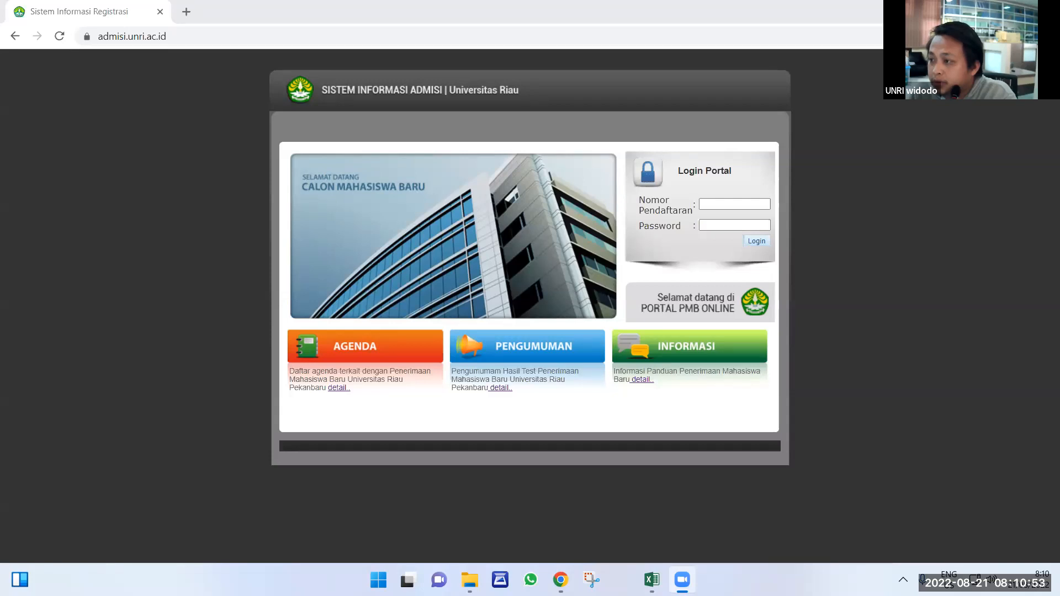
Switch to the USER DAN PASWD PPG workbook and point out its registration number and password columns.
click(827, 167)
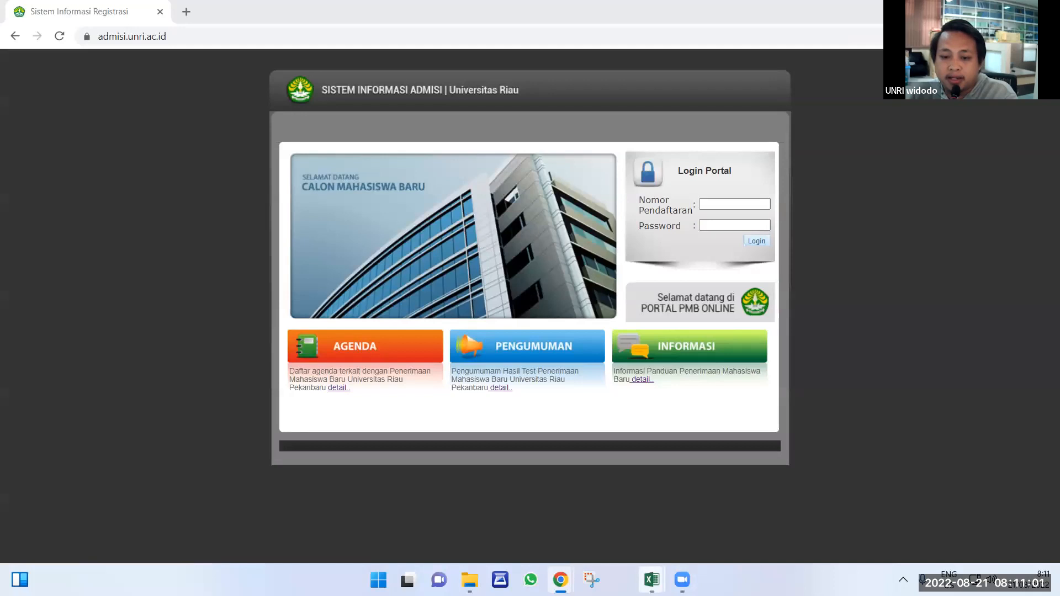
mouse_move(652, 580)
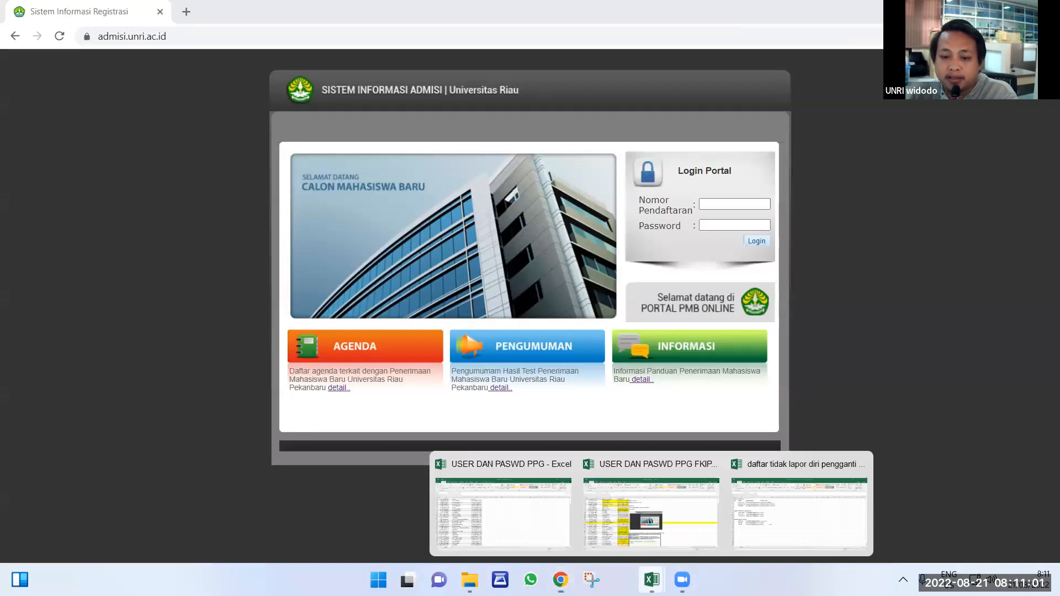
click(544, 527)
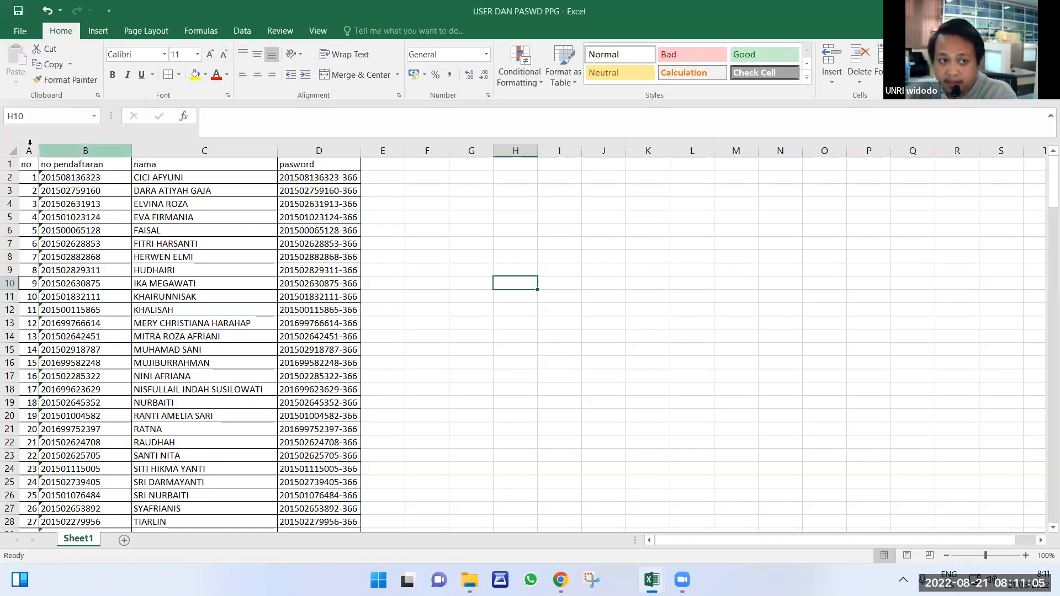
click(47, 167)
click(305, 165)
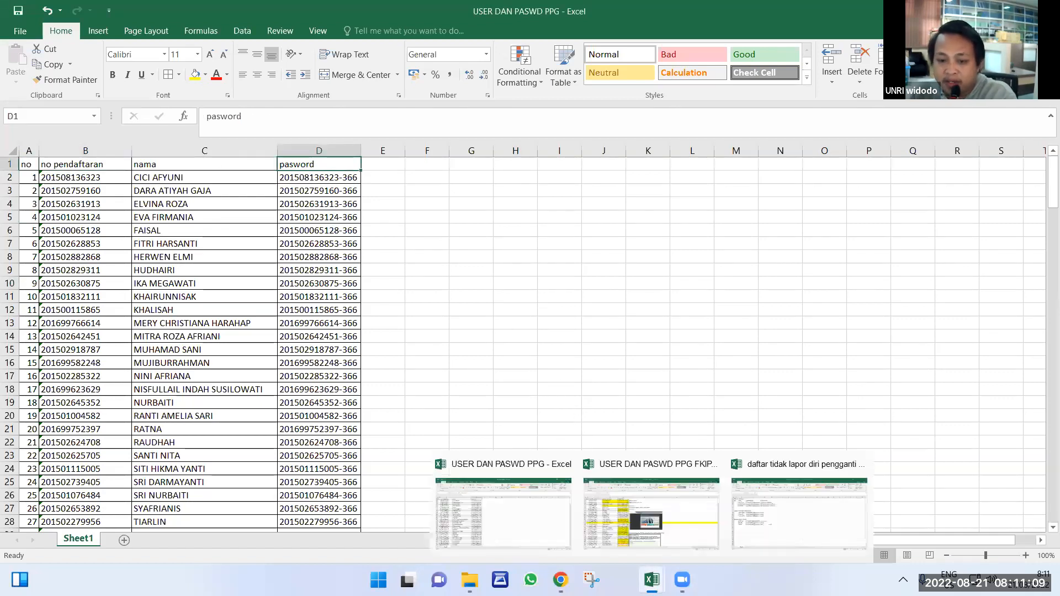
click(652, 580)
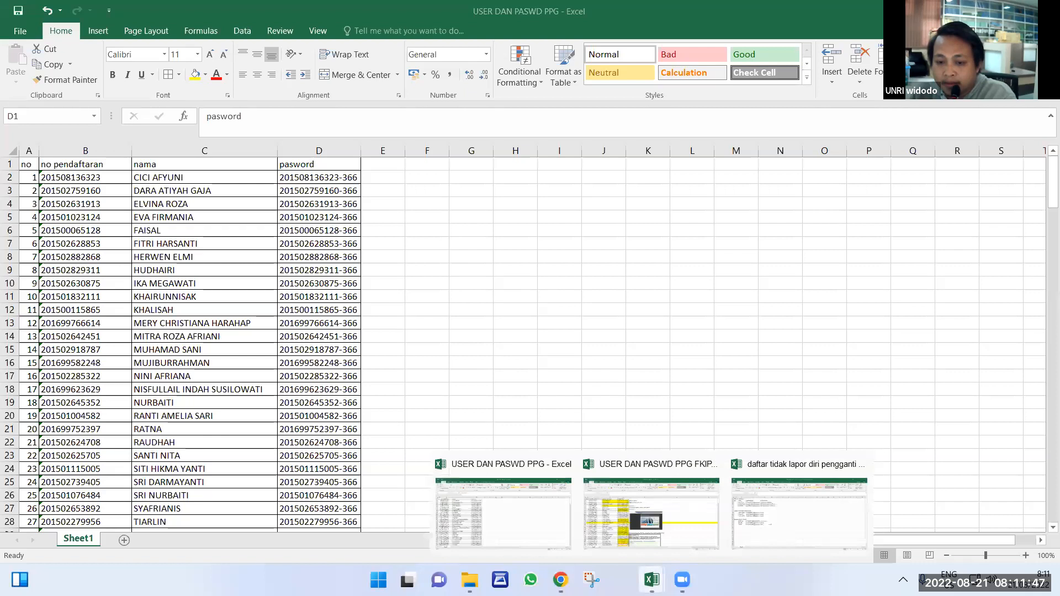
Switch to the FKIP registration workbook and select the admisi web address in E3.
mouse_move(560, 580)
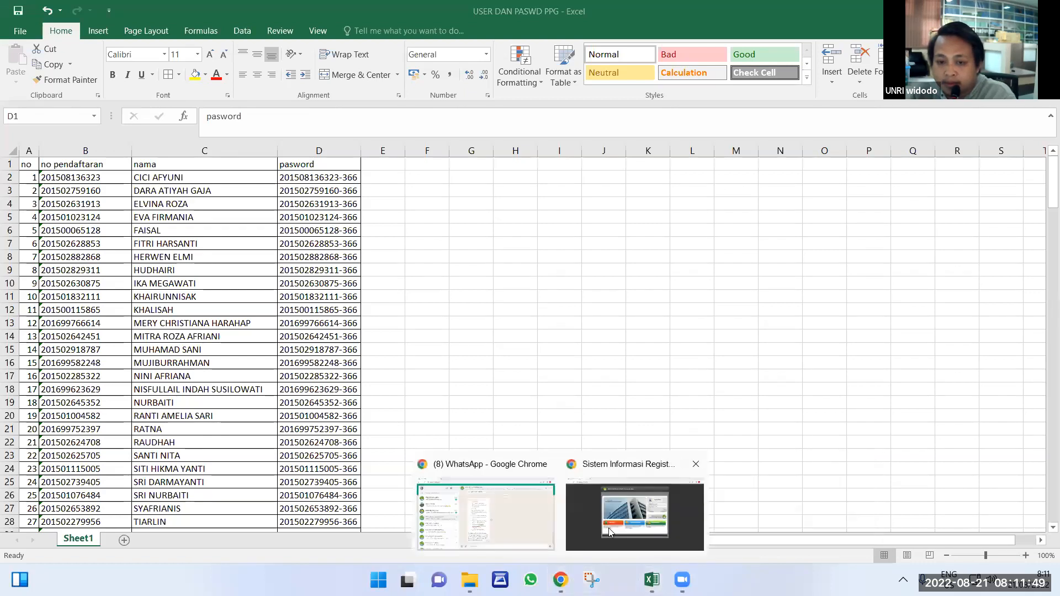
click(608, 527)
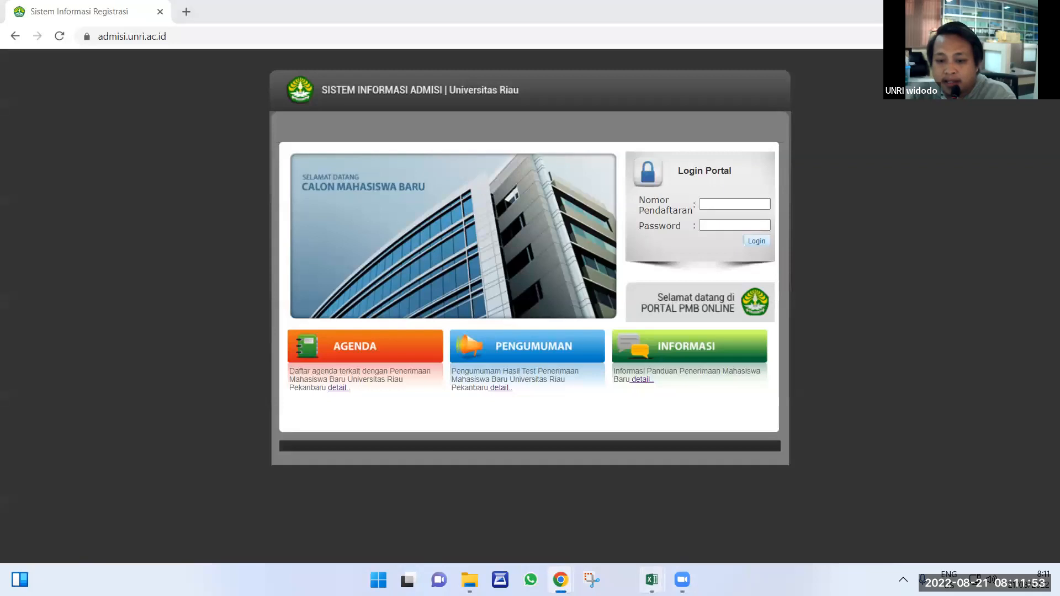
mouse_move(652, 580)
click(683, 519)
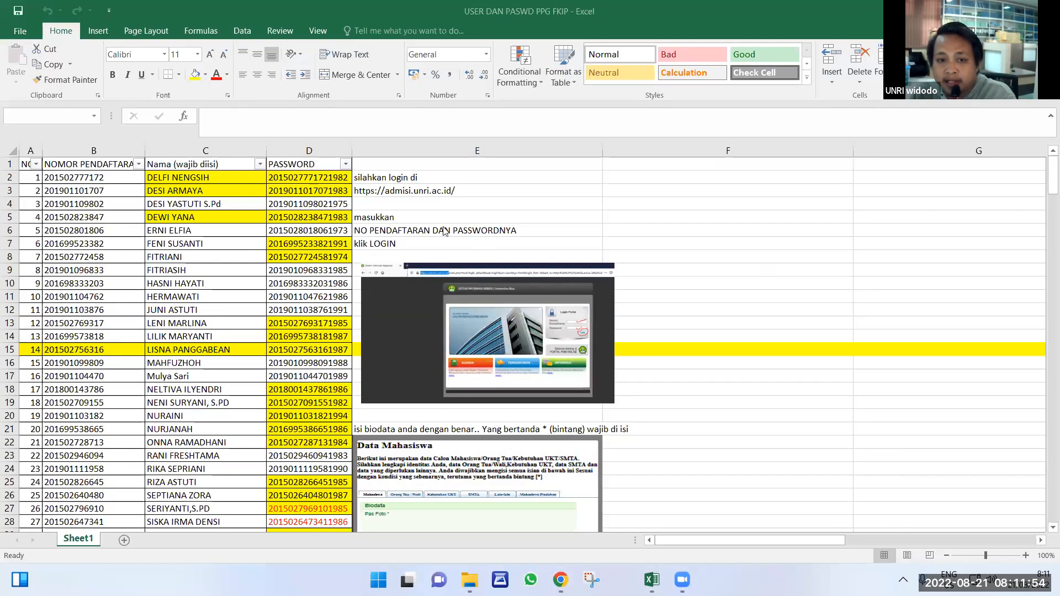
click(502, 206)
click(392, 190)
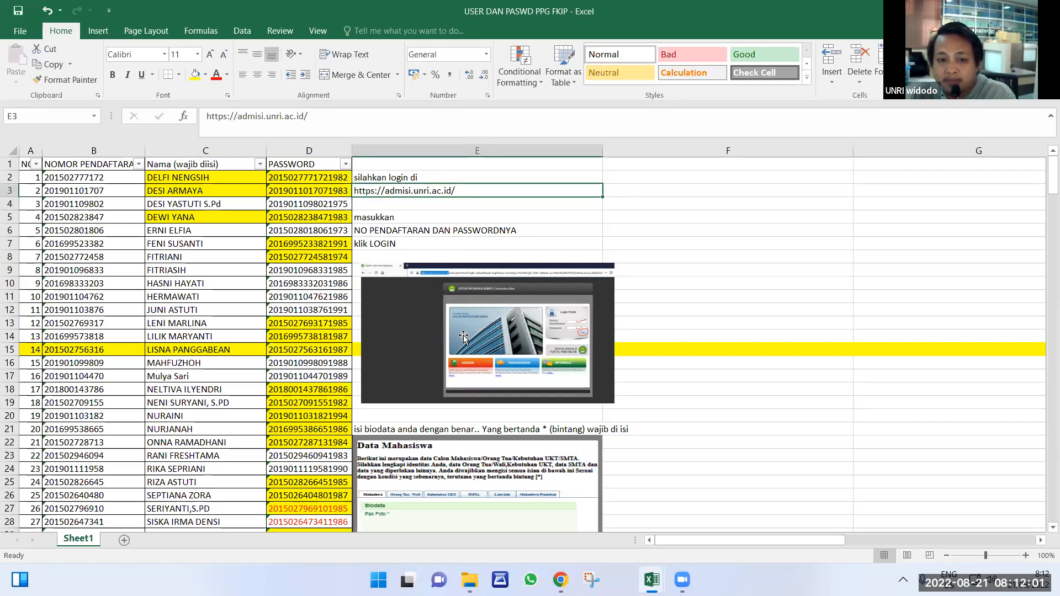
Scroll through the FKIP guide's form screenshots and mark the closing save and finalise instructions in E227:E231.
scroll(463, 338, down, 11)
scroll(464, 338, down, 6)
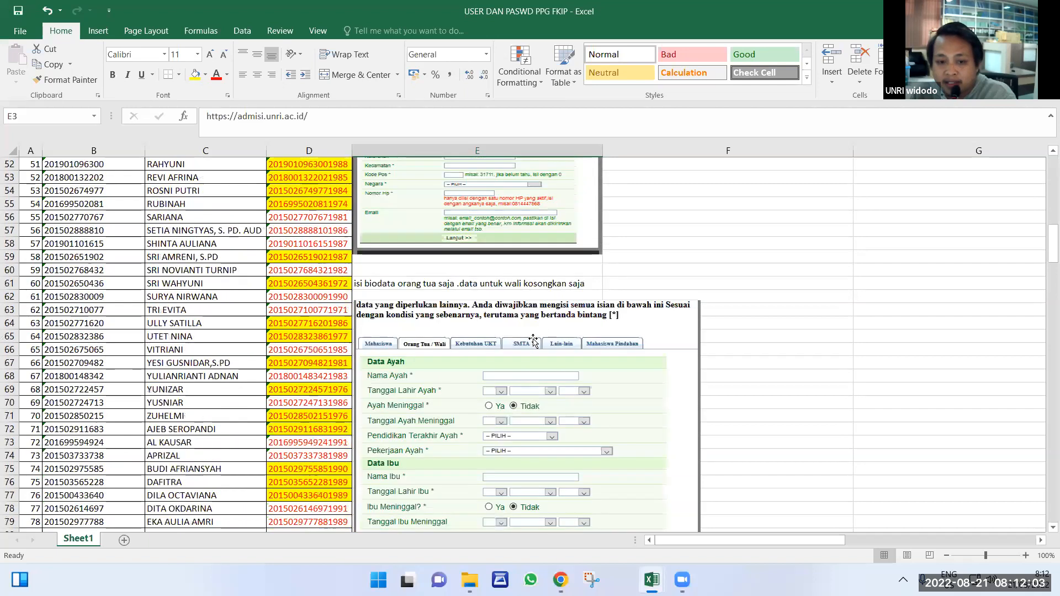
scroll(521, 398, down, 14)
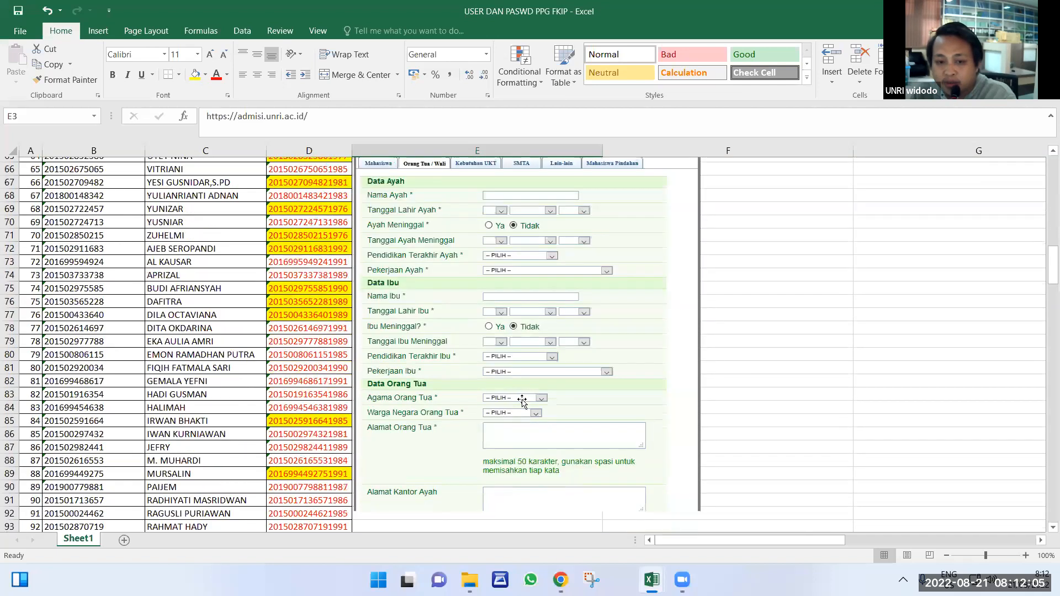
scroll(492, 442, down, 20)
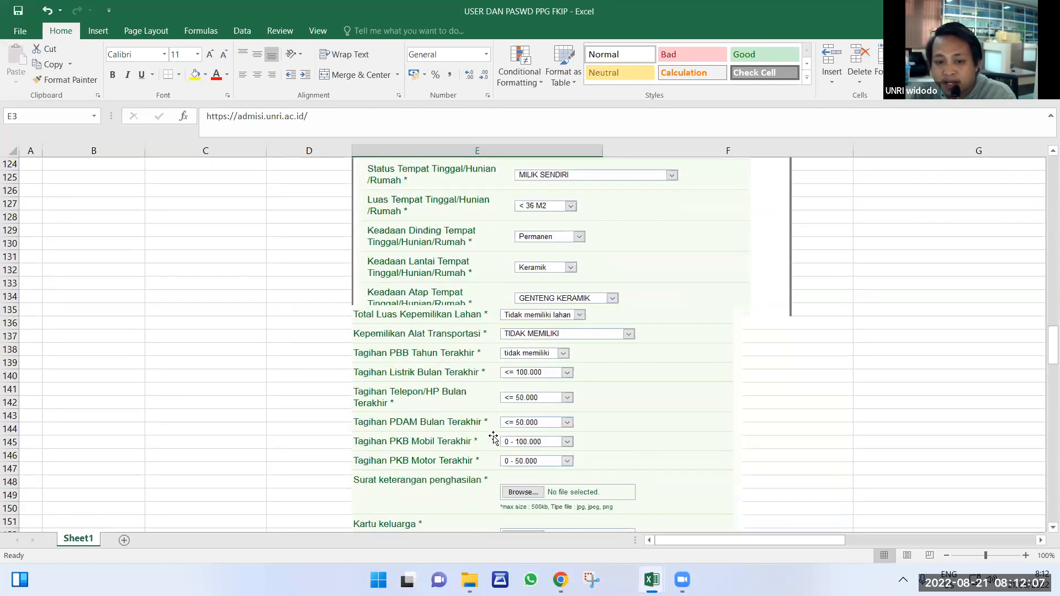
scroll(490, 442, down, 18)
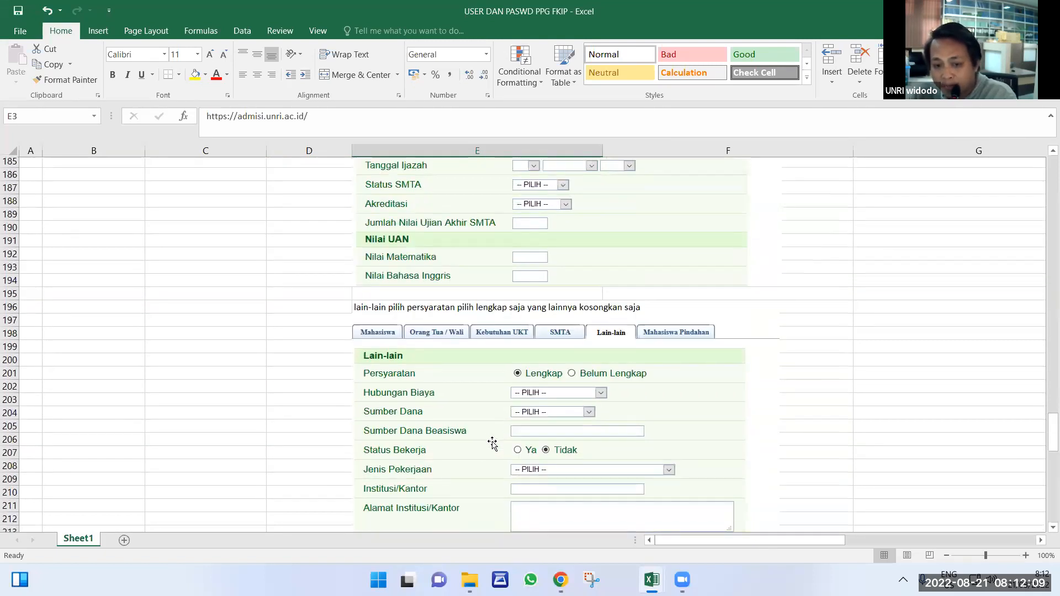
drag(354, 337, 398, 393)
click(714, 380)
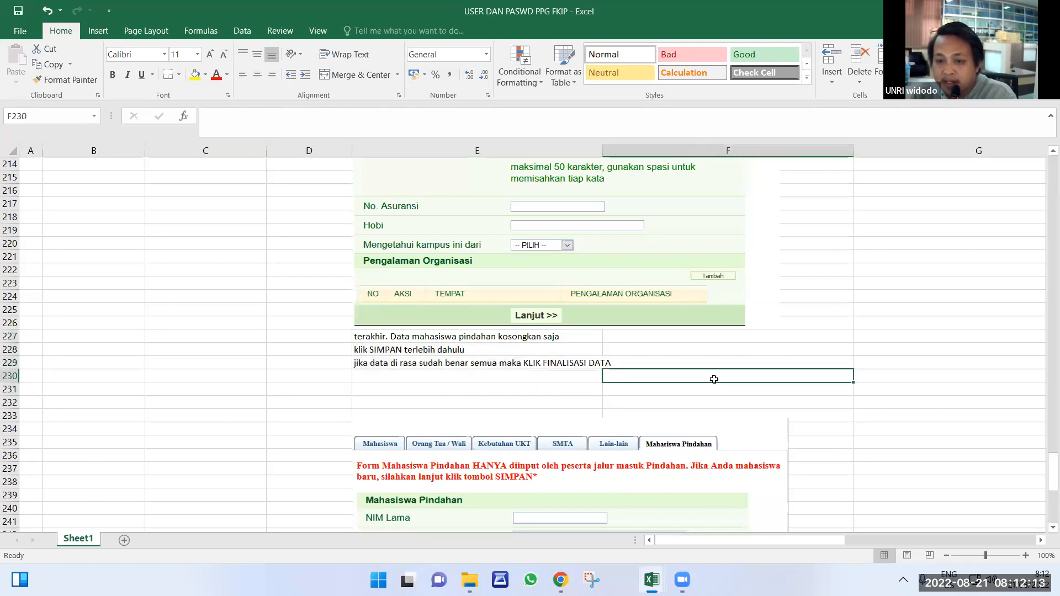
Scroll back up through the FKIP guide toward the top of the sheet.
scroll(709, 387, down, 4)
scroll(707, 389, down, 4)
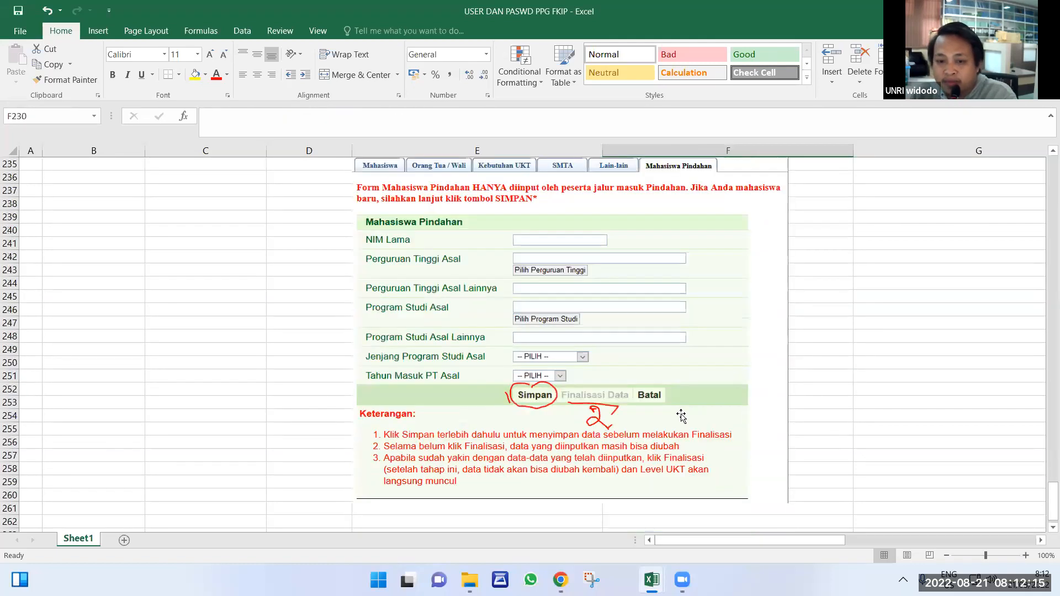
scroll(675, 425, down, 7)
scroll(673, 437, up, 19)
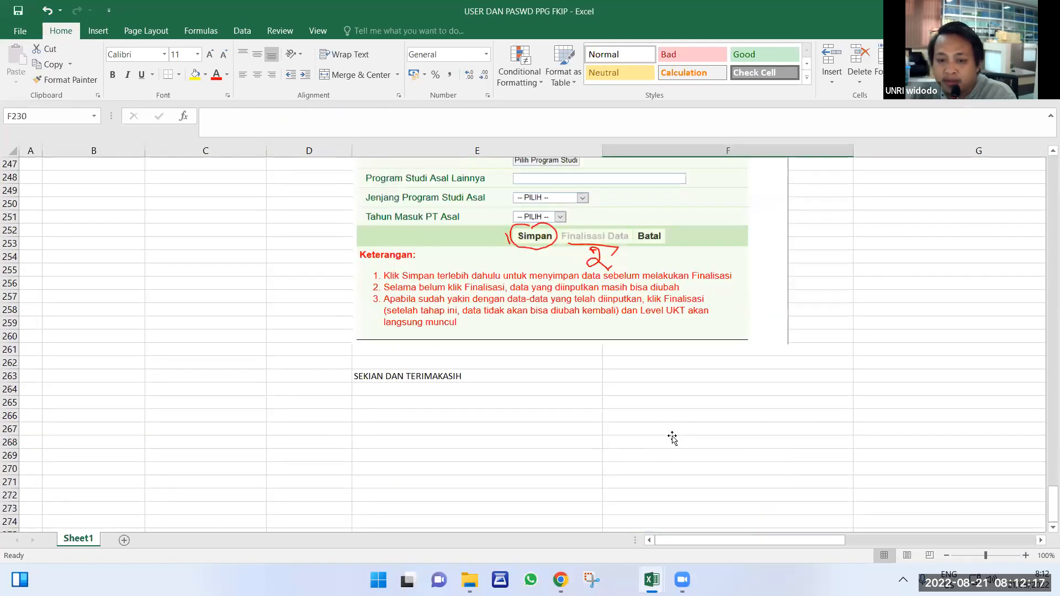
scroll(670, 442, up, 6)
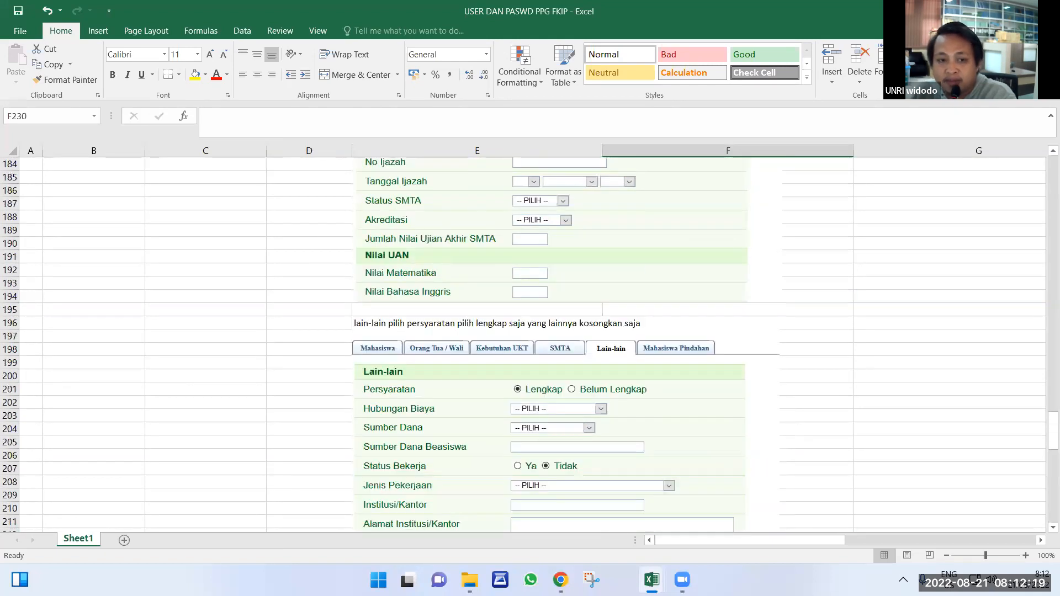
mouse_move(657, 577)
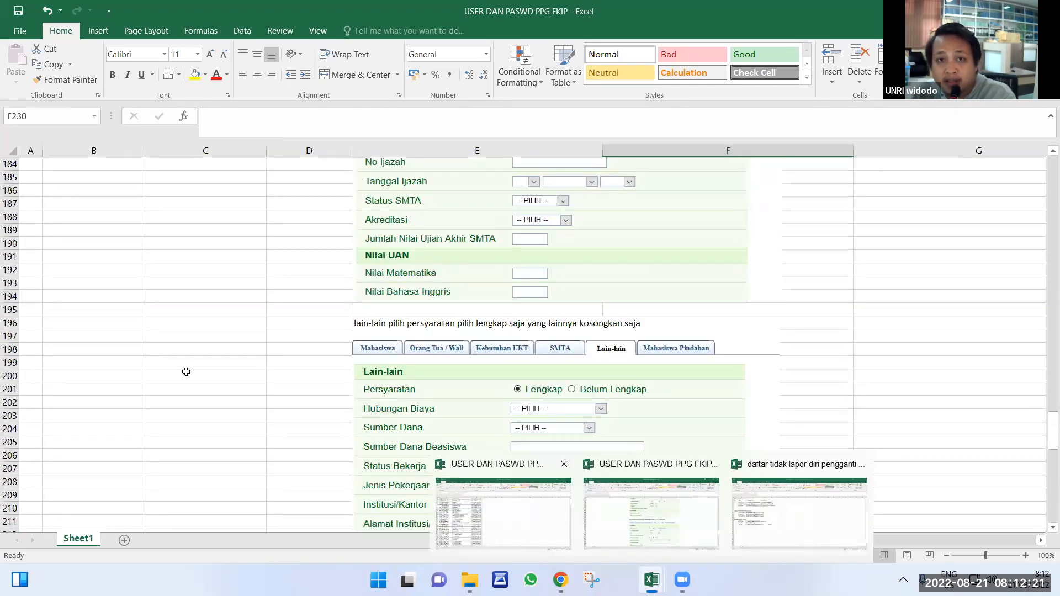
scroll(152, 355, up, 20)
scroll(166, 309, up, 3)
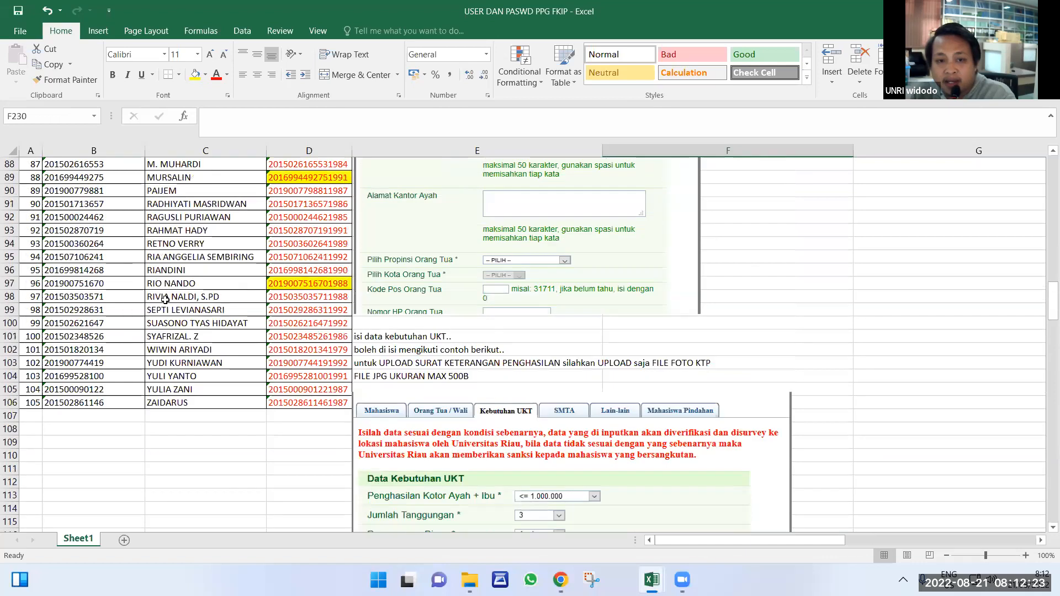
scroll(184, 279, up, 11)
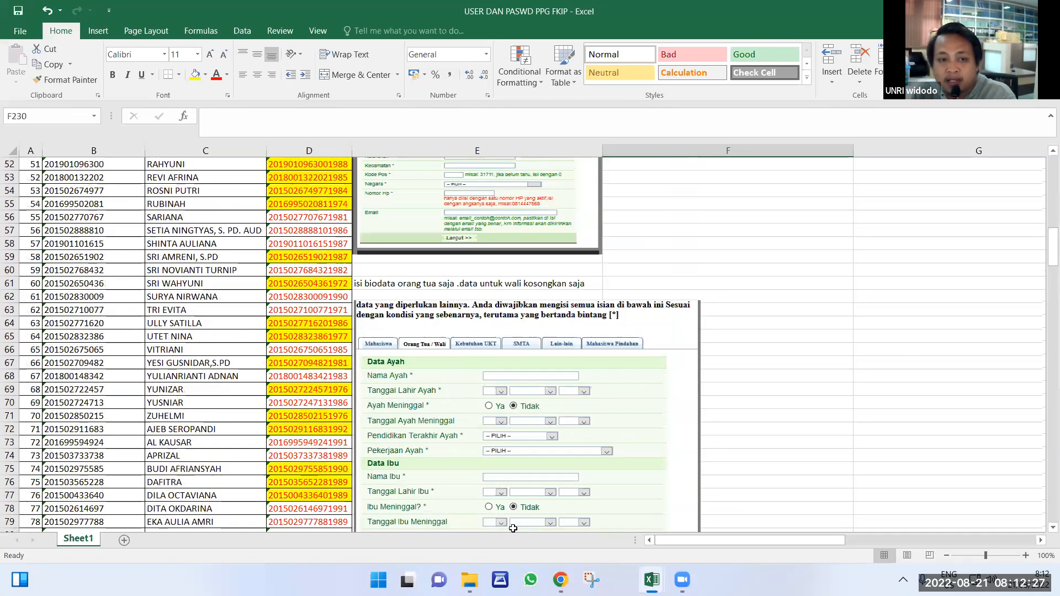
scroll(513, 529, up, 11)
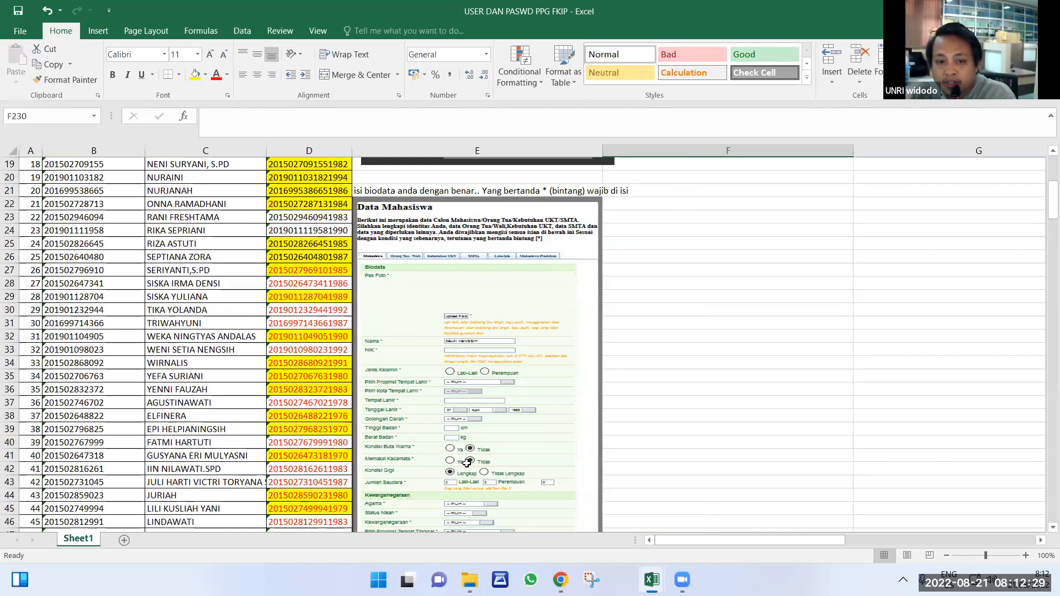
scroll(524, 345, up, 1)
Close the old admisi tab and search 'admisi' in a new tab to reach admisi.unri.ac.id.
click(612, 522)
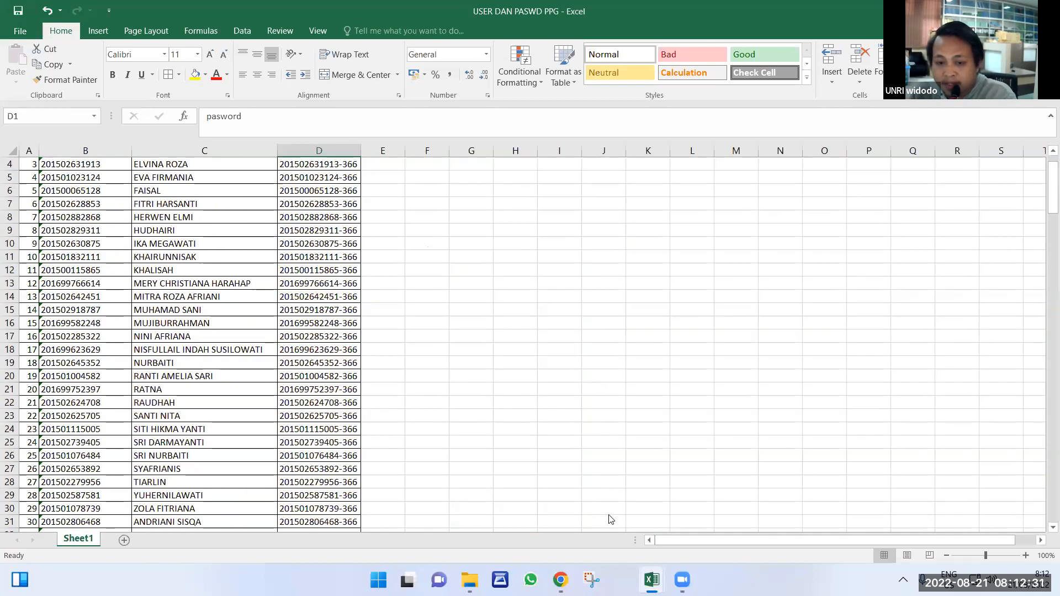
scroll(539, 452, up, 1)
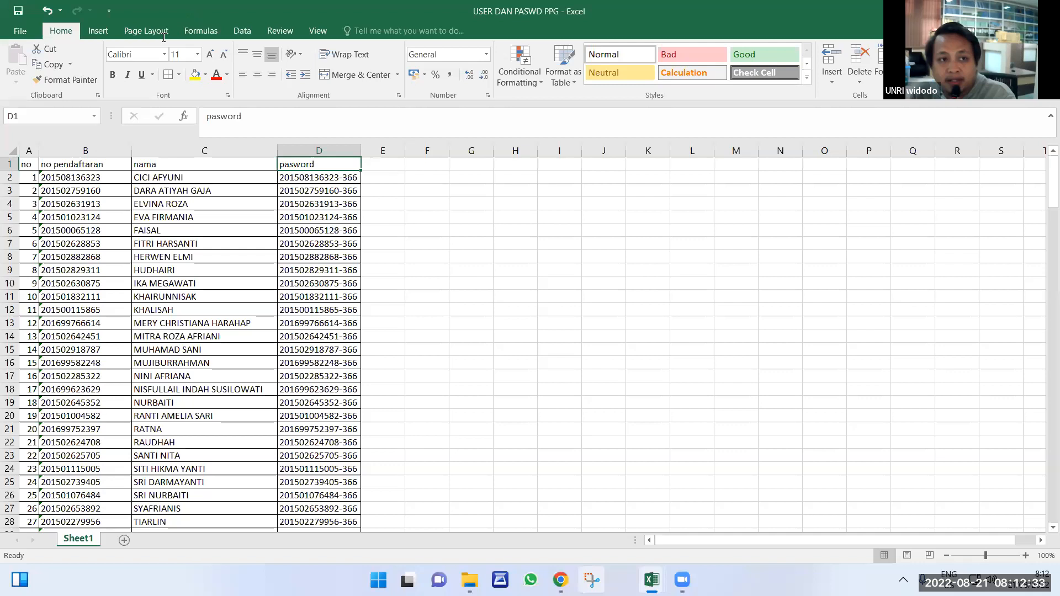
click(635, 517)
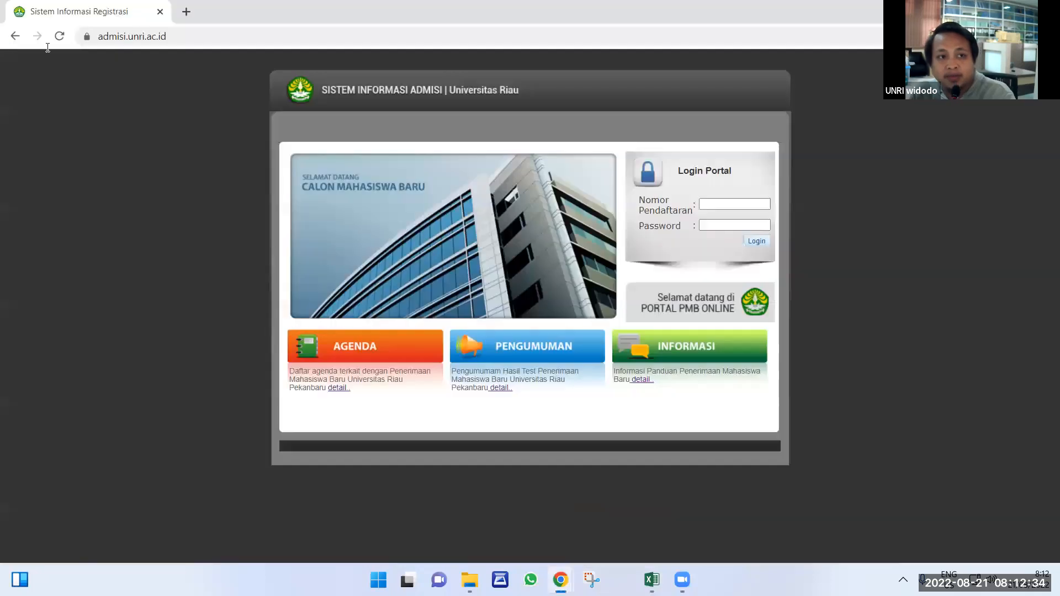
click(161, 12)
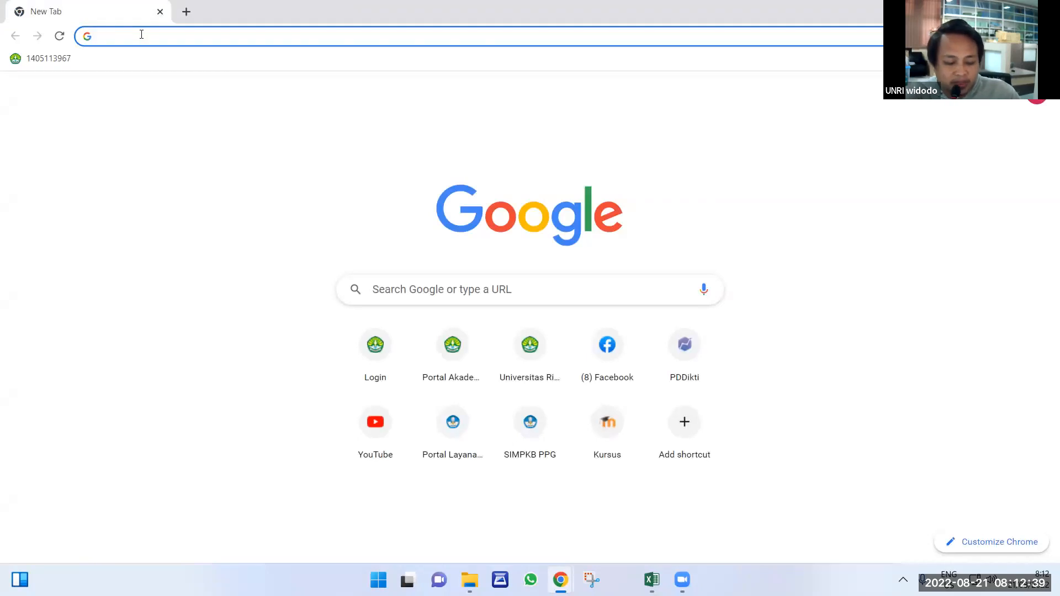
text(admisi unri)
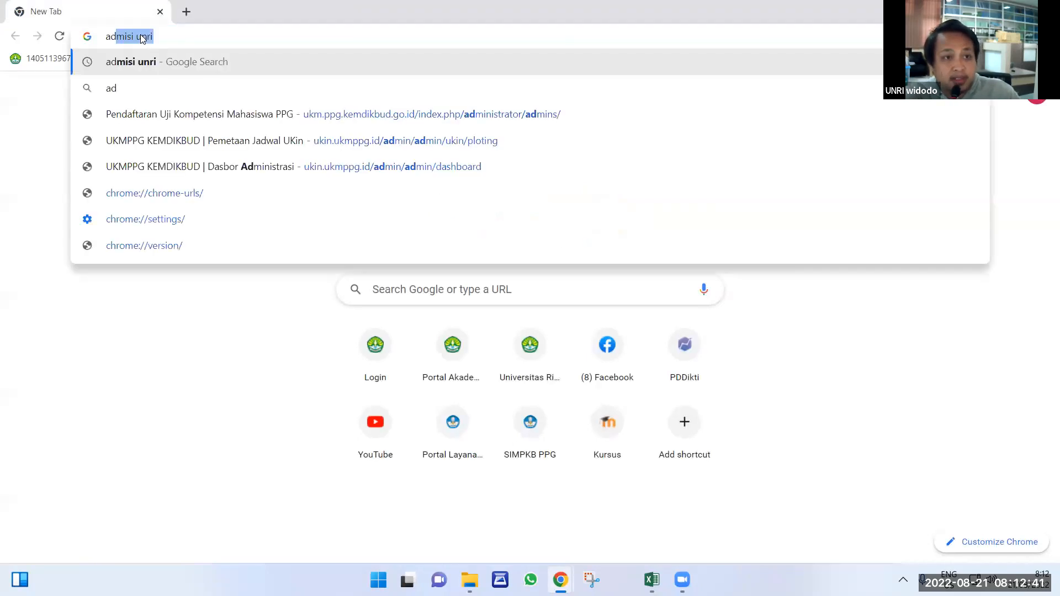
key(Return)
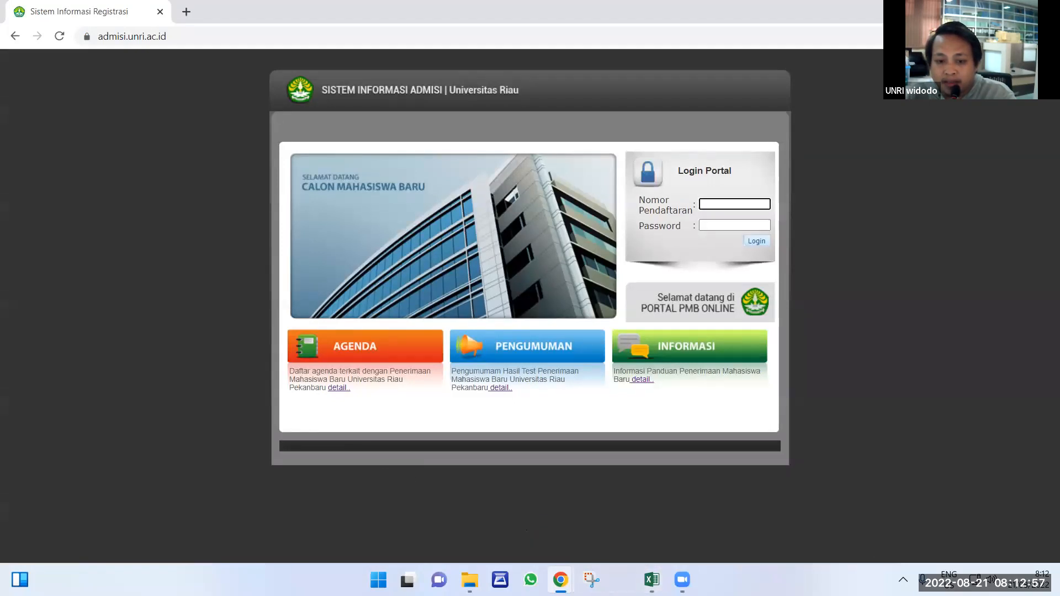
Copy the first registration number from cell B2 of the USER DAN PASWD PPG workbook.
click(652, 580)
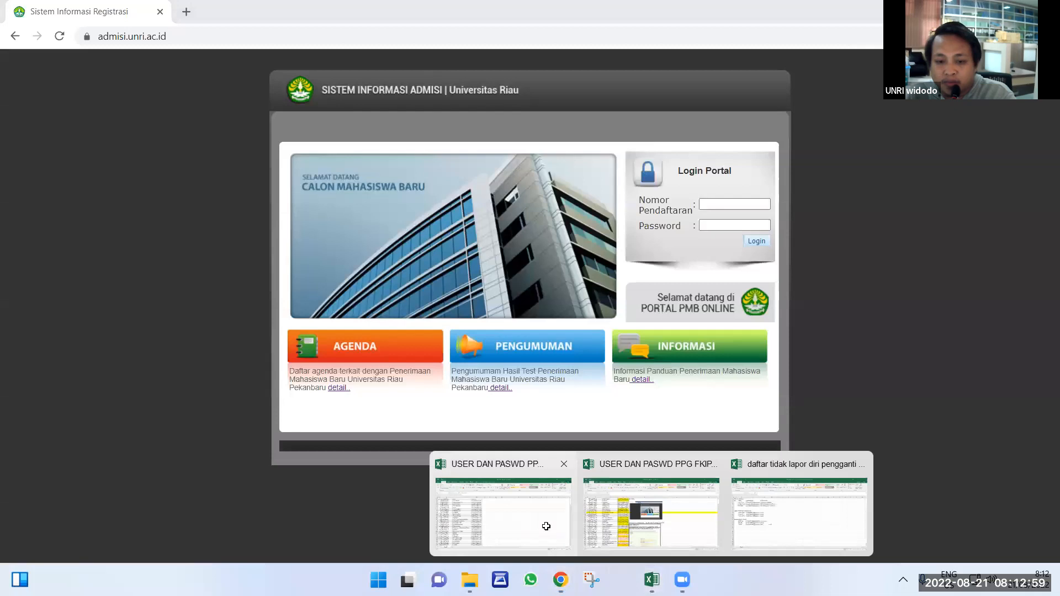
click(546, 526)
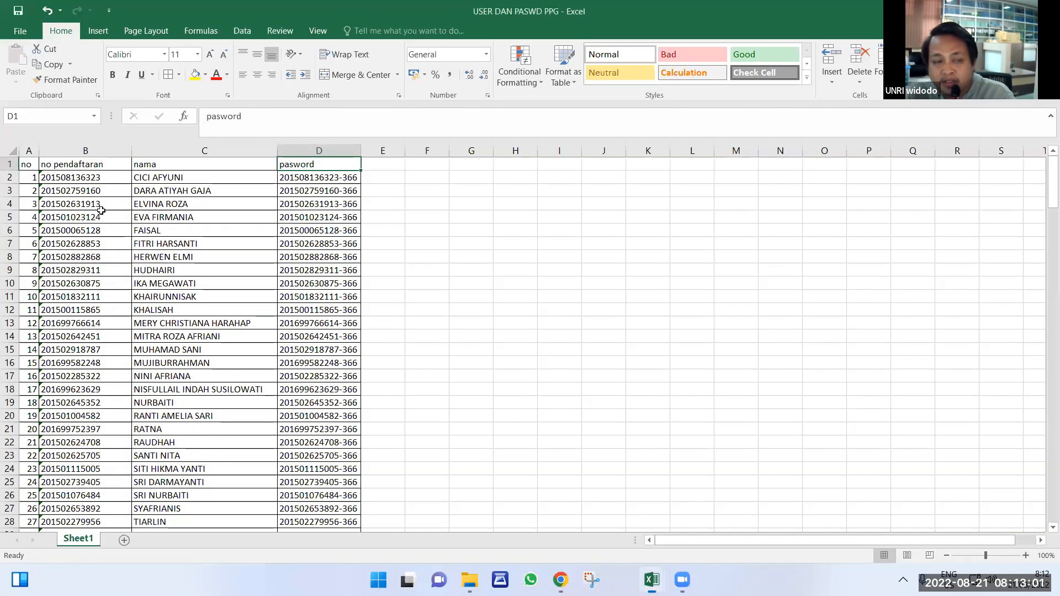
click(73, 180)
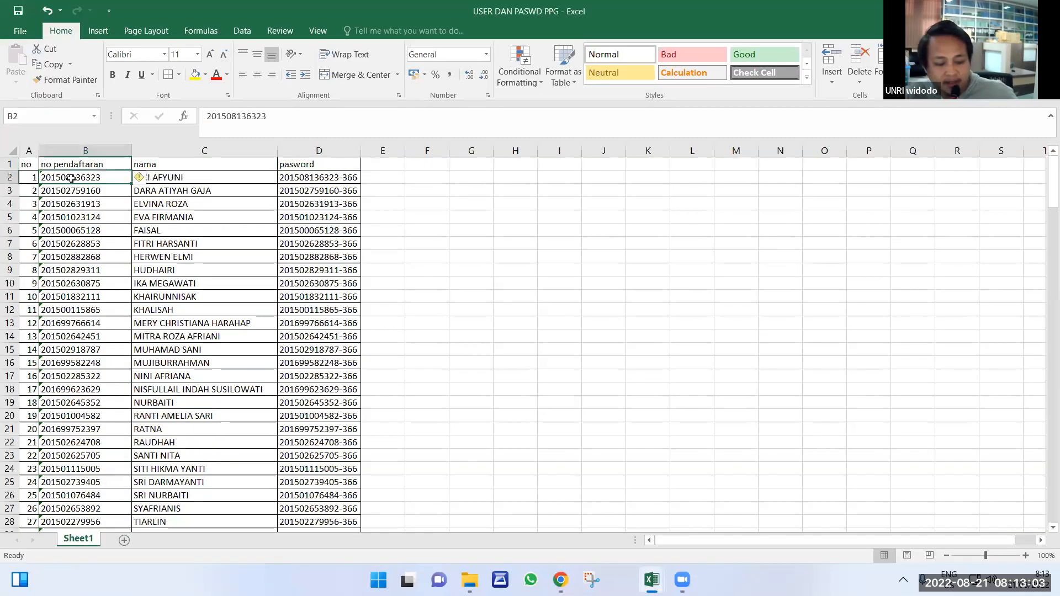
key(ctrl+c)
Bring the 'daftar tidak lapor diri pengganti dan mundur unri' workbook to the front.
mouse_move(561, 580)
mouse_move(652, 580)
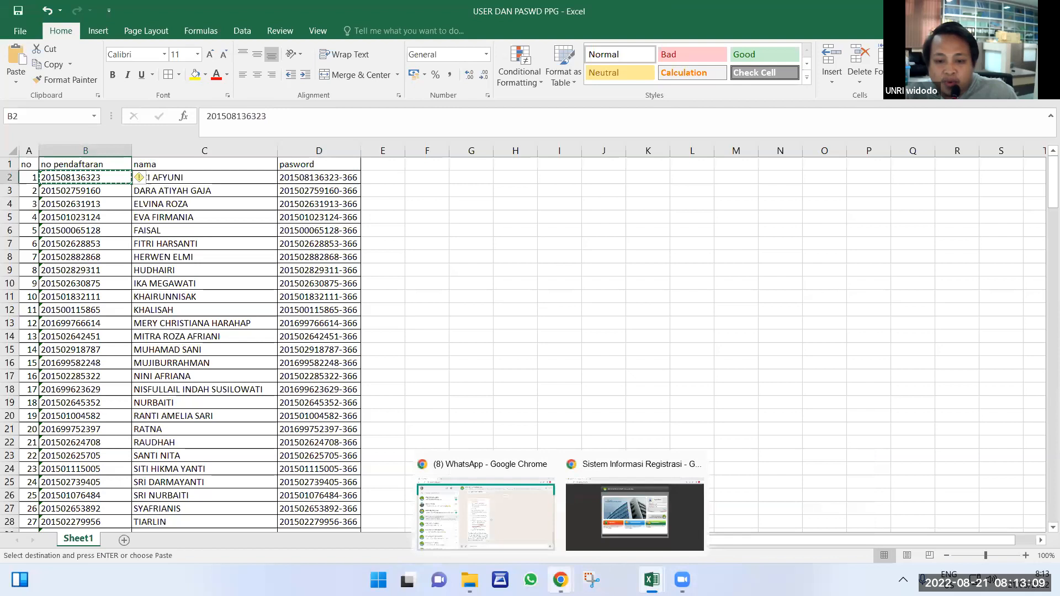
click(593, 521)
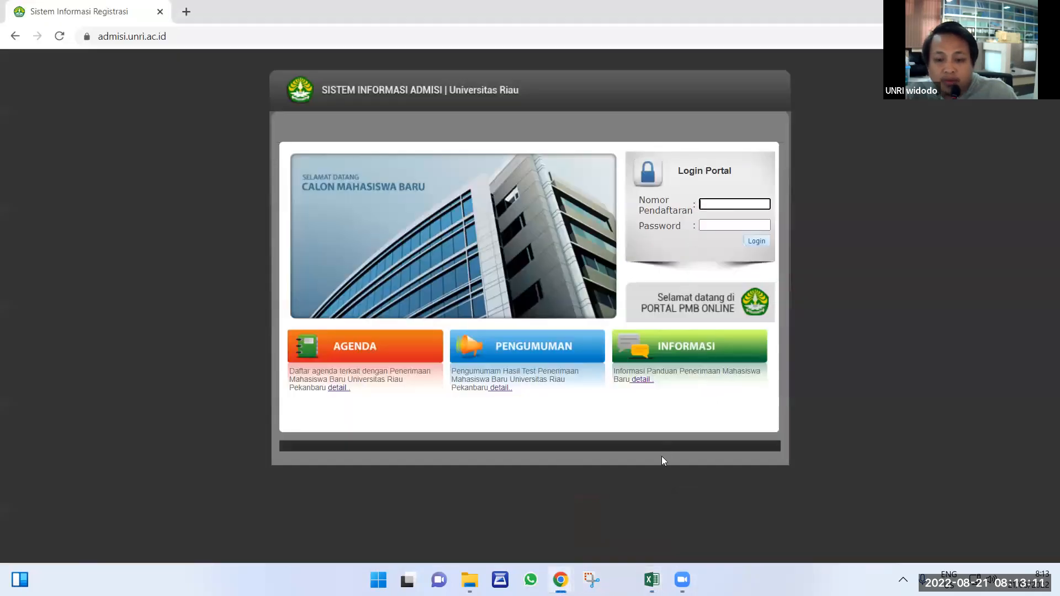
mouse_move(666, 574)
click(751, 518)
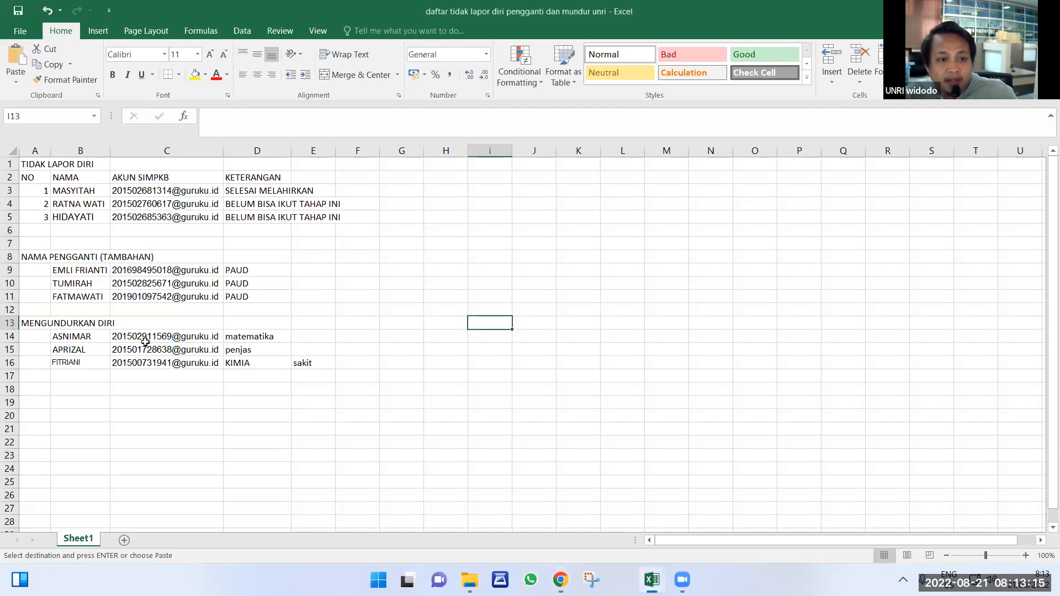
Find the withdrawn participant's name from B15 in the USER DAN PASWD PPG workbook.
click(81, 350)
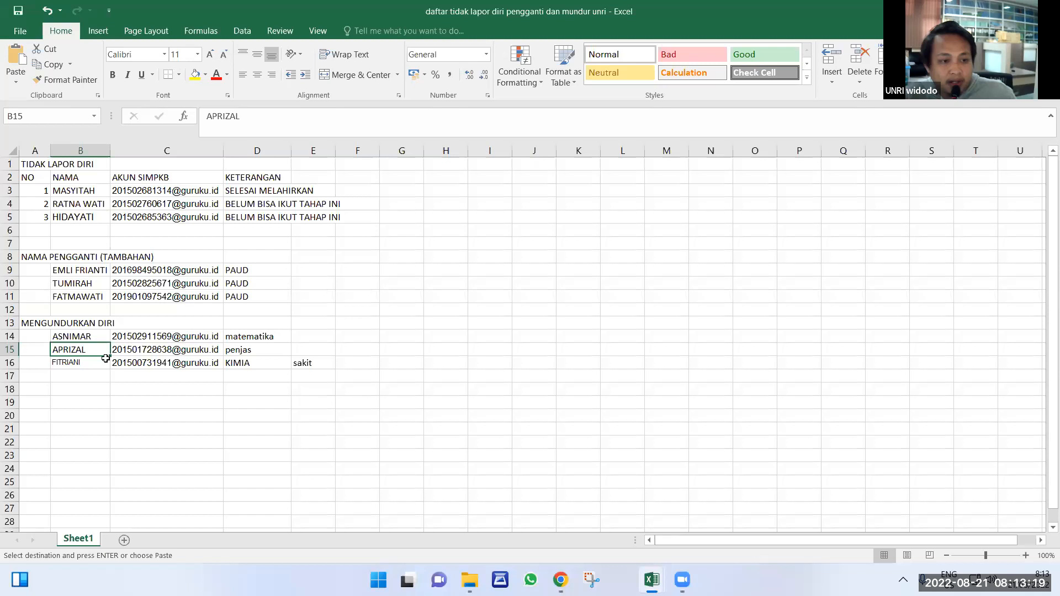
click(650, 580)
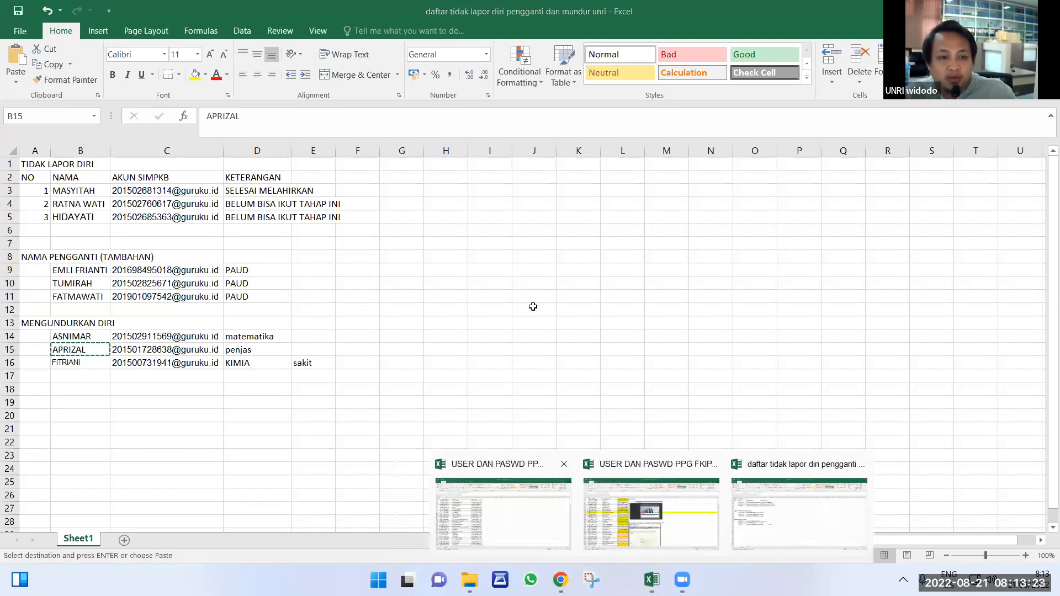
click(533, 307)
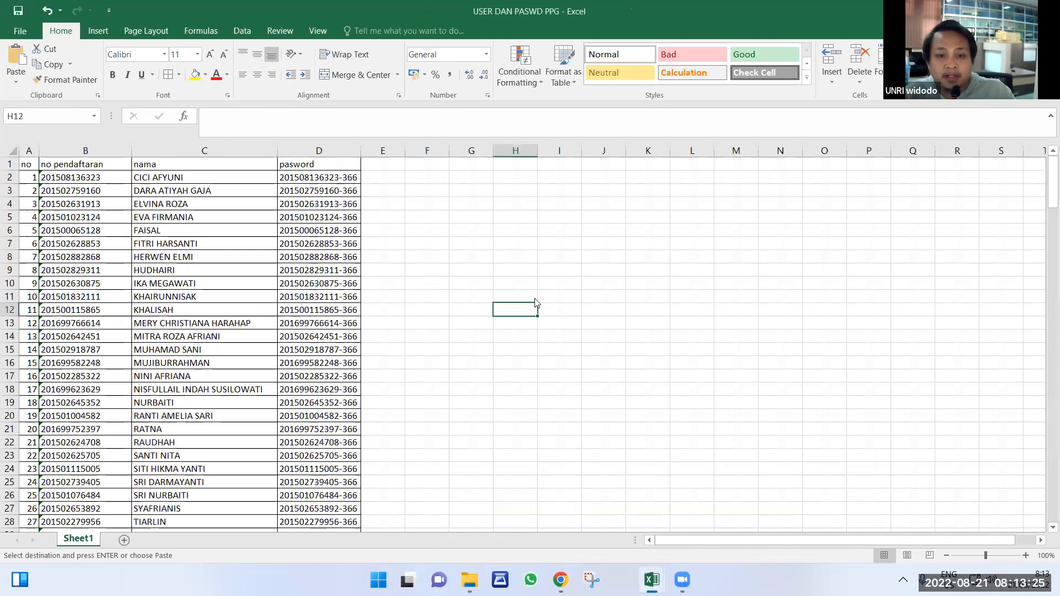
key(ctrl+f)
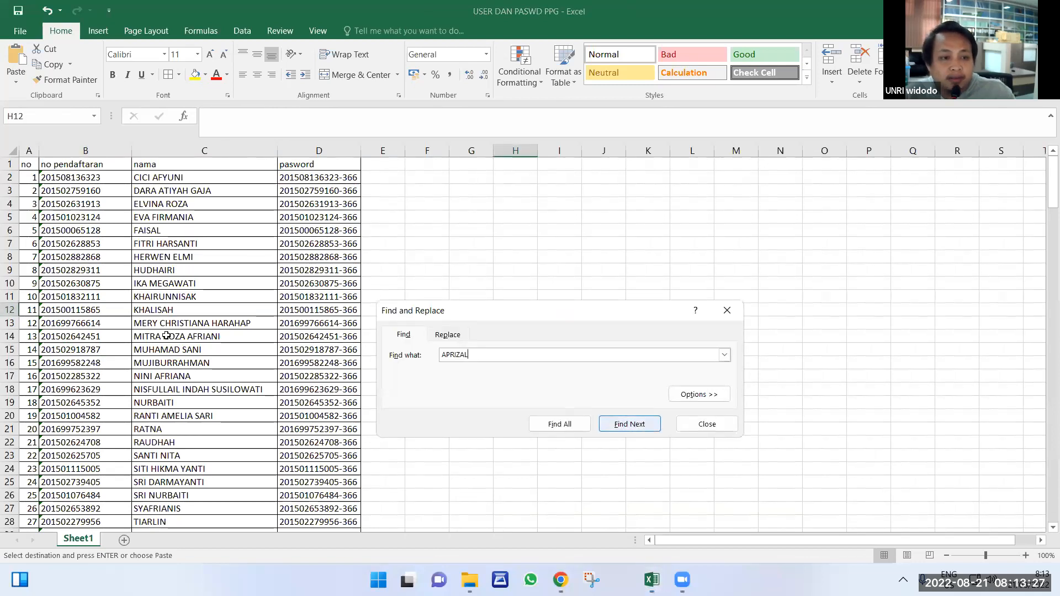
key(Return)
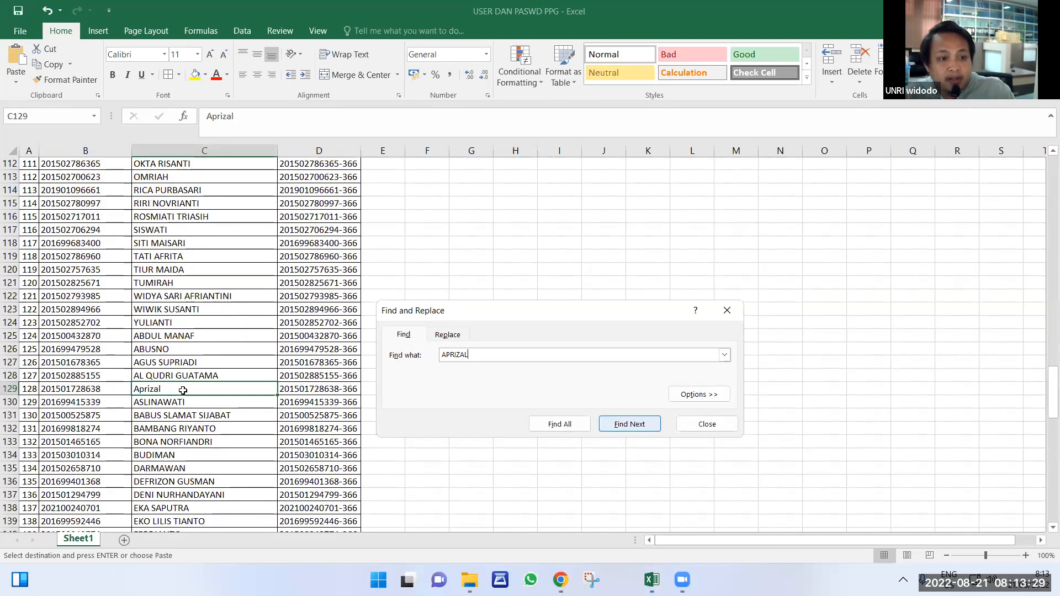
Paste the participant's registration number from B129 into the portal's Nomor Pendaftaran field.
click(82, 350)
key(ctrl+c)
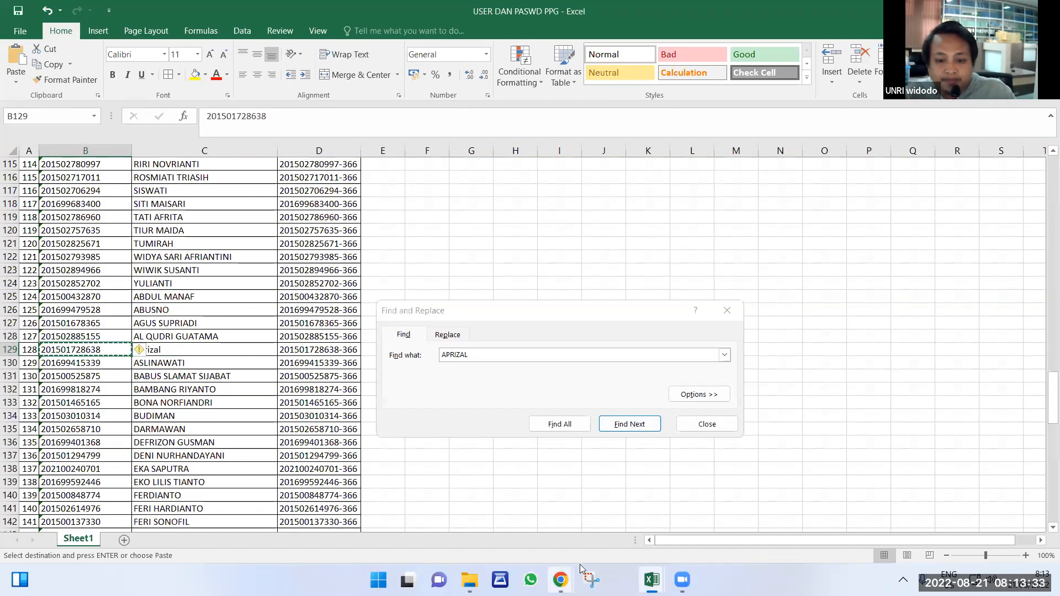
click(560, 580)
click(587, 476)
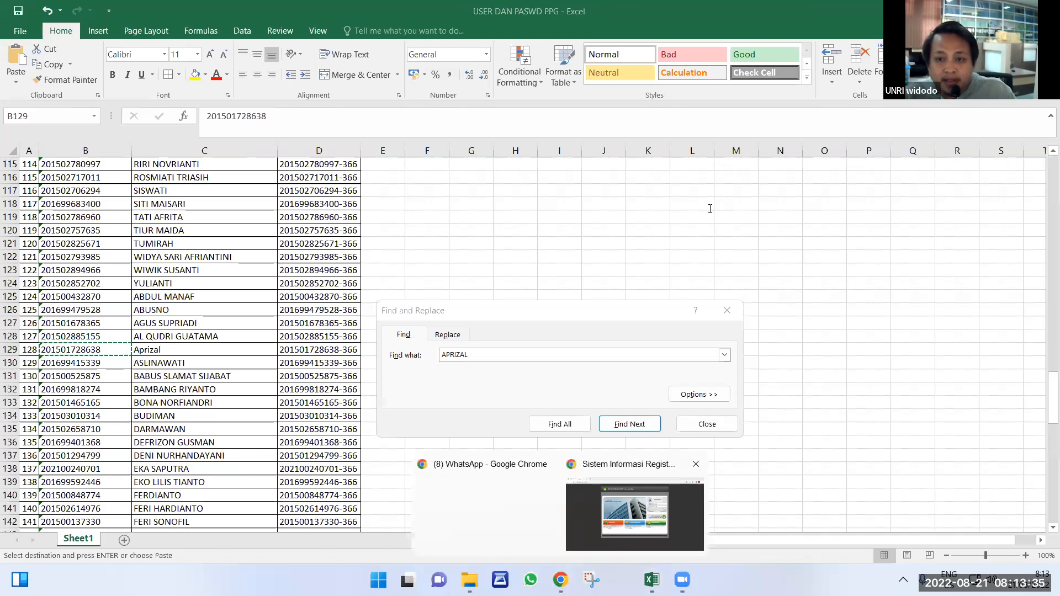
key(ctrl+v)
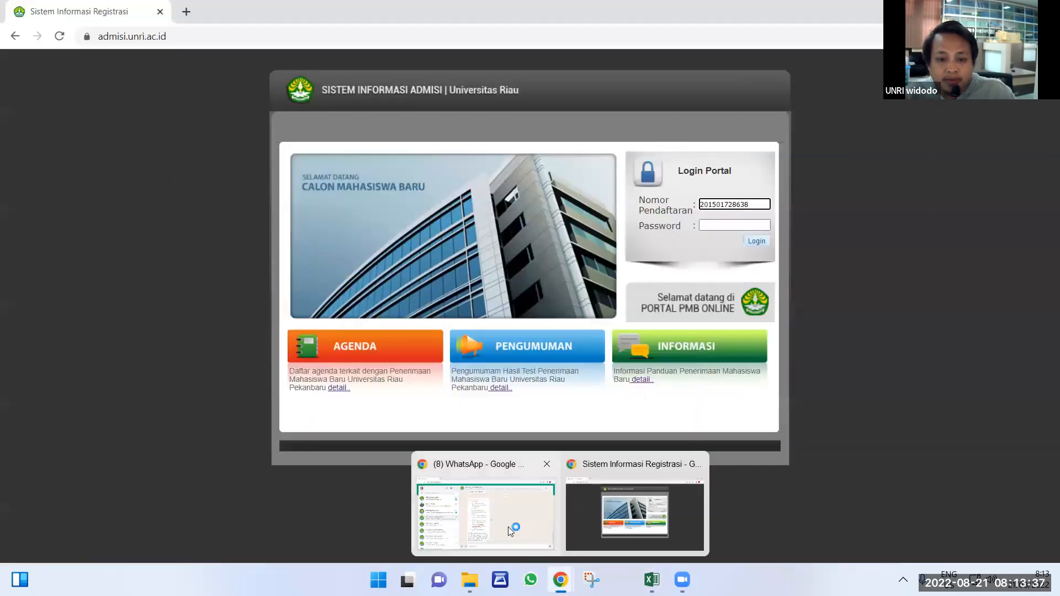
Copy the participant's password from D129 and paste it into the portal's Password field.
click(561, 580)
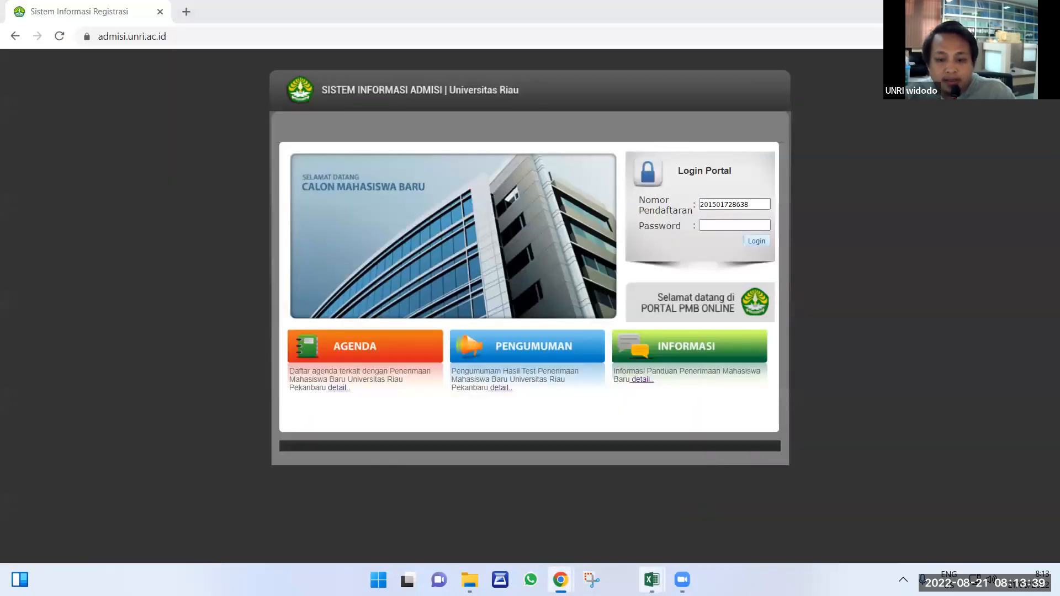
mouse_move(656, 580)
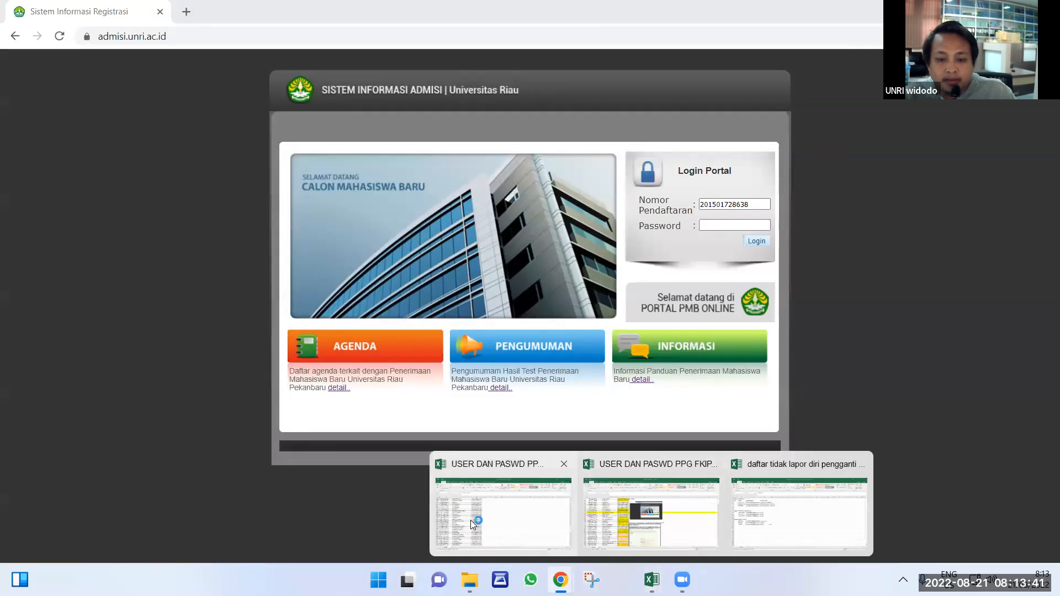
key(alt+Tab)
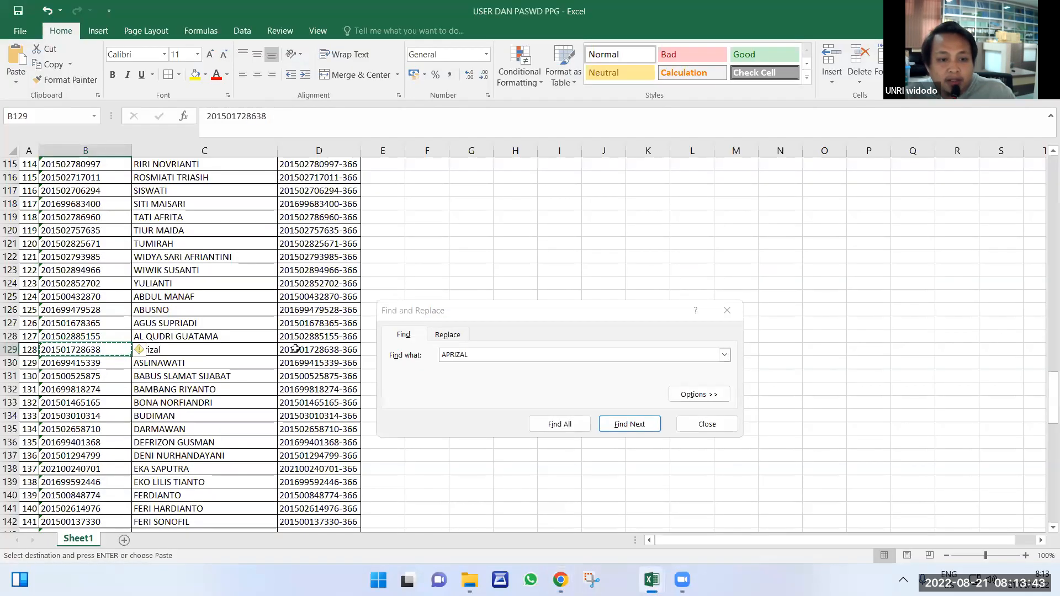
click(296, 351)
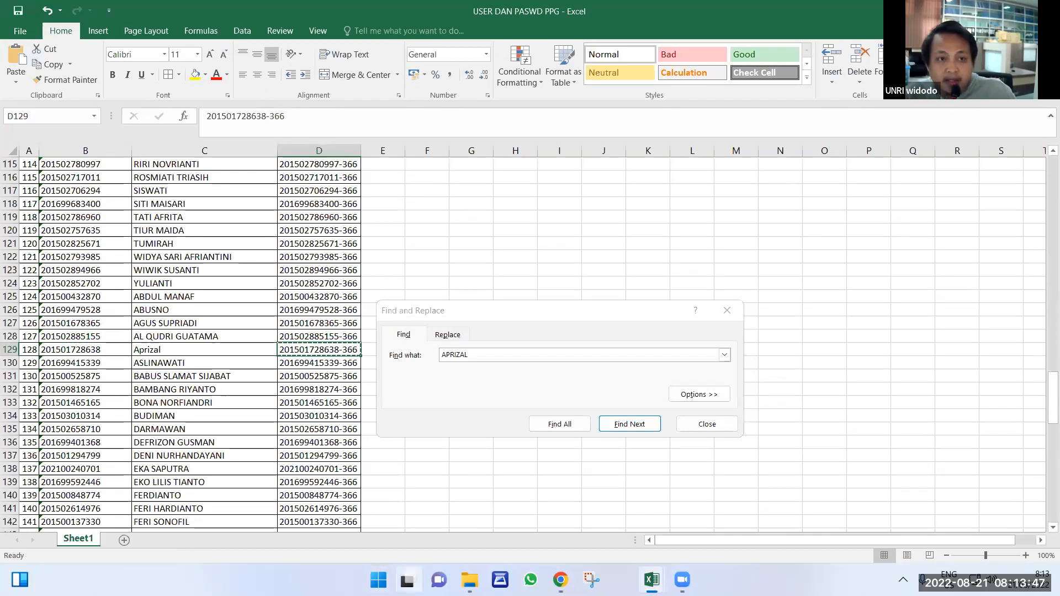
key(ctrl+c)
mouse_move(439, 580)
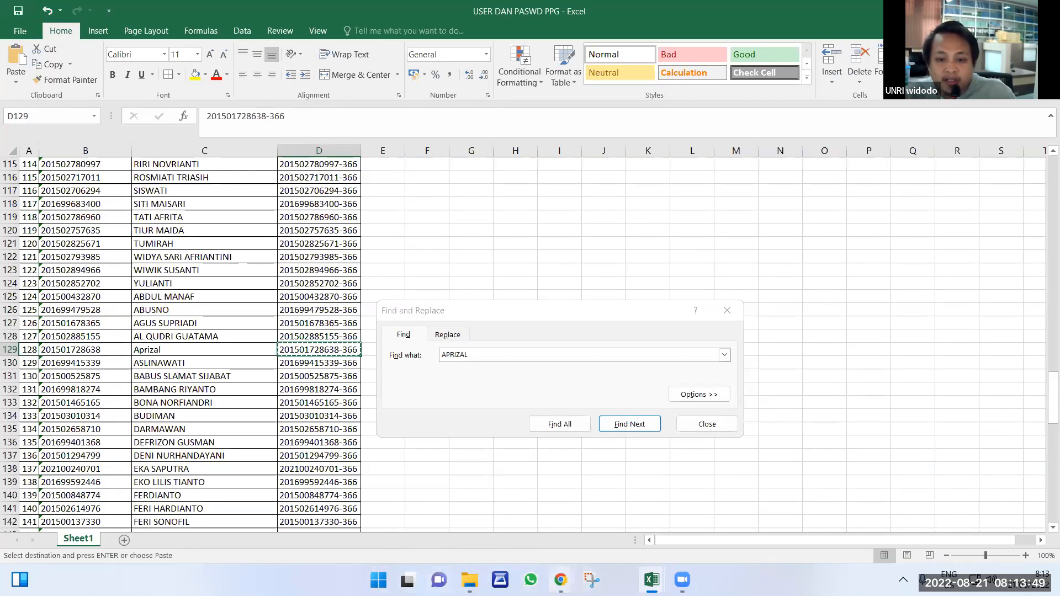
mouse_move(560, 580)
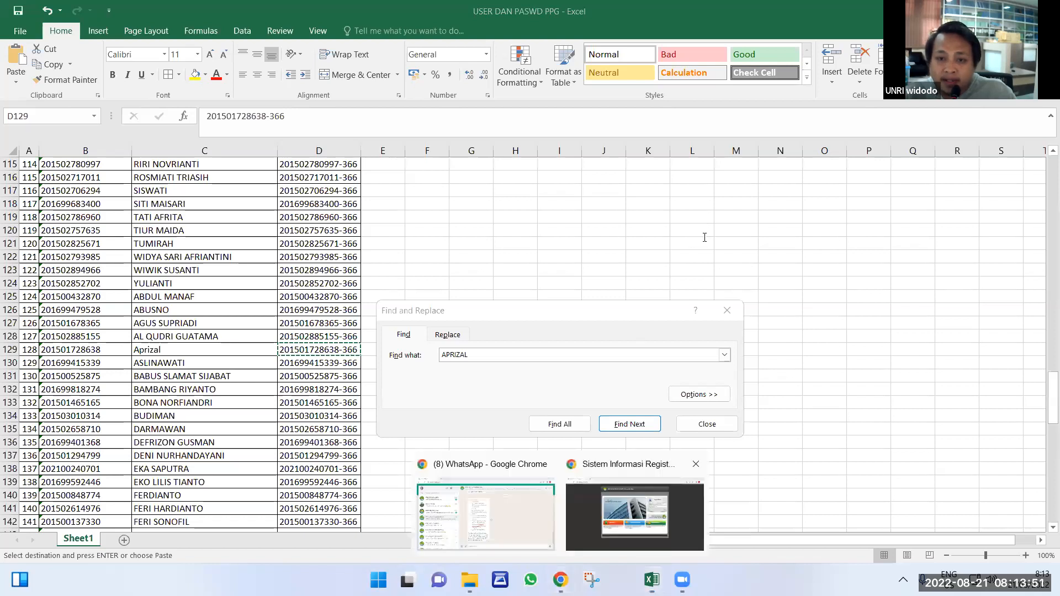
click(635, 516)
key(Tab)
key(ctrl+v)
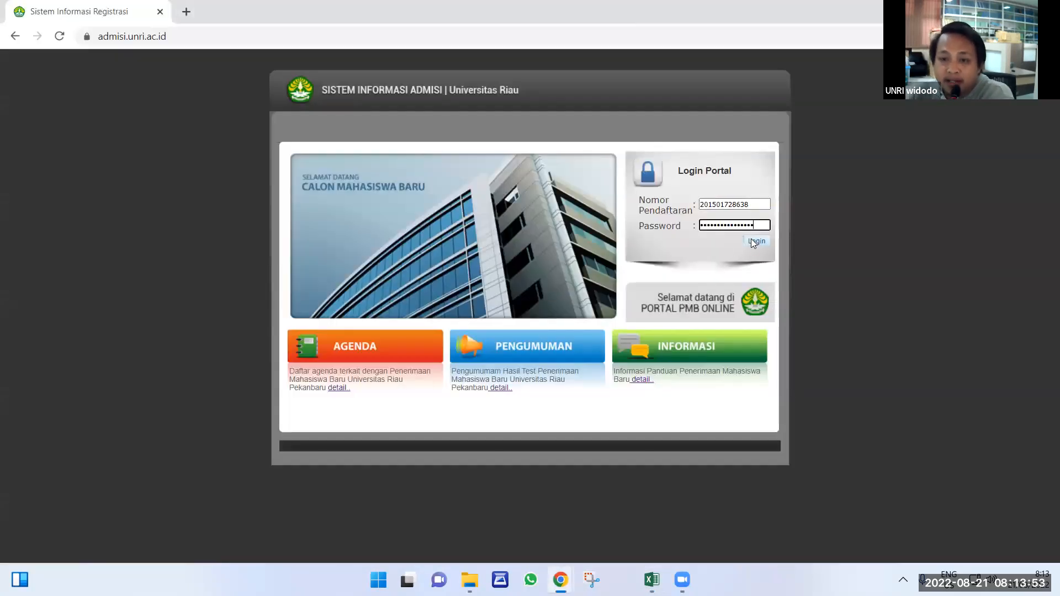
Log in and go through the Orang Tua / Wali tab to the Kebutuhan UKT section.
click(753, 242)
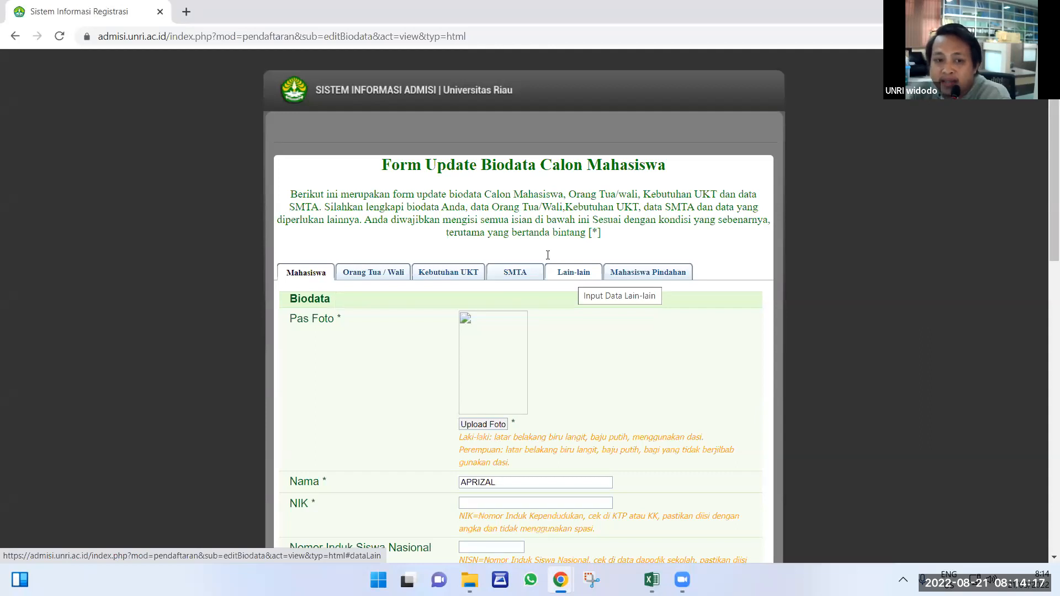
click(387, 276)
click(440, 276)
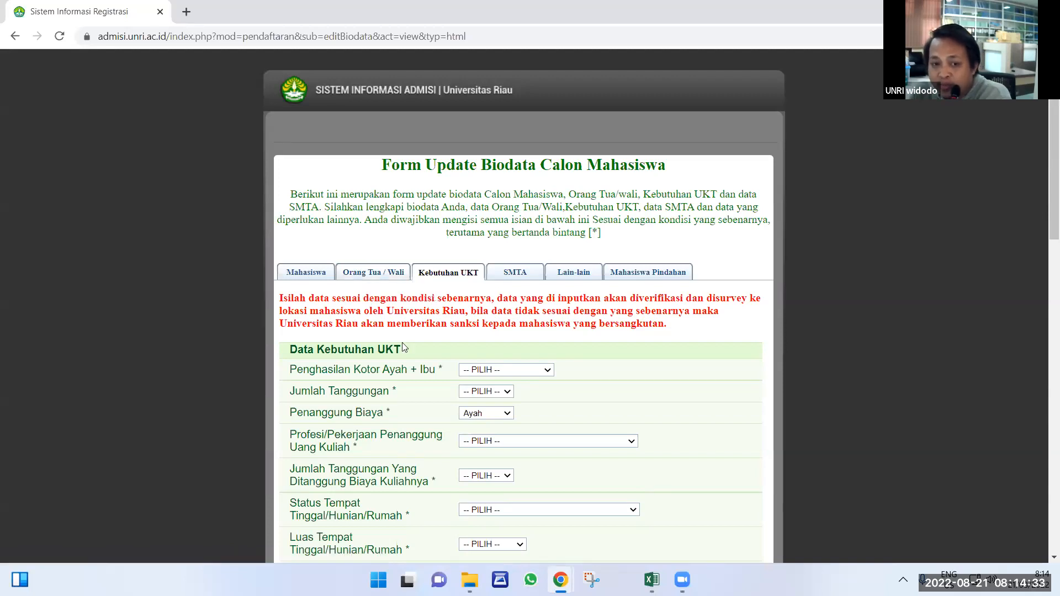
triple_click(287, 357)
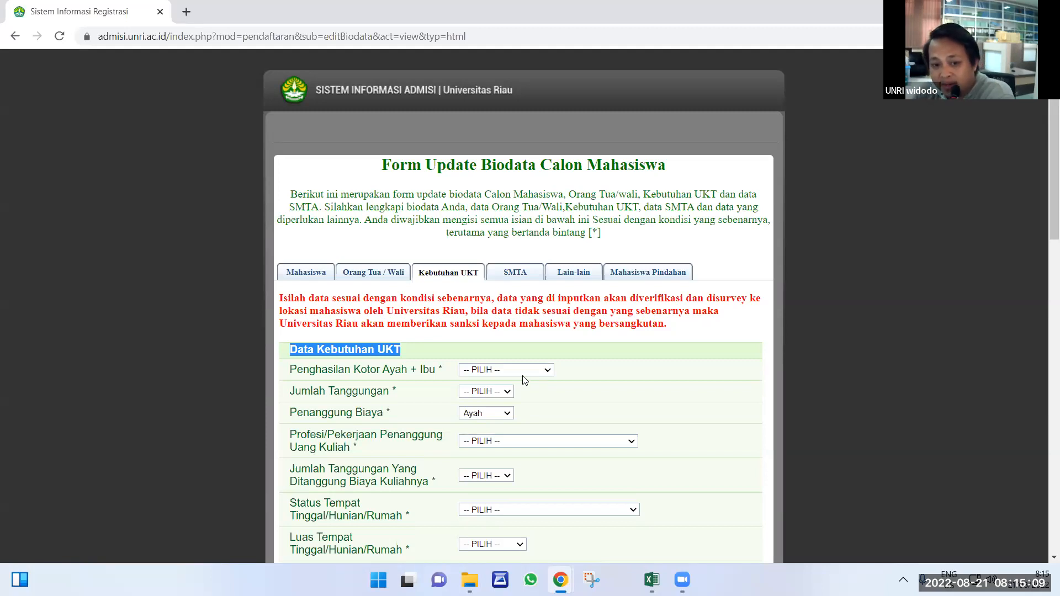
scroll(509, 434, down, 1)
scroll(509, 434, down, 8)
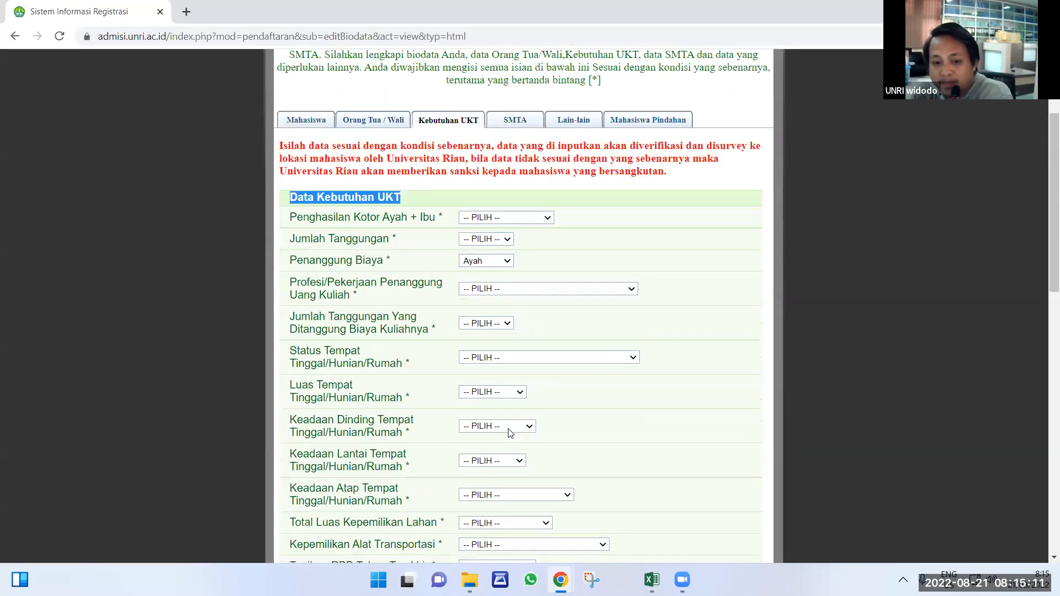
scroll(509, 428, up, 3)
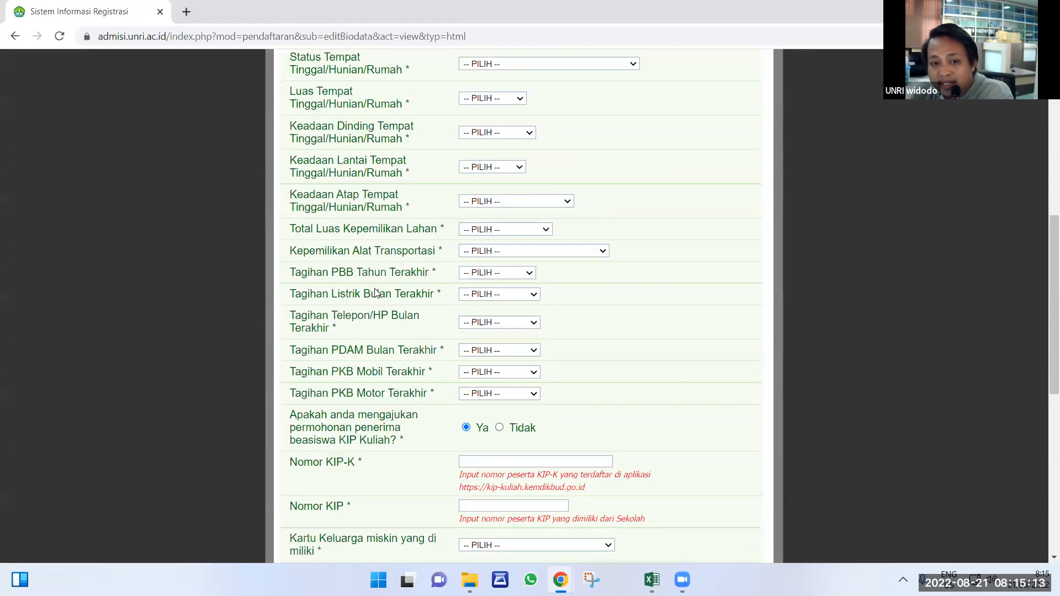
scroll(439, 317, up, 5)
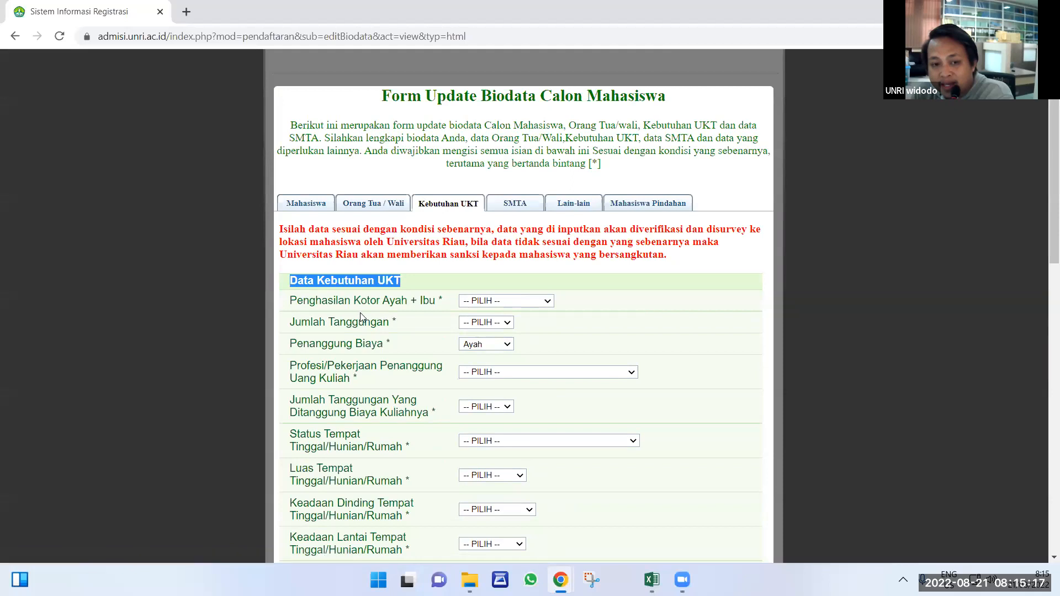
scroll(364, 334, down, 12)
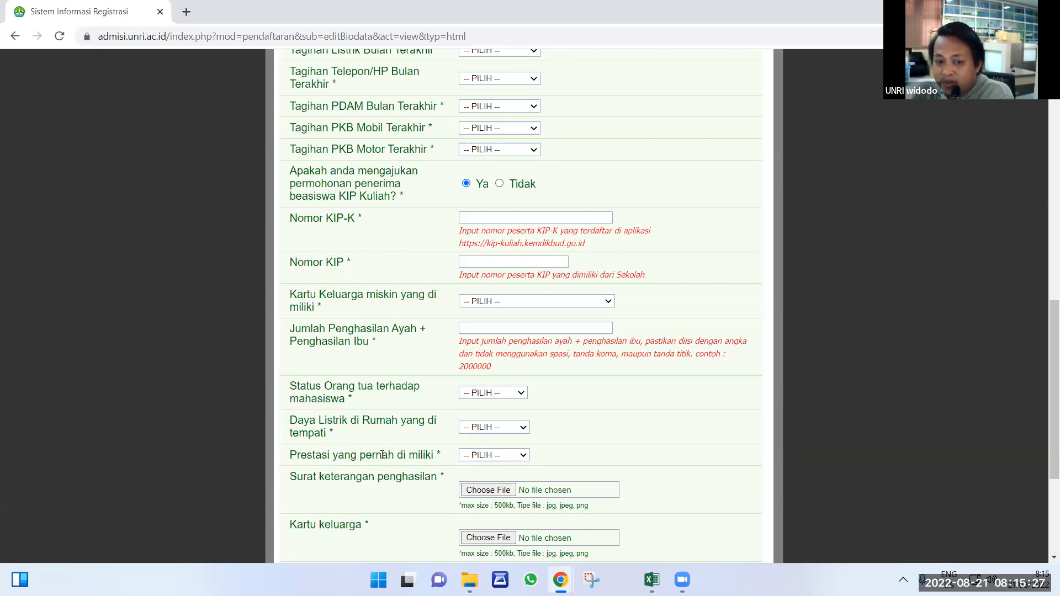
scroll(383, 387, down, 3)
scroll(430, 220, up, 15)
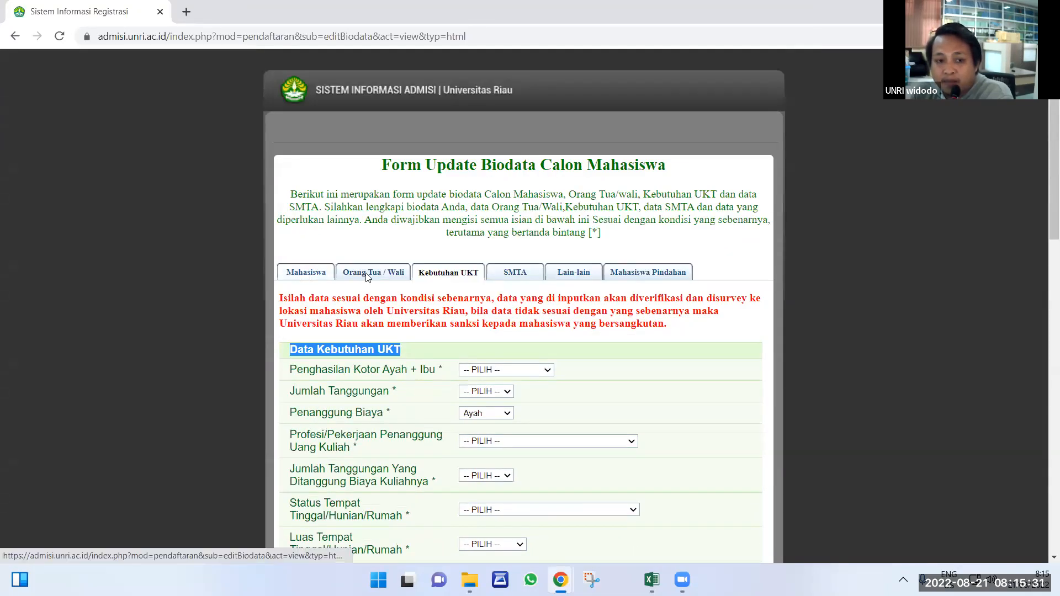
click(315, 274)
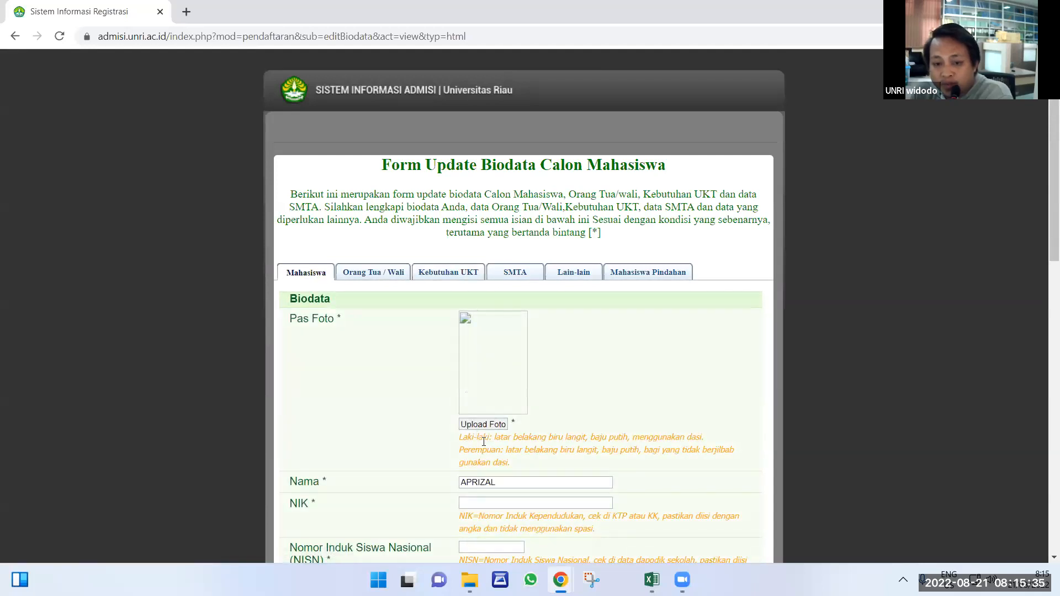
drag(509, 464, 466, 437)
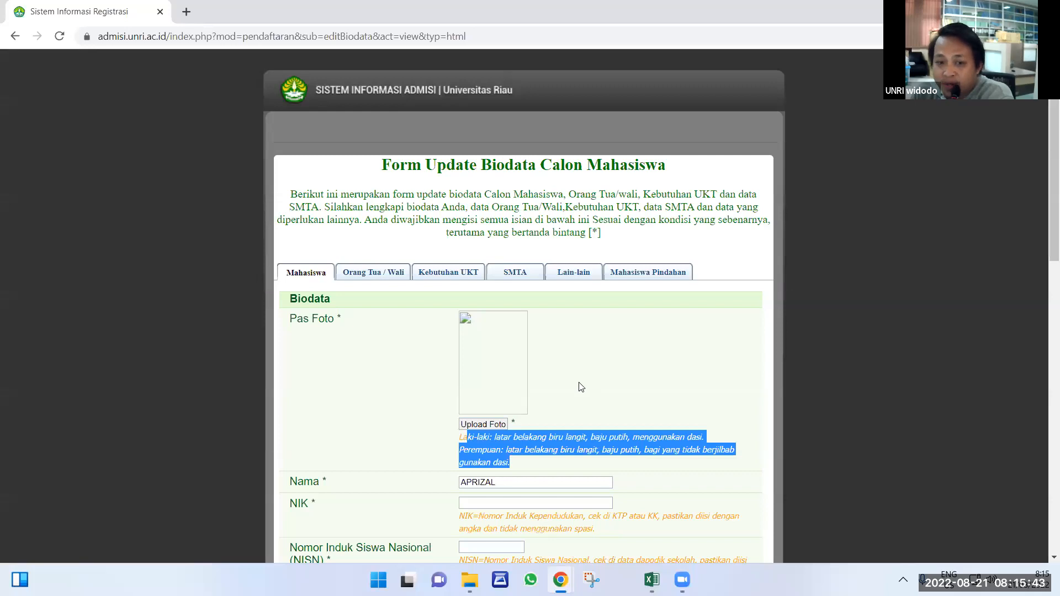
click(492, 427)
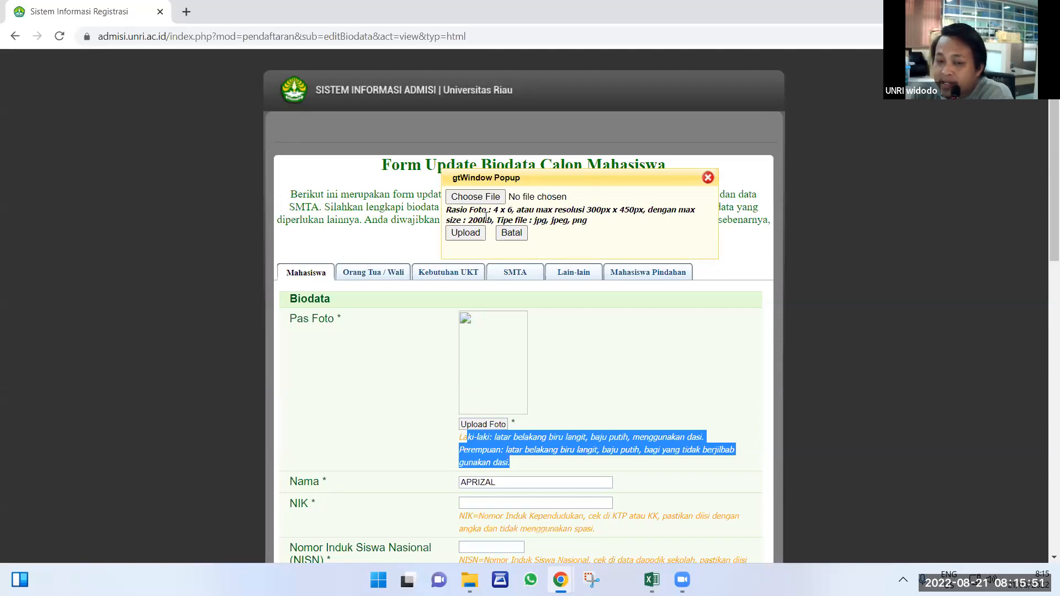
click(627, 367)
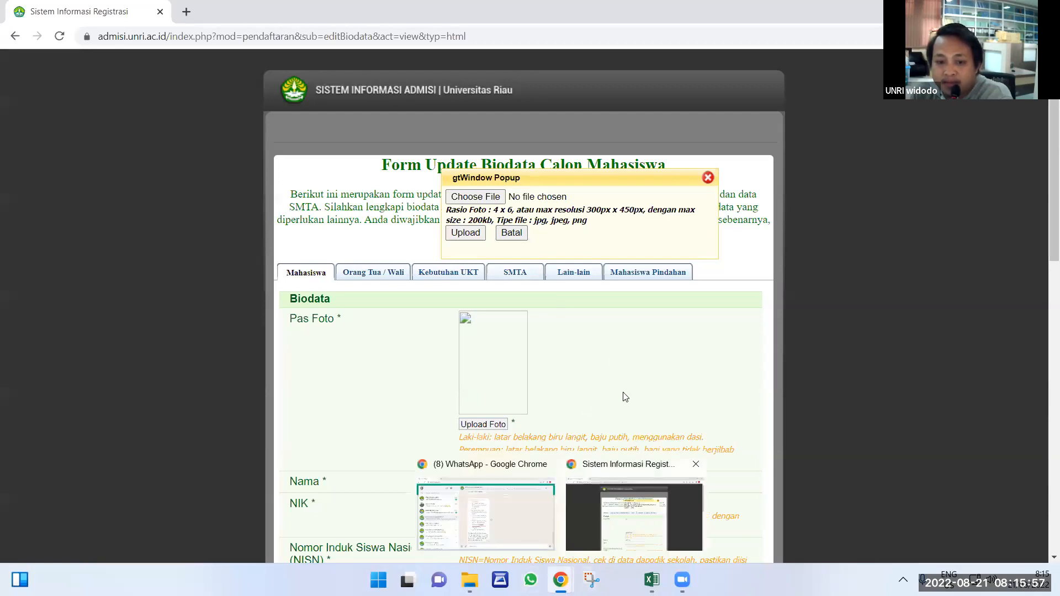
click(466, 273)
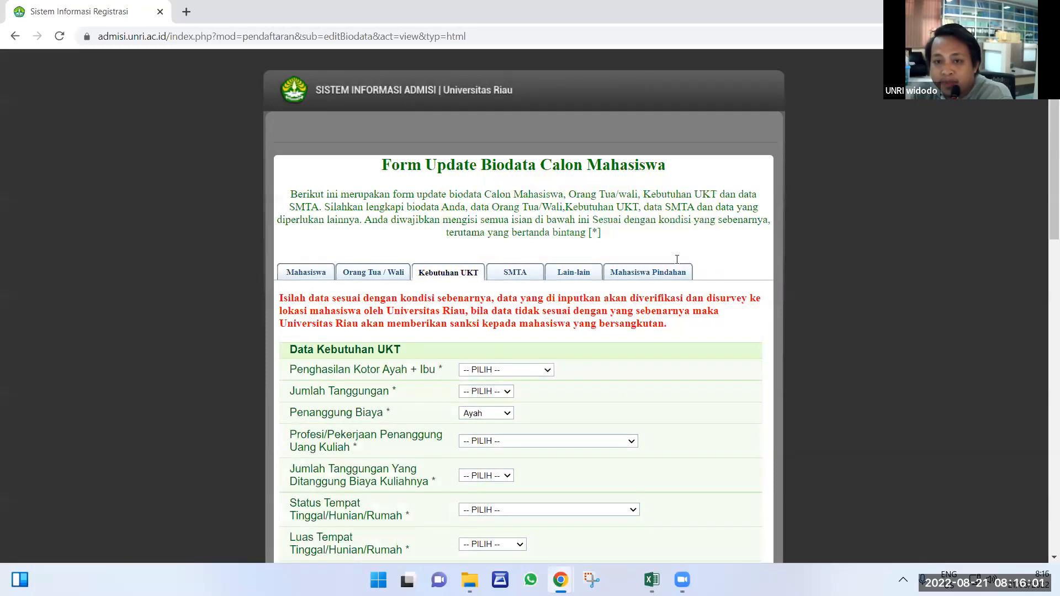
scroll(608, 397, down, 15)
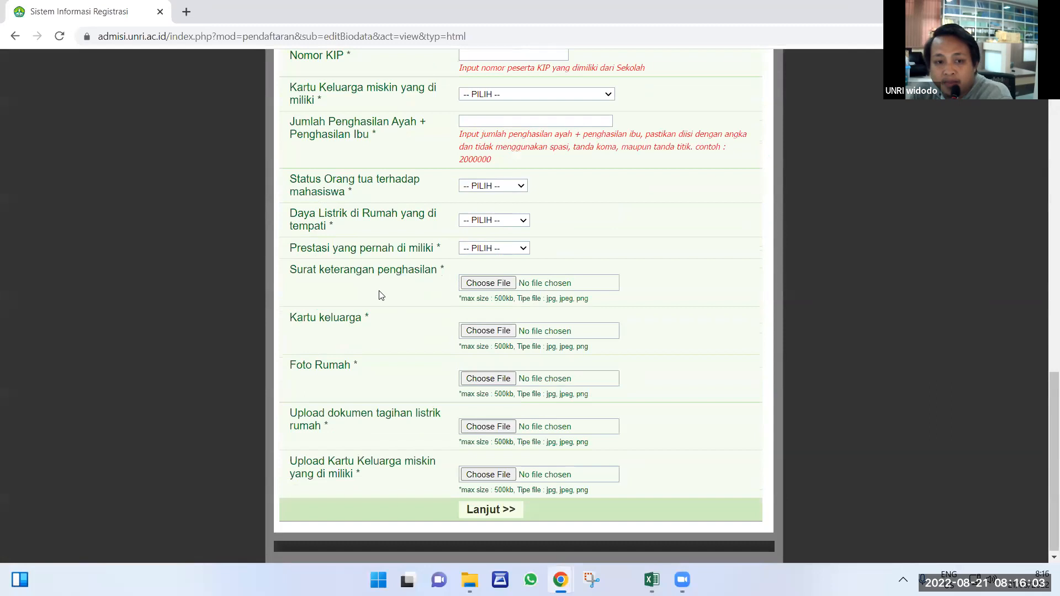
drag(297, 270, 442, 292)
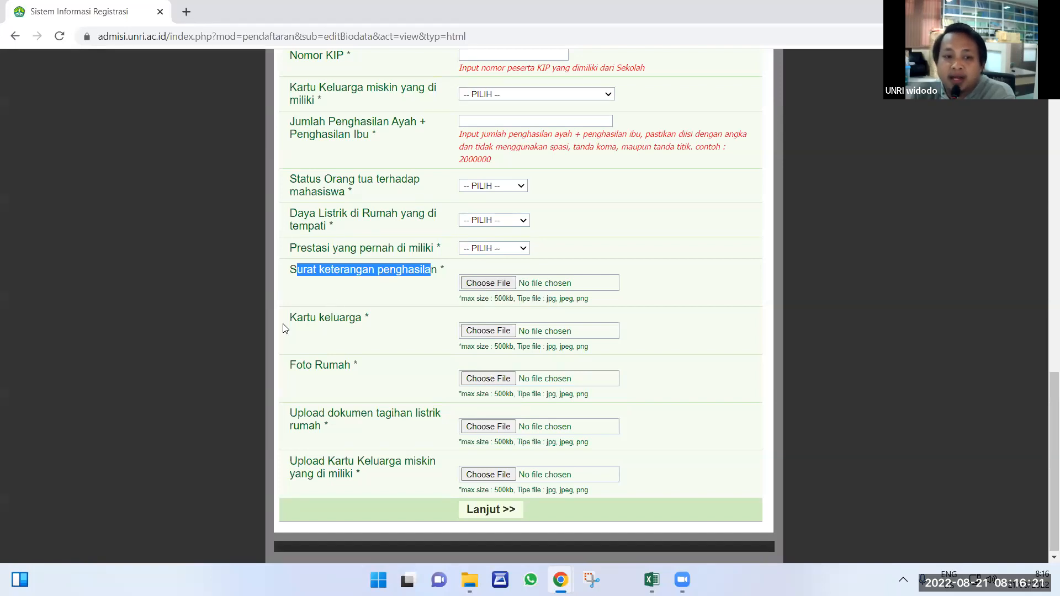
drag(287, 323, 375, 326)
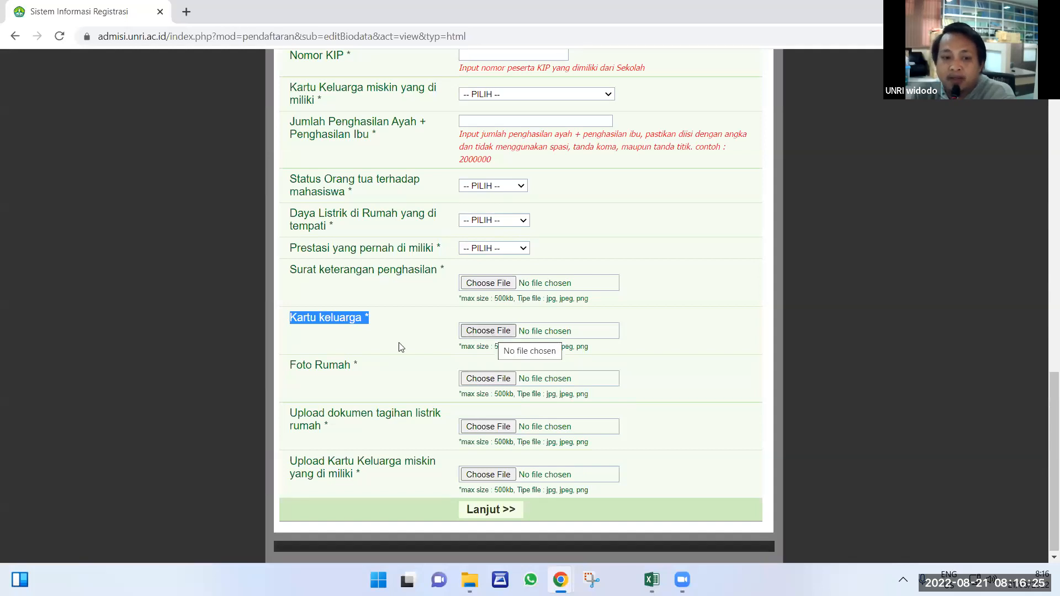
drag(293, 369, 359, 371)
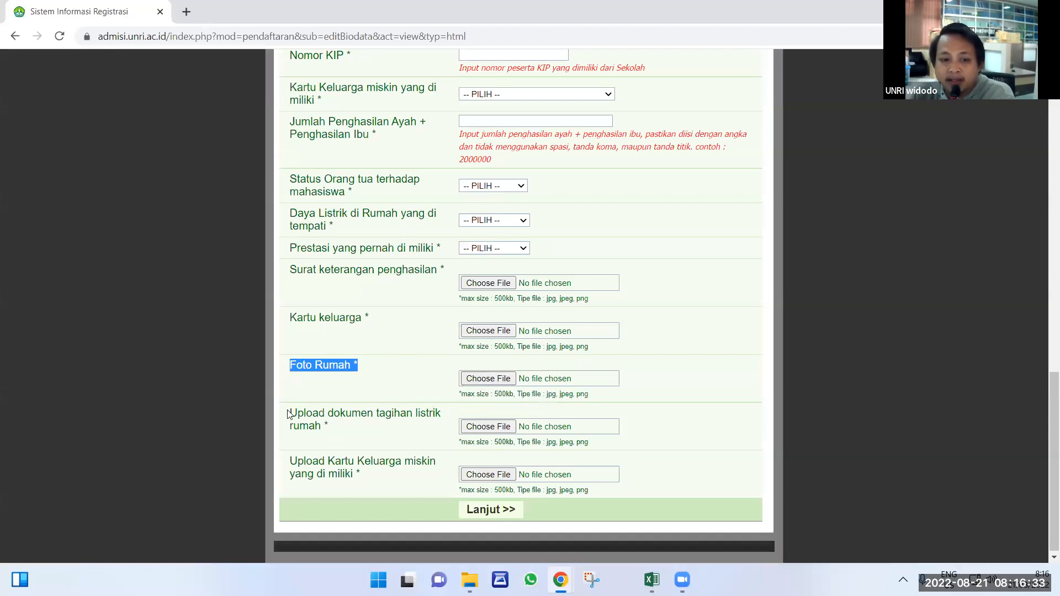
drag(289, 413, 350, 440)
scroll(481, 243, up, 9)
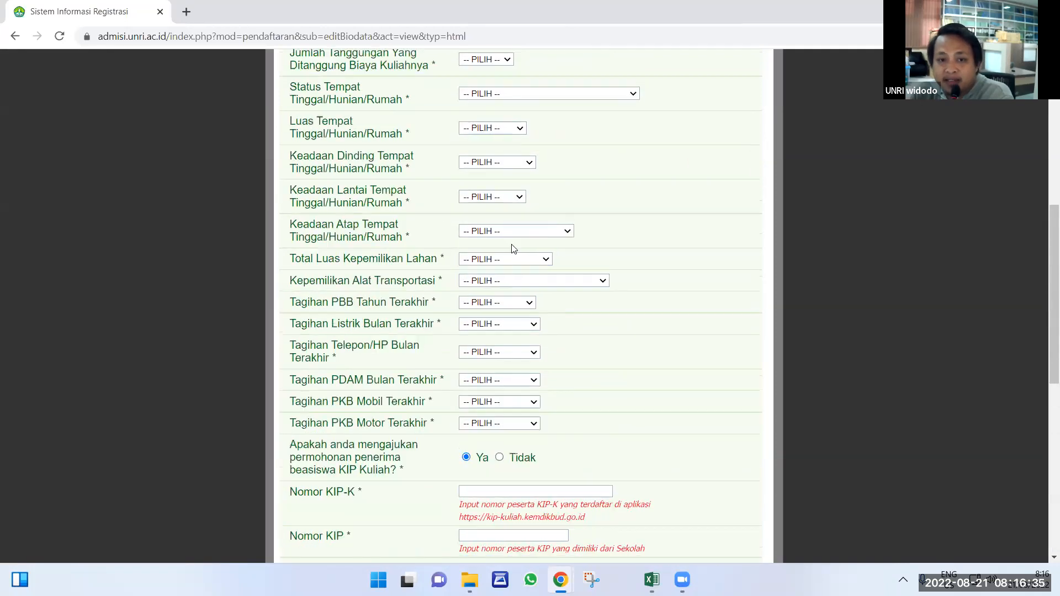
scroll(450, 429, down, 1)
scroll(450, 429, down, 9)
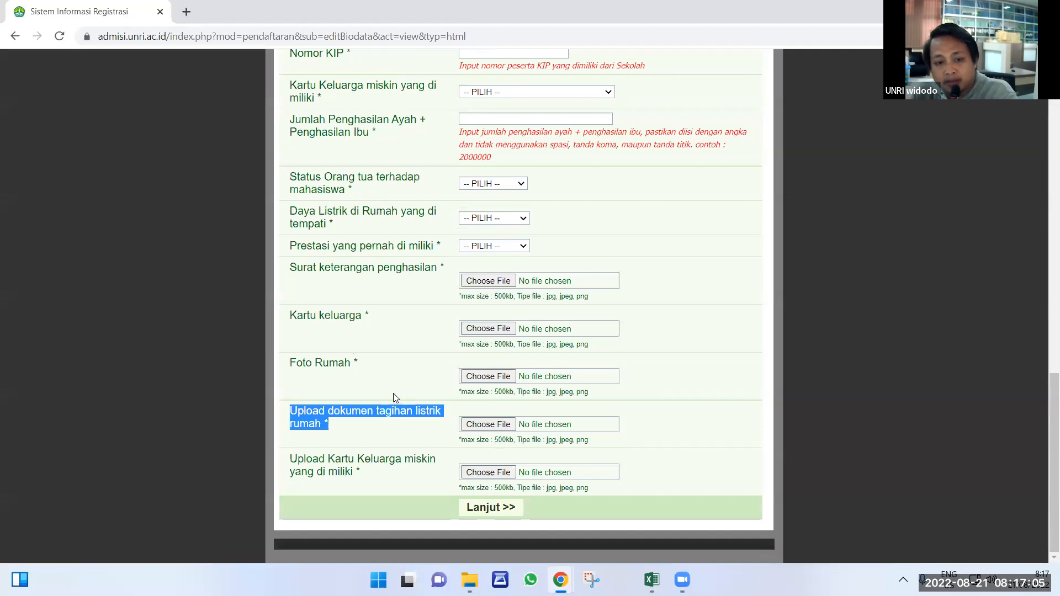
scroll(394, 374, up, 15)
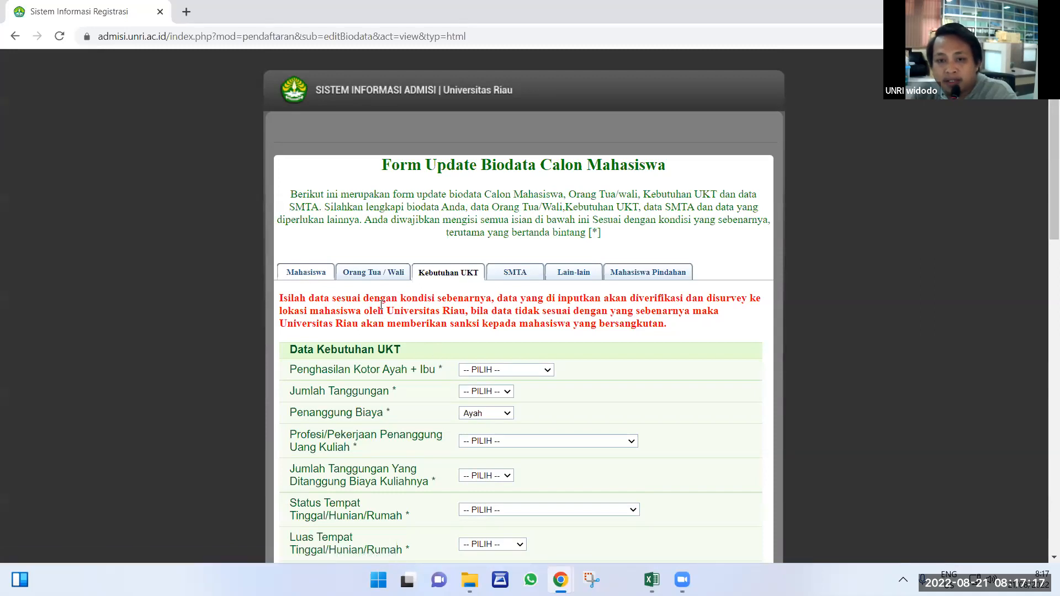
Open the Mahasiswa tab and launch the file picker for the Pas Foto upload.
scroll(337, 282, down, 3)
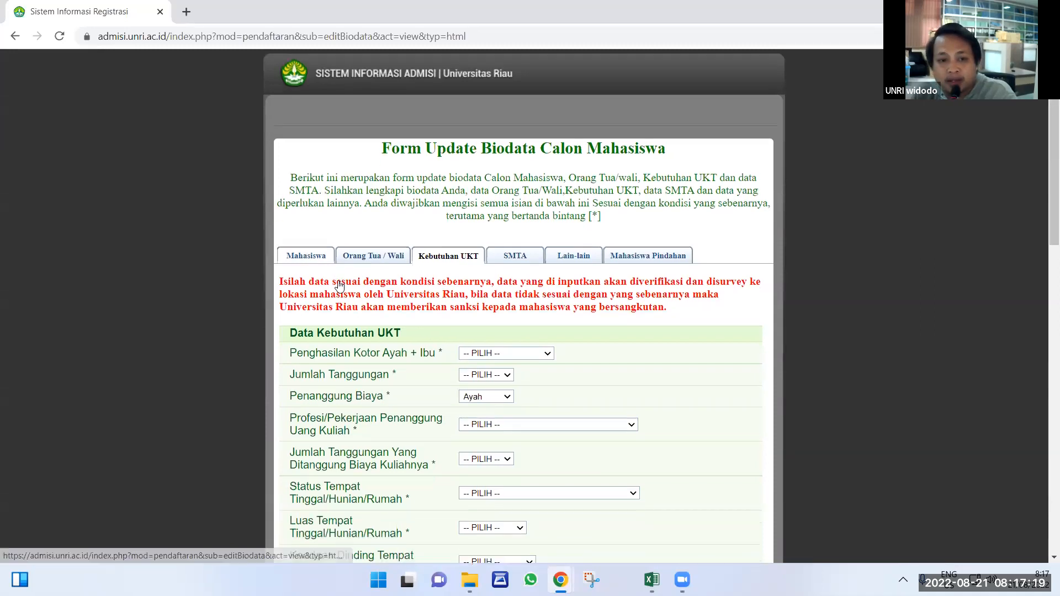
scroll(326, 275, up, 3)
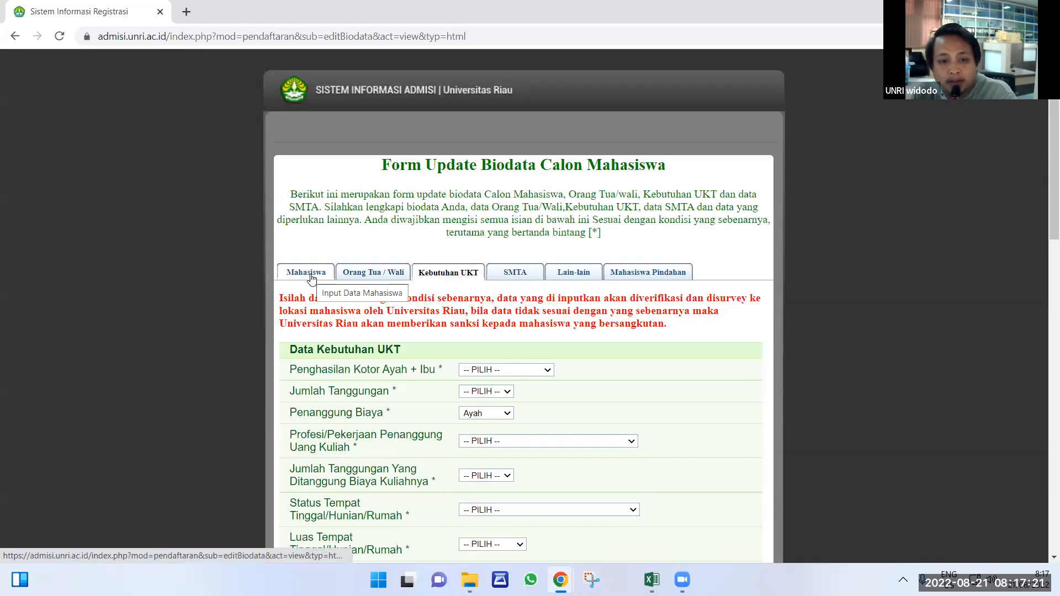
click(311, 278)
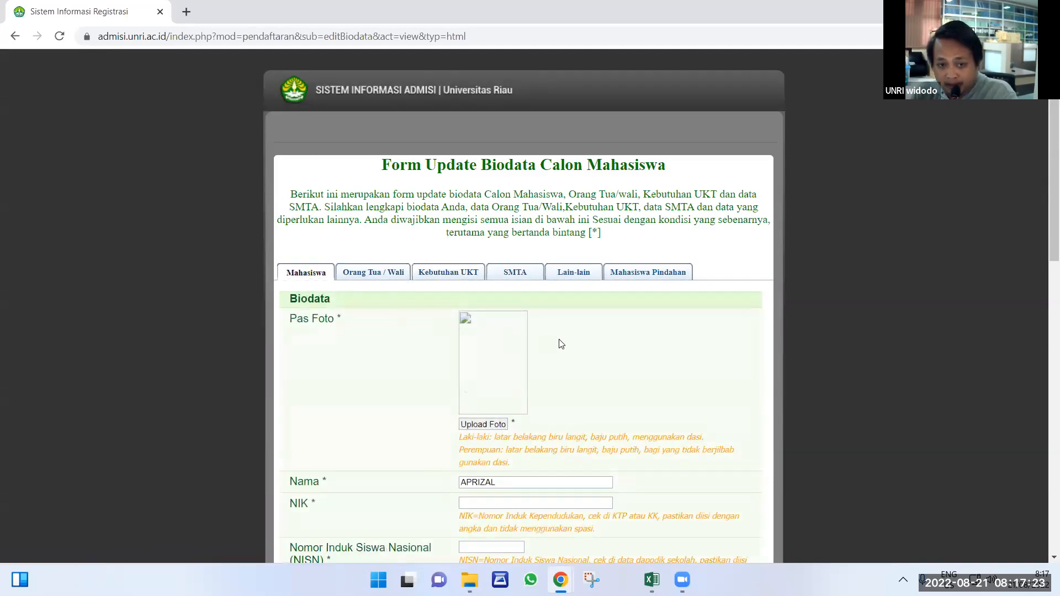
scroll(539, 331, down, 1)
scroll(539, 331, down, 1)
click(495, 288)
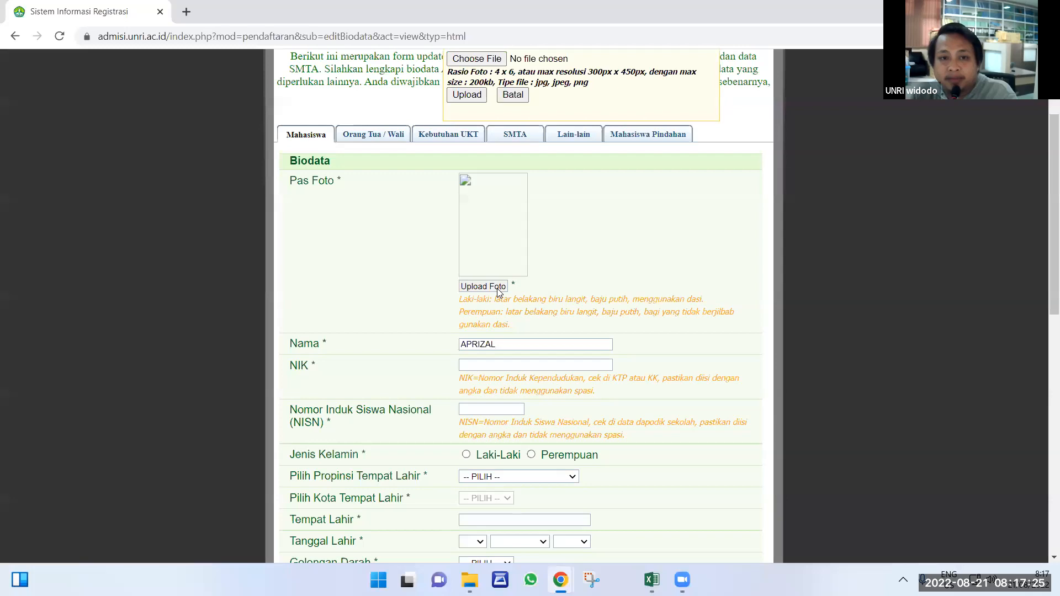
click(469, 59)
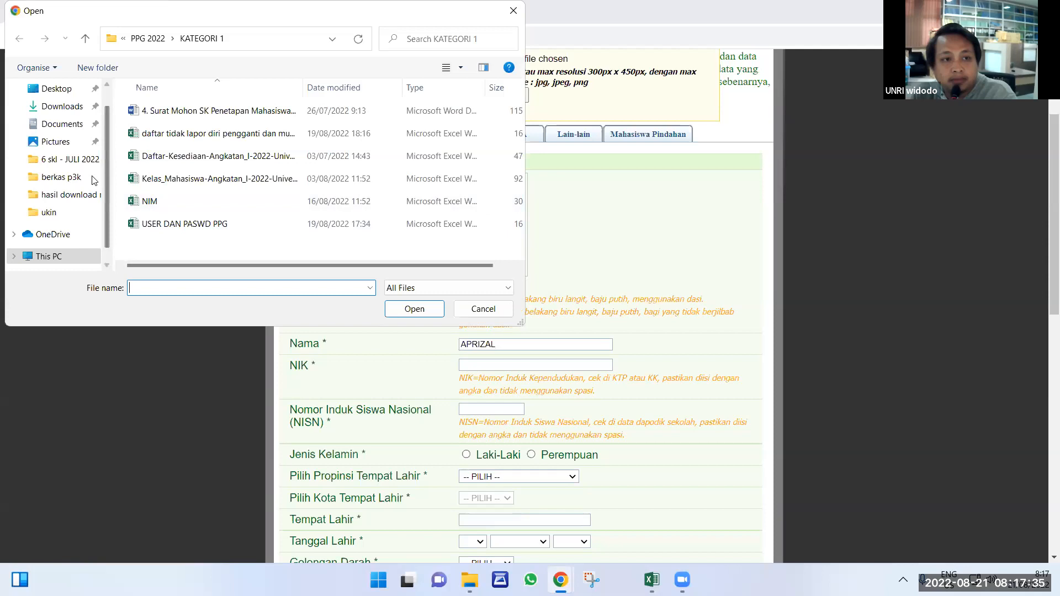
Browse the Documents folder in the Open dialog for the photo.
click(62, 125)
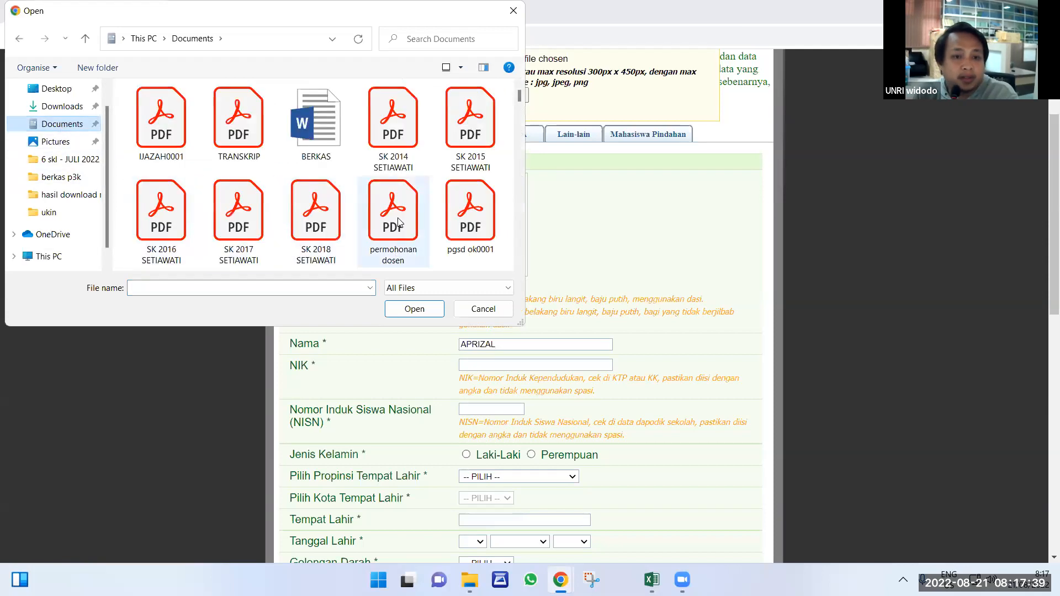
scroll(396, 221, down, 10)
scroll(396, 221, down, 10)
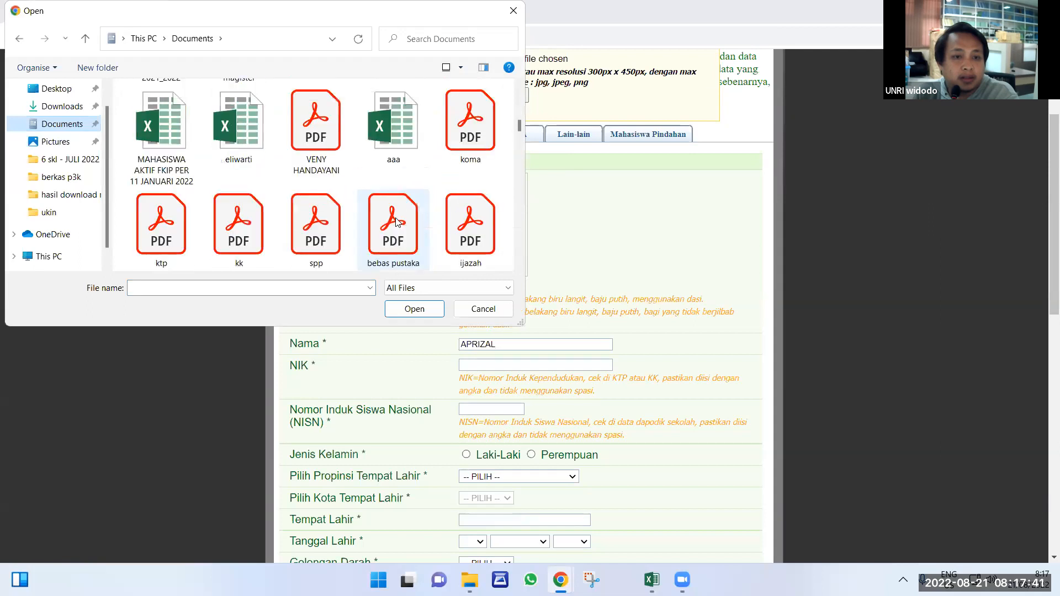
scroll(396, 221, down, 10)
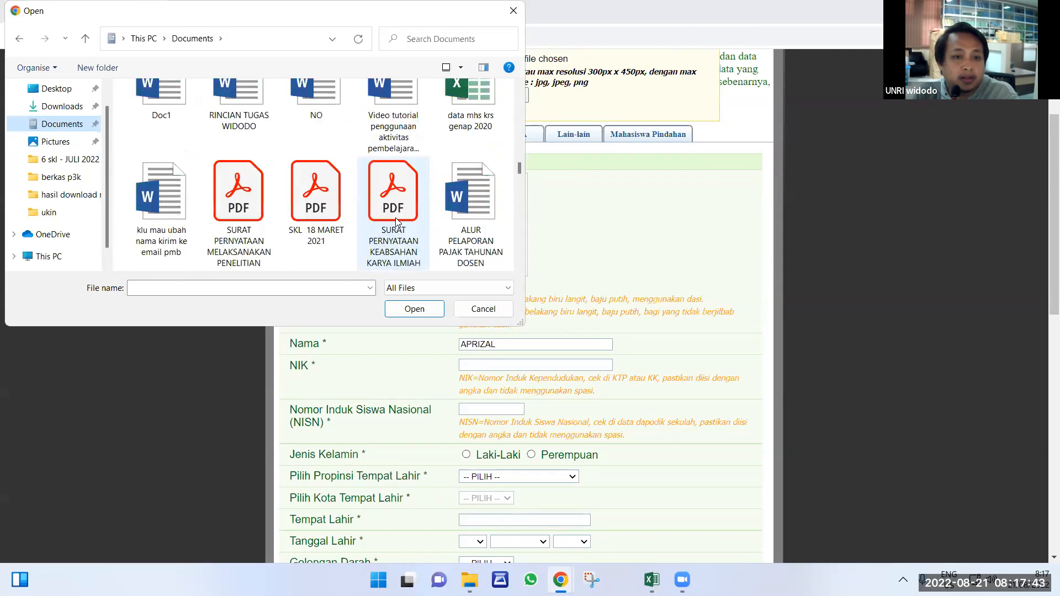
scroll(395, 221, down, 10)
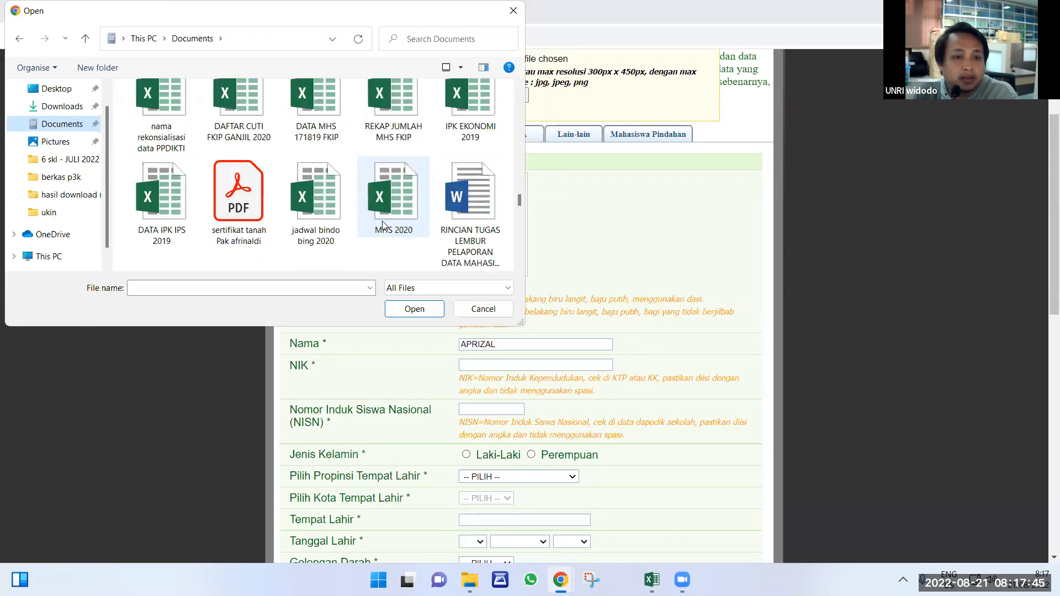
scroll(356, 228, down, 10)
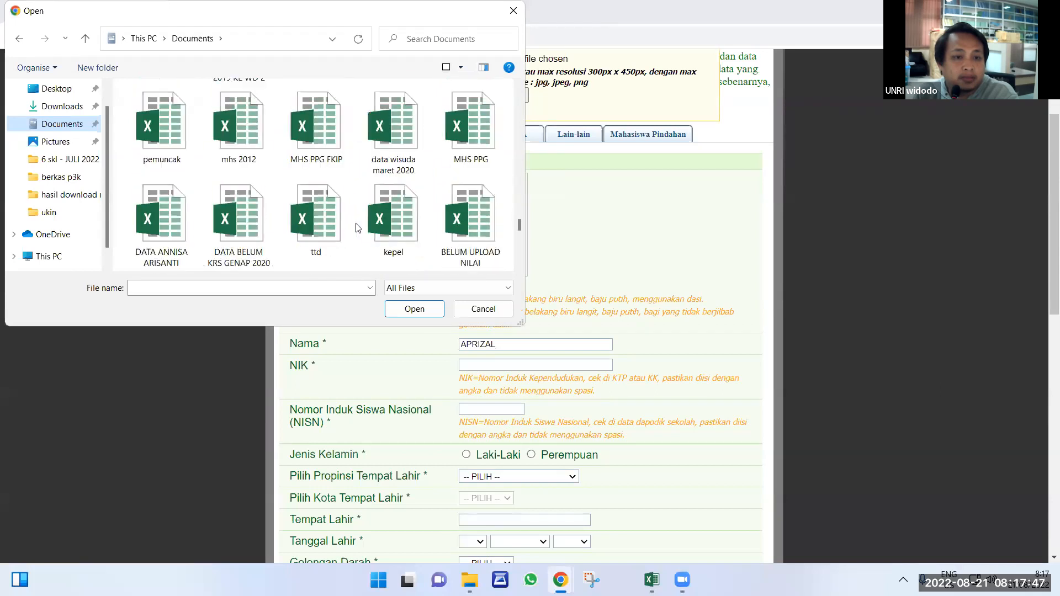
scroll(352, 228, down, 5)
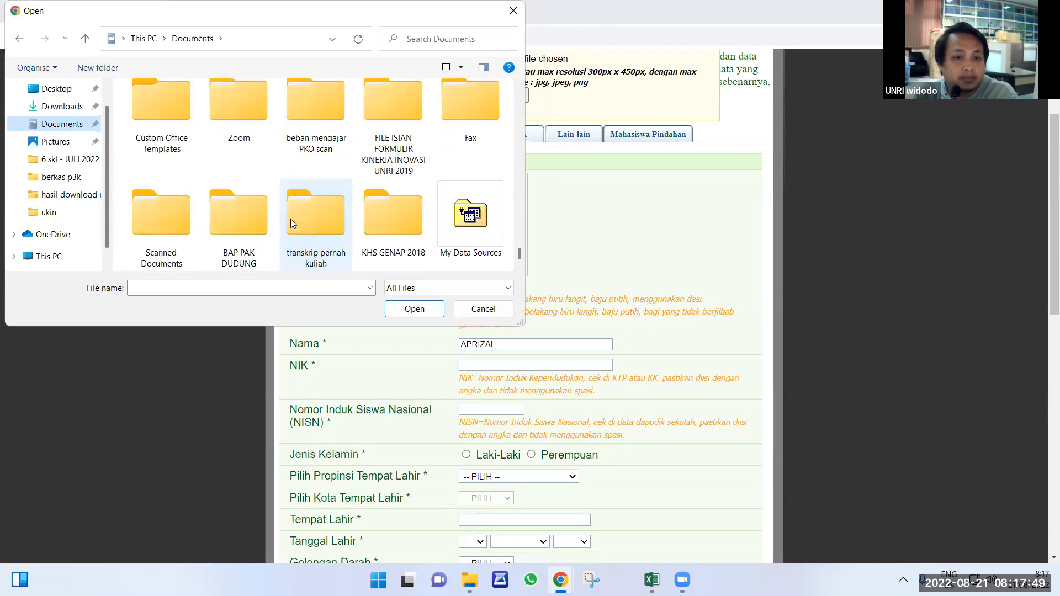
Select FOTO DODO OK.jpg from Downloads and confirm it as the Pas Foto file.
click(52, 107)
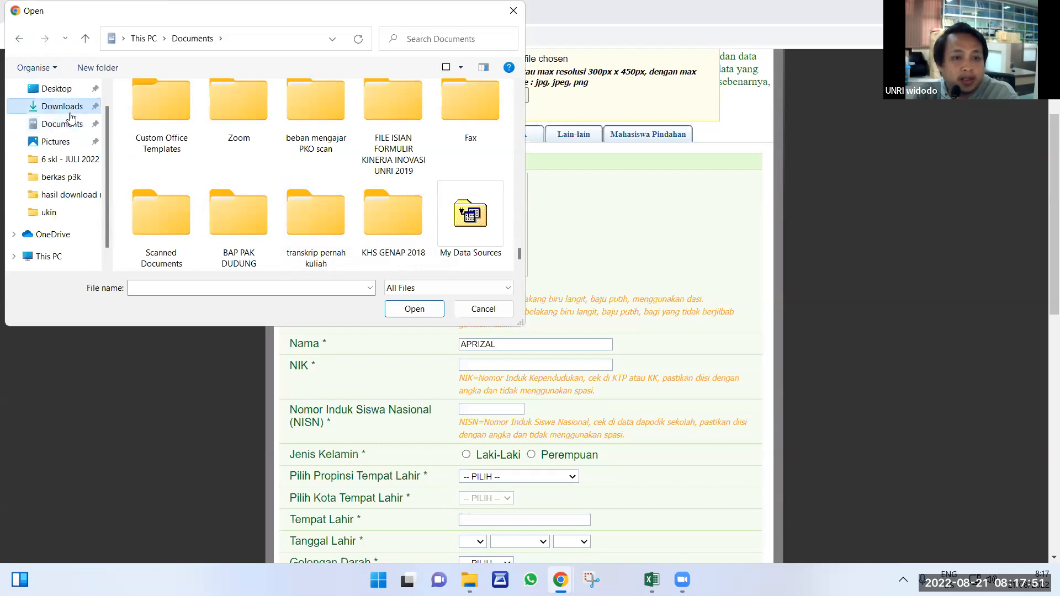
scroll(295, 207, down, 3)
scroll(294, 204, down, 8)
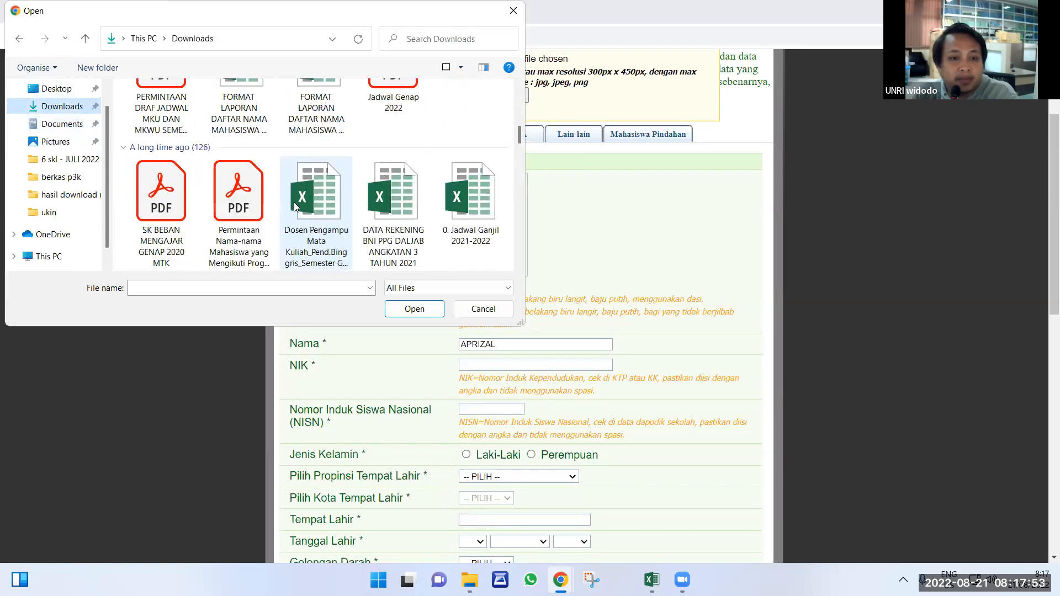
scroll(292, 207, down, 6)
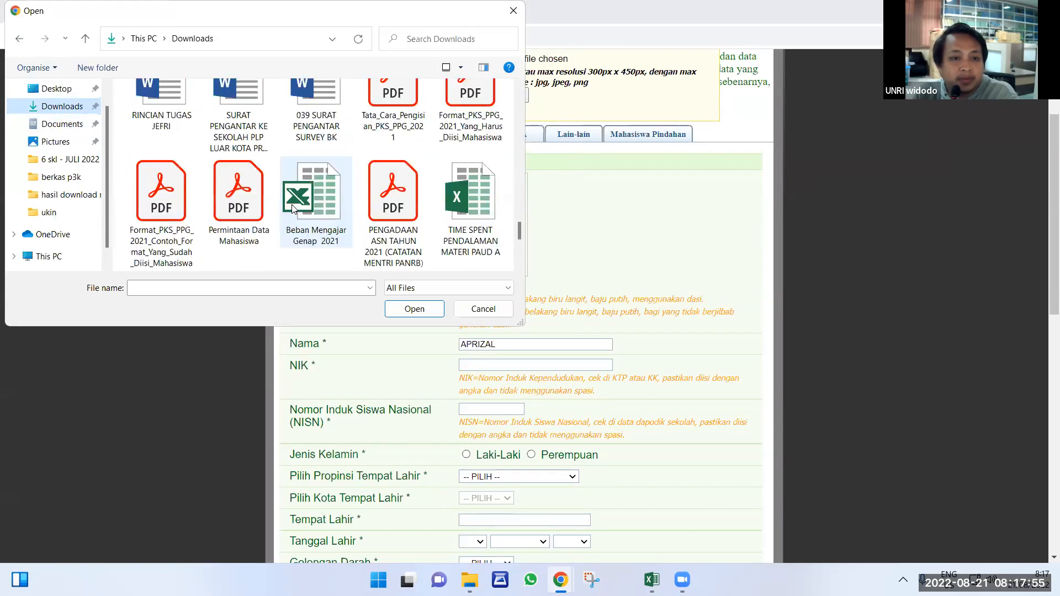
scroll(294, 209, down, 3)
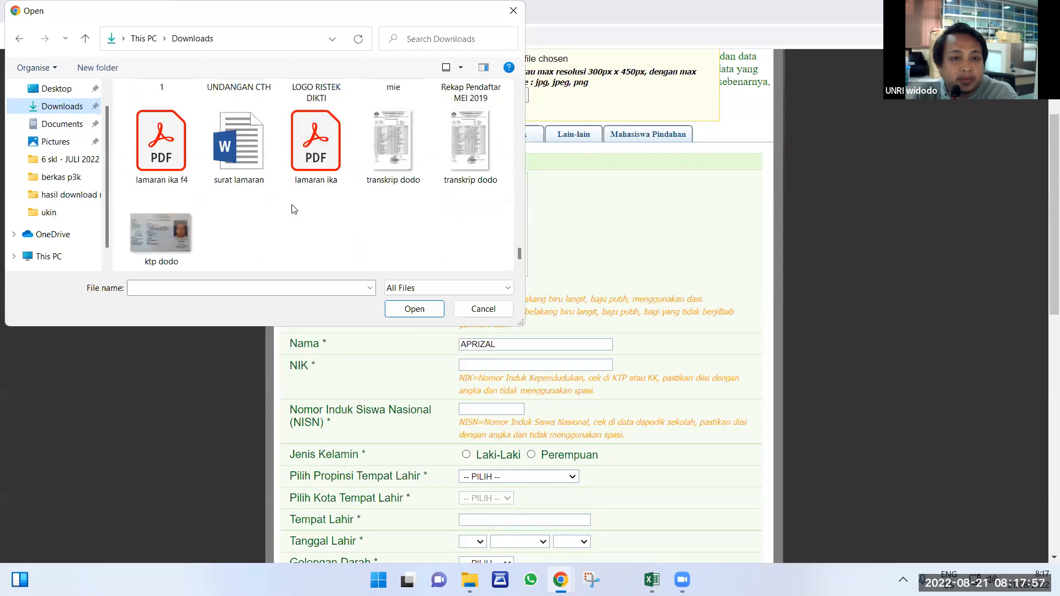
scroll(294, 208, up, 6)
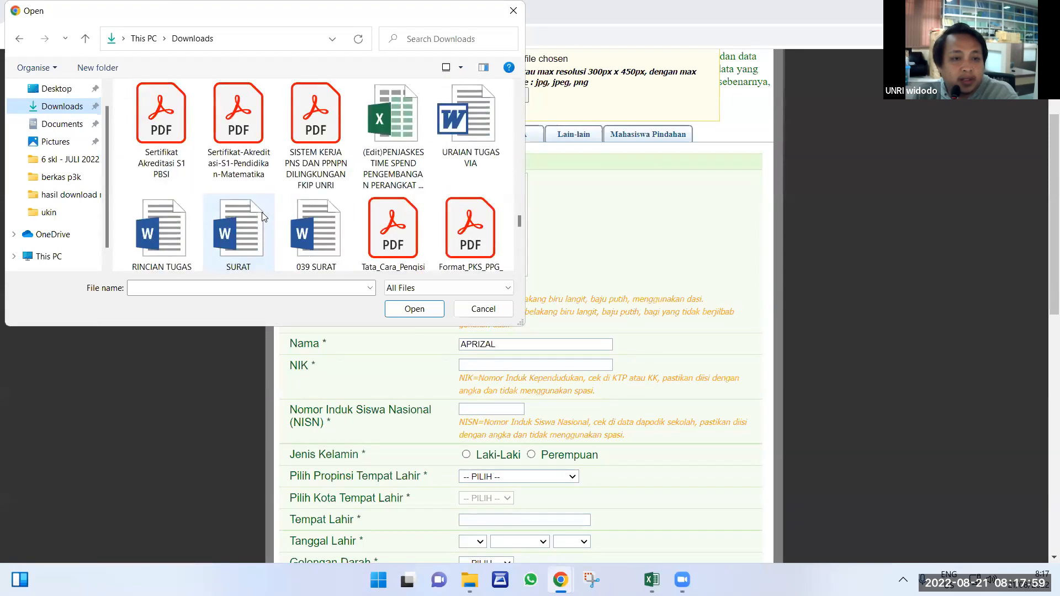
scroll(261, 216, down, 5)
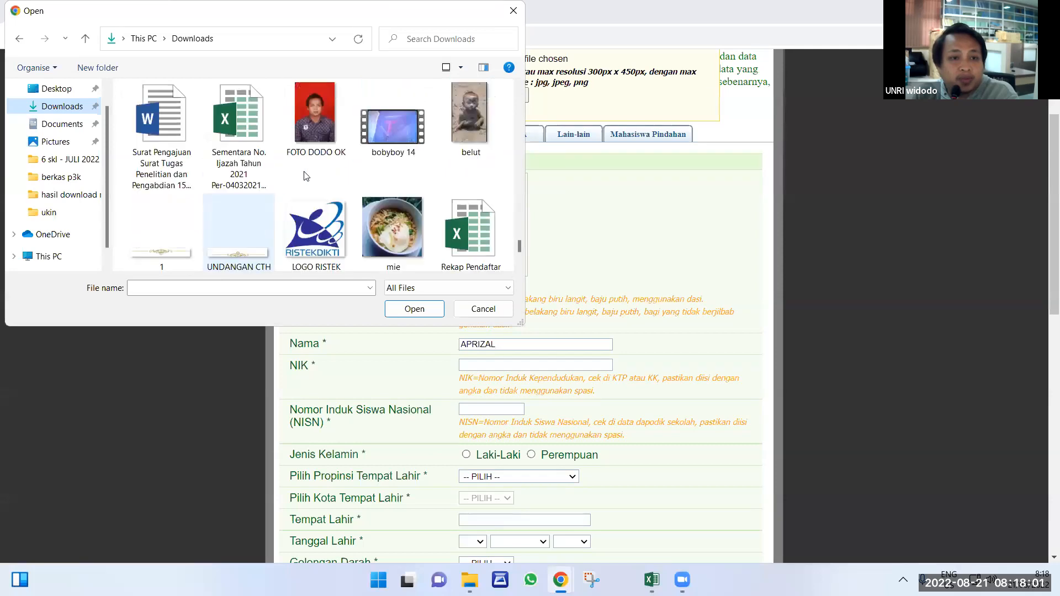
click(312, 127)
click(413, 309)
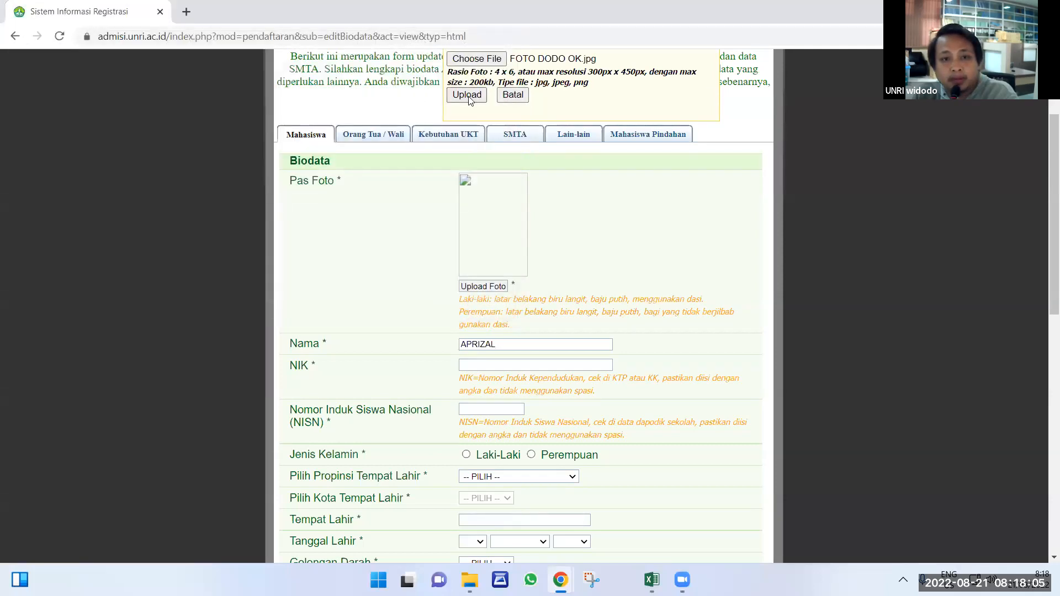
scroll(473, 135, up, 2)
Try uploading FOTO DODO OK.jpg, which is rejected for exceeding 200kb, then switch to File Explorer.
click(471, 233)
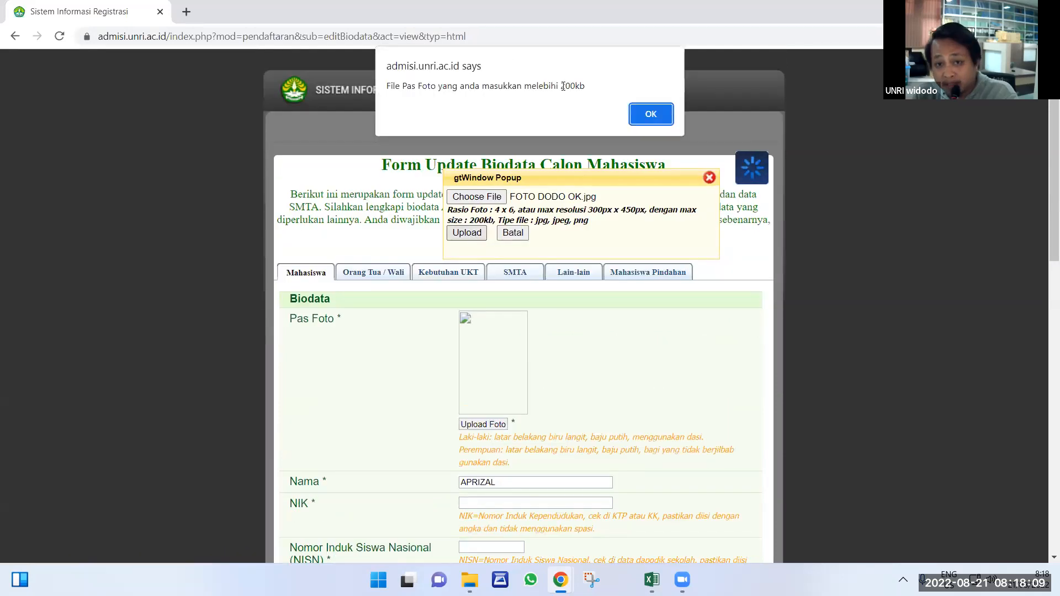
drag(561, 85, 590, 86)
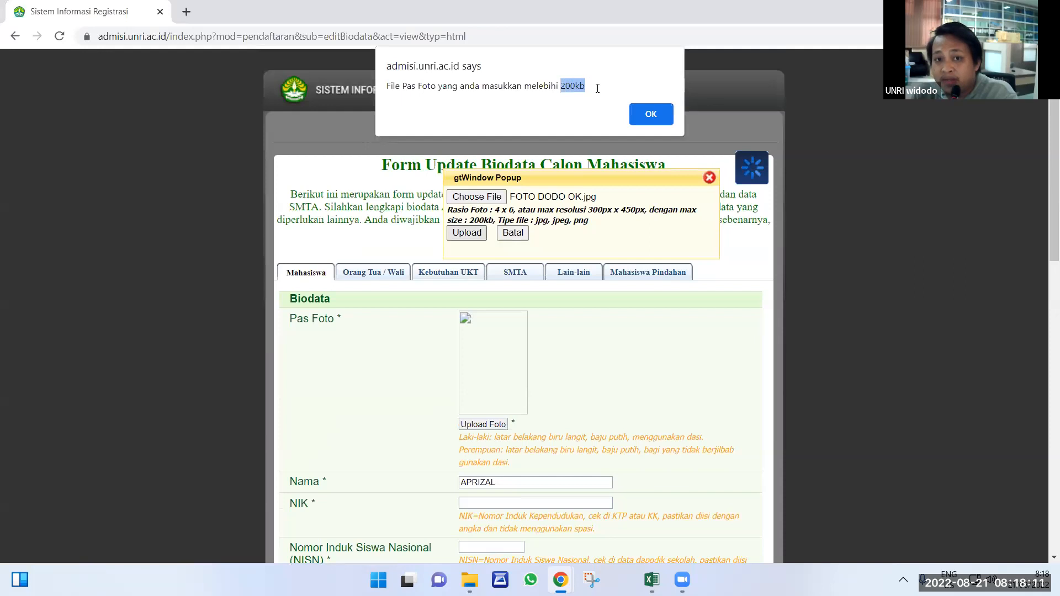
click(470, 579)
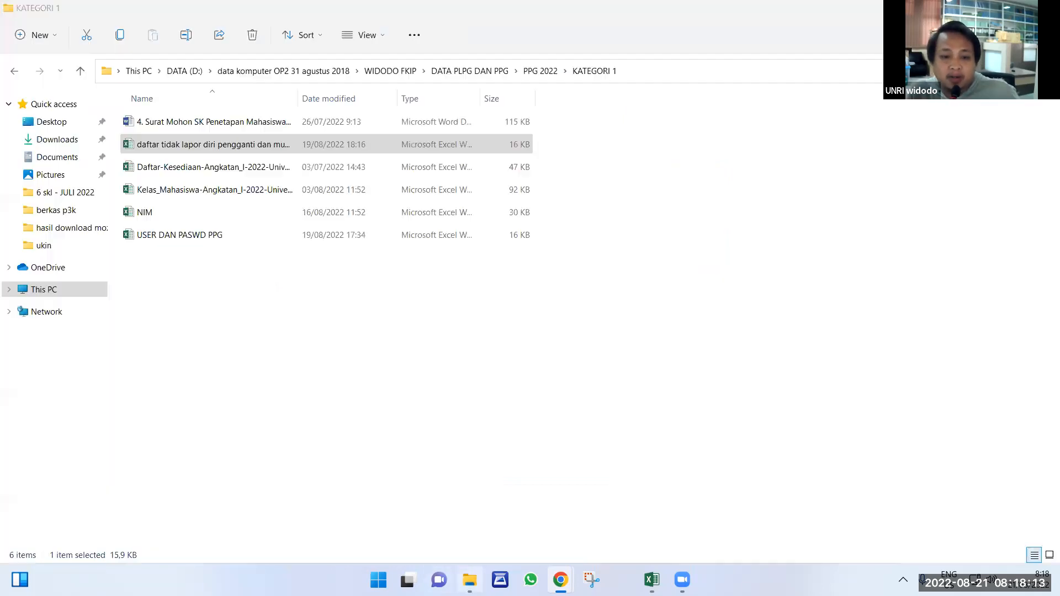
Browse the hasil download mozilla folder with files shown as large icons.
click(72, 228)
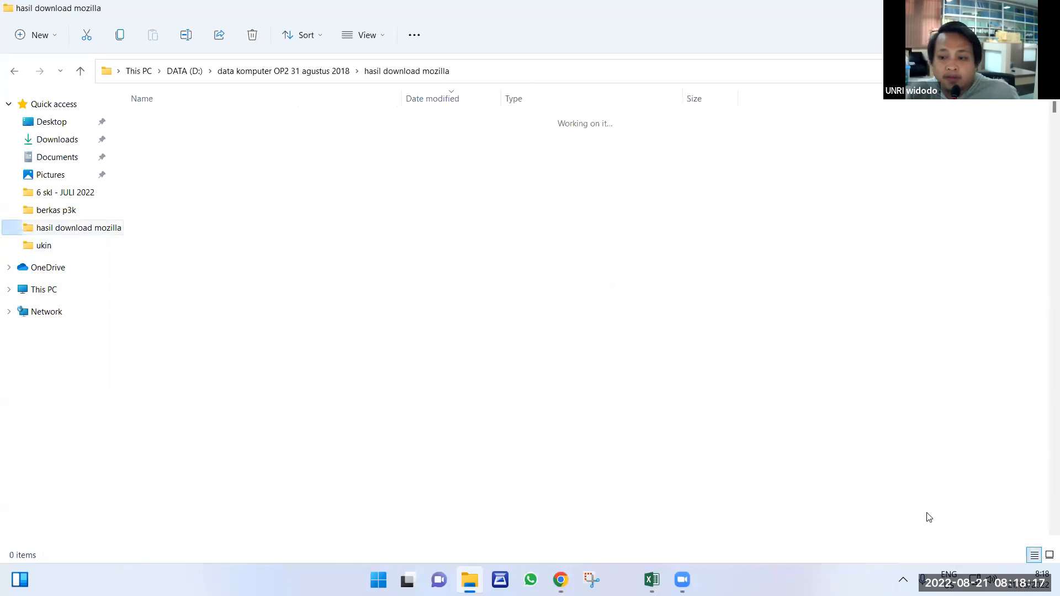
key(ctrl+shift+2)
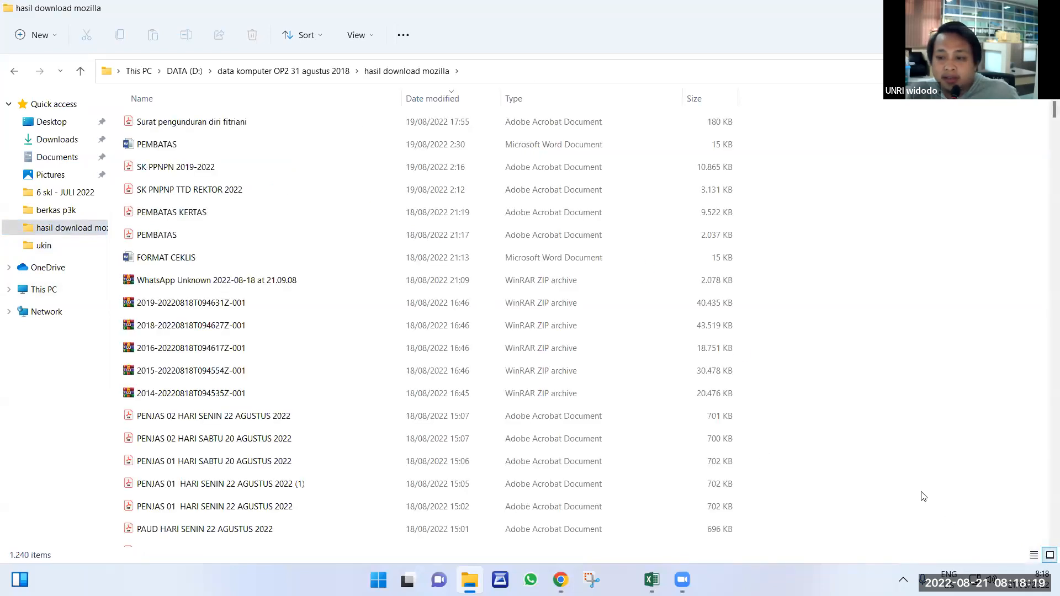
scroll(662, 409, down, 2)
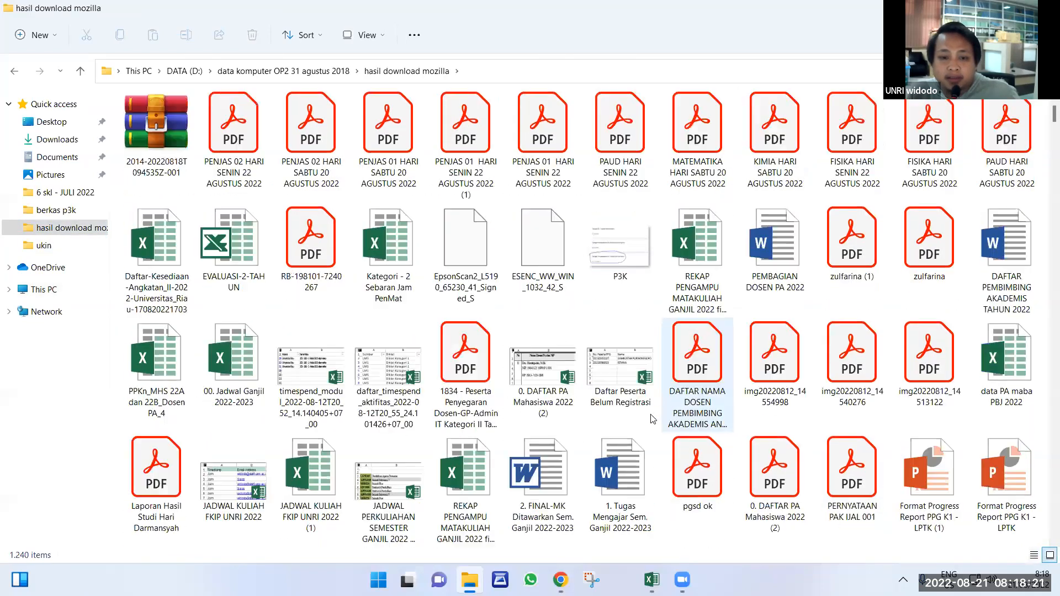
scroll(651, 419, down, 20)
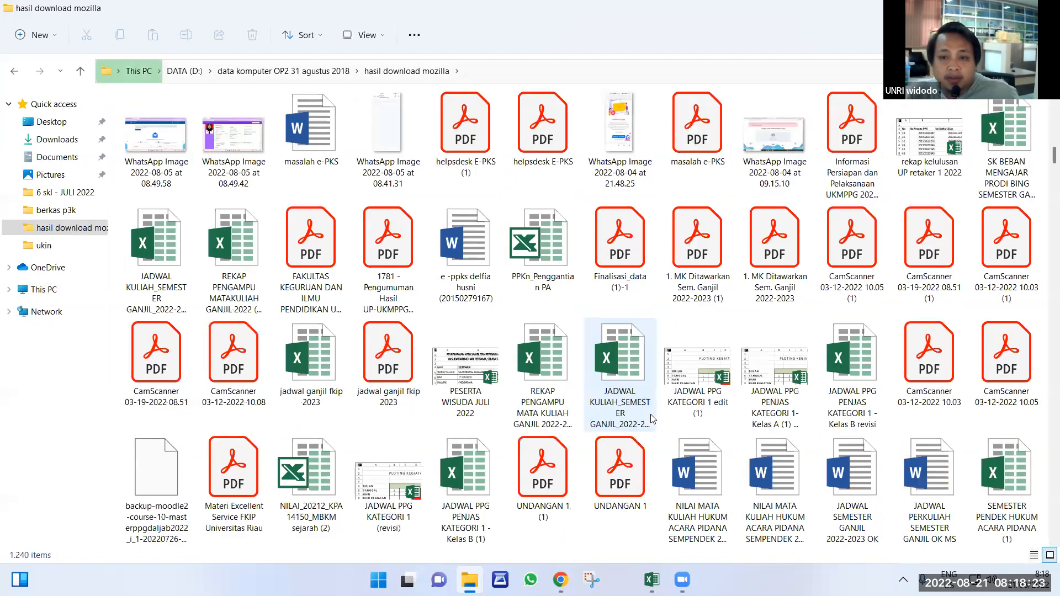
scroll(652, 419, down, 20)
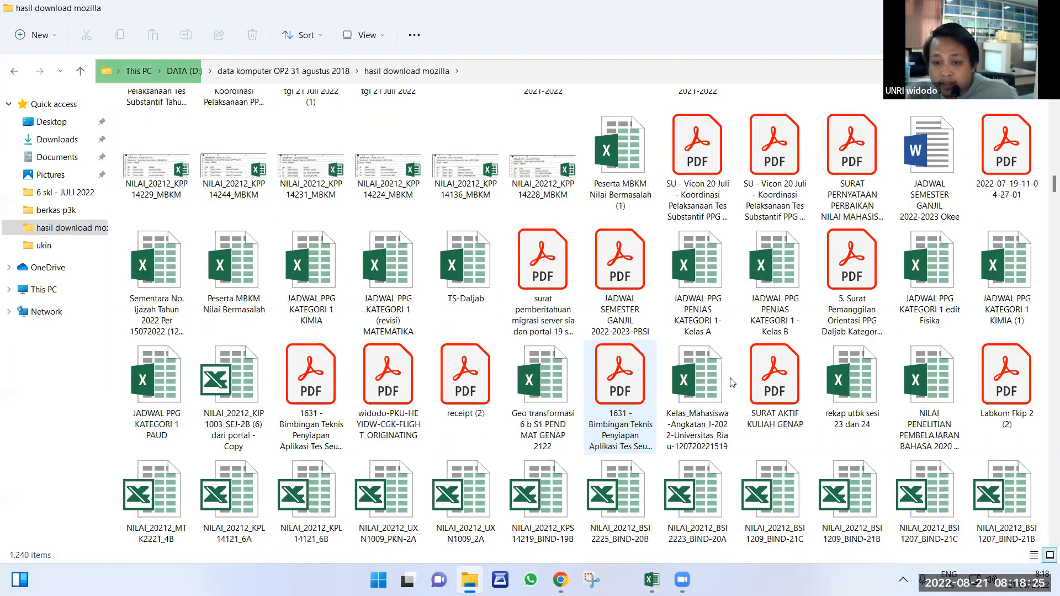
scroll(732, 382, up, 8)
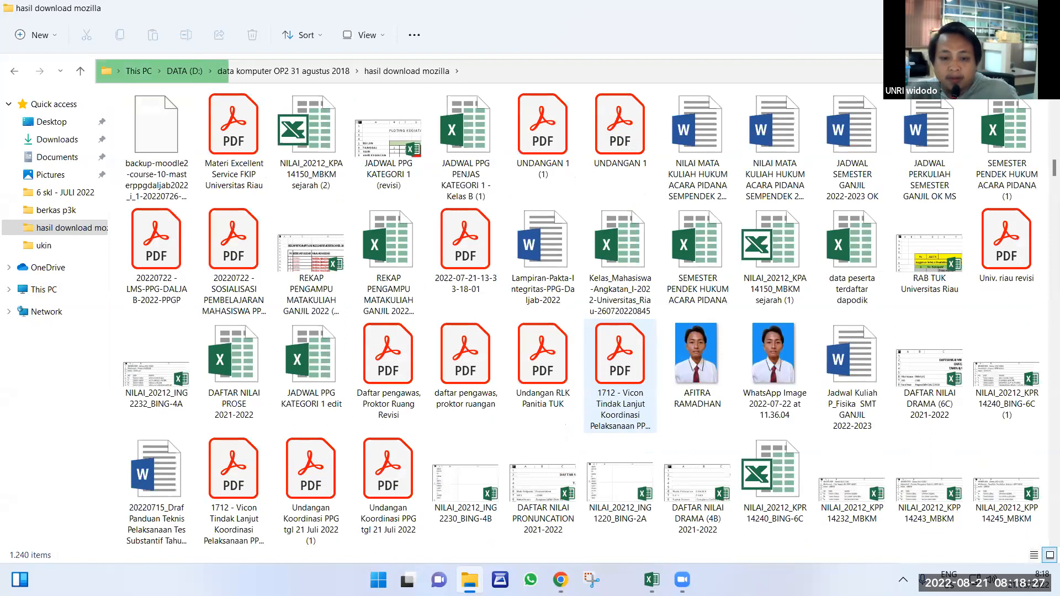
Return to the Chrome biodata form and dismiss the 200kb photo-size warning.
mouse_move(560, 580)
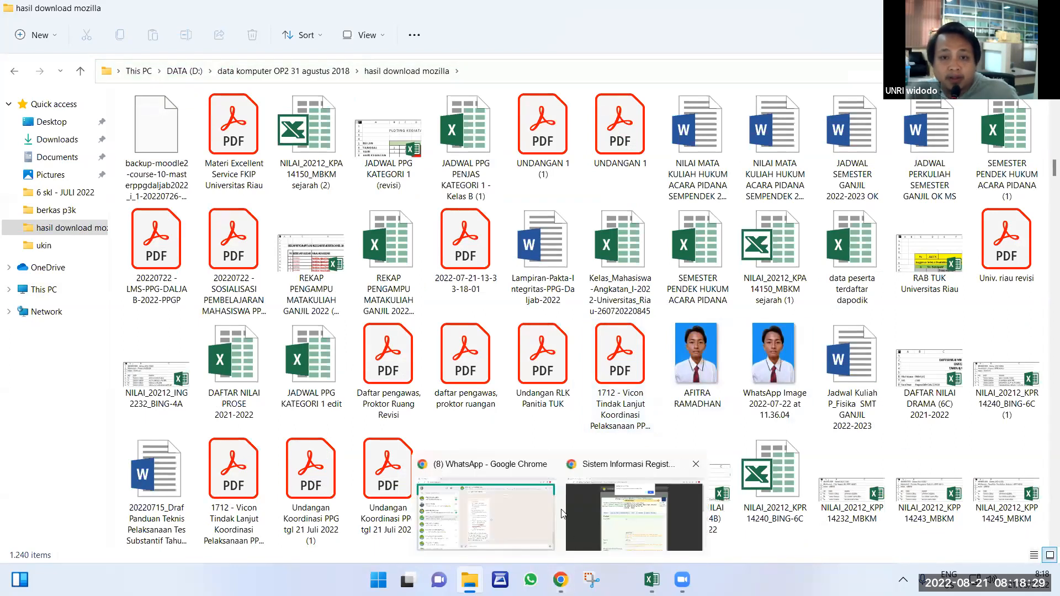
click(633, 517)
key(Return)
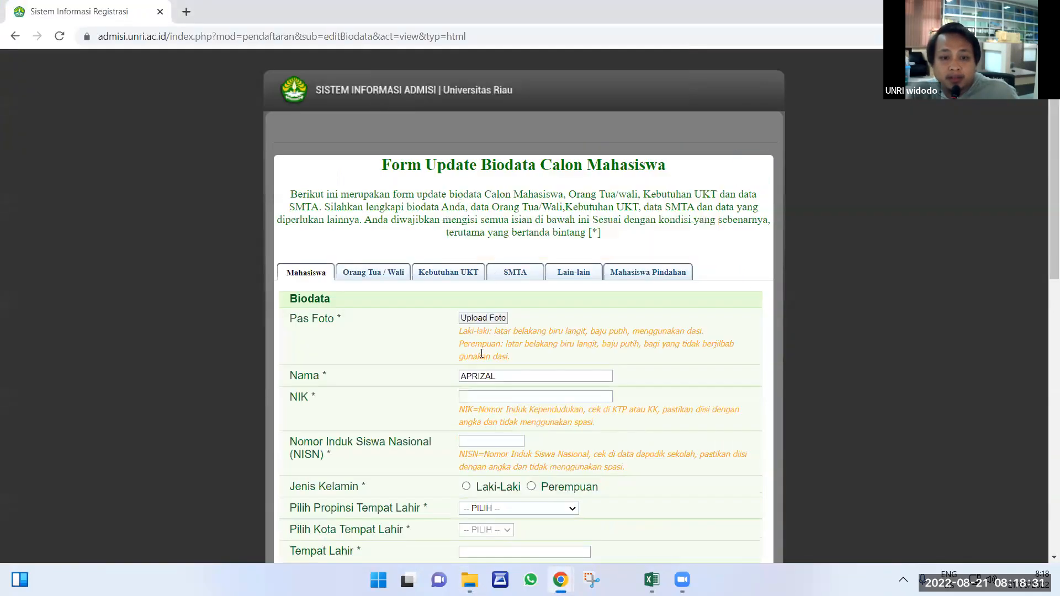
Start a new Pas Foto upload and browse to the hasil download mozilla folder.
click(479, 319)
click(488, 197)
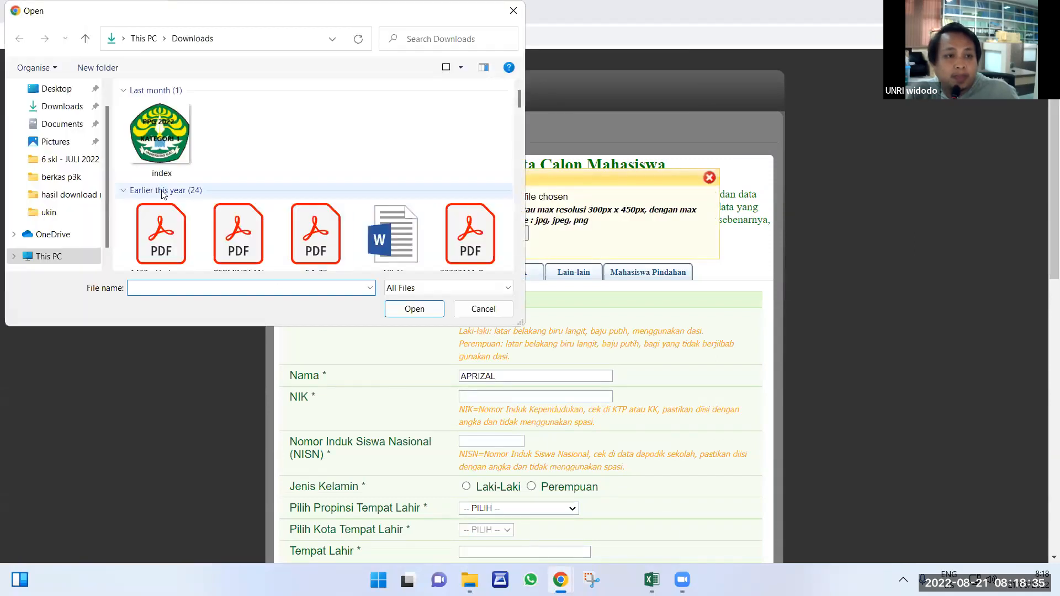
click(90, 195)
scroll(358, 175, down, 8)
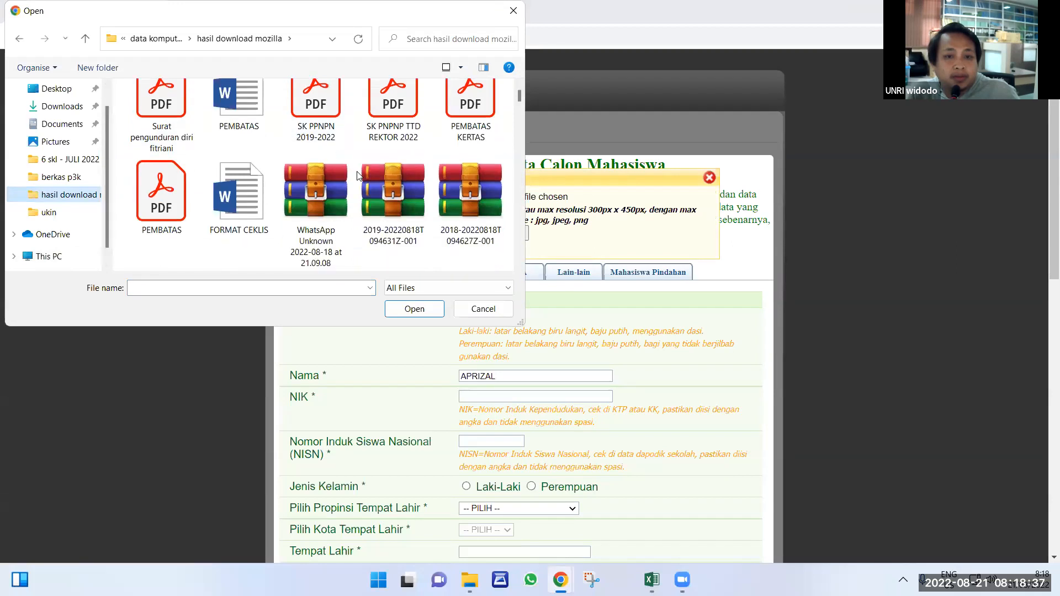
scroll(358, 175, down, 8)
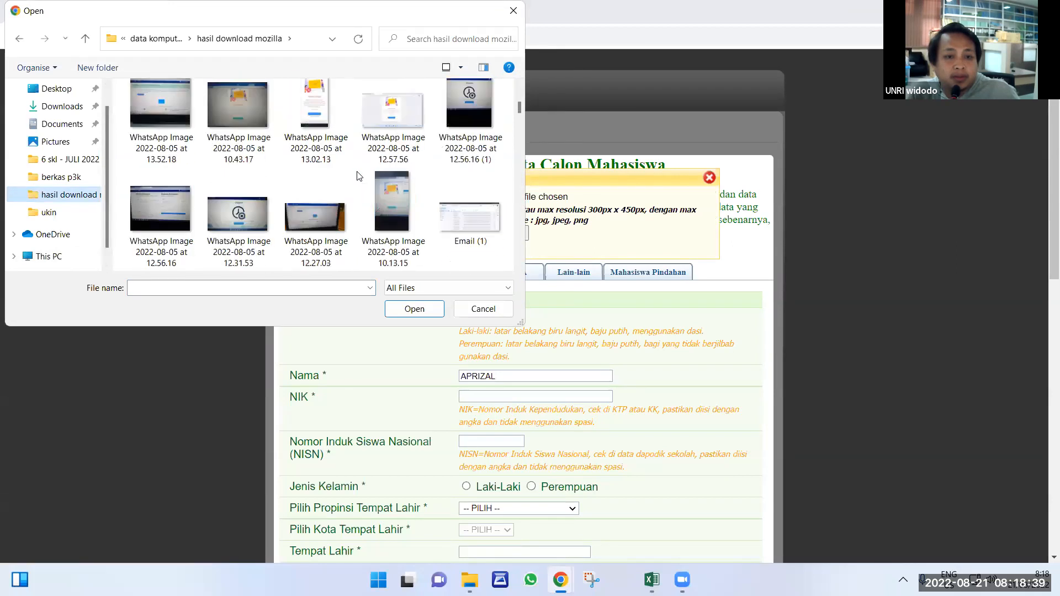
scroll(359, 175, down, 3)
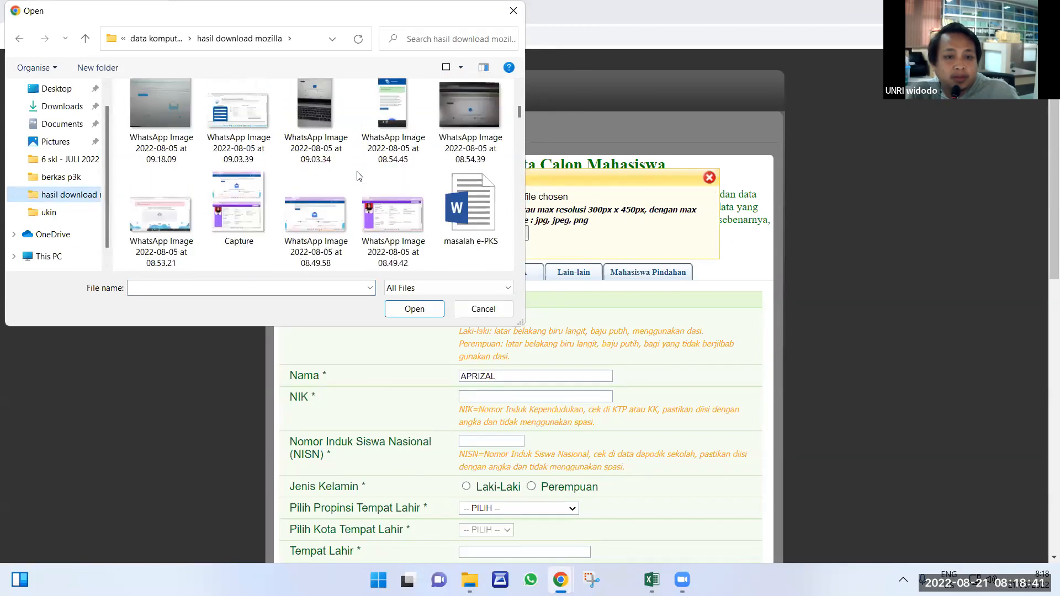
scroll(358, 176, down, 6)
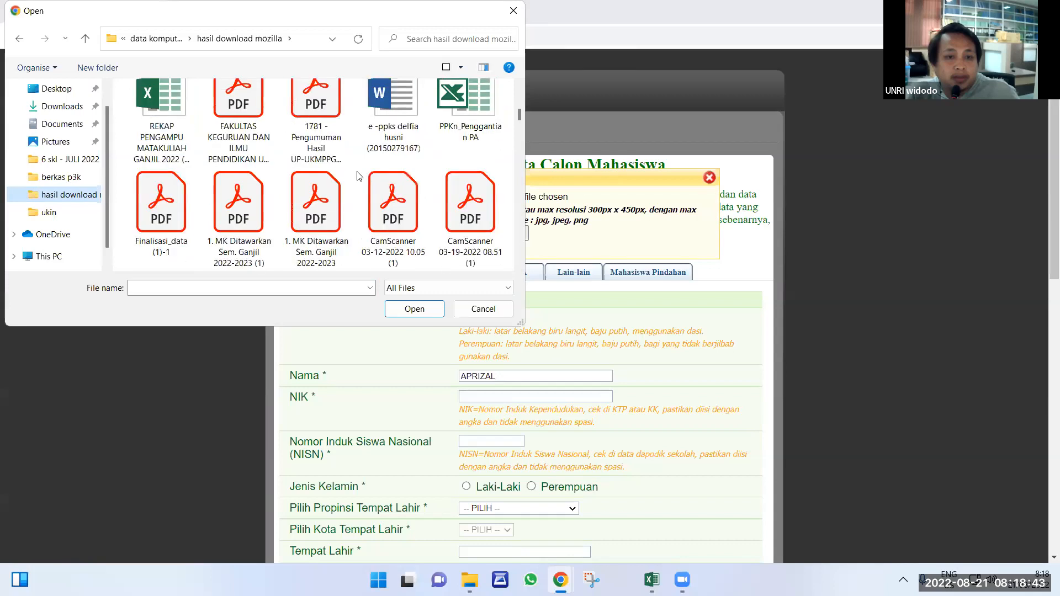
scroll(357, 176, down, 10)
scroll(401, 179, up, 5)
Pick the student's portrait JPEG and upload it as the Pas Foto.
click(462, 135)
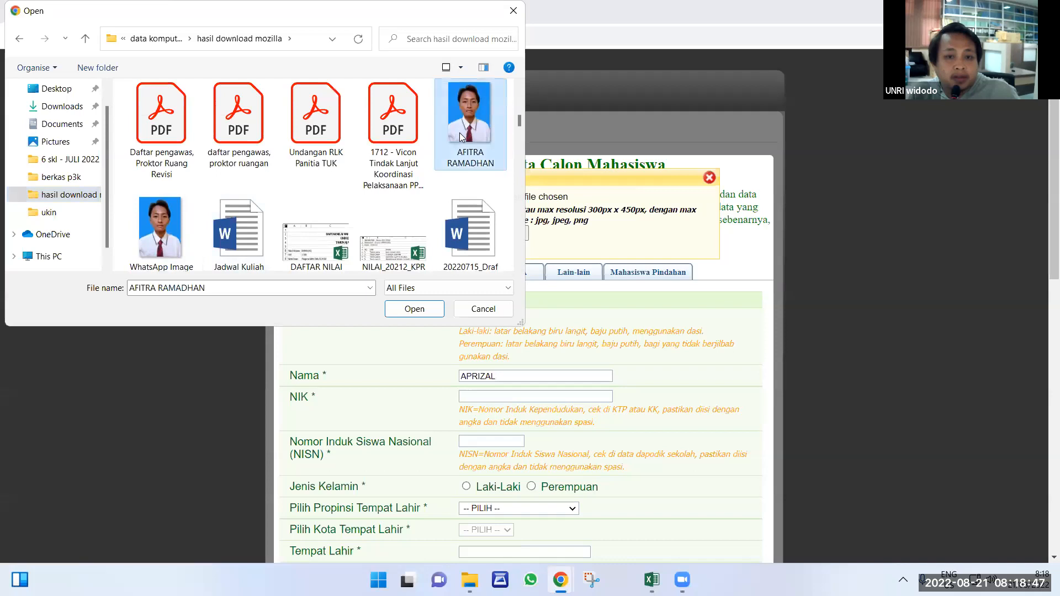
click(418, 310)
click(467, 233)
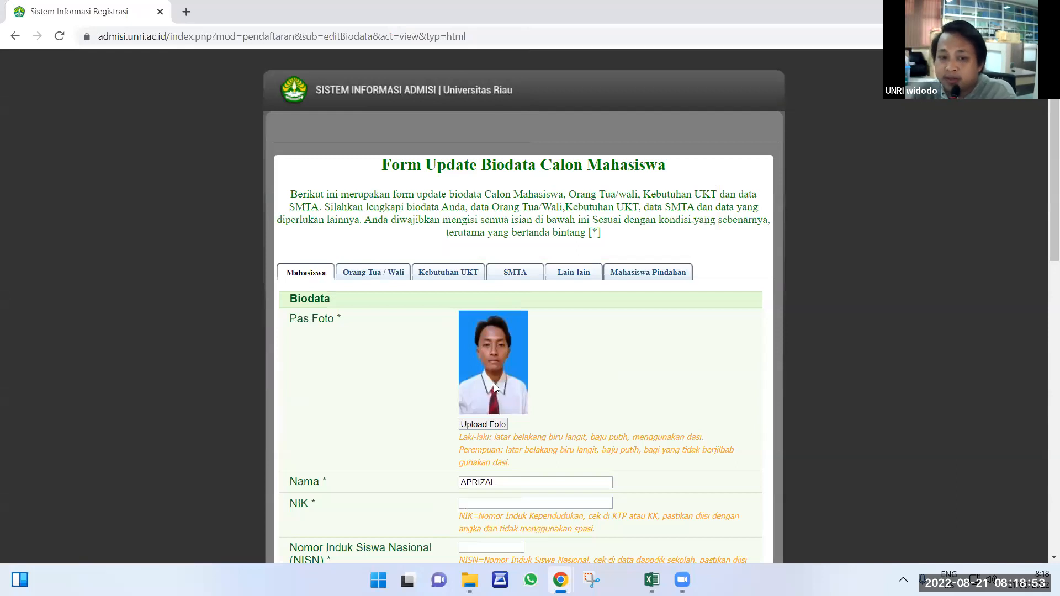
scroll(489, 375, down, 3)
click(498, 346)
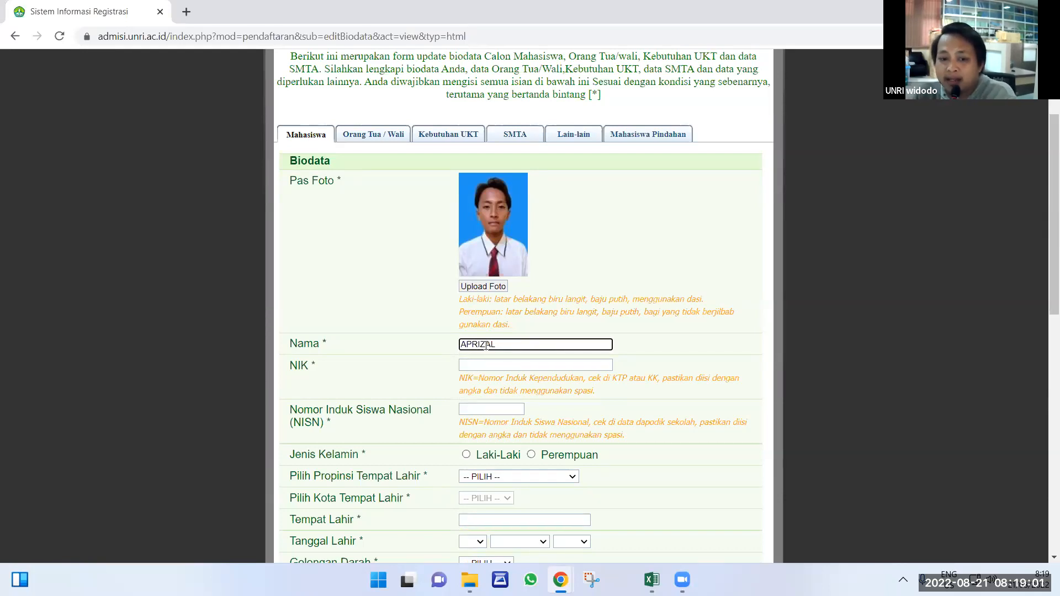
click(651, 580)
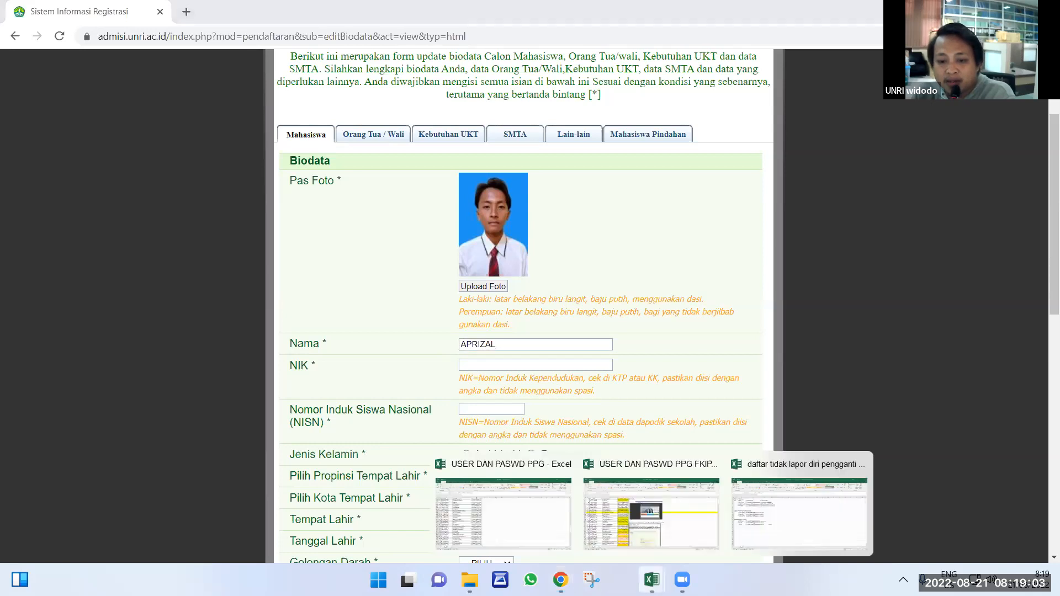
click(509, 530)
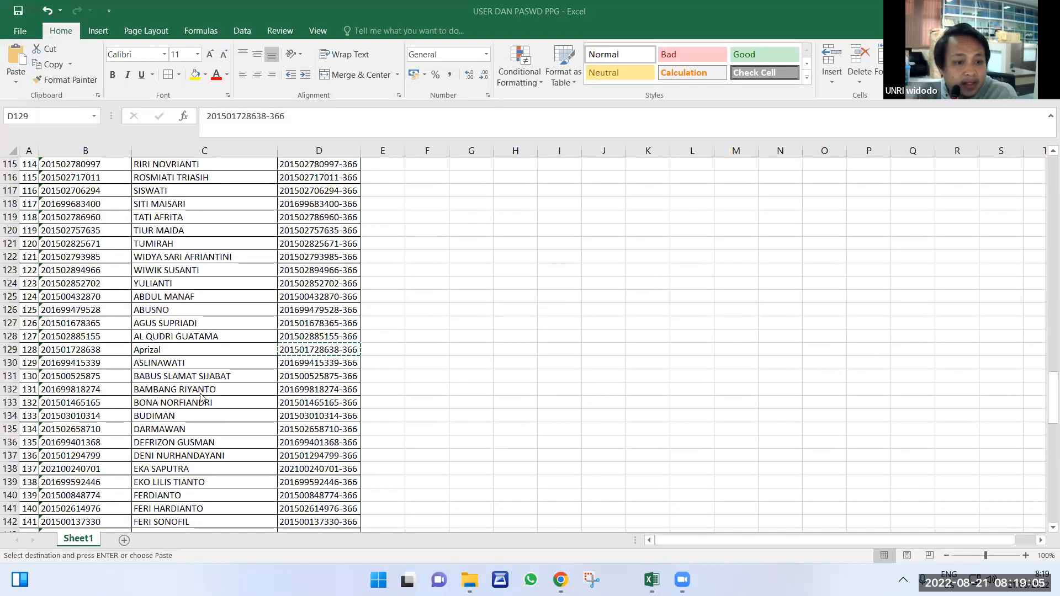
key(ctrl+f)
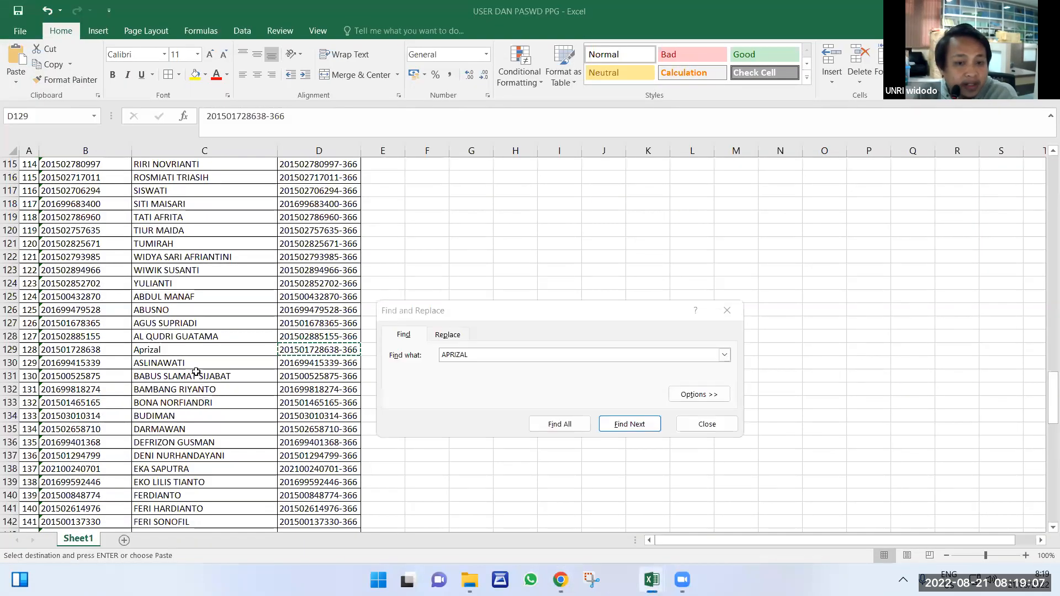
scroll(196, 369, up, 3)
click(196, 370)
scroll(196, 369, up, 5)
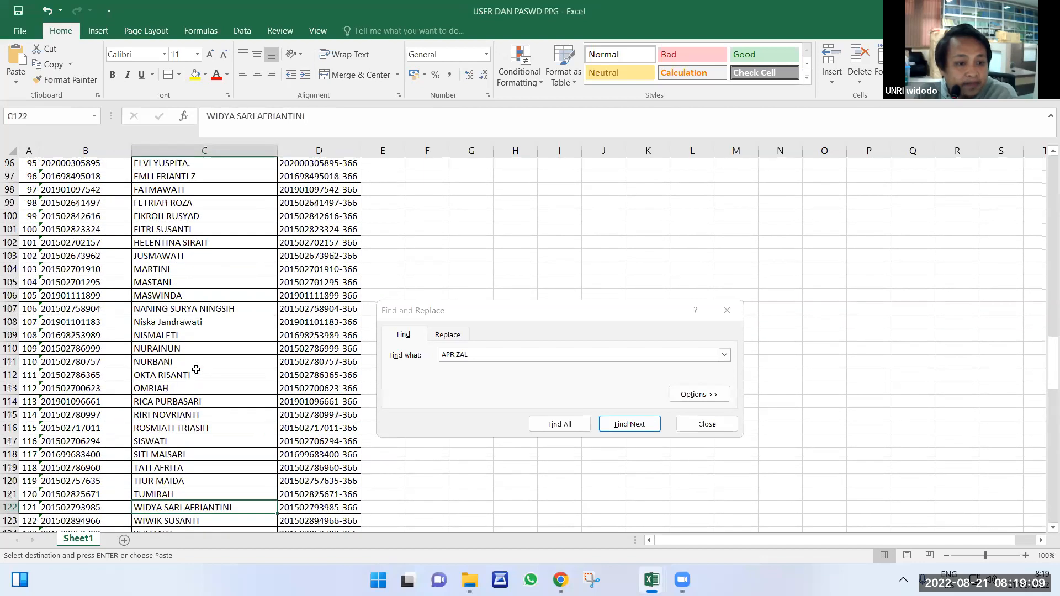
scroll(196, 369, up, 5)
click(187, 447)
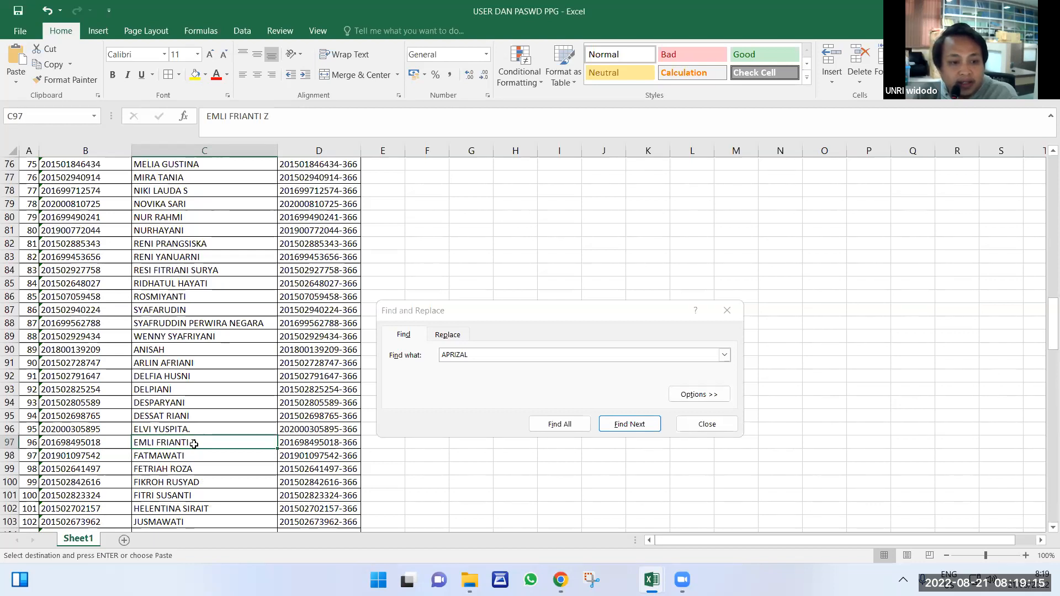
key(Up)
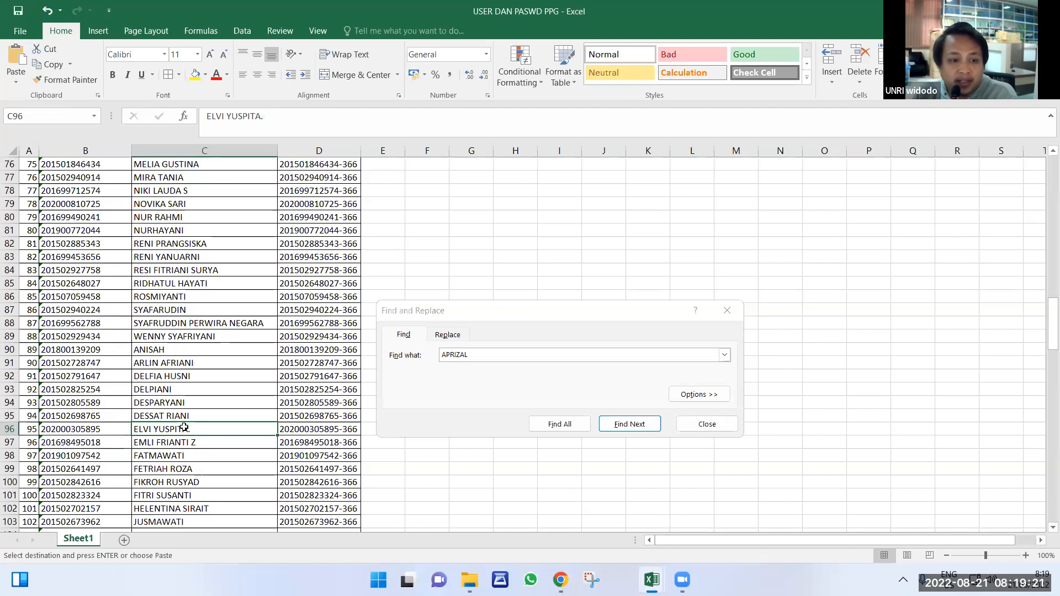
scroll(183, 425, up, 2)
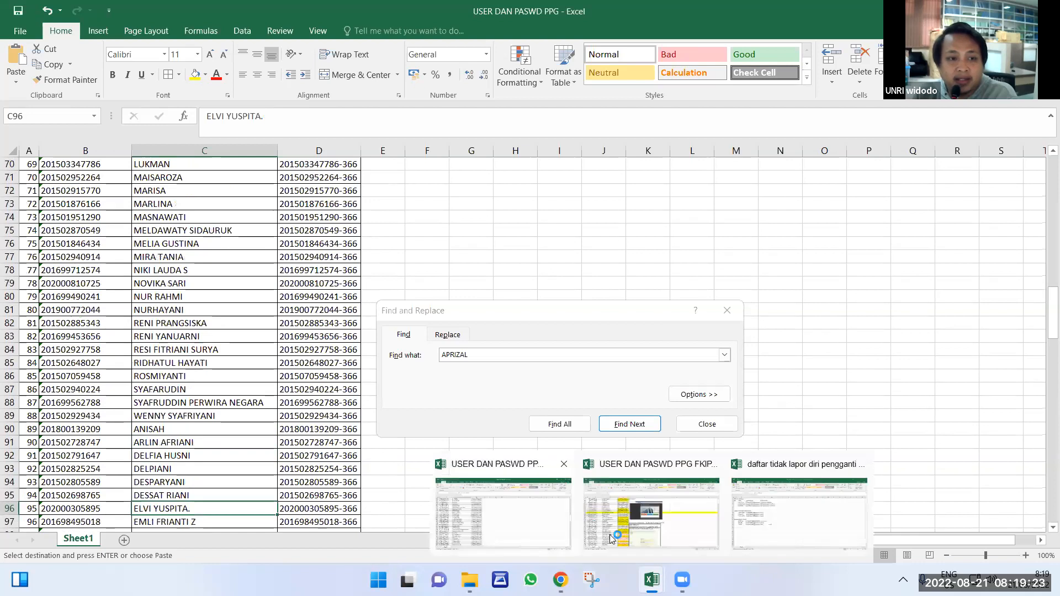
scroll(232, 424, up, 4)
scroll(232, 423, up, 3)
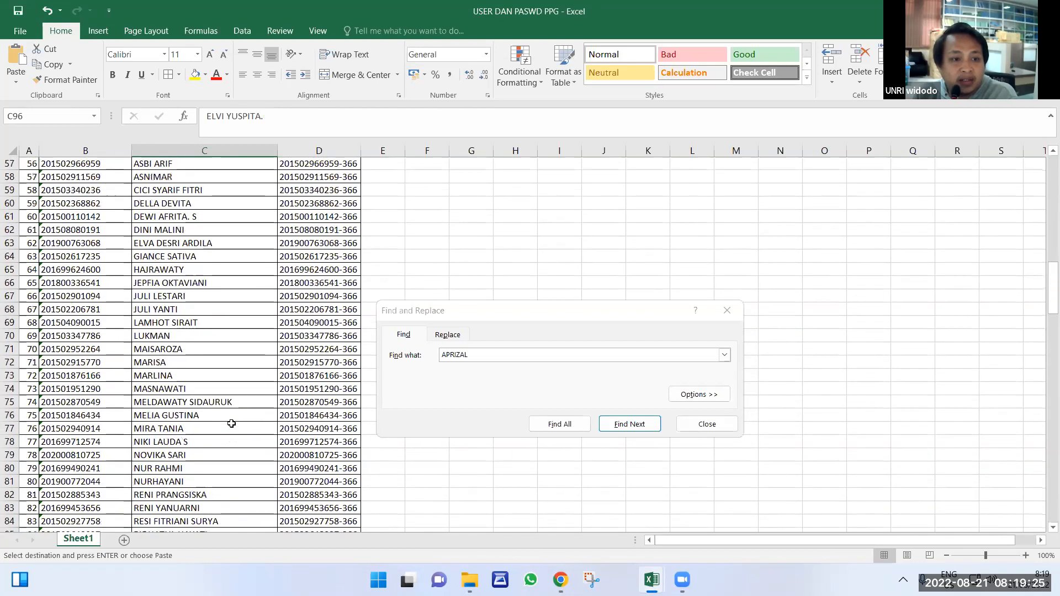
scroll(232, 423, up, 6)
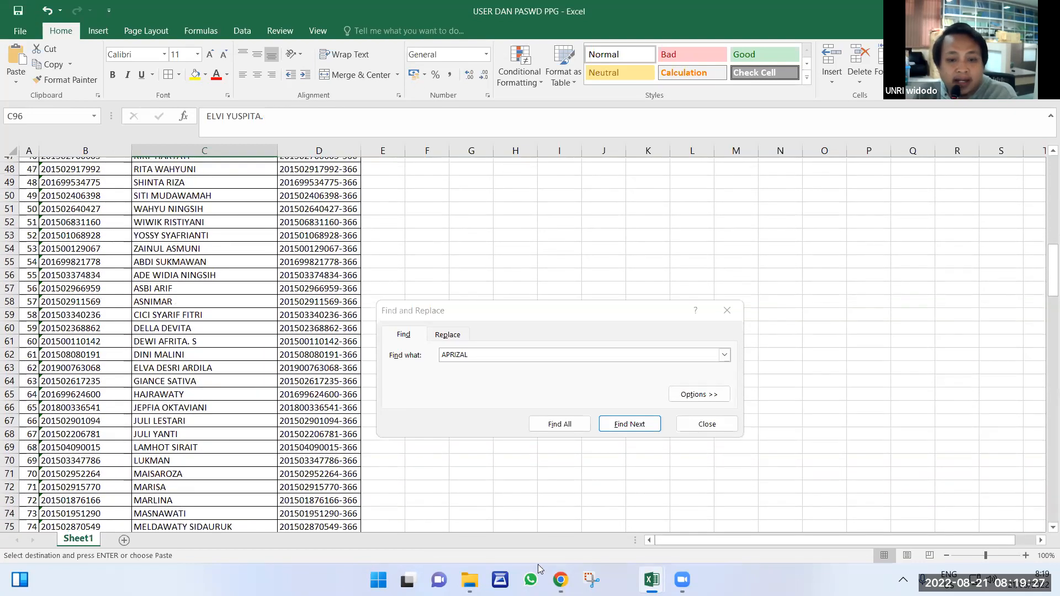
scroll(593, 530, up, 4)
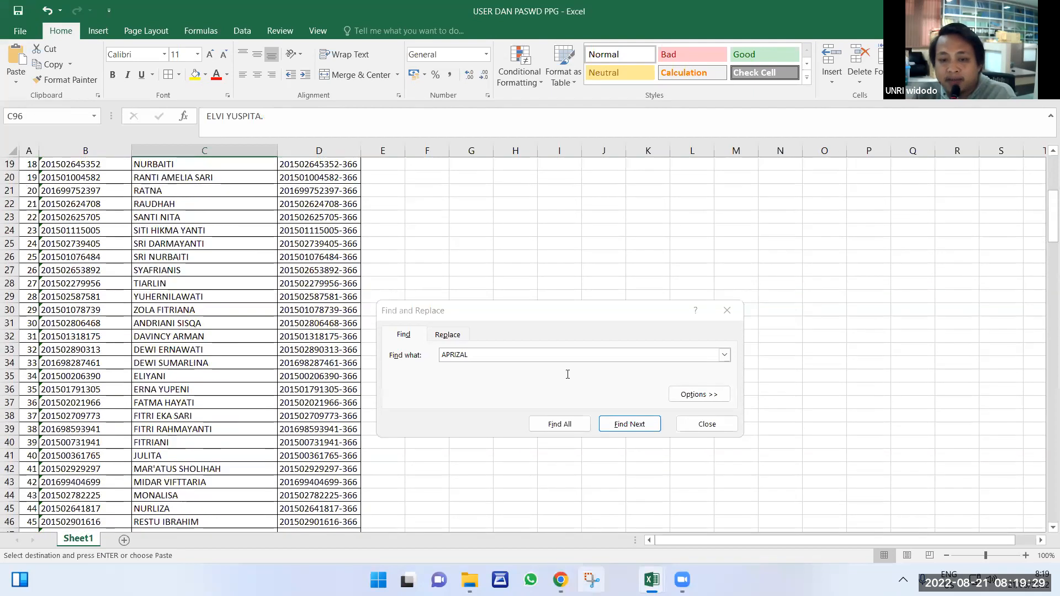
mouse_move(561, 580)
click(637, 540)
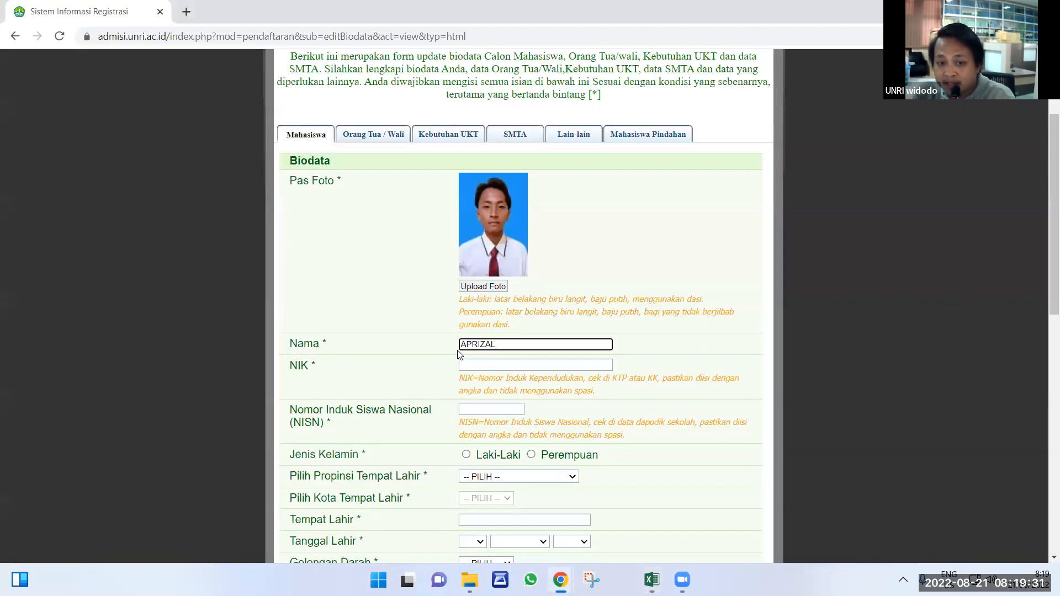
Fill in the NIK field and enter 1234 as the NISN.
key(ctrl+a)
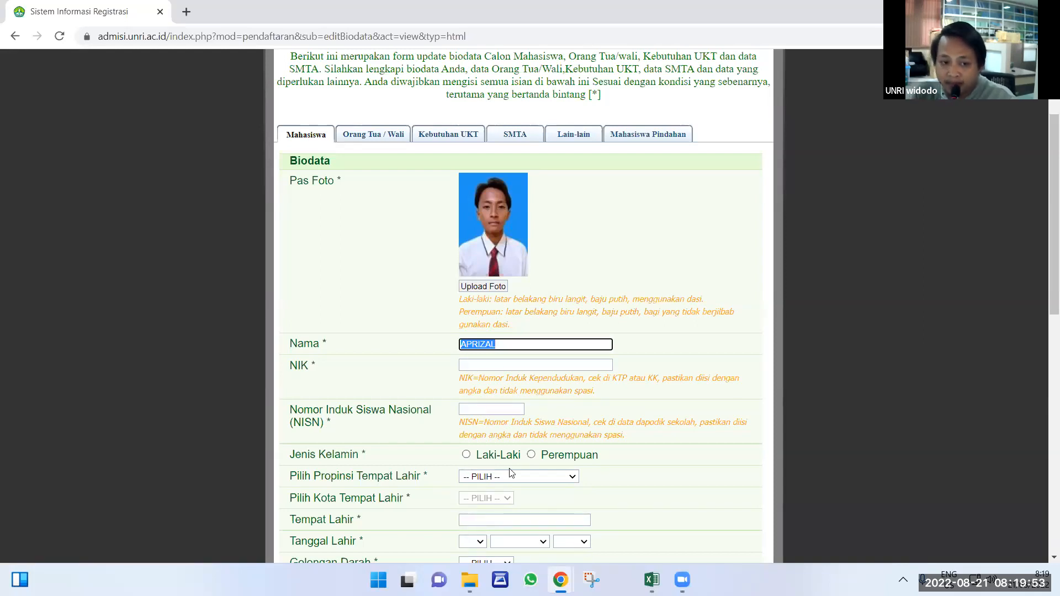
click(474, 364)
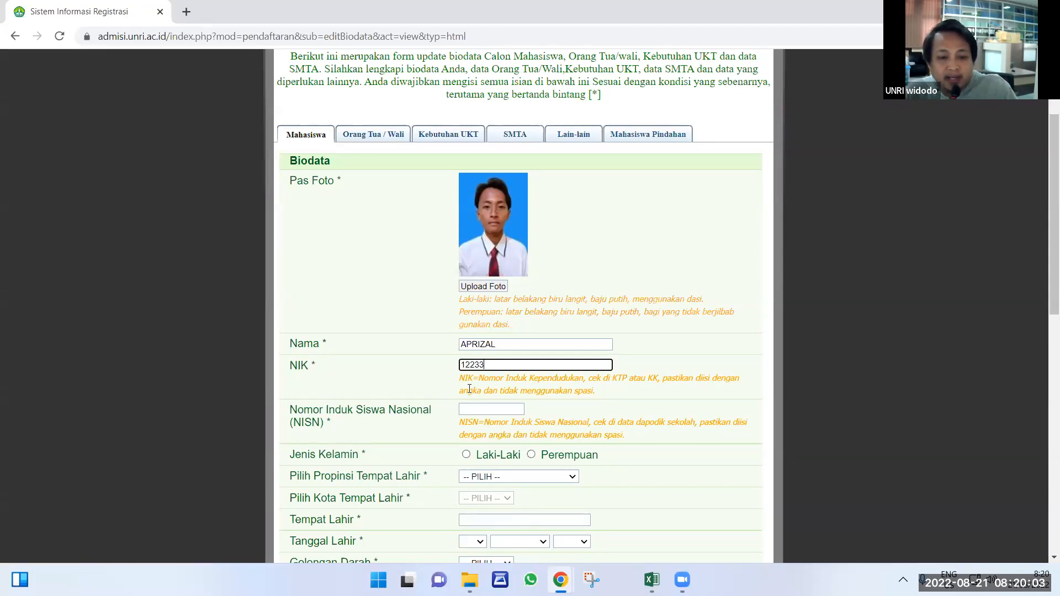
click(468, 411)
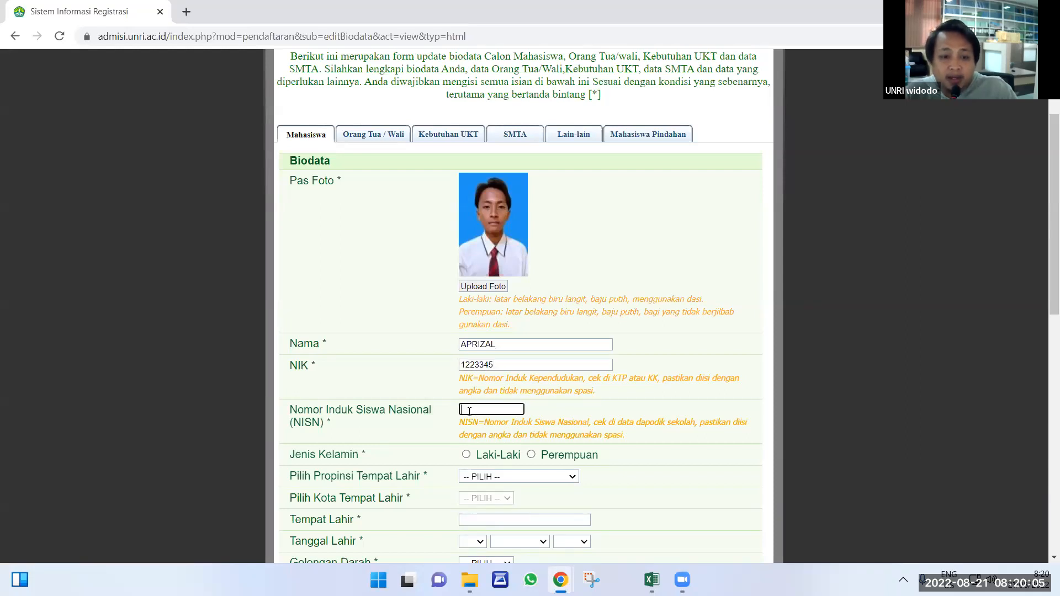
scroll(456, 421, down, 3)
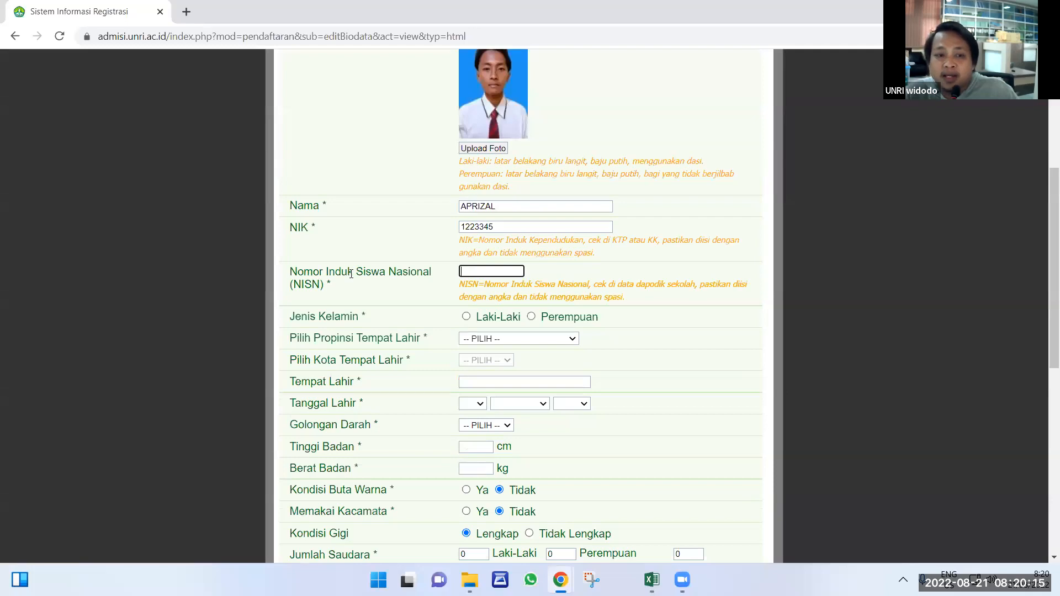
drag(430, 272, 330, 297)
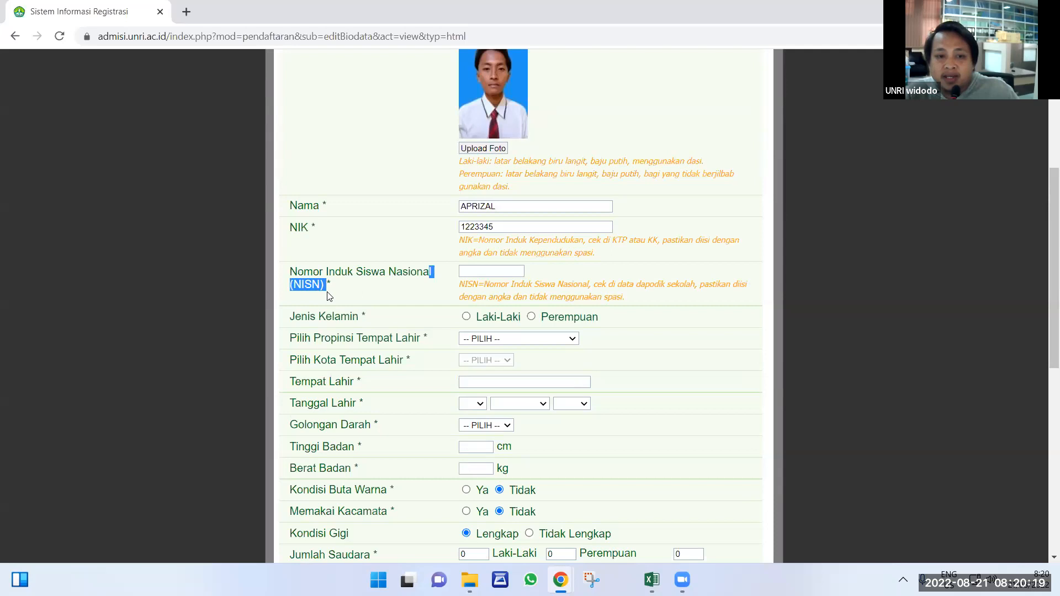
click(491, 269)
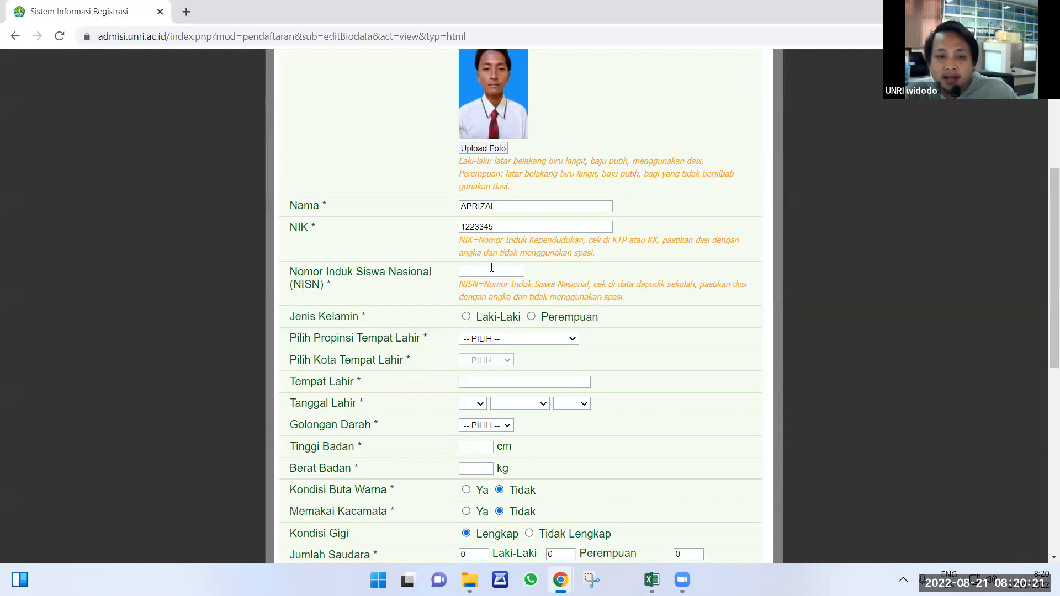
text(12345)
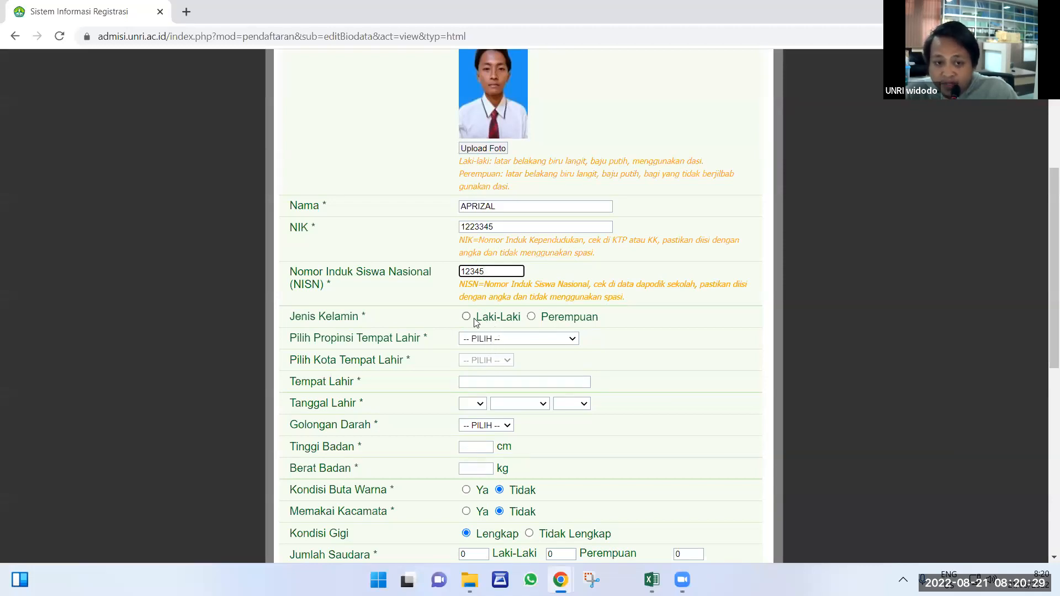
Set birth province RIAU, regency KAB.SIAK and Tempat Lahir 'siak'.
scroll(506, 334, up, 5)
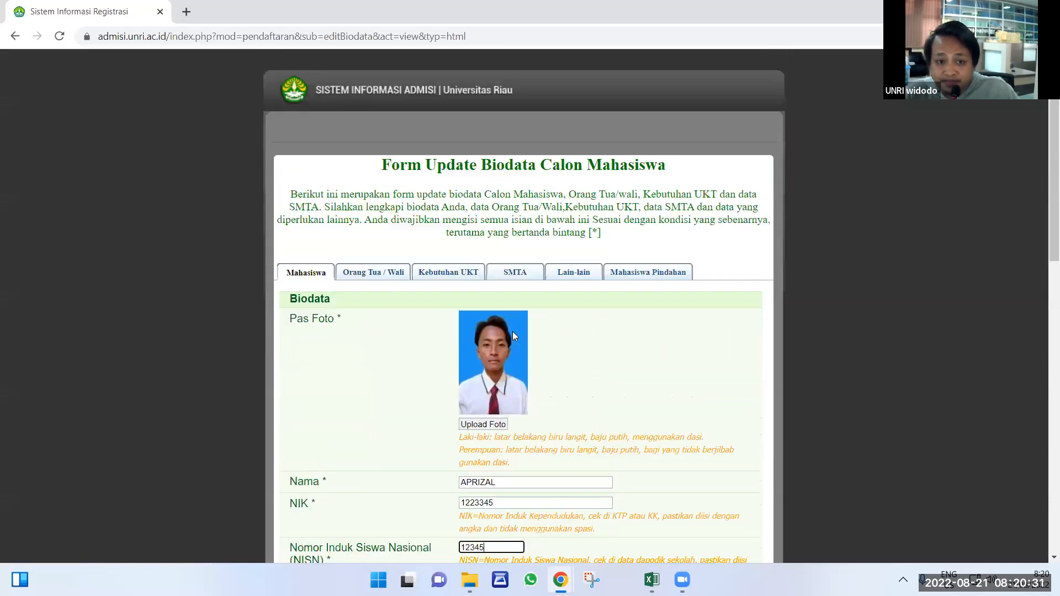
scroll(496, 312, down, 6)
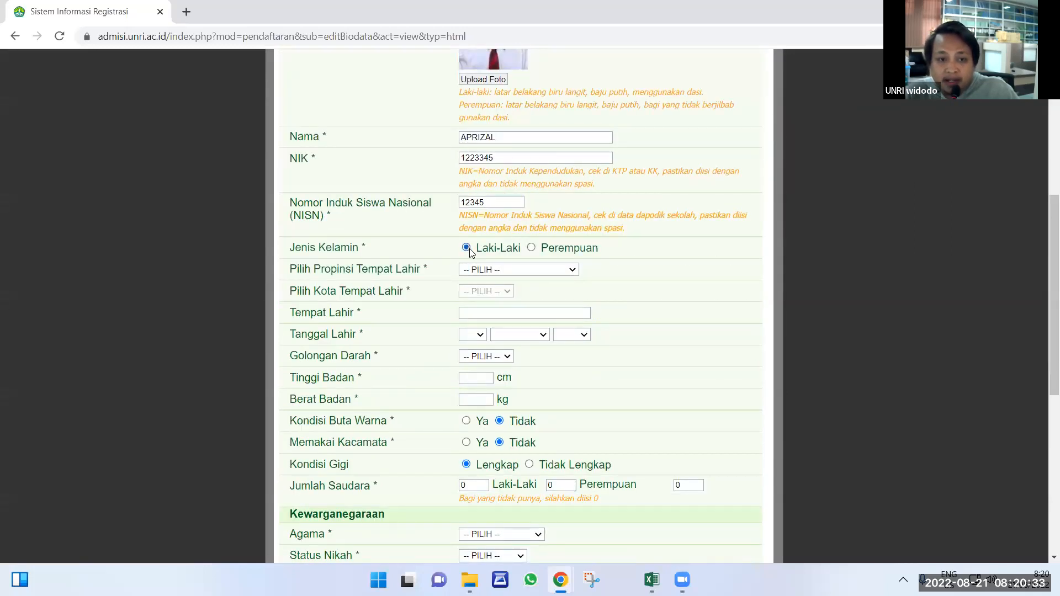
click(478, 273)
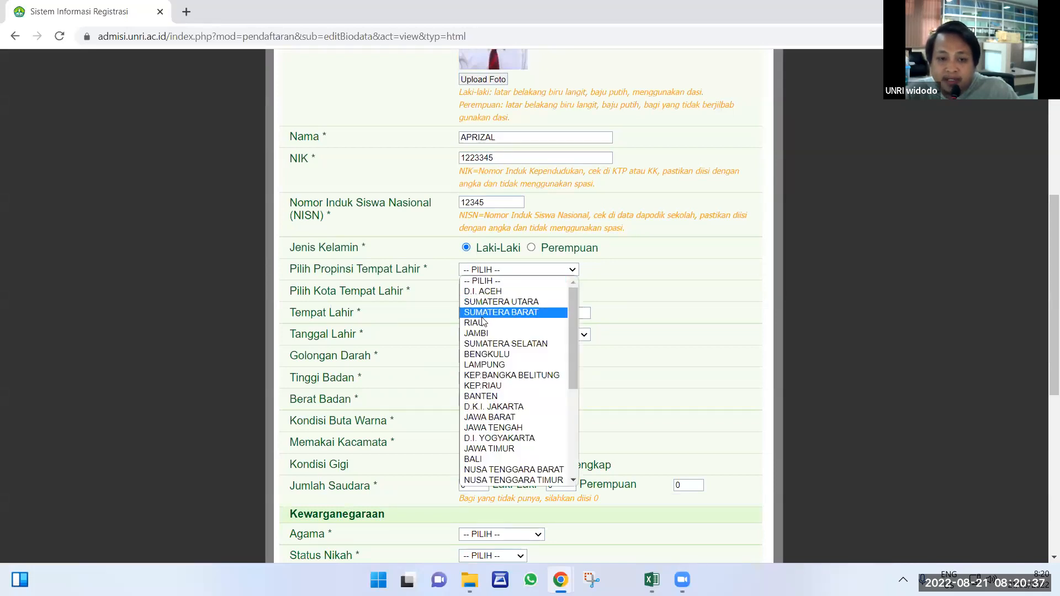
click(483, 323)
click(481, 293)
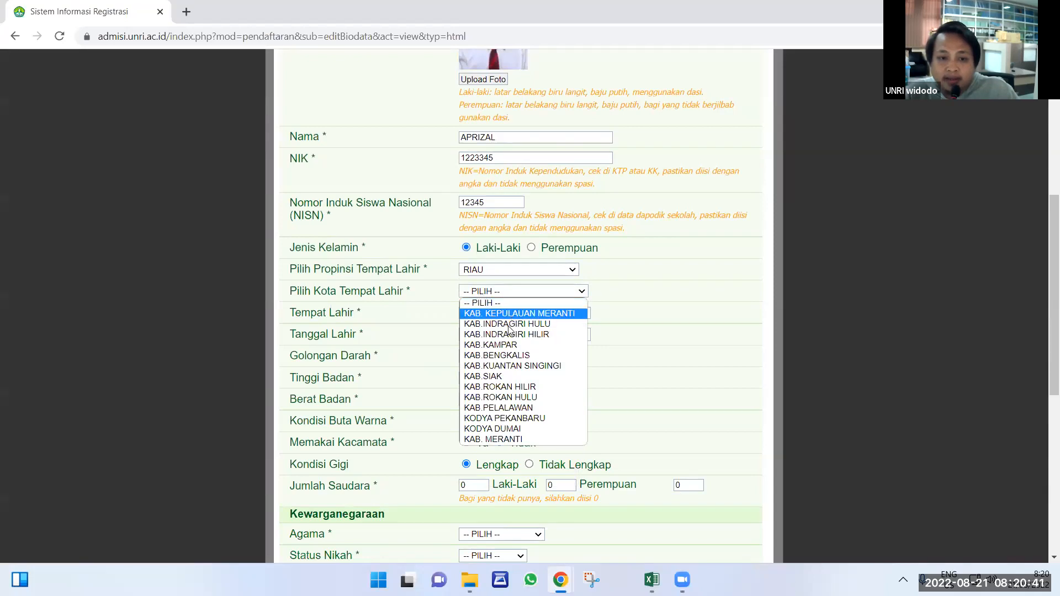
click(488, 376)
click(478, 313)
text(p)
key(BackSpace)
text(siak)
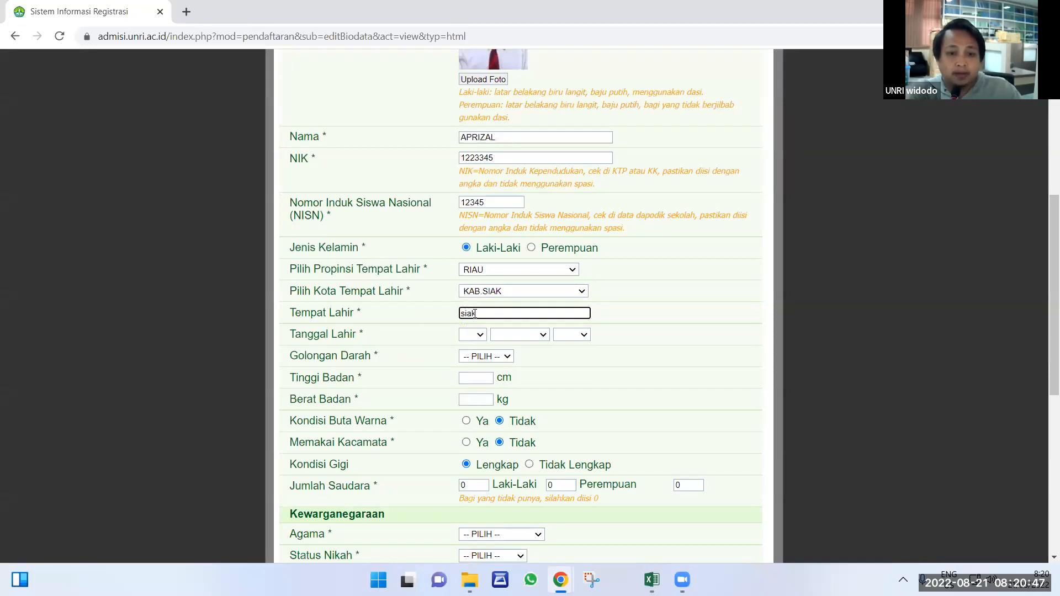
Set the birth date to 01 Januari 1962 and blood type A.
click(568, 335)
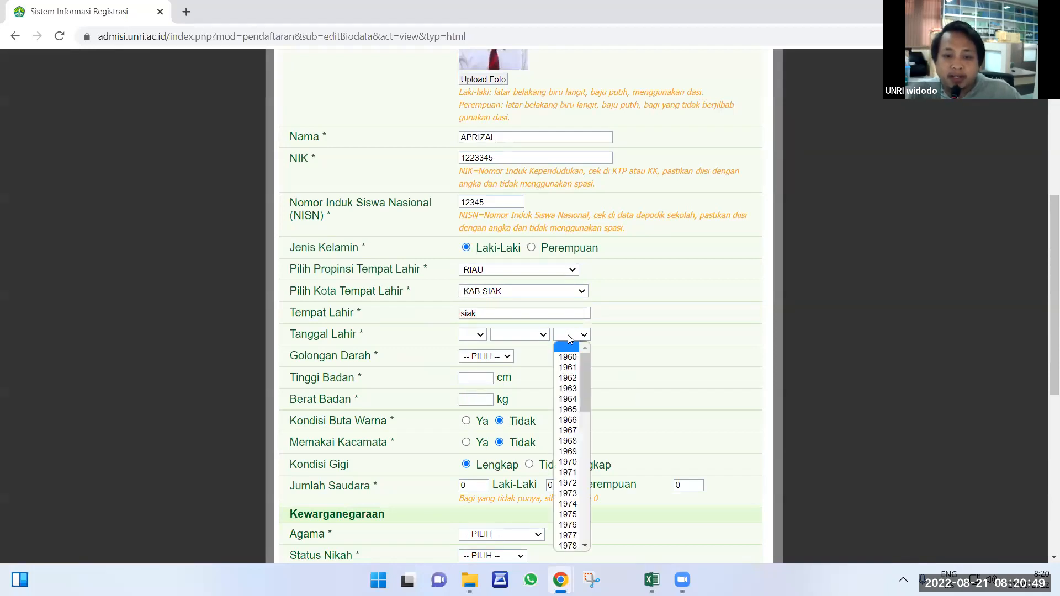
click(524, 338)
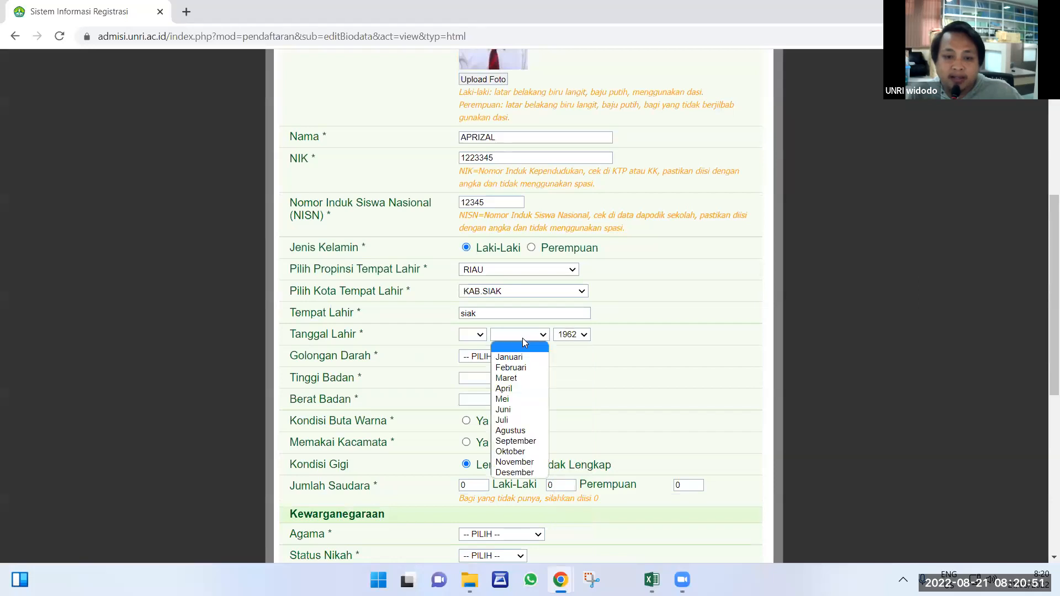
click(524, 359)
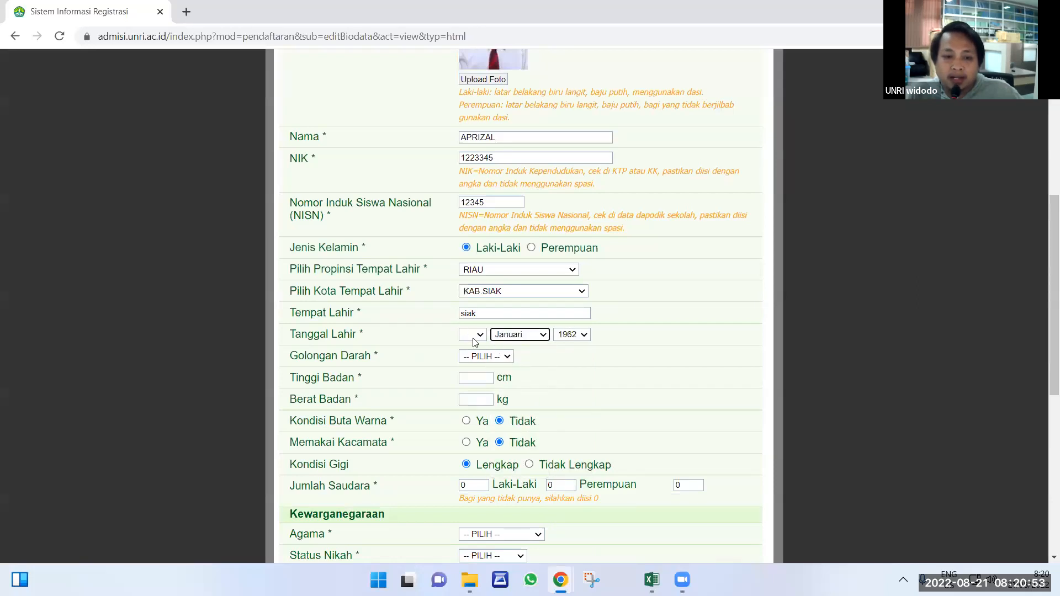
click(475, 335)
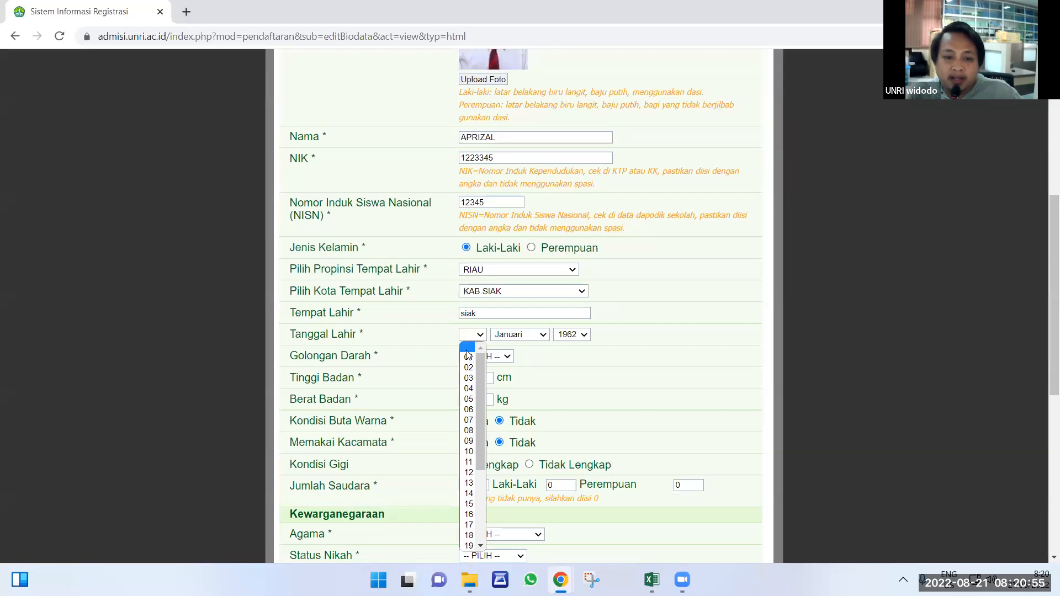
click(467, 357)
click(480, 357)
click(479, 379)
Enter height 160 cm and weight 60 kg.
click(481, 380)
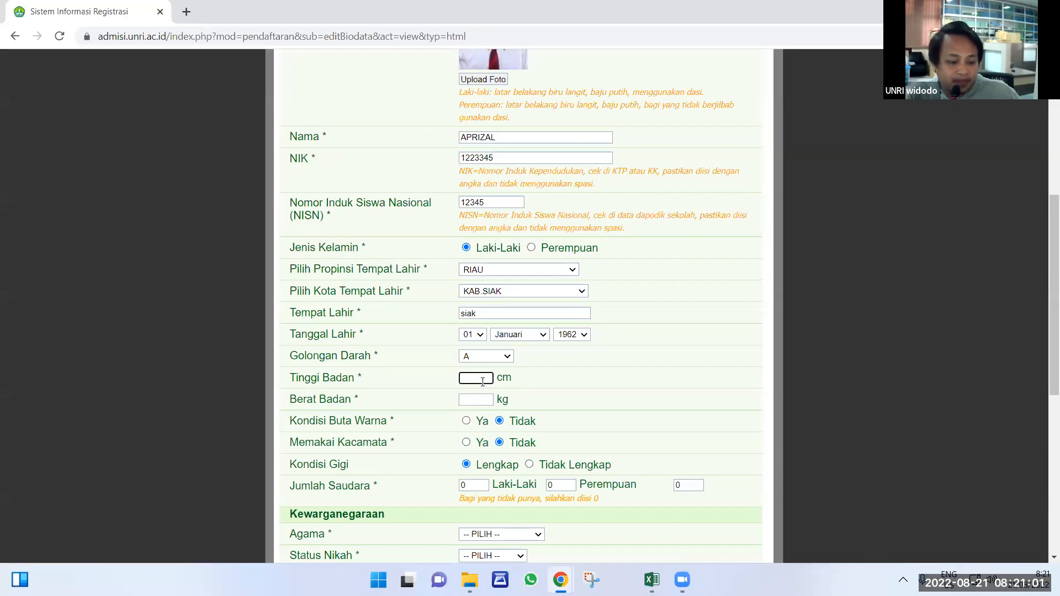
text(160)
click(478, 399)
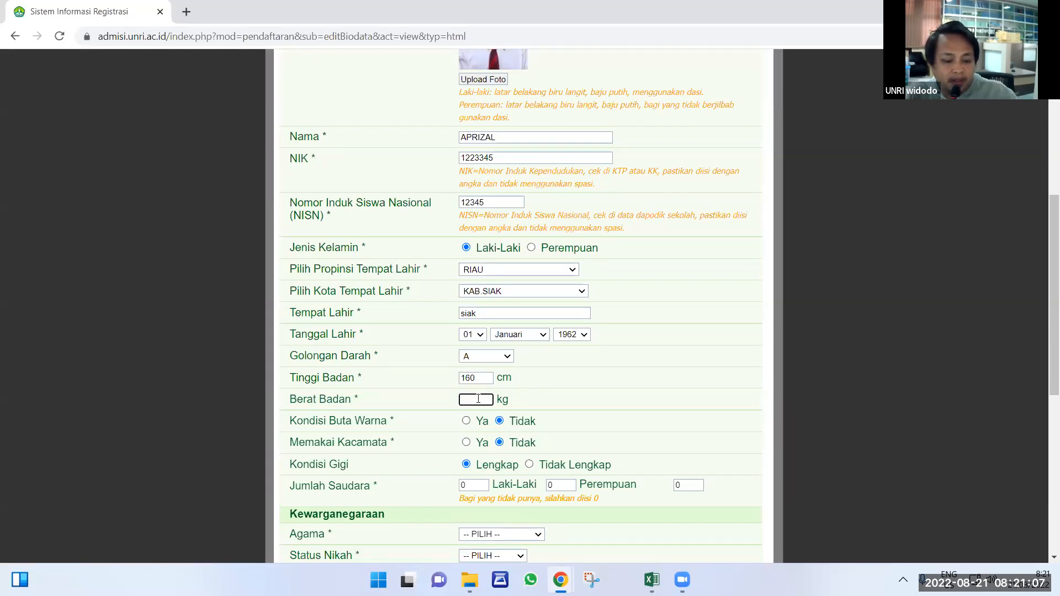
text(60)
click(492, 421)
Enter sibling counts 1, 2 and 3 in the Jumlah Saudara boxes.
scroll(505, 423, down, 1)
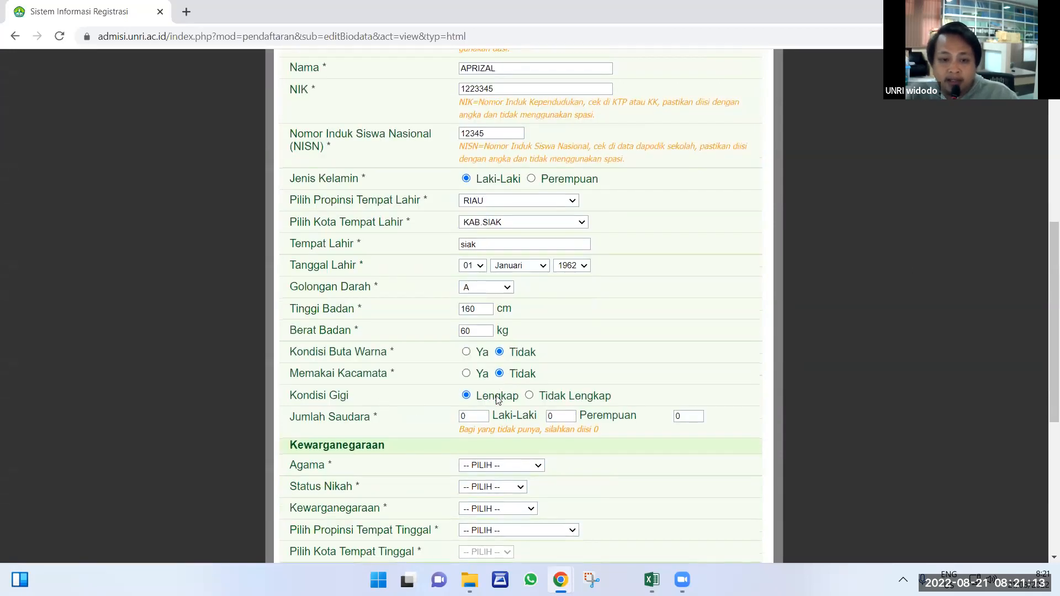
double_click(461, 418)
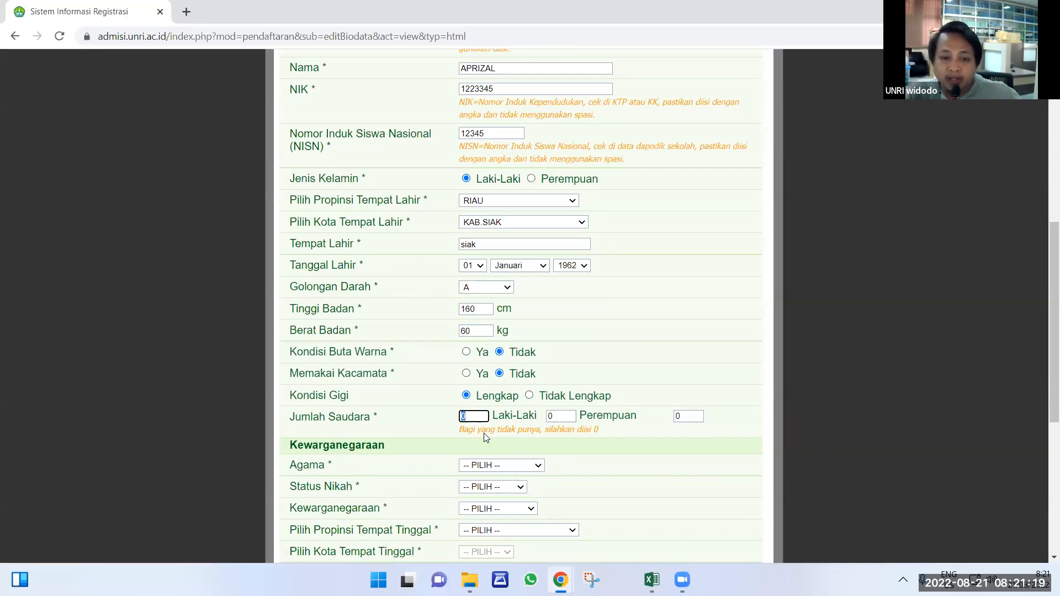
scroll(533, 407, down, 1)
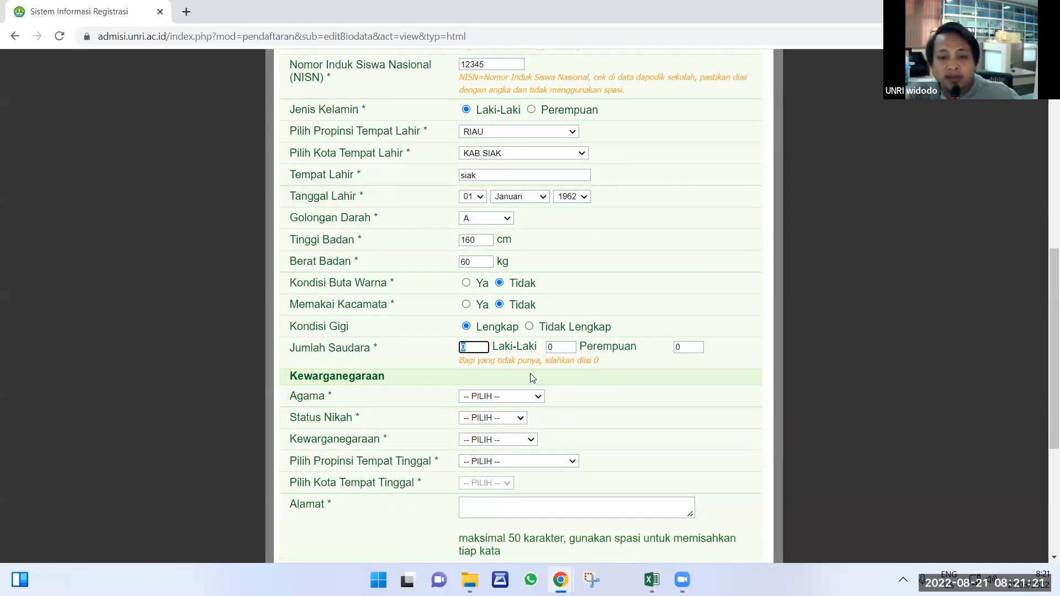
scroll(518, 372, down, 1)
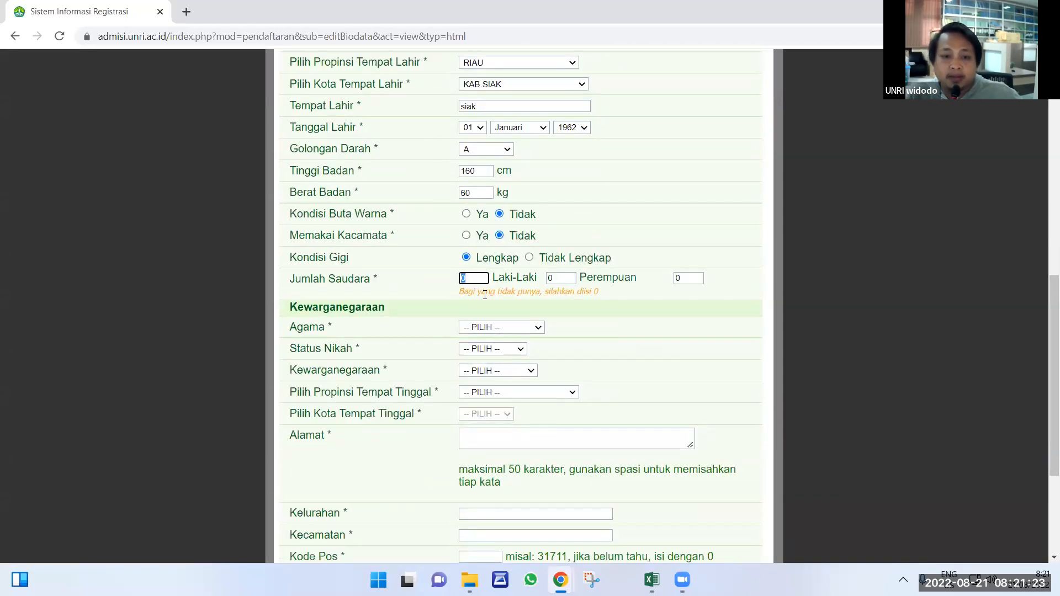
text(1)
key(Tab)
text(2)
key(Tab)
text(3)
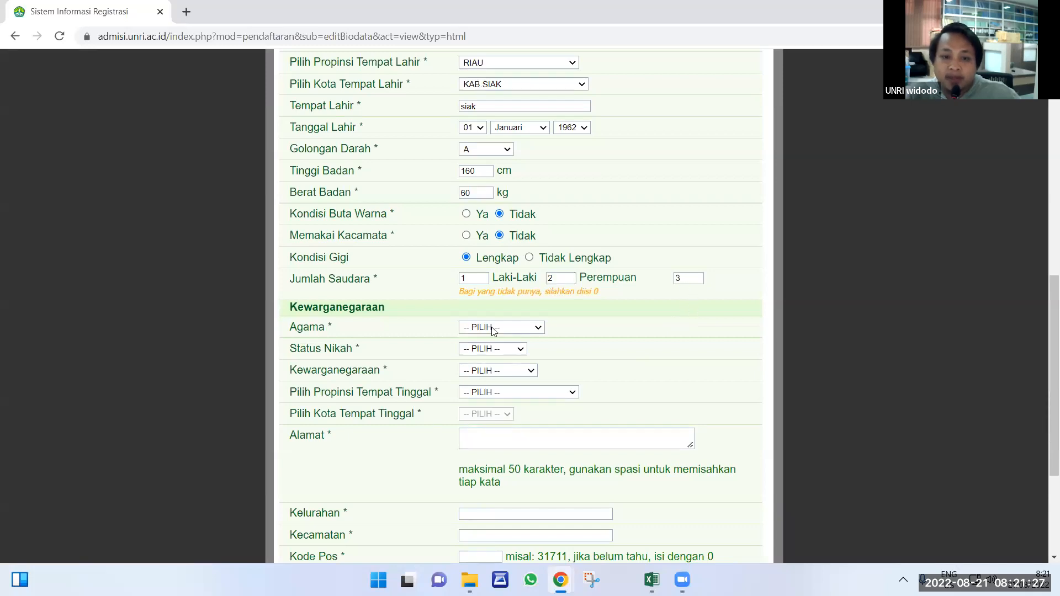
Choose religion ISLAM, marital status Sudah Kawin and citizenship WNI.
click(493, 328)
click(491, 348)
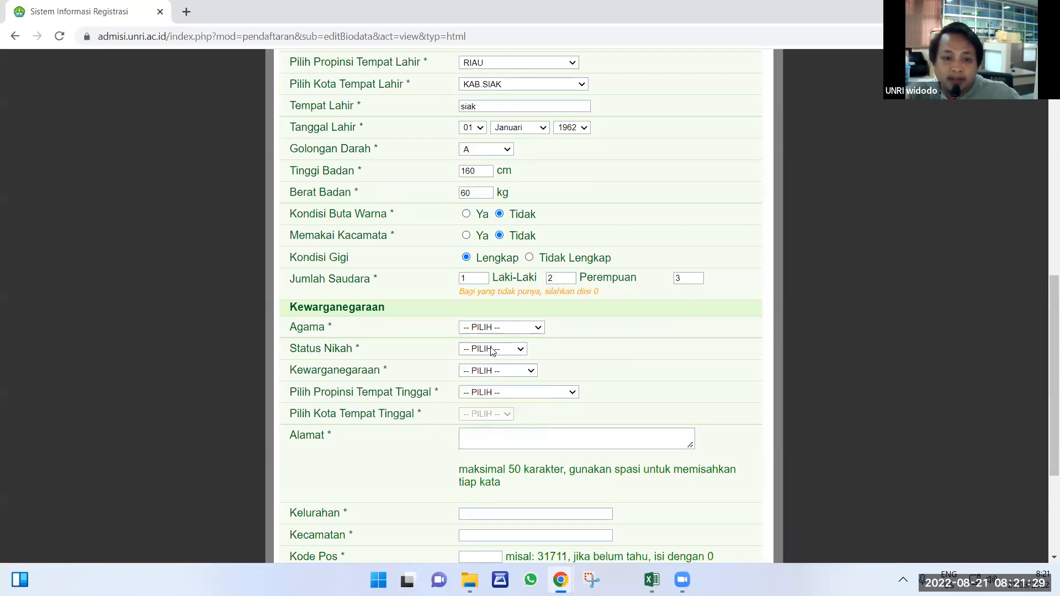
click(491, 349)
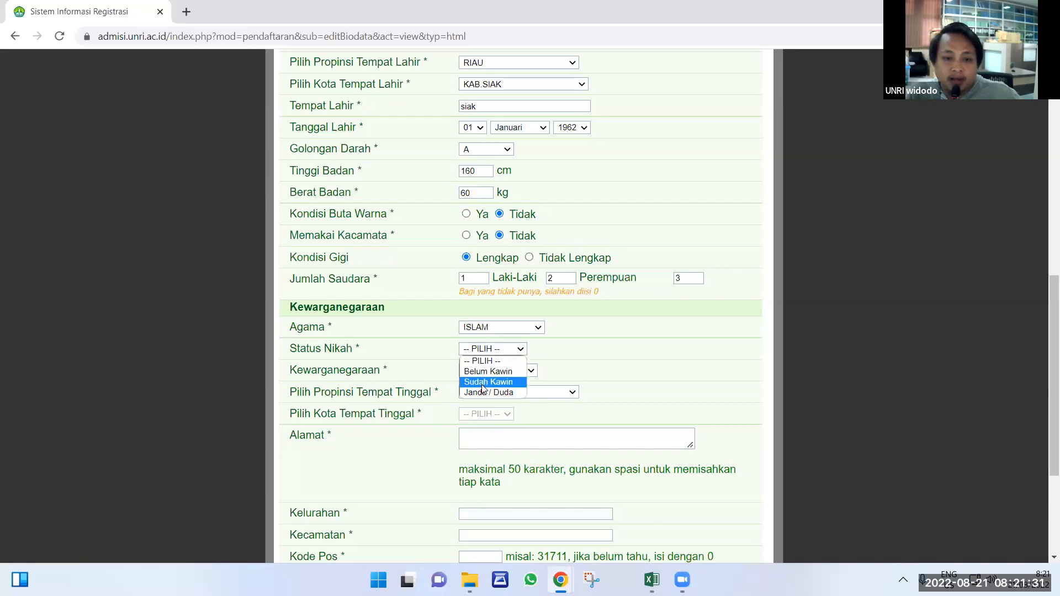
click(482, 385)
click(483, 372)
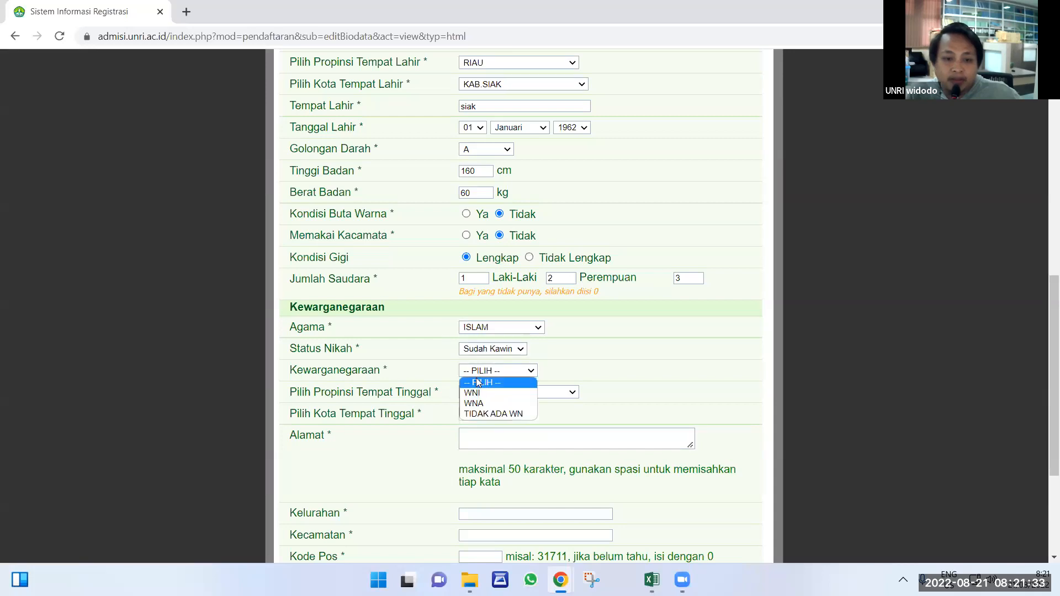
click(473, 394)
click(478, 393)
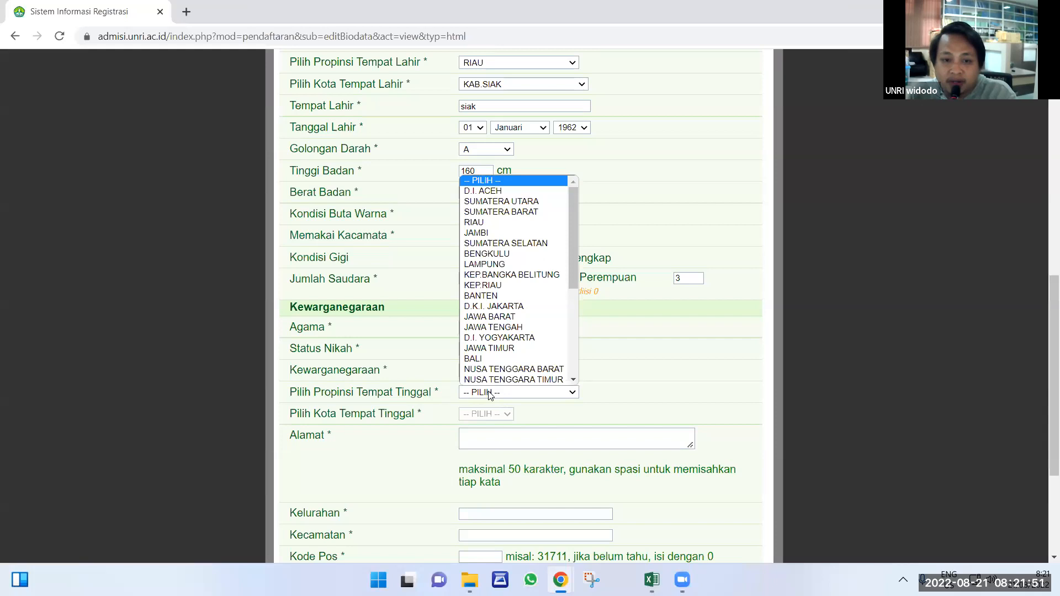
Set the residence province to RIAU and city to KAB.SIAK.
scroll(525, 371, down, 1)
click(683, 349)
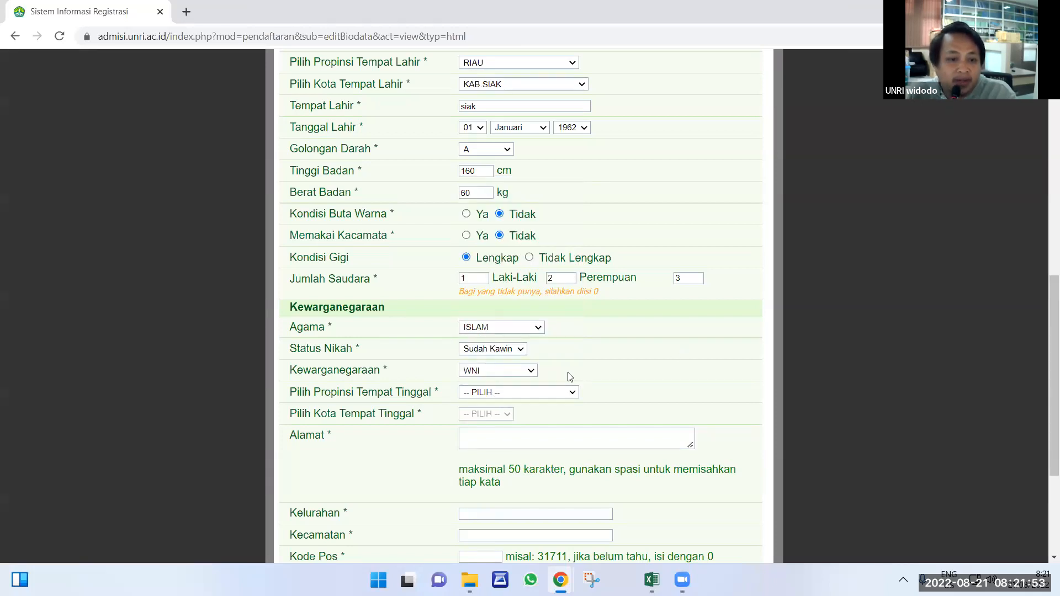
click(513, 393)
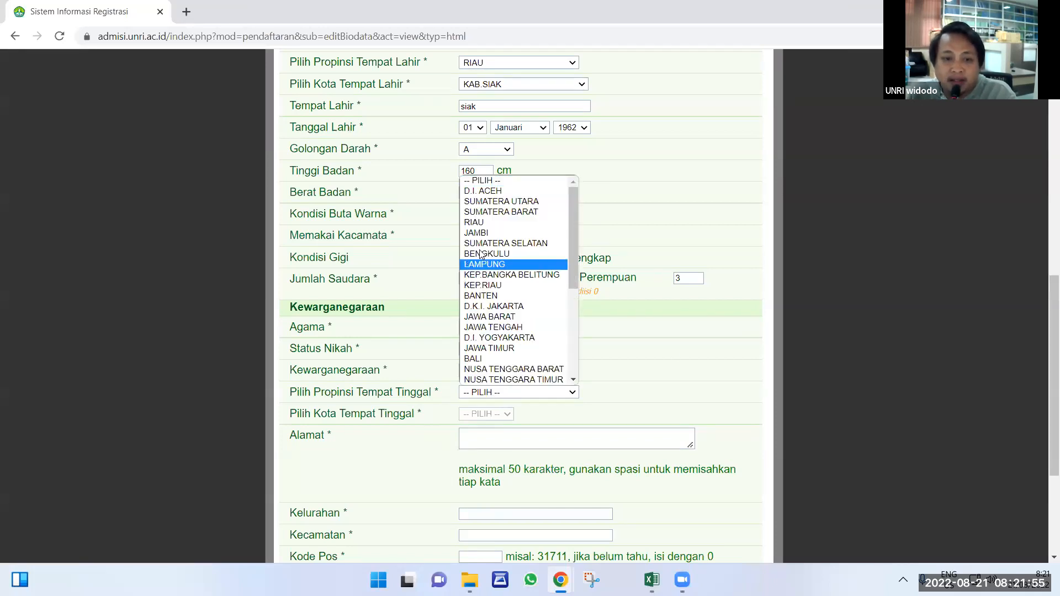
click(479, 223)
scroll(486, 280, down, 2)
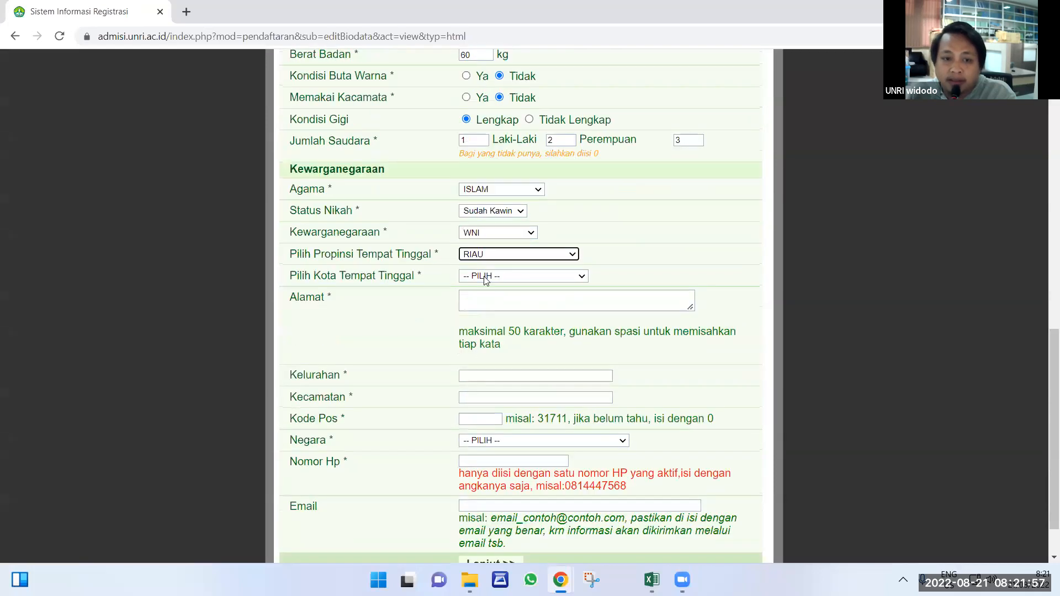
click(486, 280)
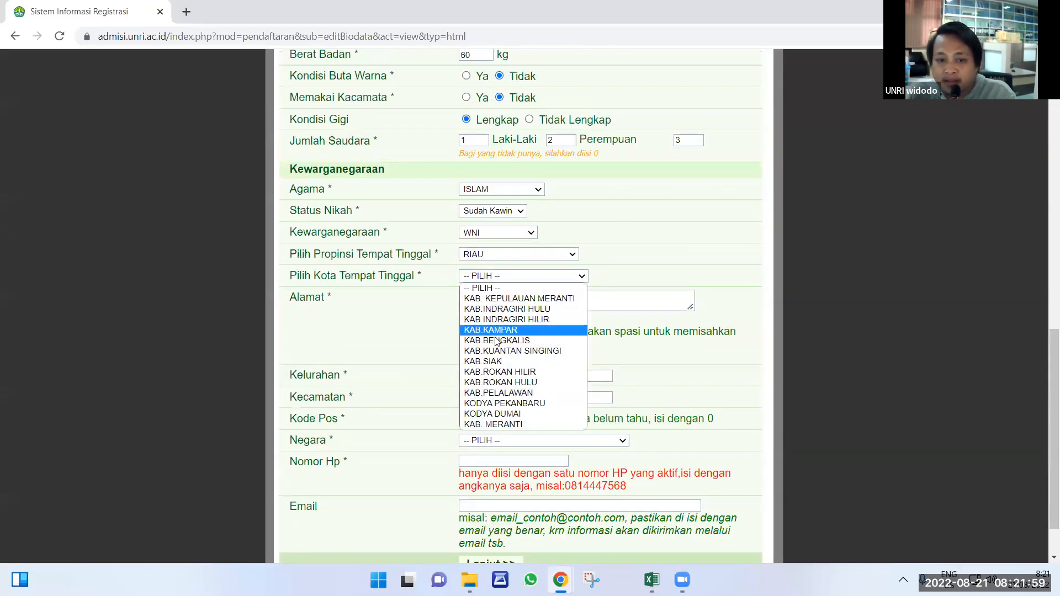
click(497, 360)
Enter the street address and the Kelurahan (village).
click(487, 302)
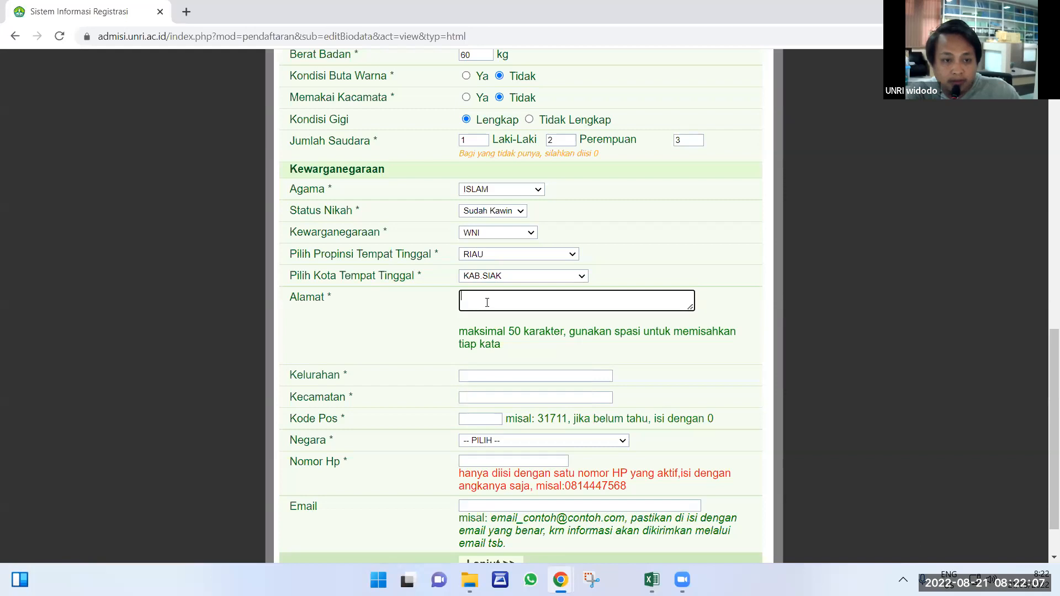
text(jl nagasakti)
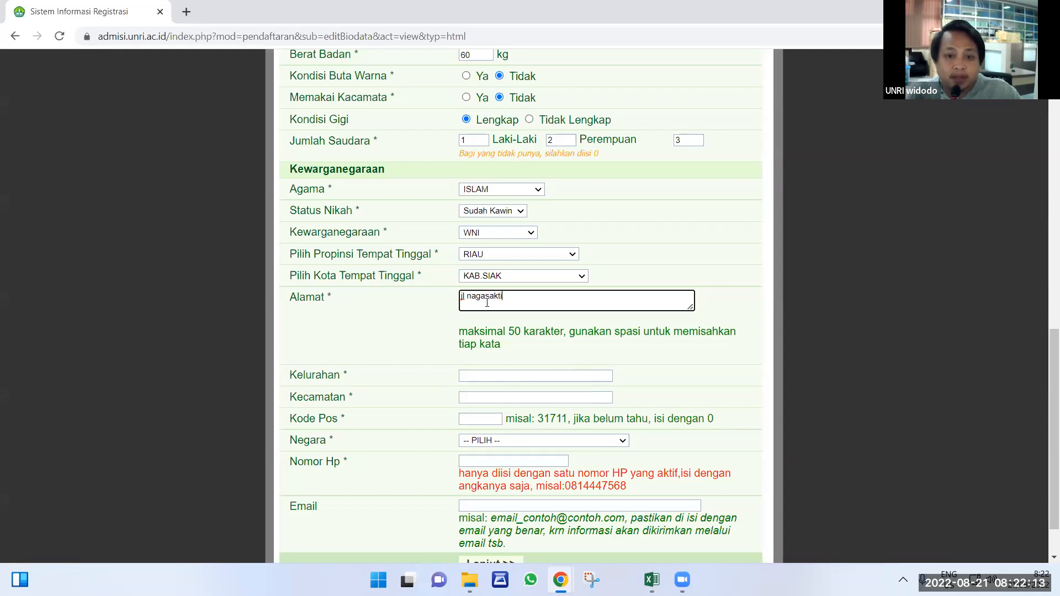
click(502, 376)
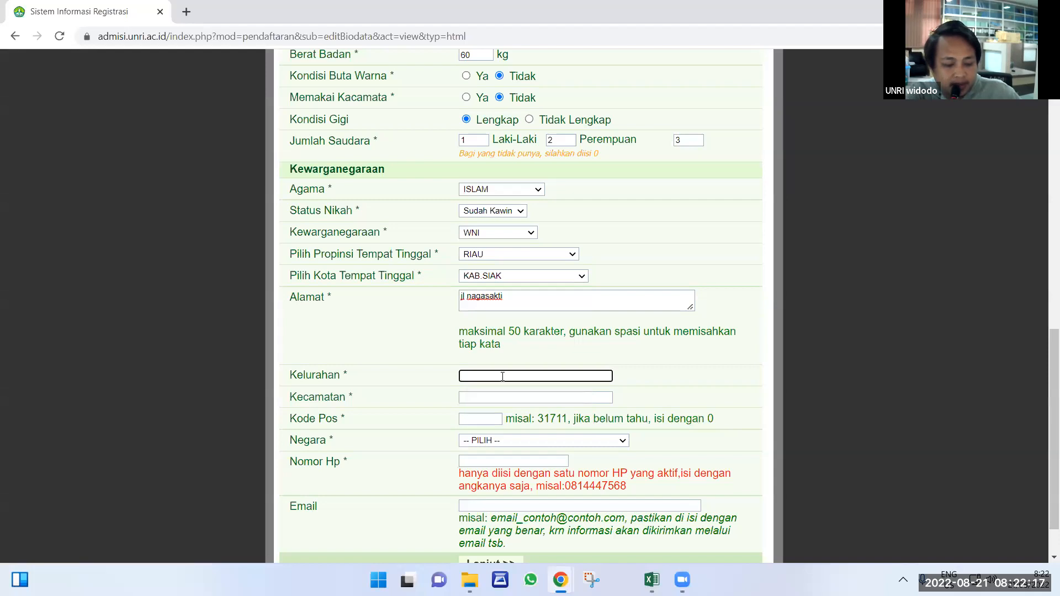
text(tampan)
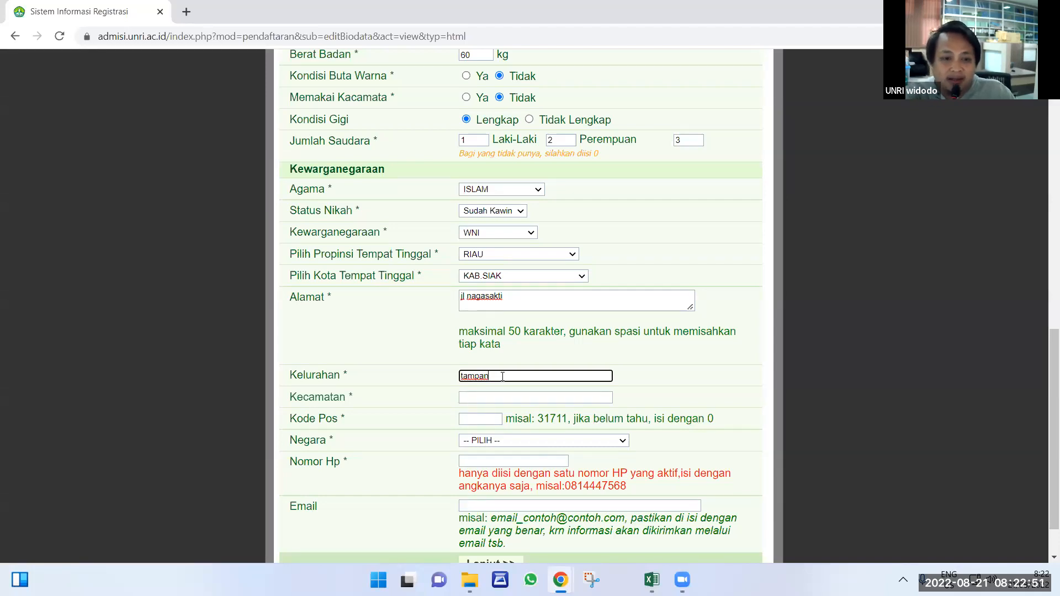
Fill in the Kecamatan and postal code, and choose INDONESIA as Negara.
key(Tab)
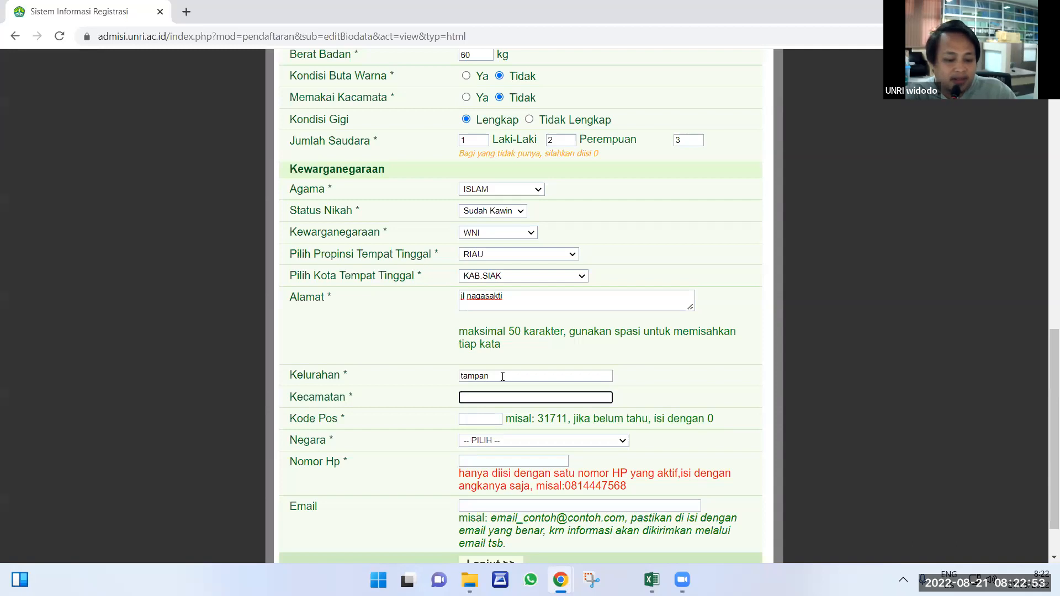
text(tampan)
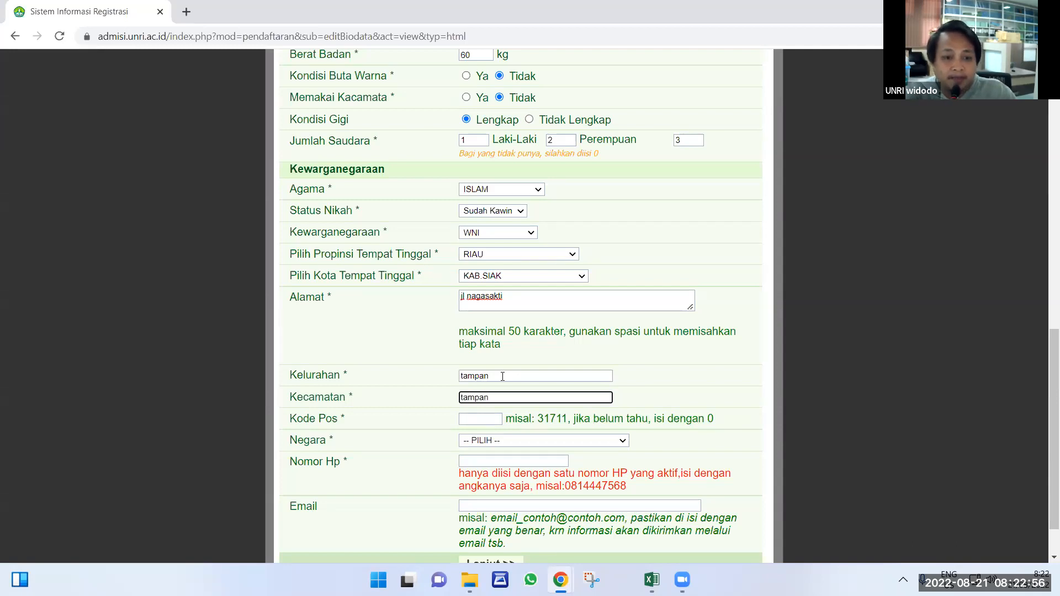
key(Tab)
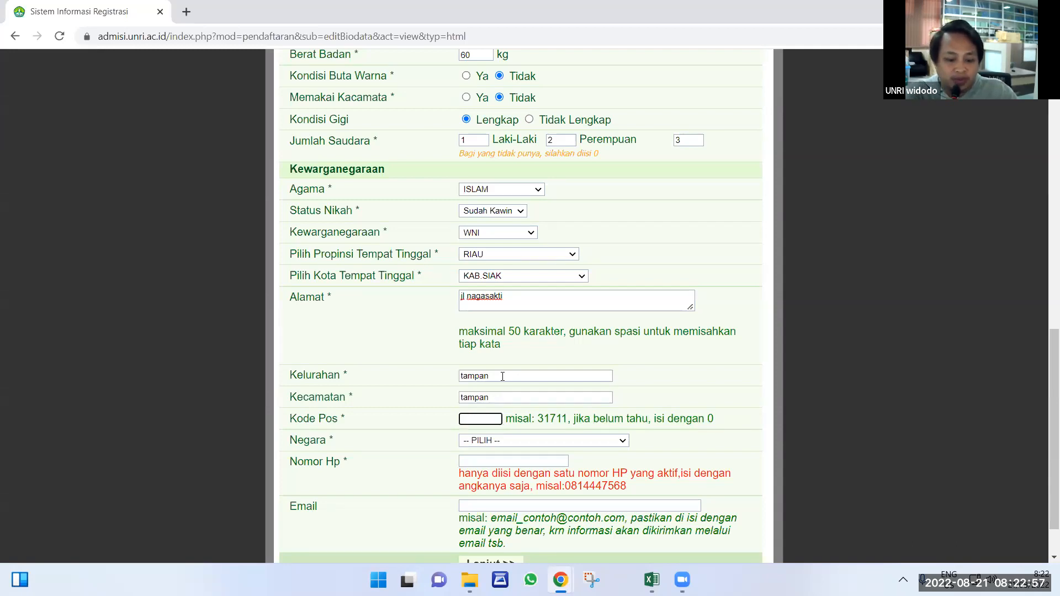
text(13234)
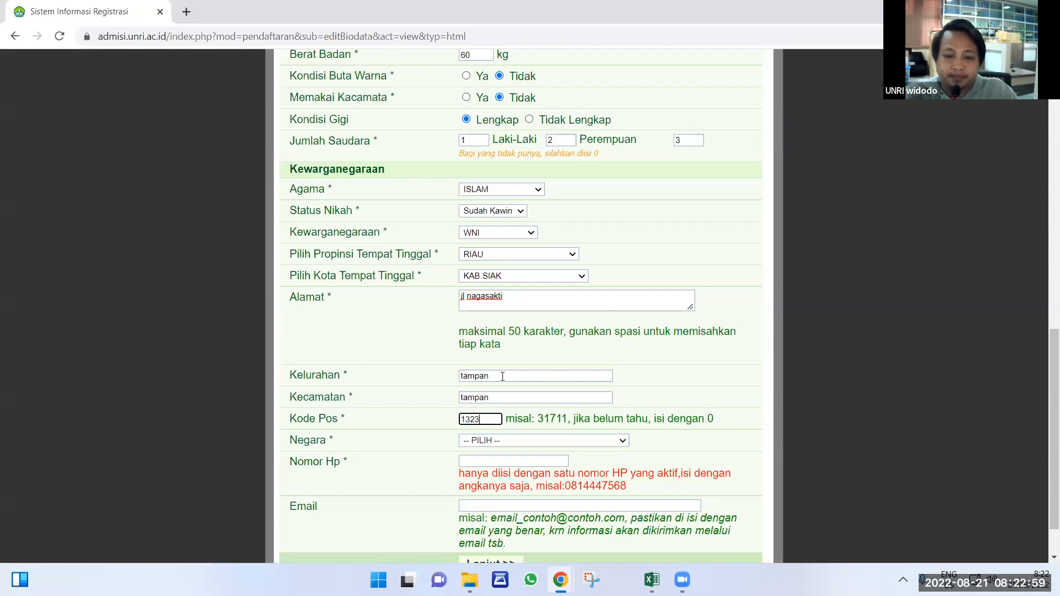
click(531, 442)
click(504, 239)
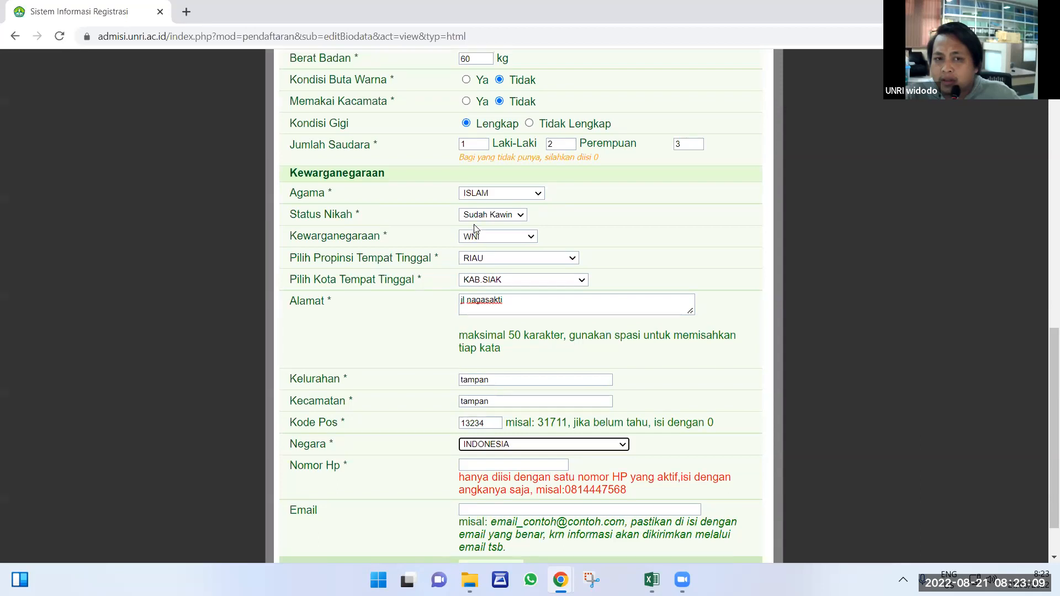
scroll(474, 227, up, 5)
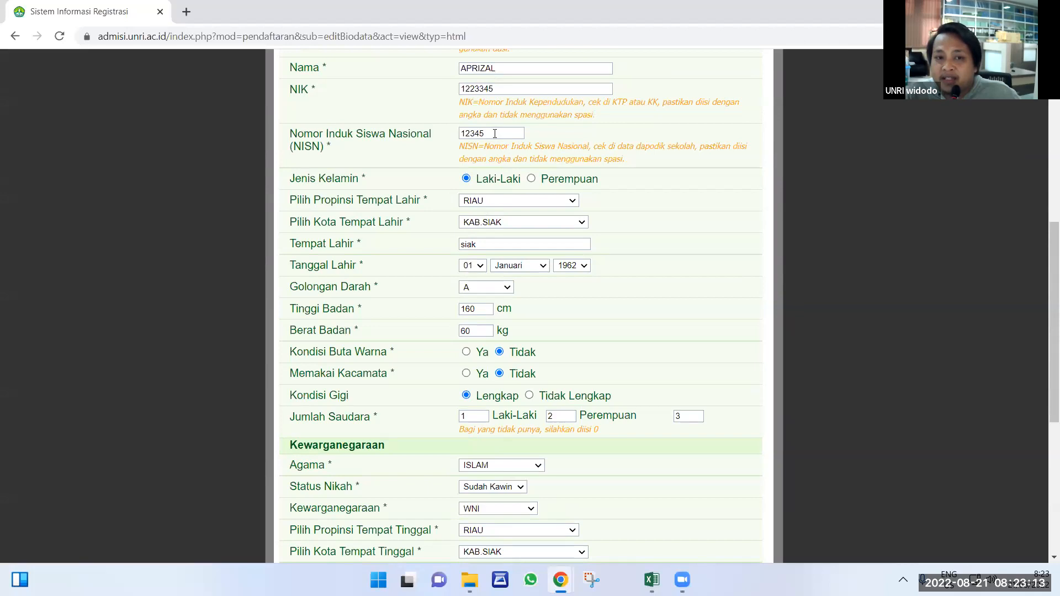
drag(484, 134, 461, 133)
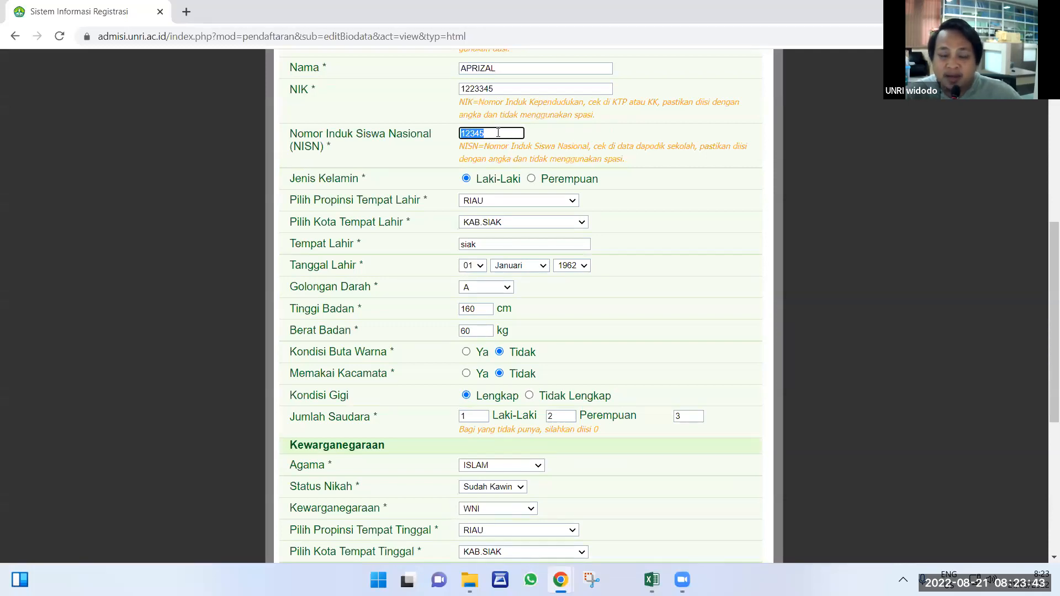
scroll(498, 140, down, 1)
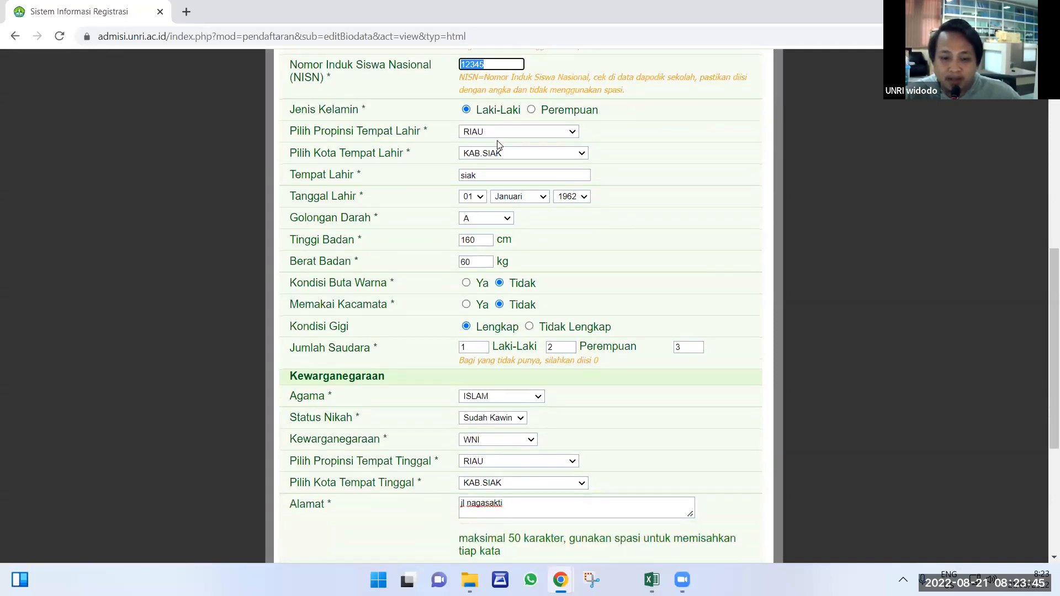
scroll(499, 145, down, 1)
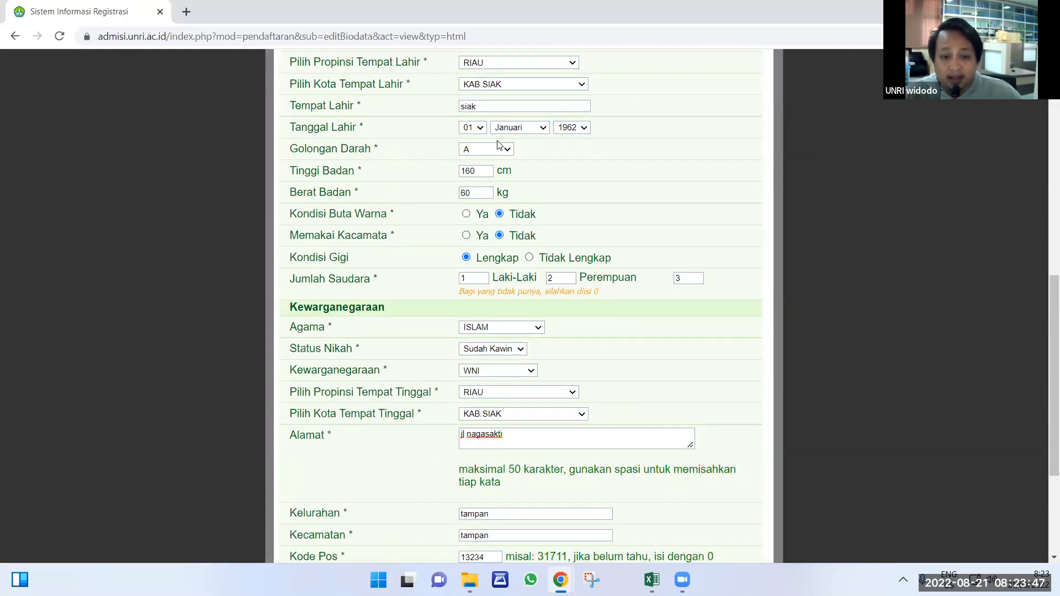
scroll(500, 145, down, 1)
scroll(500, 145, down, 2)
scroll(466, 237, up, 6)
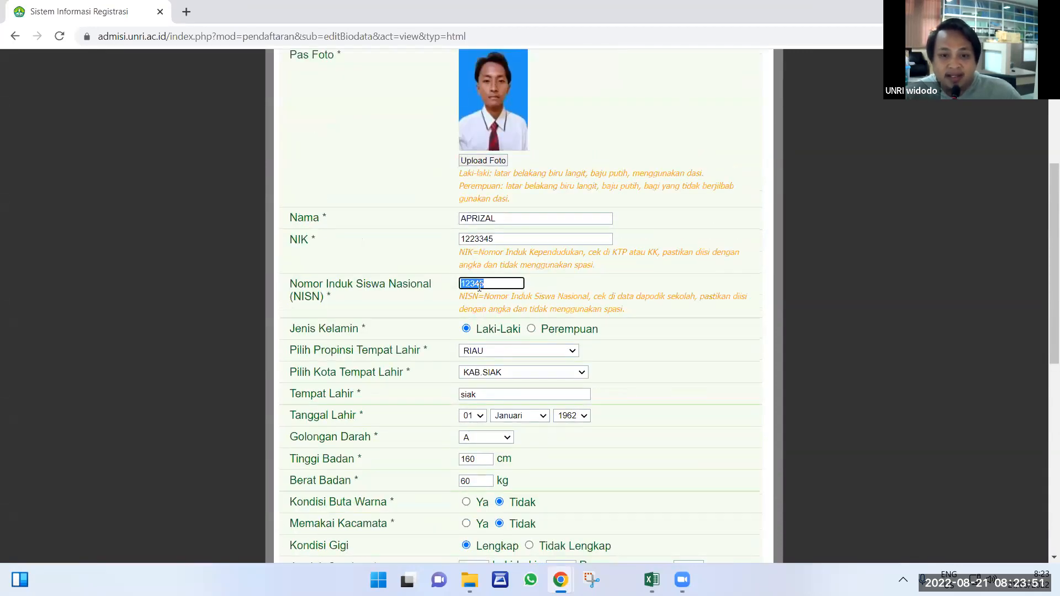
scroll(511, 346, down, 1)
scroll(511, 347, down, 5)
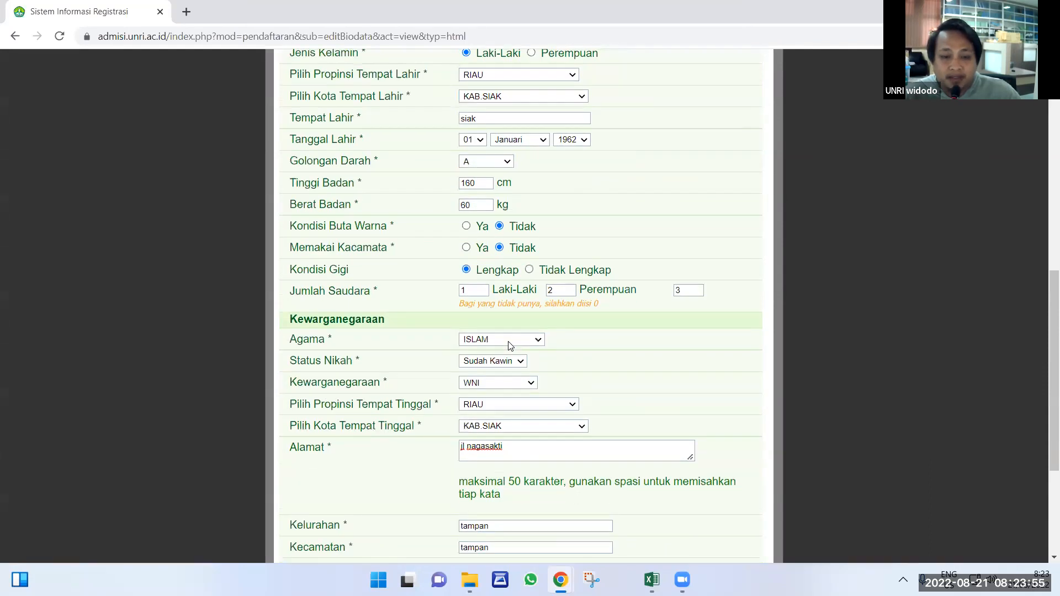
scroll(502, 339, down, 1)
scroll(502, 337, down, 3)
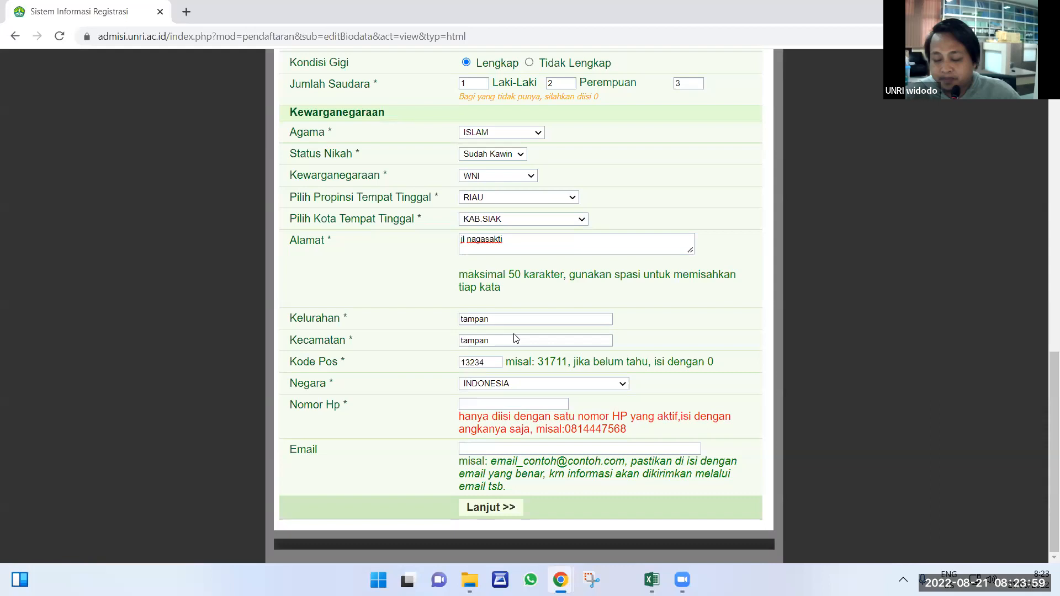
scroll(513, 338, up, 5)
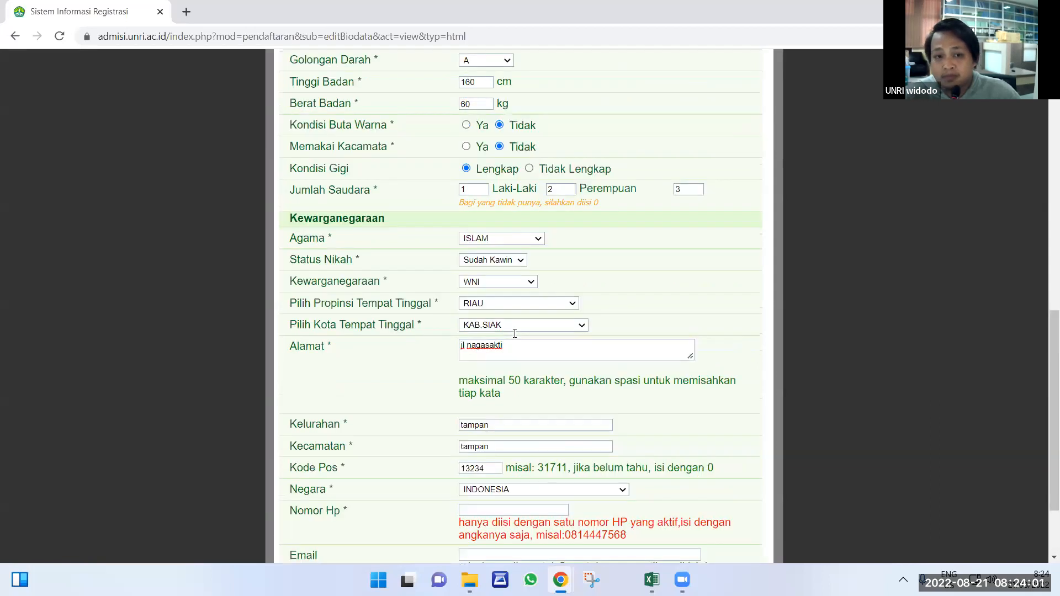
scroll(514, 341, up, 4)
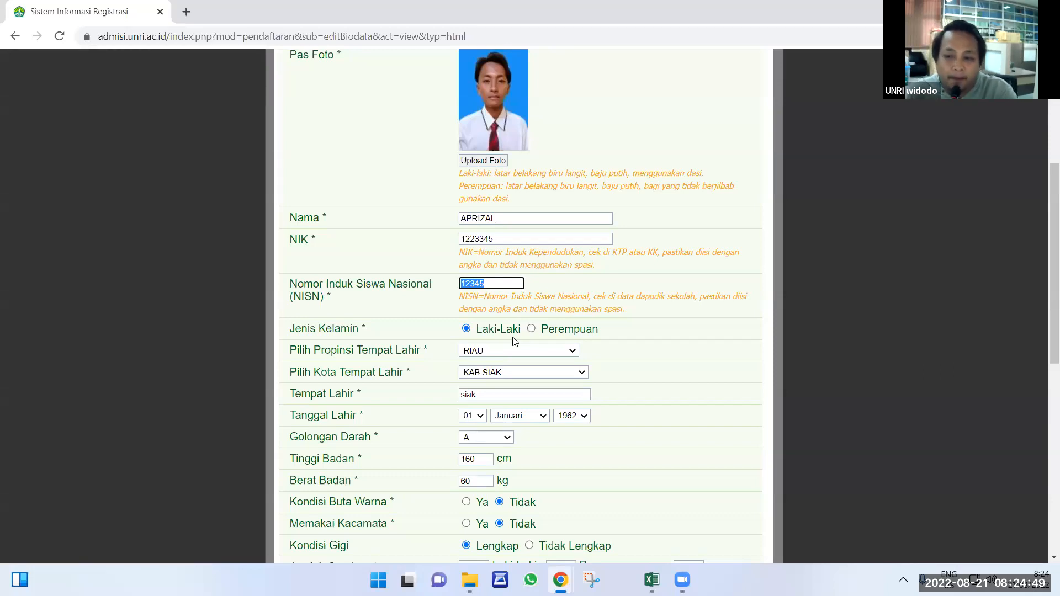
scroll(486, 341, down, 3)
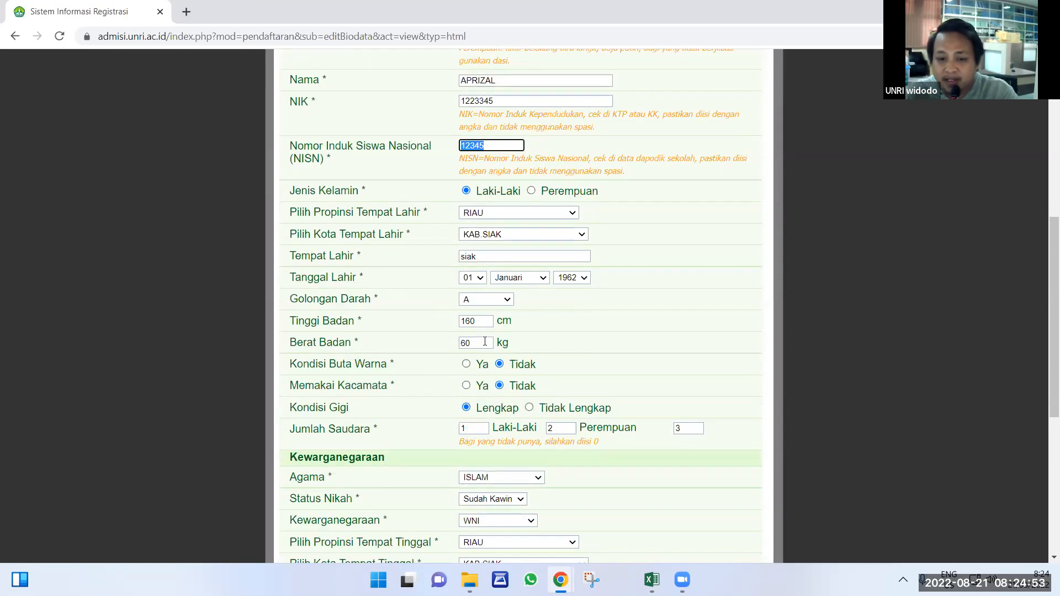
scroll(484, 342, down, 5)
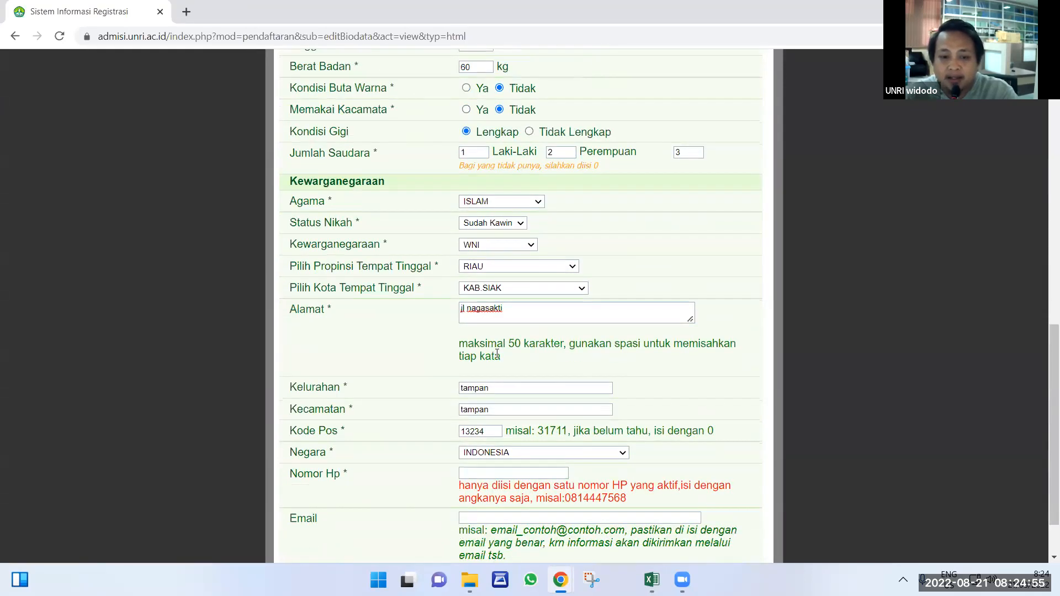
scroll(497, 353, down, 2)
Place the cursor in the Nomor Hp box at the bottom of the Mahasiswa tab.
click(475, 408)
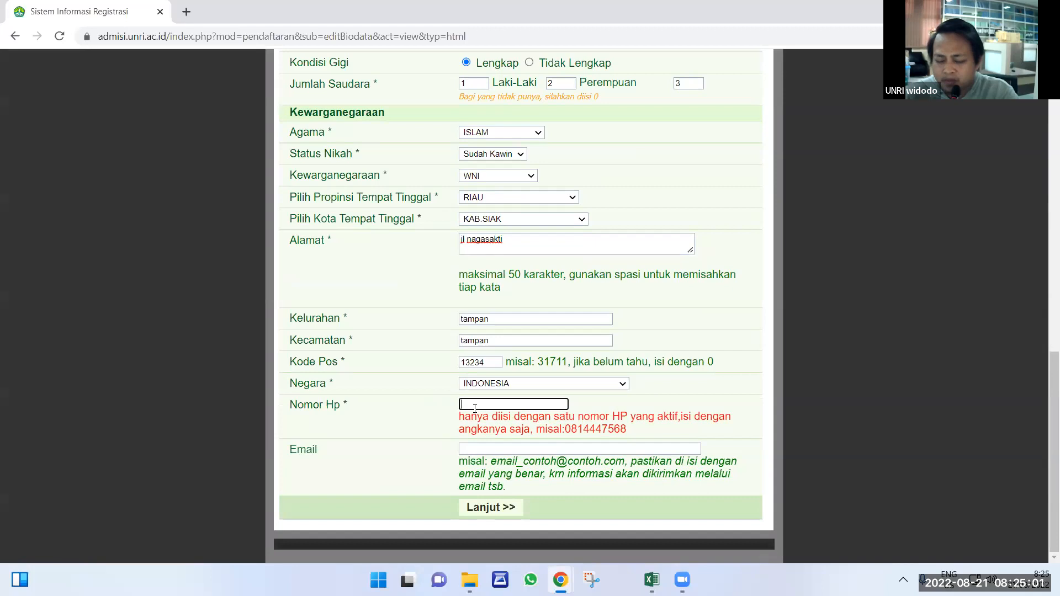
scroll(475, 409, up, 1)
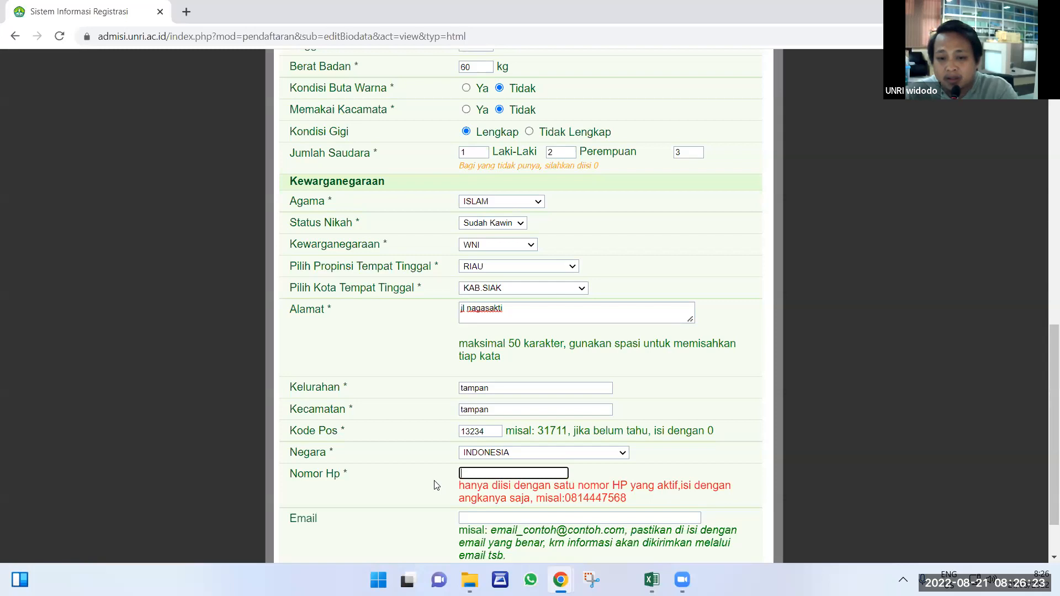
scroll(437, 485, down, 2)
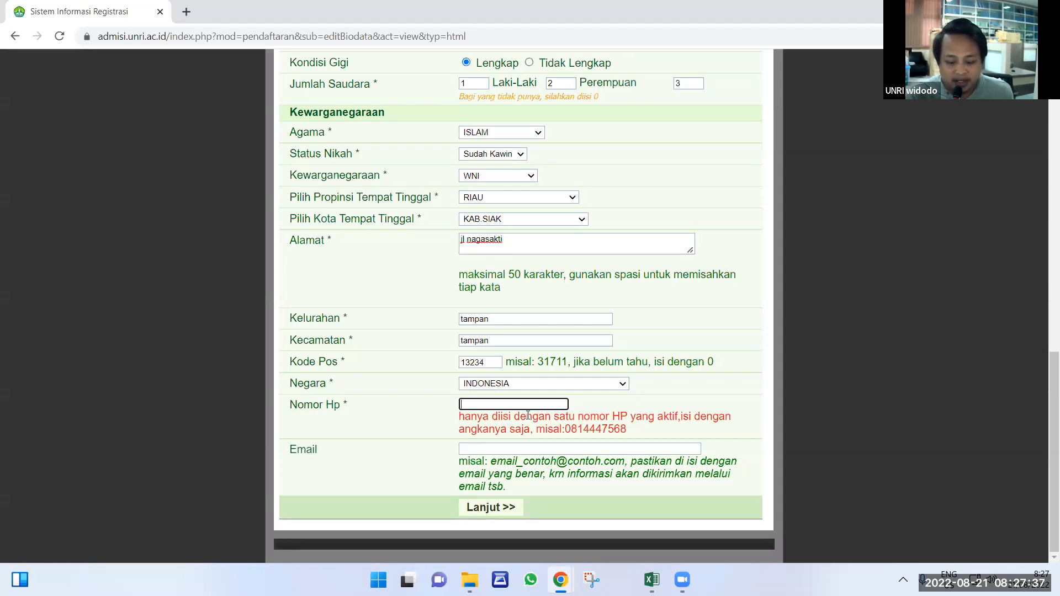
Enter the mobile number and e-mail address, then advance with Lanjut >>.
text(8125)
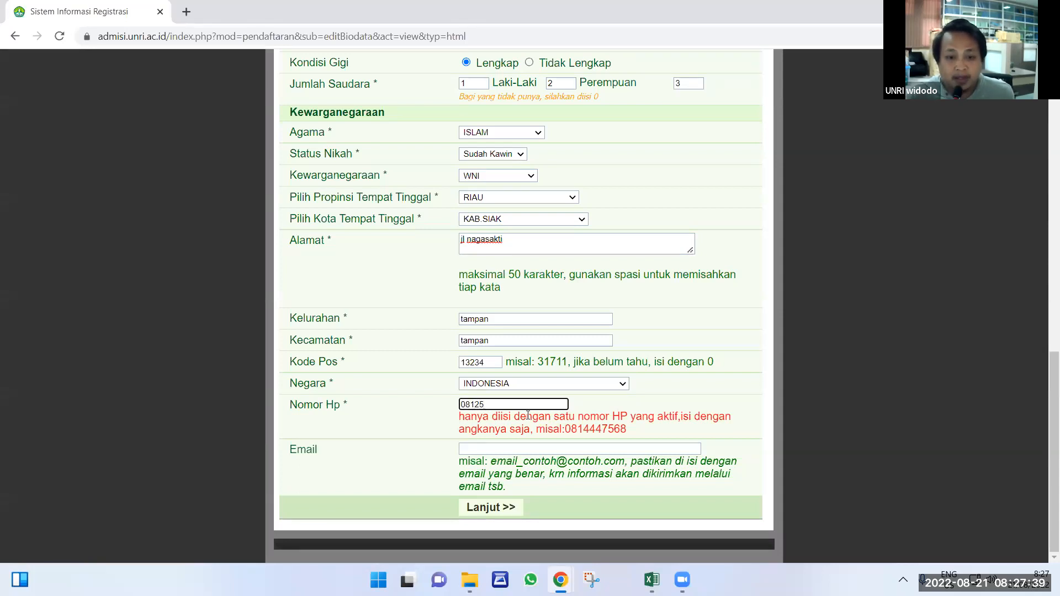
click(499, 450)
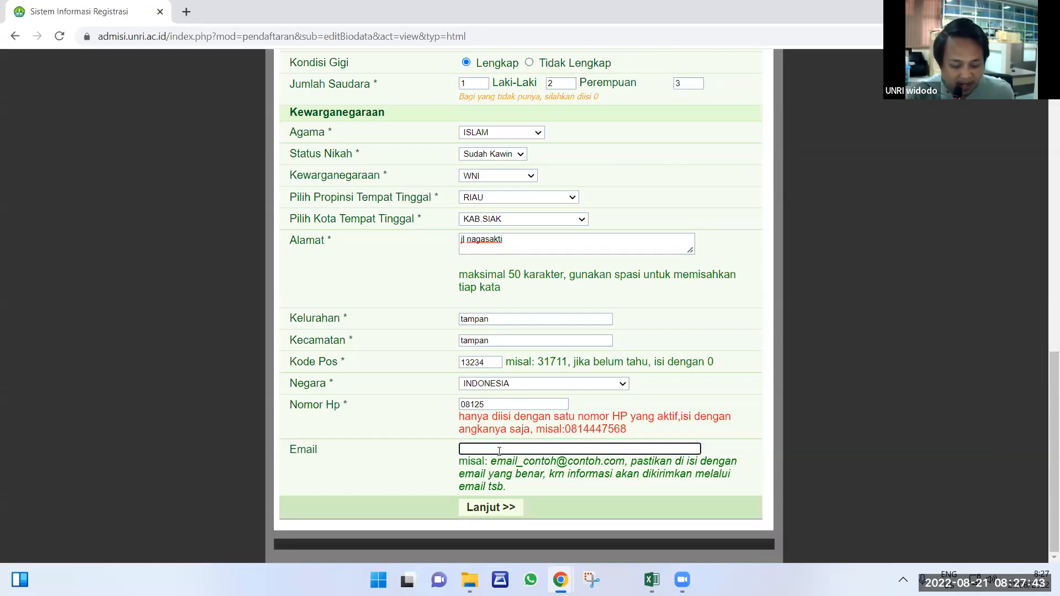
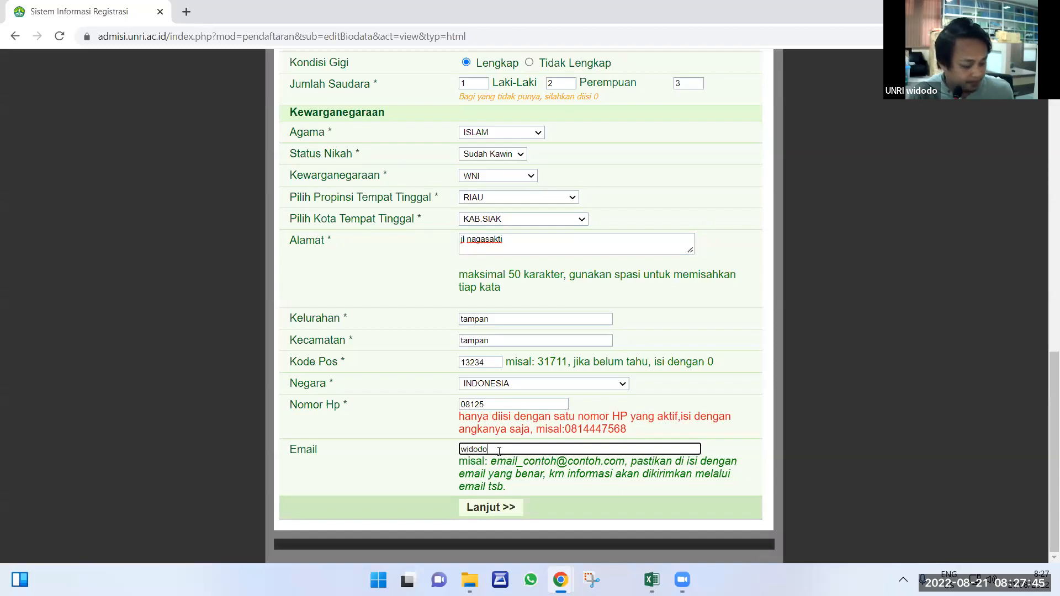
click(493, 512)
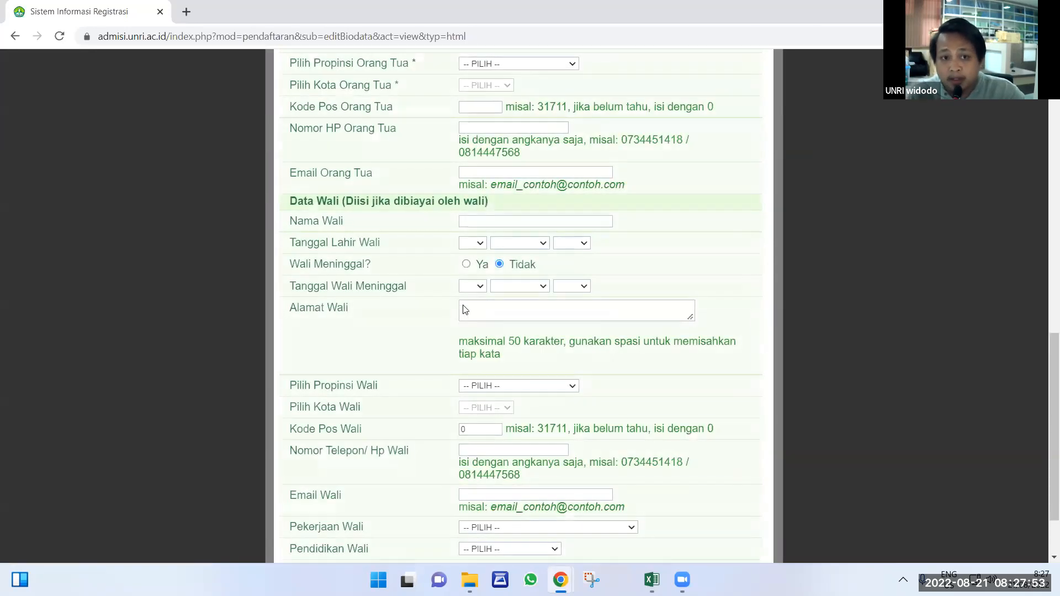
Return to the top of the Orang Tua / Wali tab and select the Nama Ayah box.
scroll(432, 268, up, 9)
scroll(372, 285, up, 5)
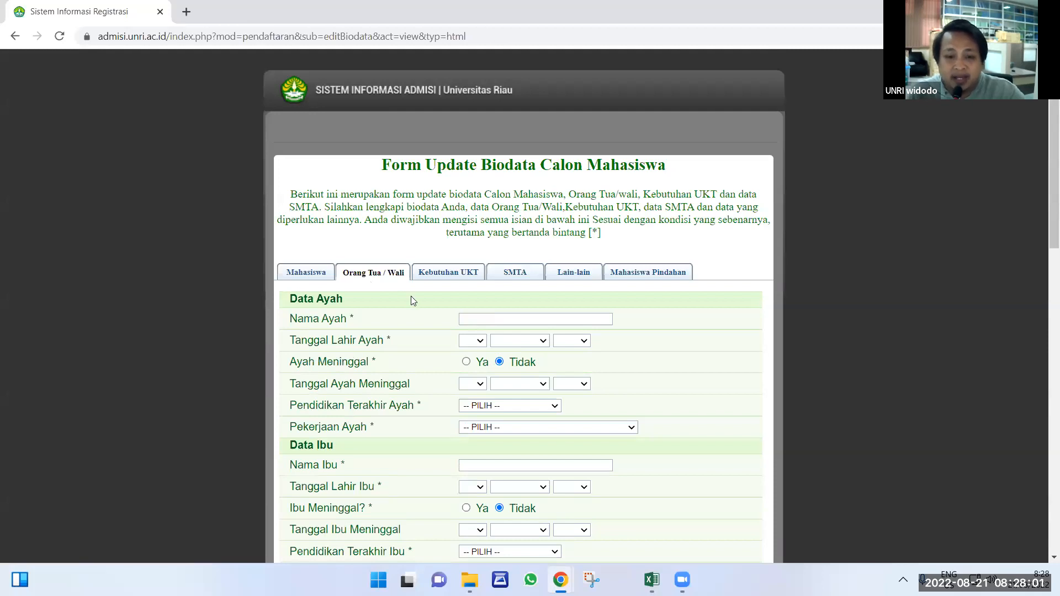
click(473, 319)
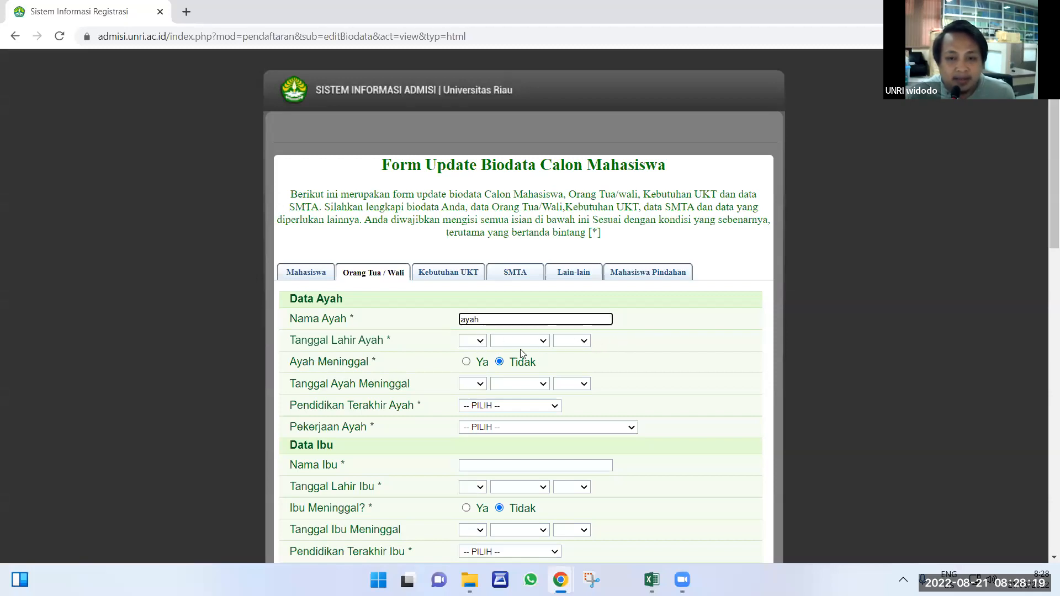
Set the father's birth date to 31 Desember 1932.
click(569, 344)
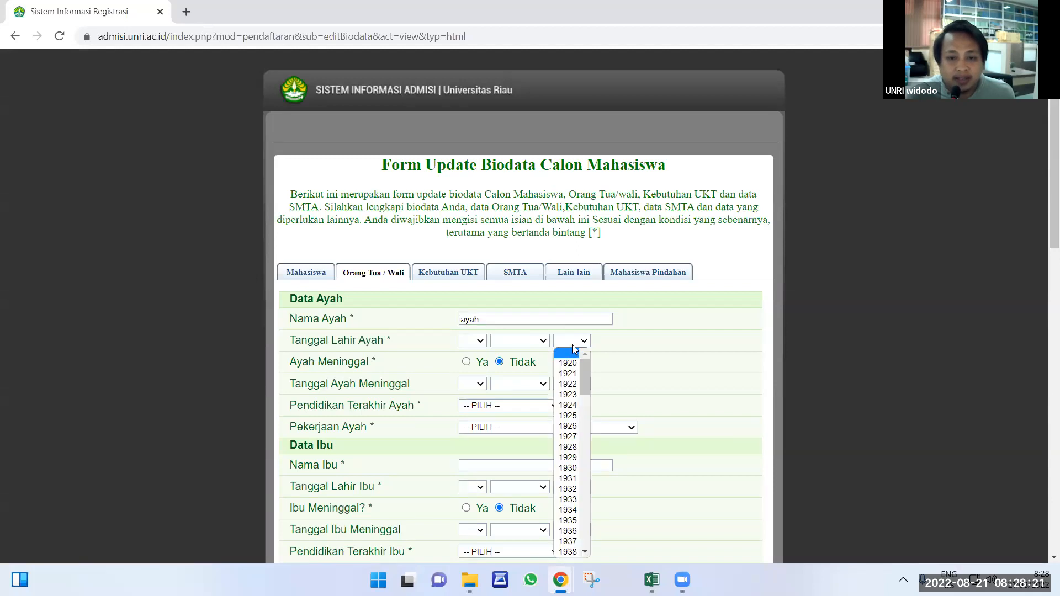
click(568, 489)
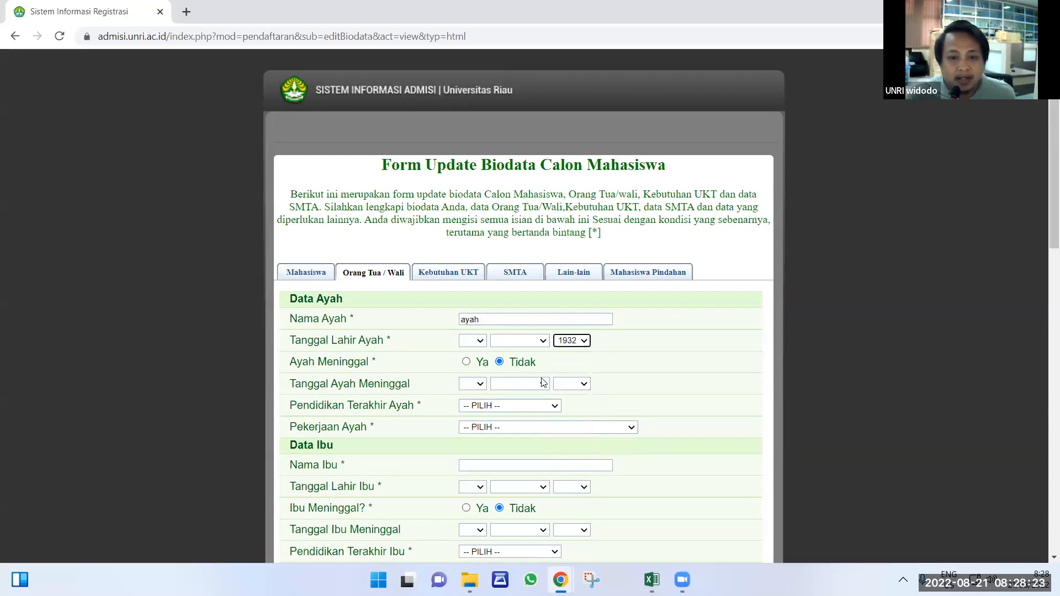
click(519, 341)
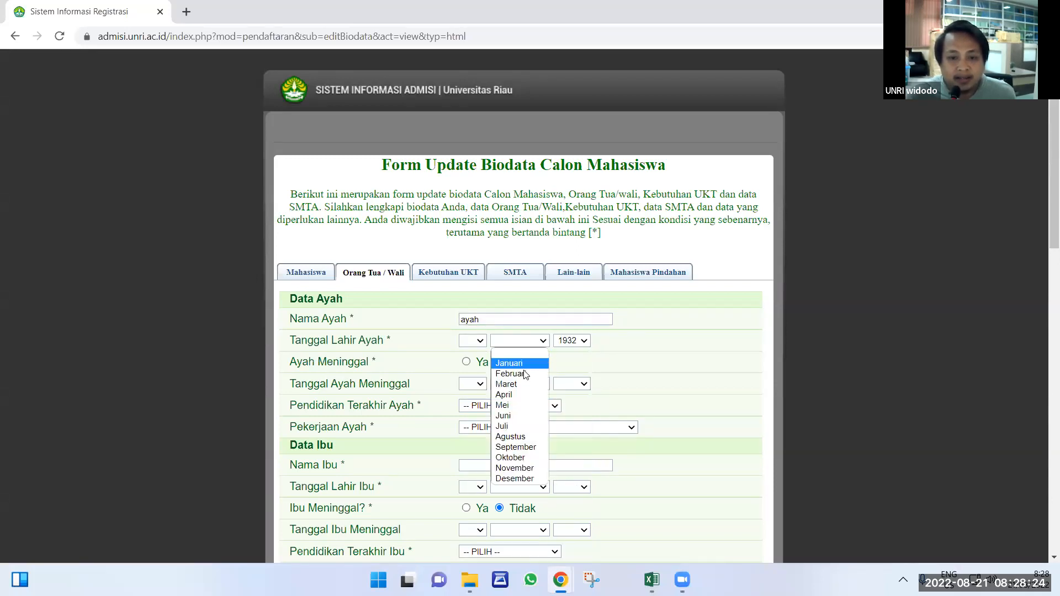
click(519, 489)
click(473, 342)
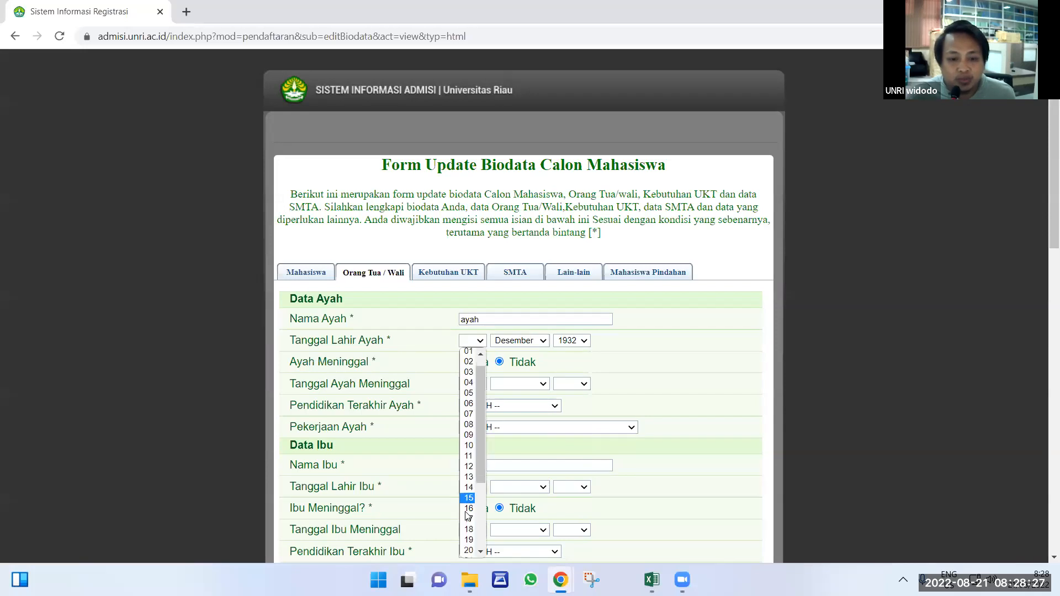
scroll(466, 546, down, 4)
click(469, 553)
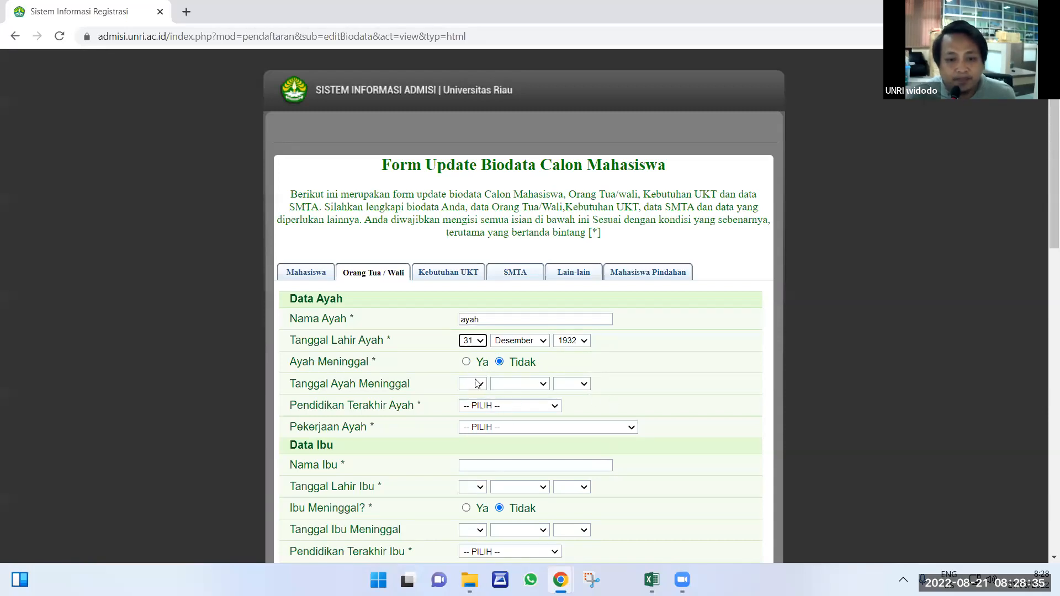
Set the father's education to TAMAT SD and occupation to PETANI KARET.
scroll(480, 384, down, 1)
click(490, 336)
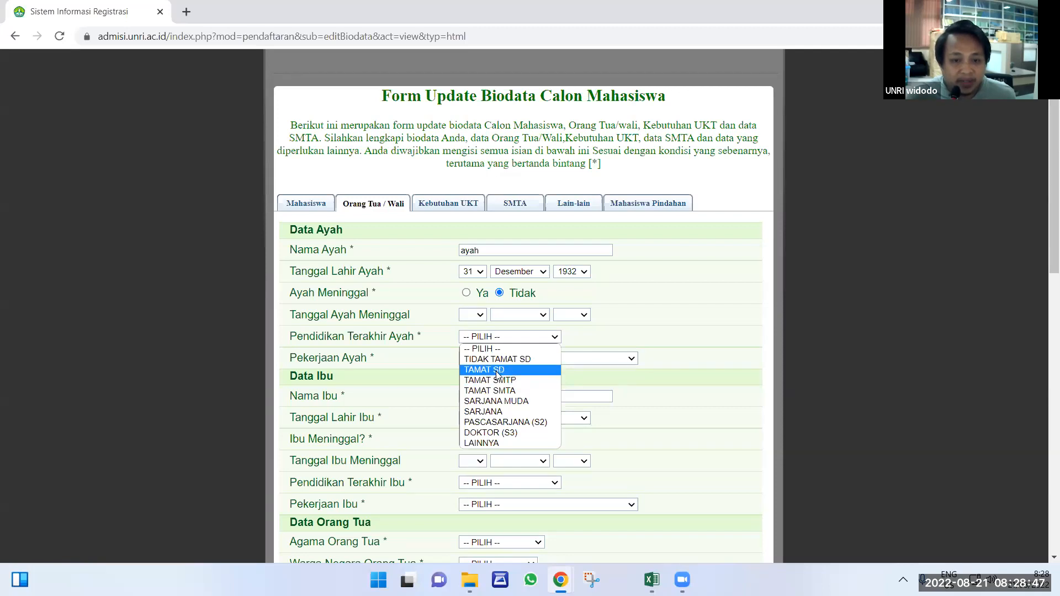
click(496, 370)
click(494, 360)
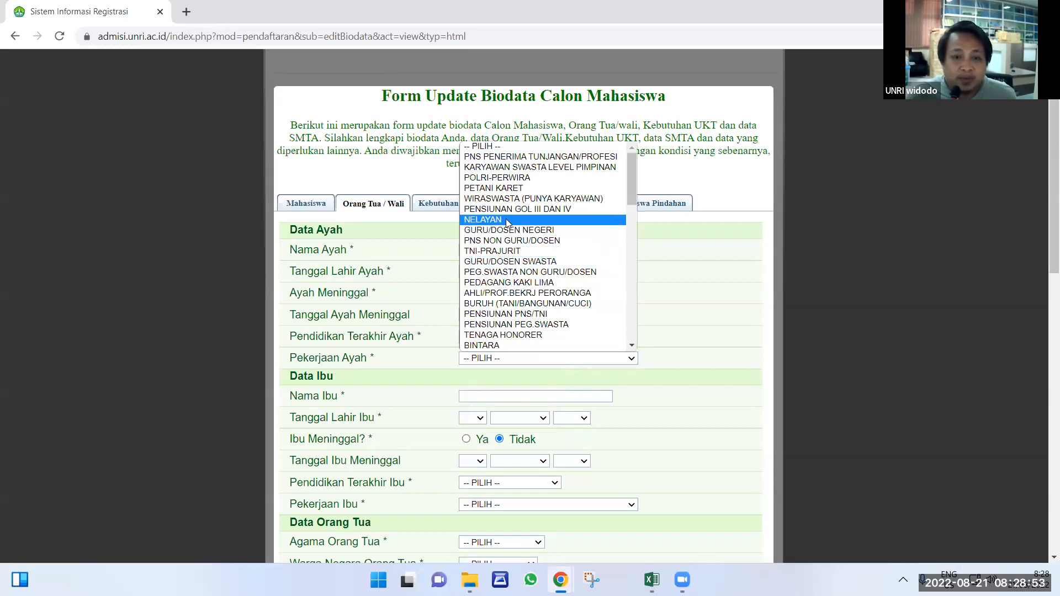
click(503, 189)
scroll(490, 271, down, 2)
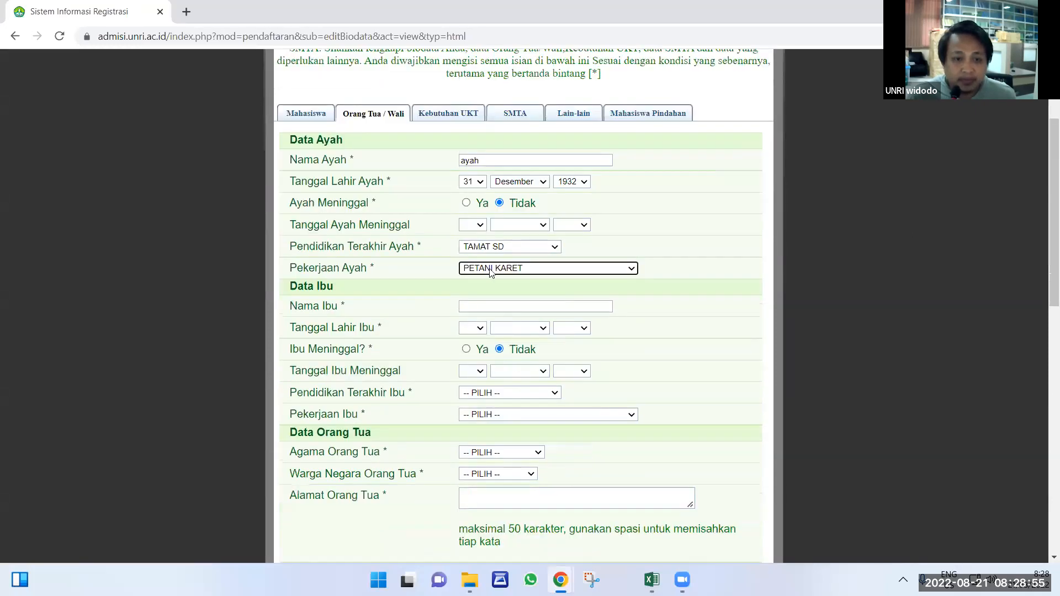
scroll(490, 270, down, 1)
Check the mother's name 'ibu' and set her birth date to 31 Desember 1964.
click(485, 259)
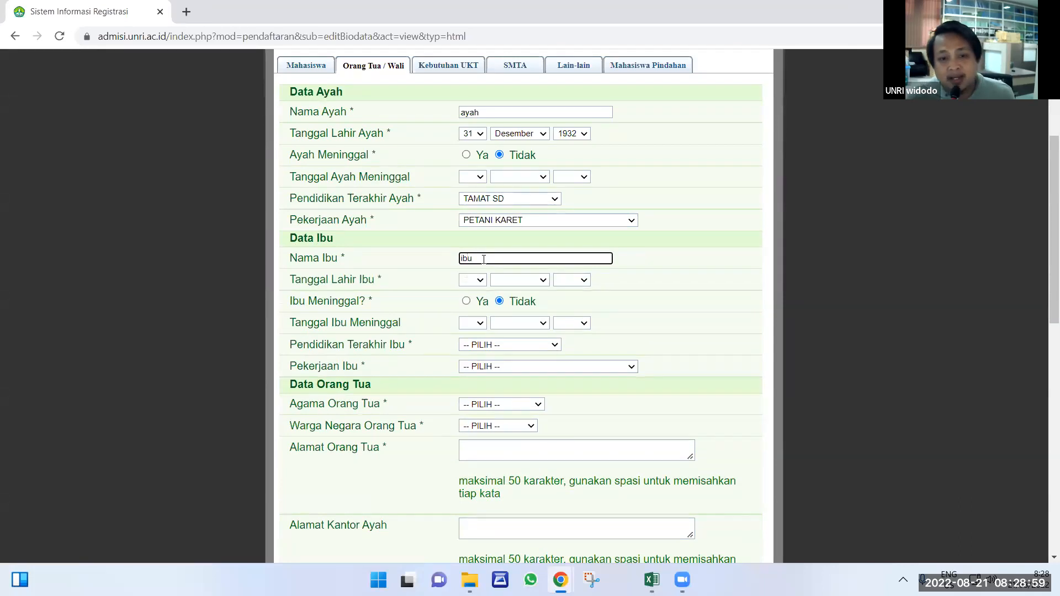
drag(484, 260, 450, 264)
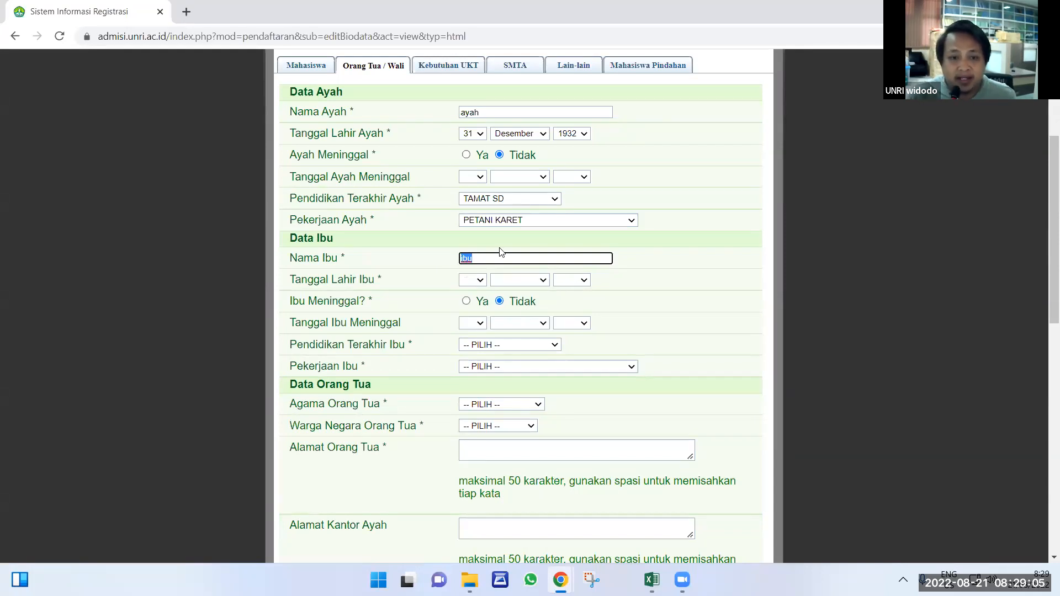
click(578, 280)
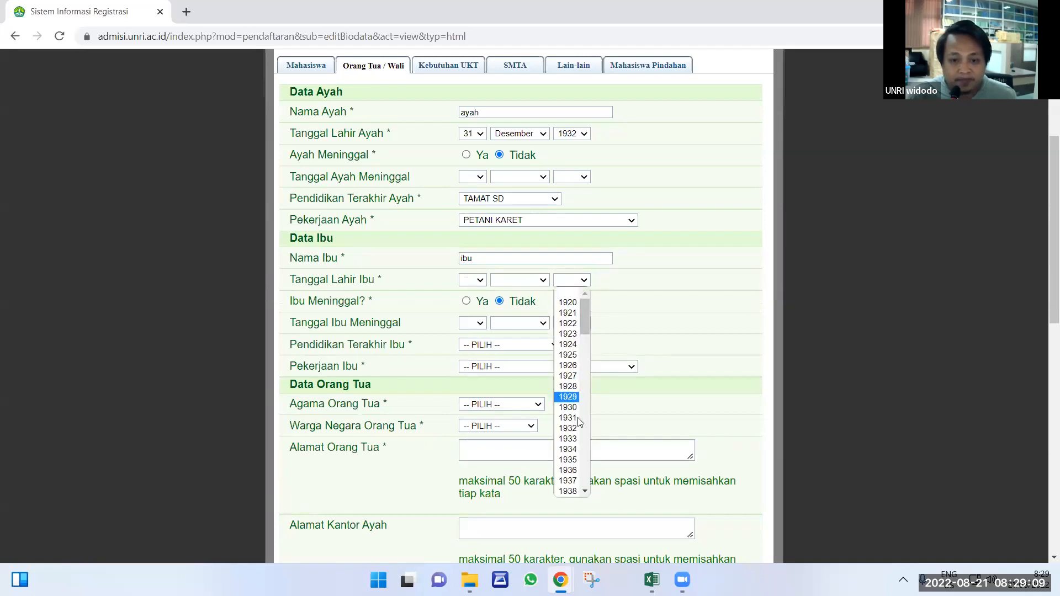
scroll(571, 472, down, 5)
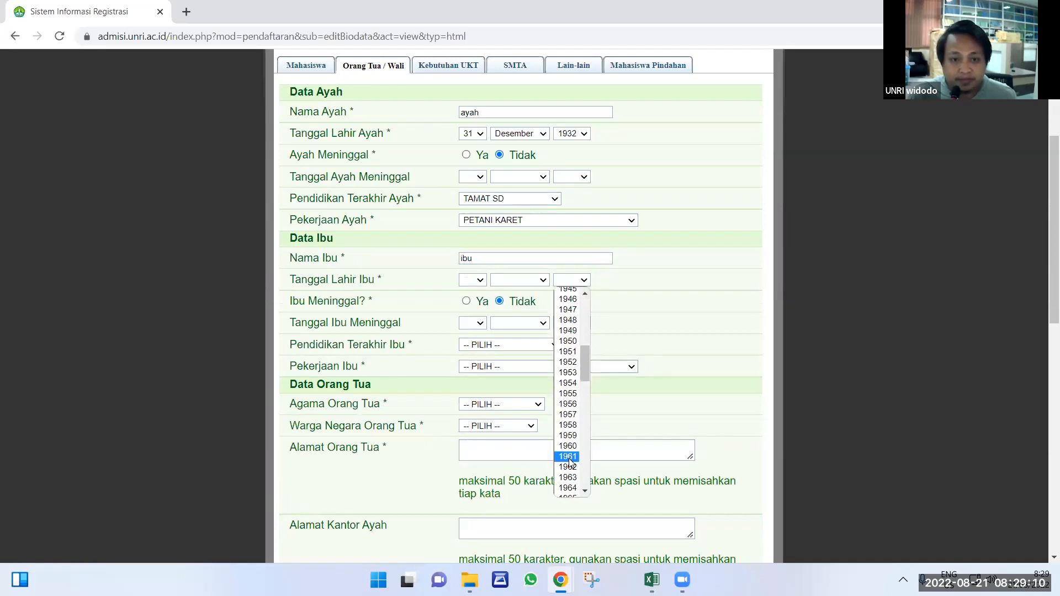
click(568, 488)
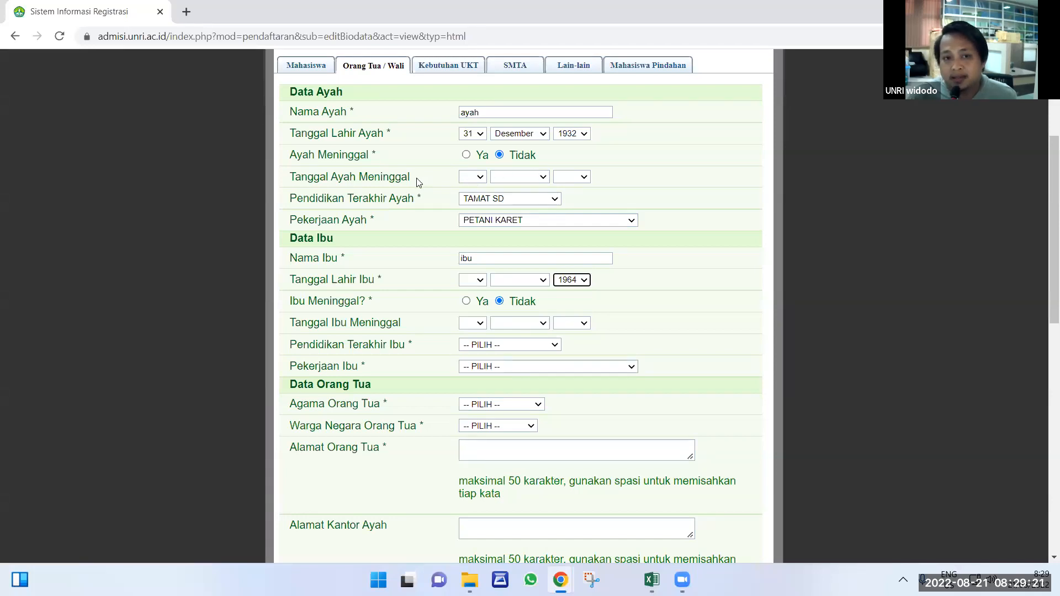
click(517, 281)
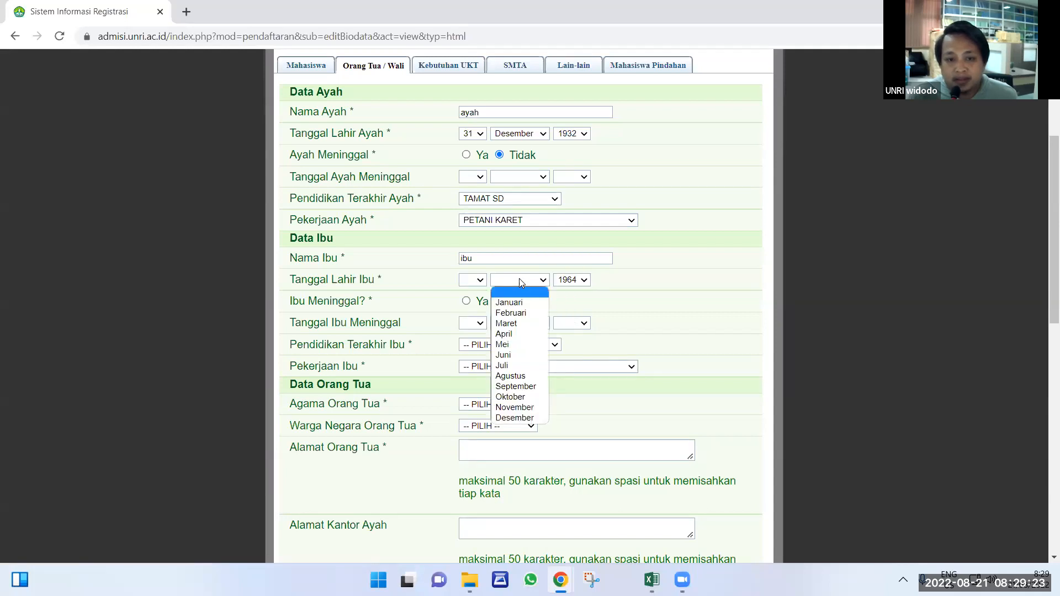
click(515, 418)
click(474, 280)
scroll(469, 387, down, 3)
click(470, 491)
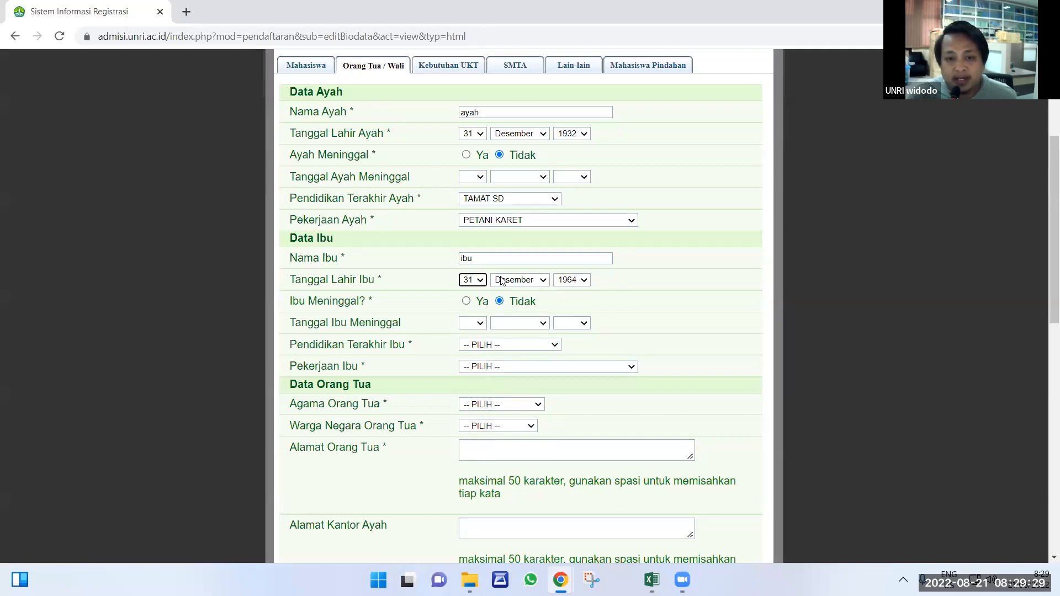
Set the mother's education to TAMAT SD and occupation to PETANI KARET.
click(498, 346)
click(484, 372)
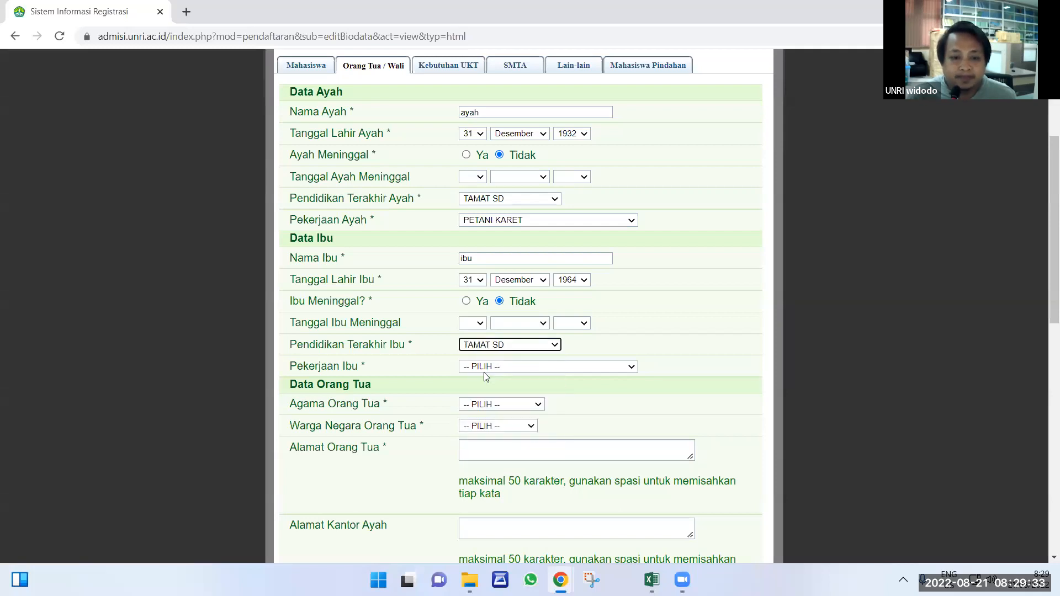
click(484, 369)
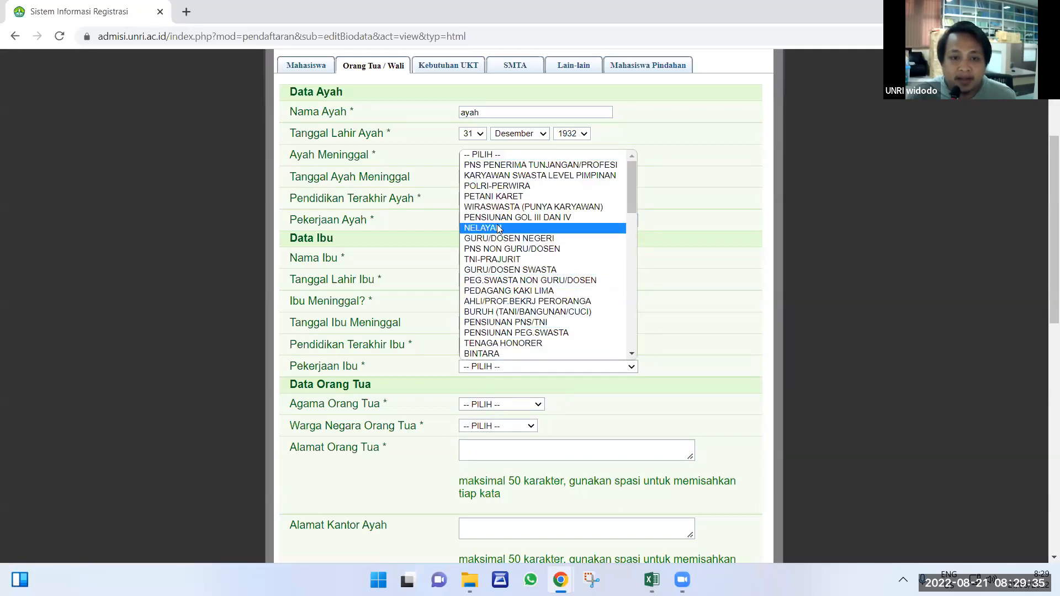
click(493, 197)
scroll(387, 282, down, 3)
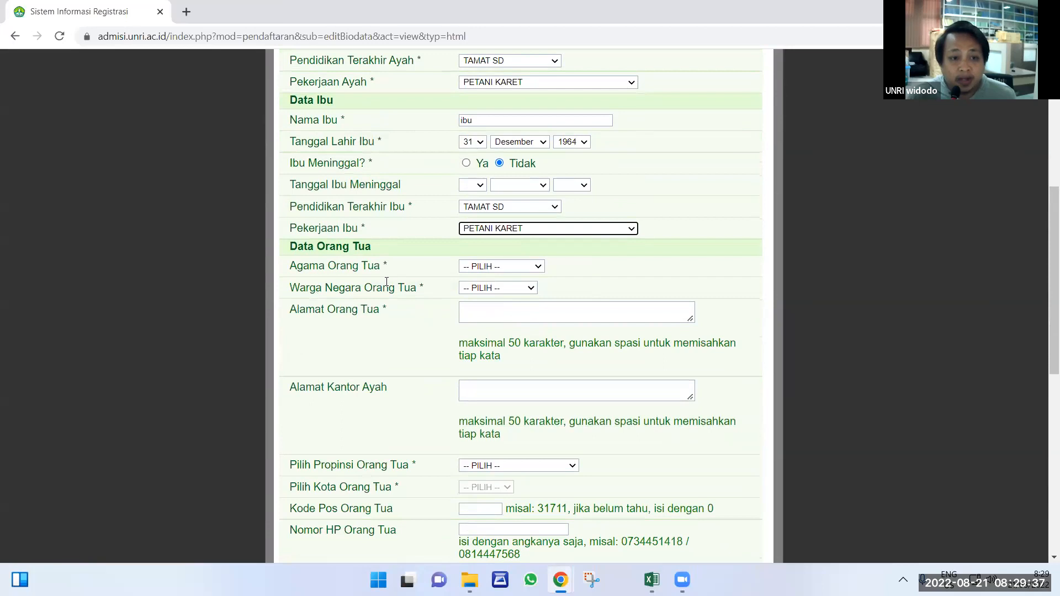
Set the parents' religion to ISLAM, citizenship to WNI, and home address to 'panam'.
click(485, 267)
click(481, 286)
click(487, 288)
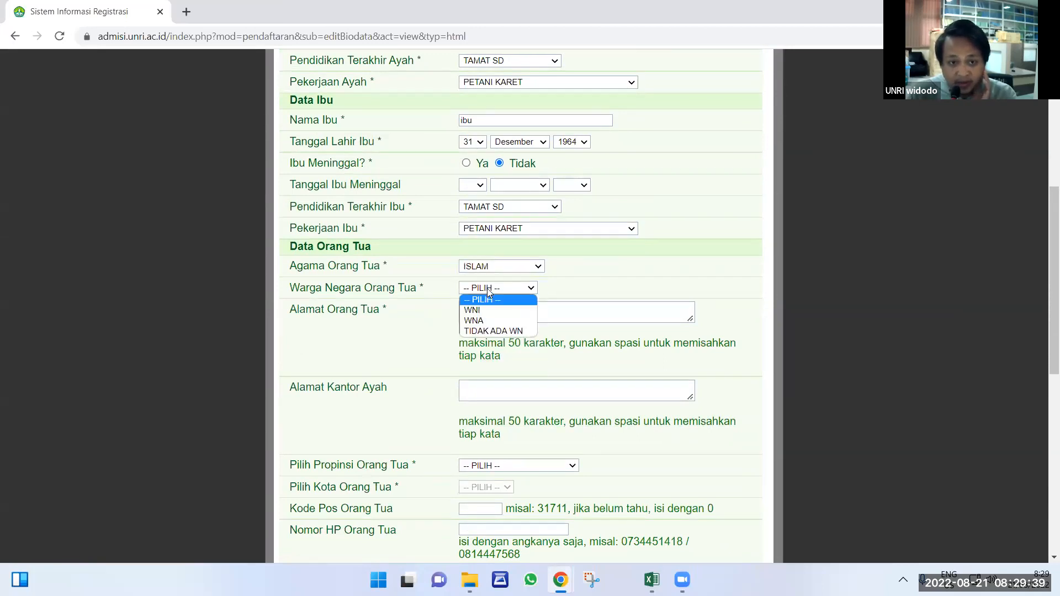
click(488, 310)
click(488, 315)
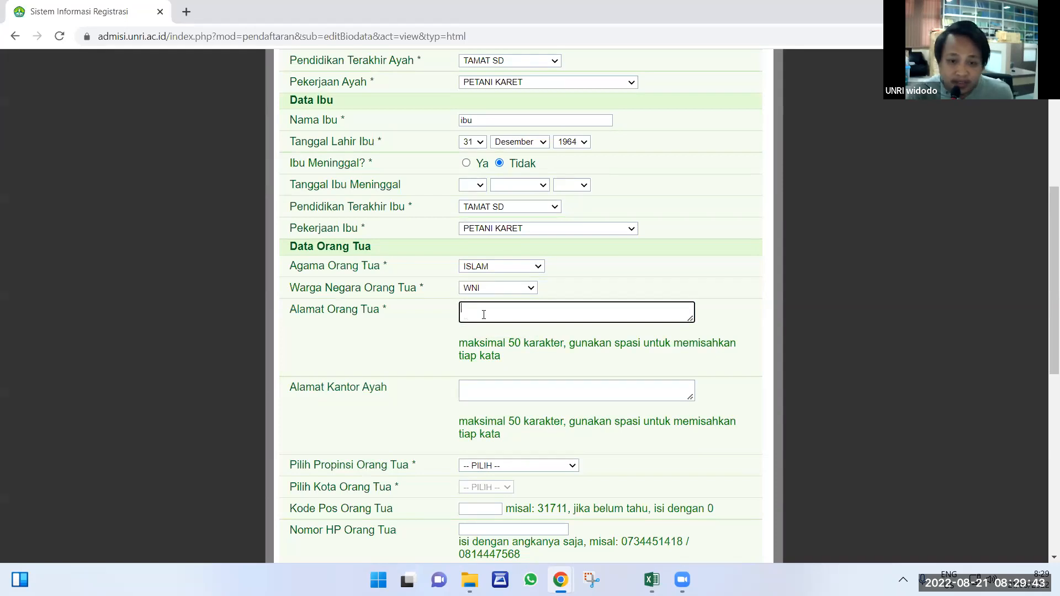
text(panam)
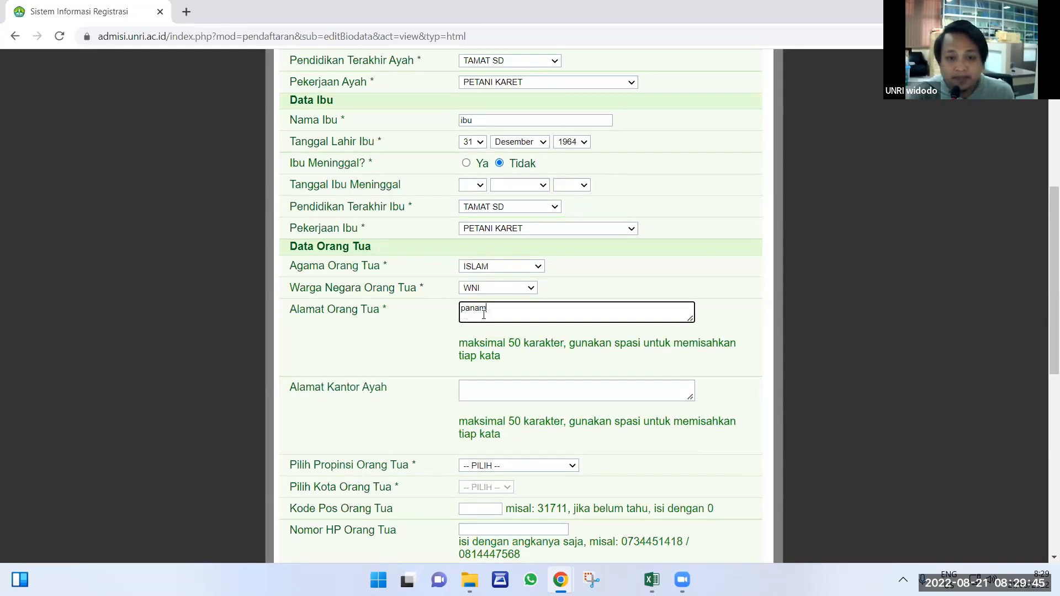
scroll(488, 336, down, 1)
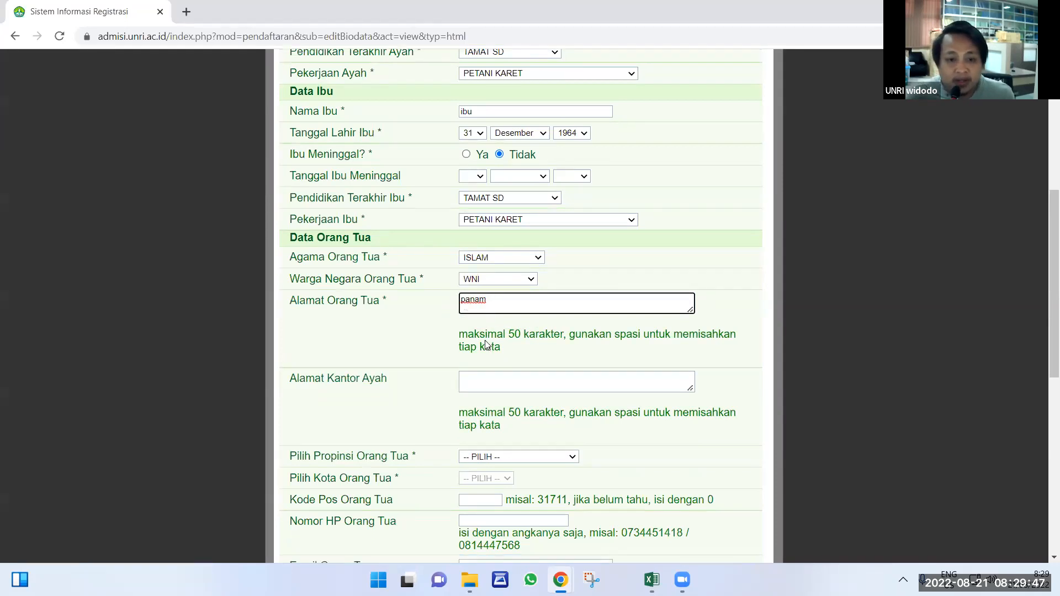
double_click(367, 322)
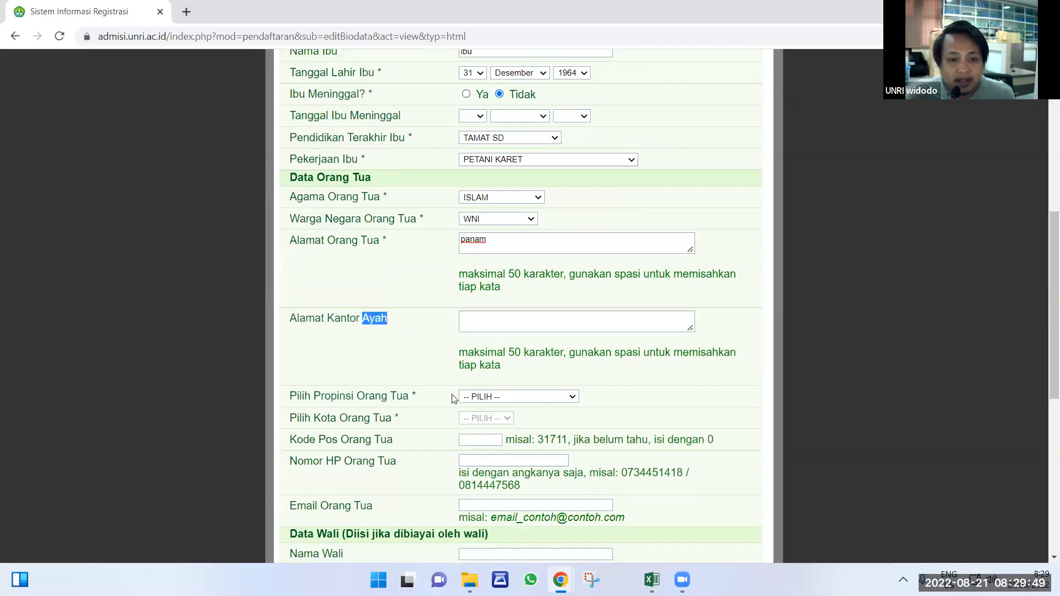
scroll(490, 298, down, 2)
Choose RIAU as the parents' province and KAB.SIAK as their city.
click(489, 259)
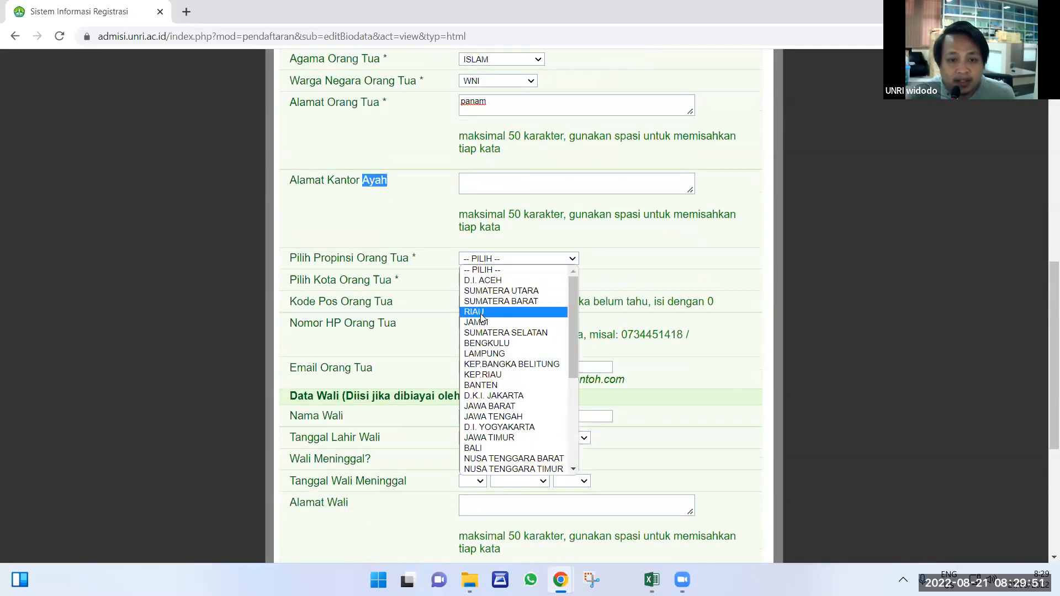
click(484, 309)
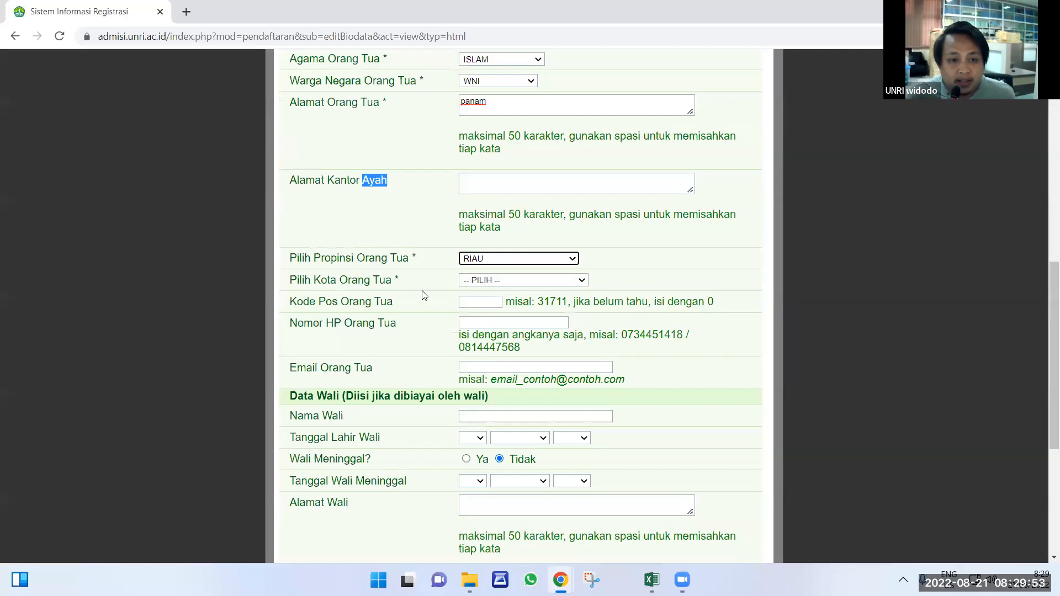
click(481, 280)
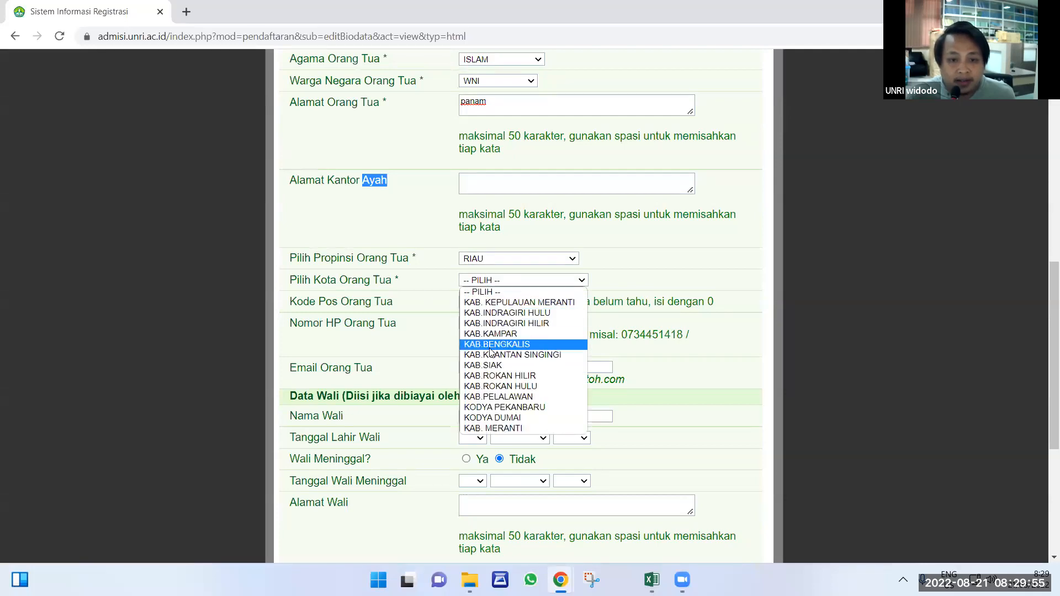
click(484, 364)
click(470, 302)
key(Tab)
scroll(571, 353, down, 2)
scroll(571, 349, down, 3)
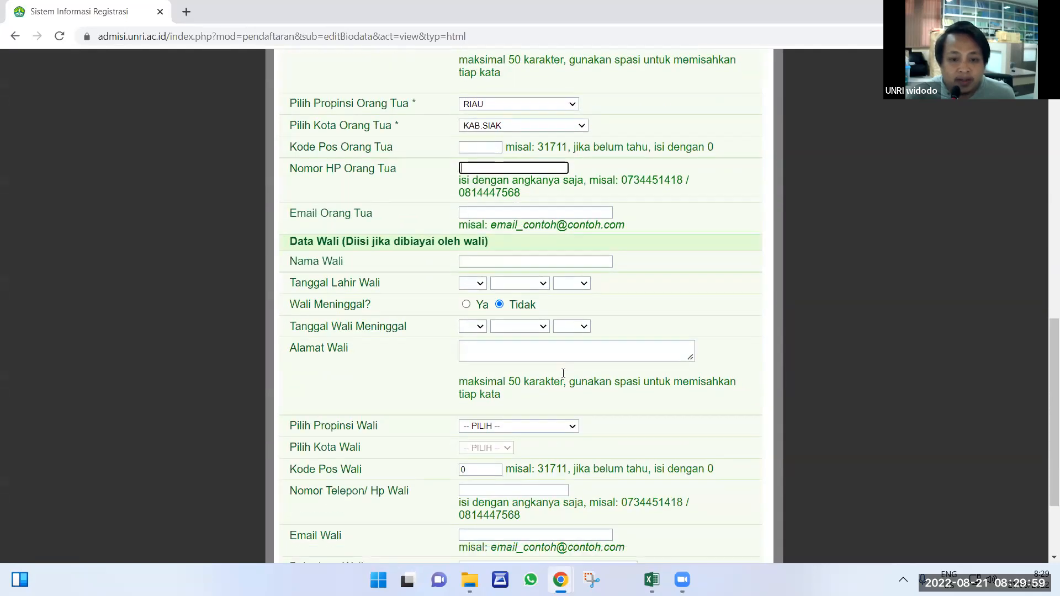
scroll(512, 348, up, 5)
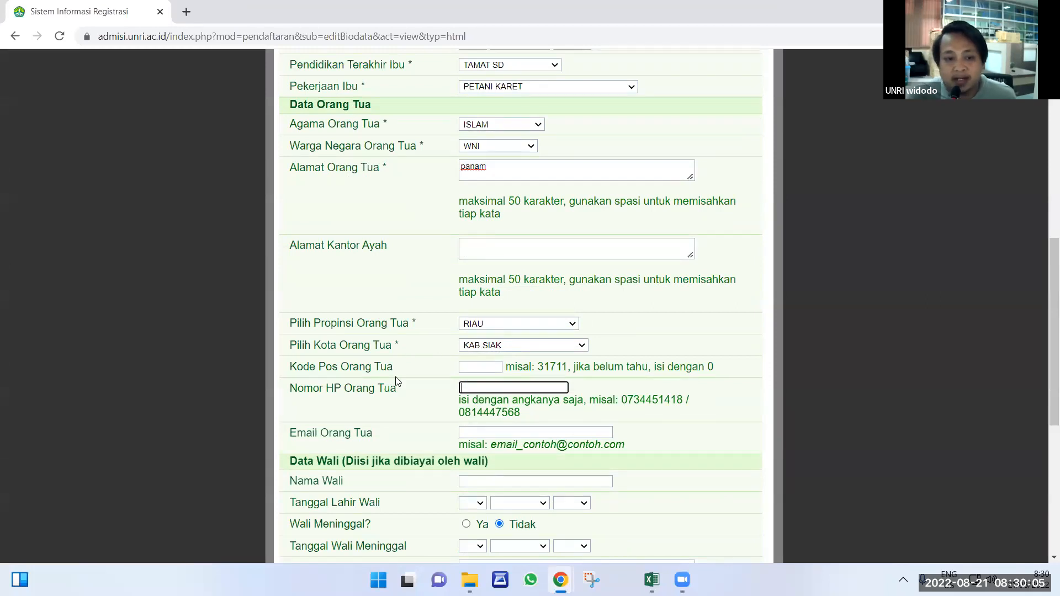
scroll(396, 386, down, 1)
scroll(397, 398, down, 5)
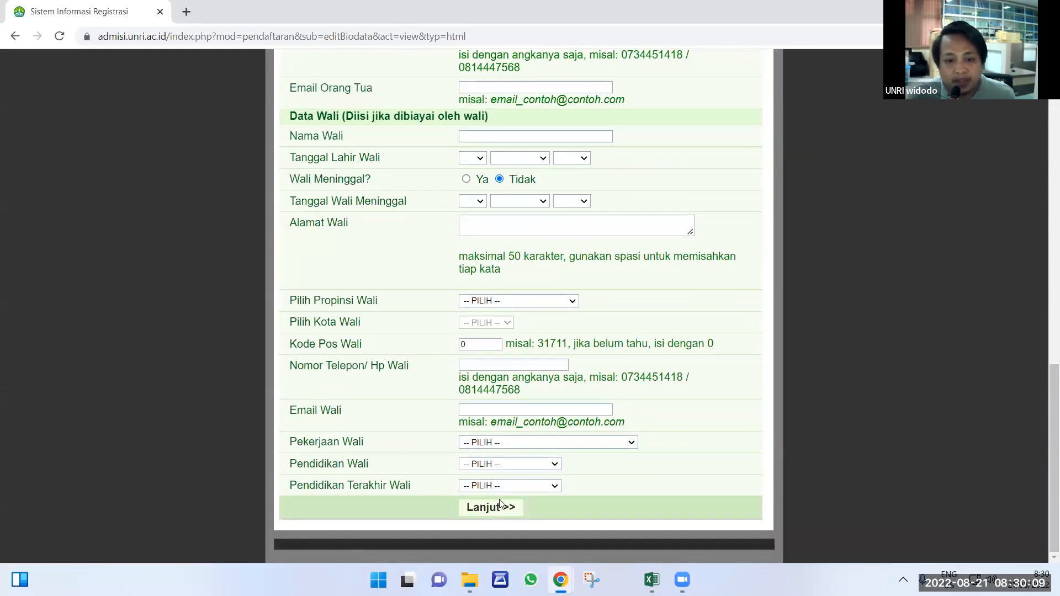
Advance from the Orang Tua / Wali data to the Kebutuhan UKT tab with Lanjut >>.
click(502, 509)
scroll(726, 430, up, 6)
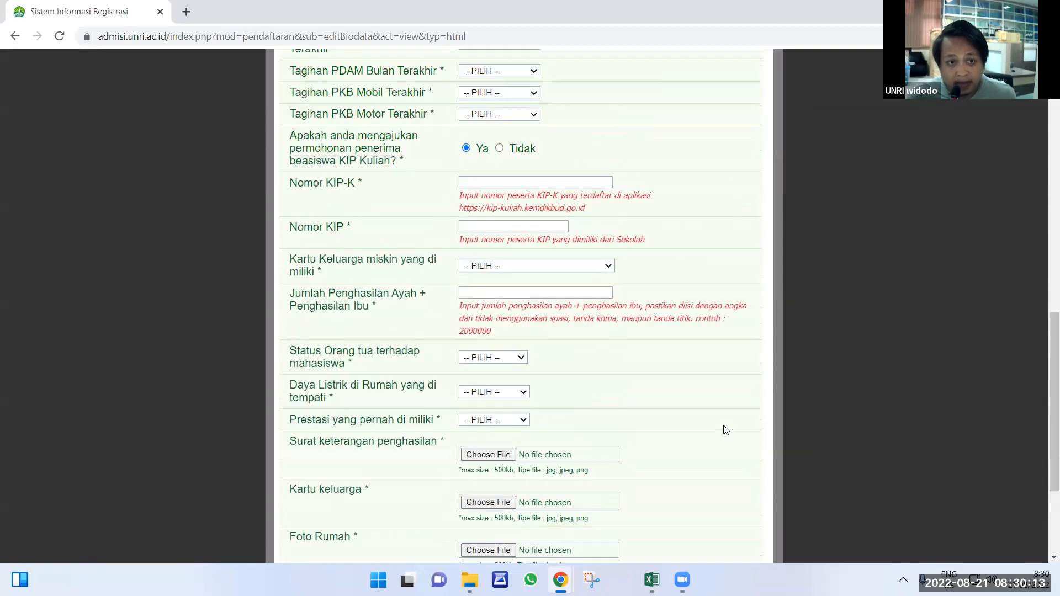
scroll(549, 348, up, 9)
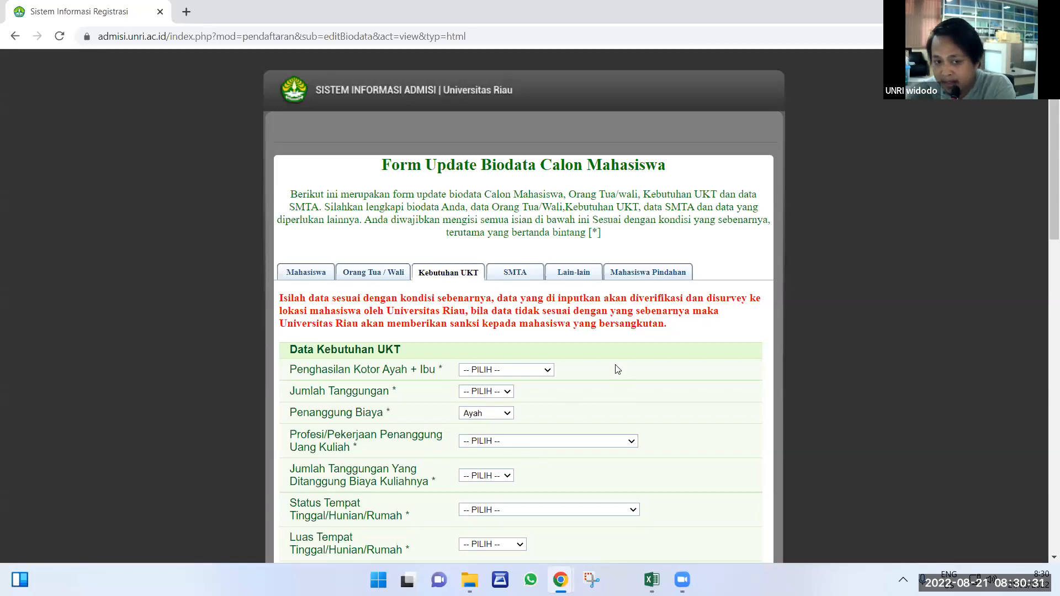
scroll(615, 367, down, 1)
scroll(616, 367, down, 1)
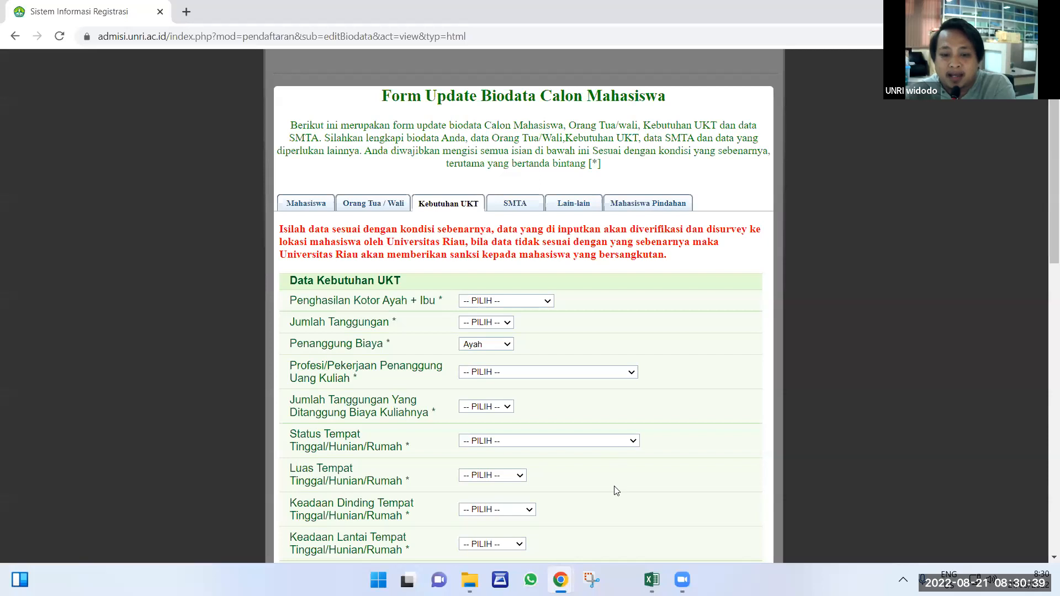
In the Excel guide workbook, close Find and Replace and scroll to the UKT example answers.
mouse_move(652, 580)
click(667, 536)
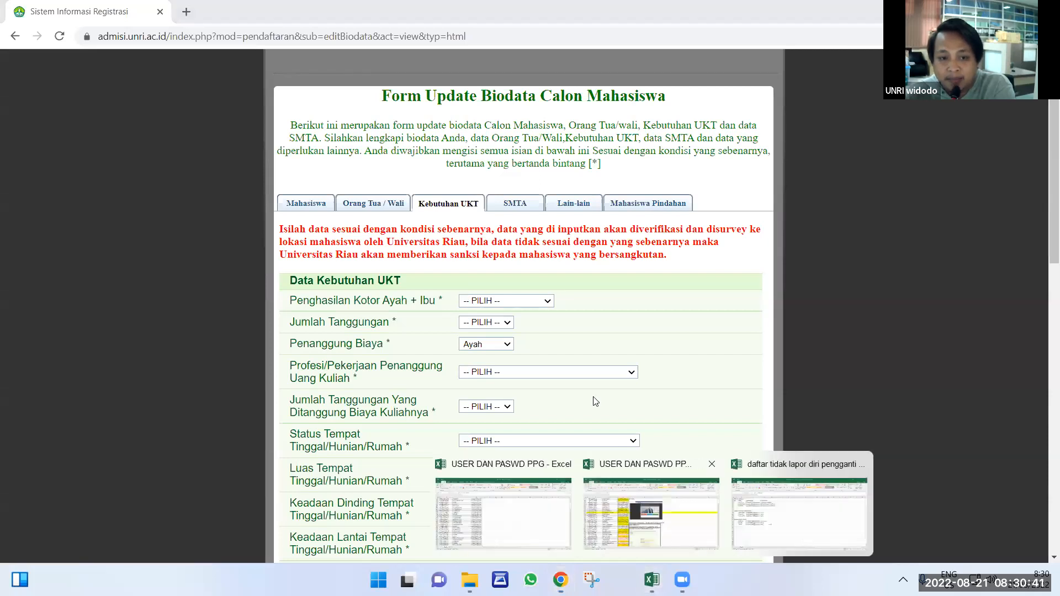
click(728, 311)
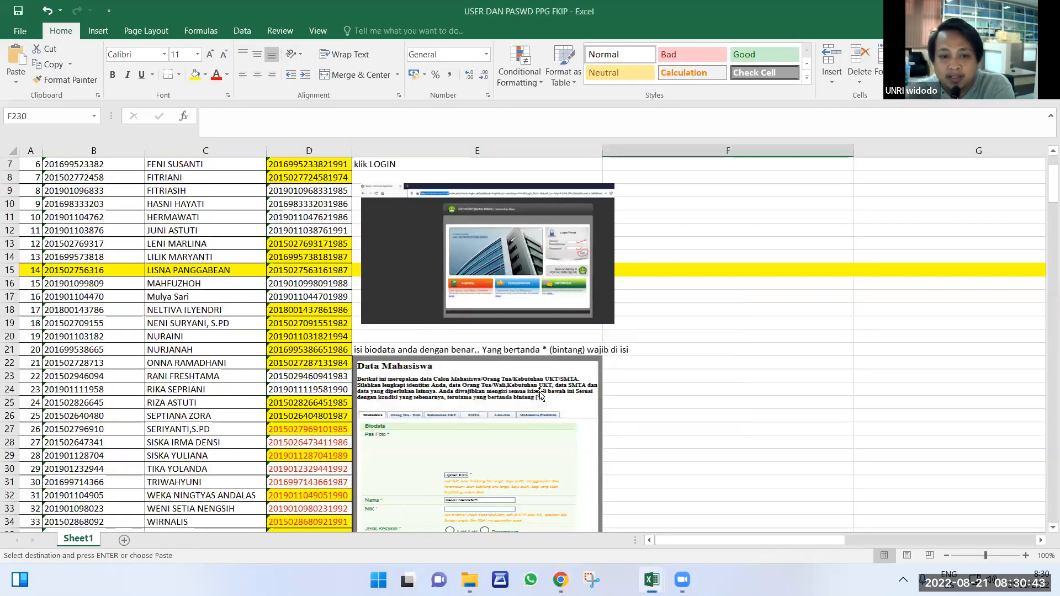
scroll(530, 396, down, 11)
scroll(529, 397, down, 3)
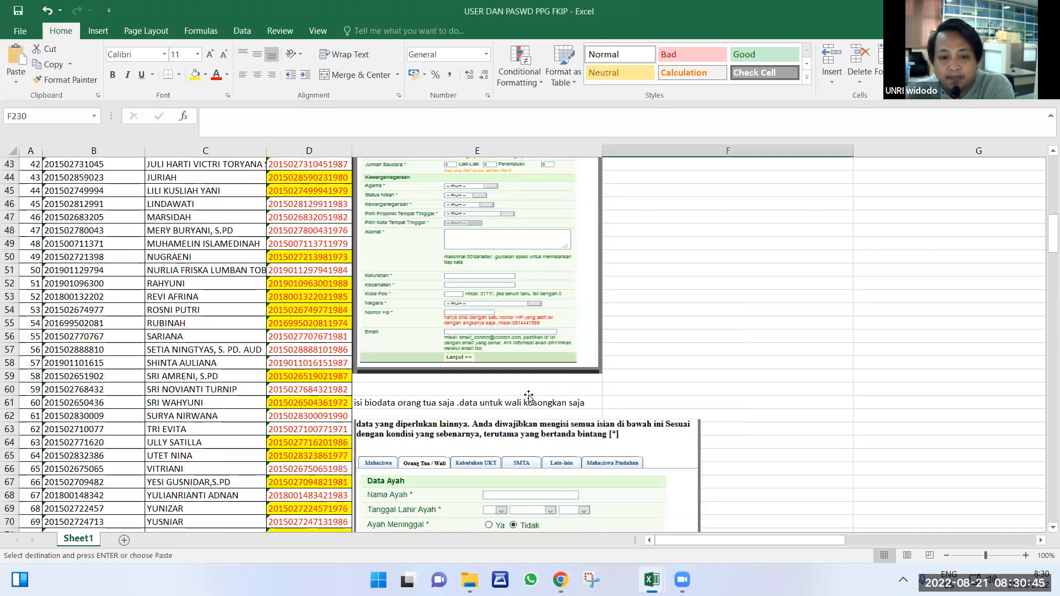
scroll(529, 397, down, 10)
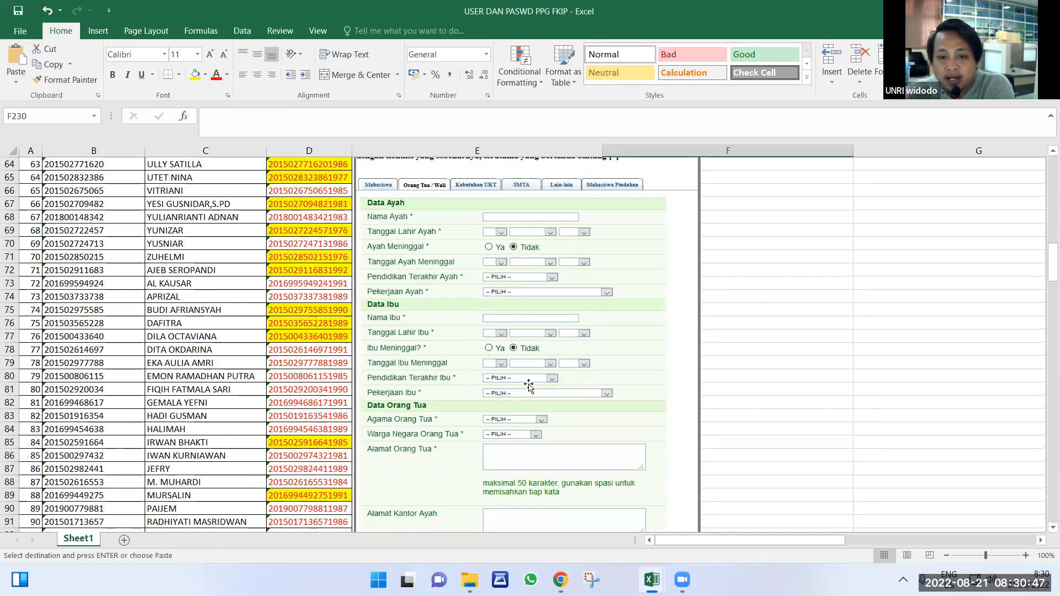
scroll(524, 302, down, 8)
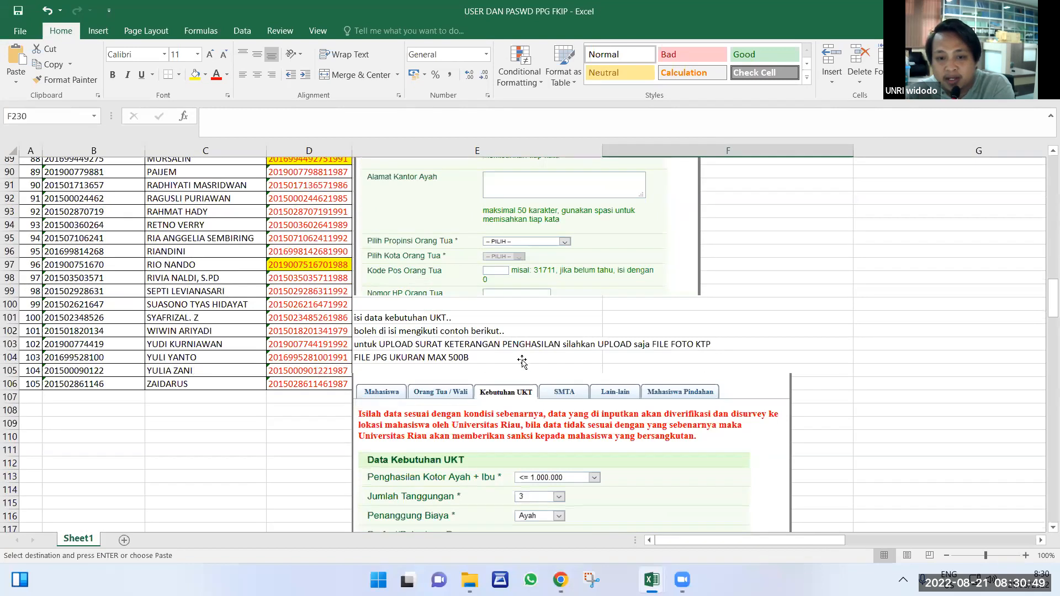
scroll(519, 396, down, 5)
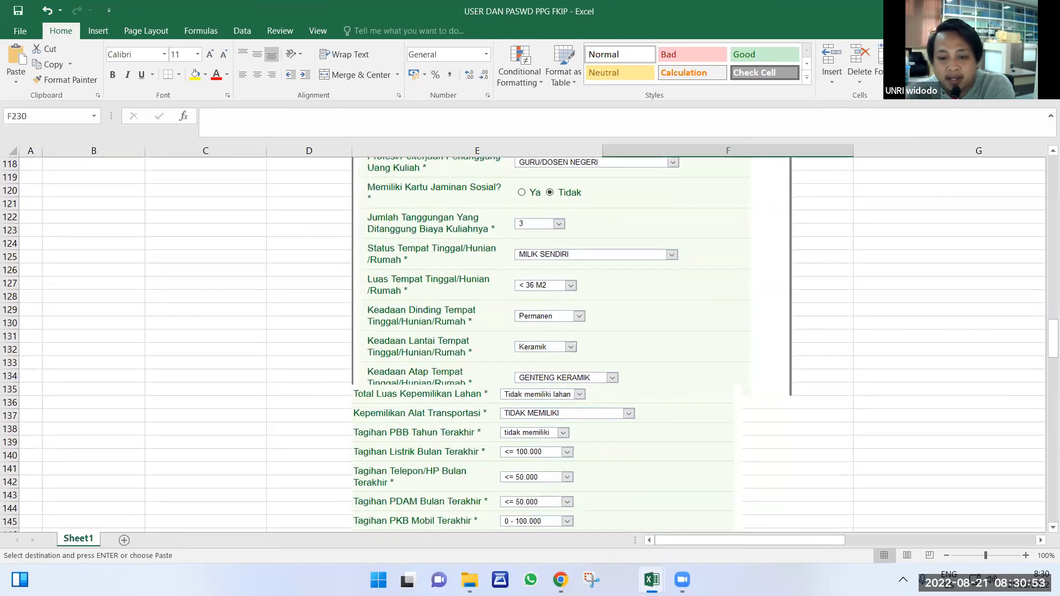
scroll(576, 313, down, 3)
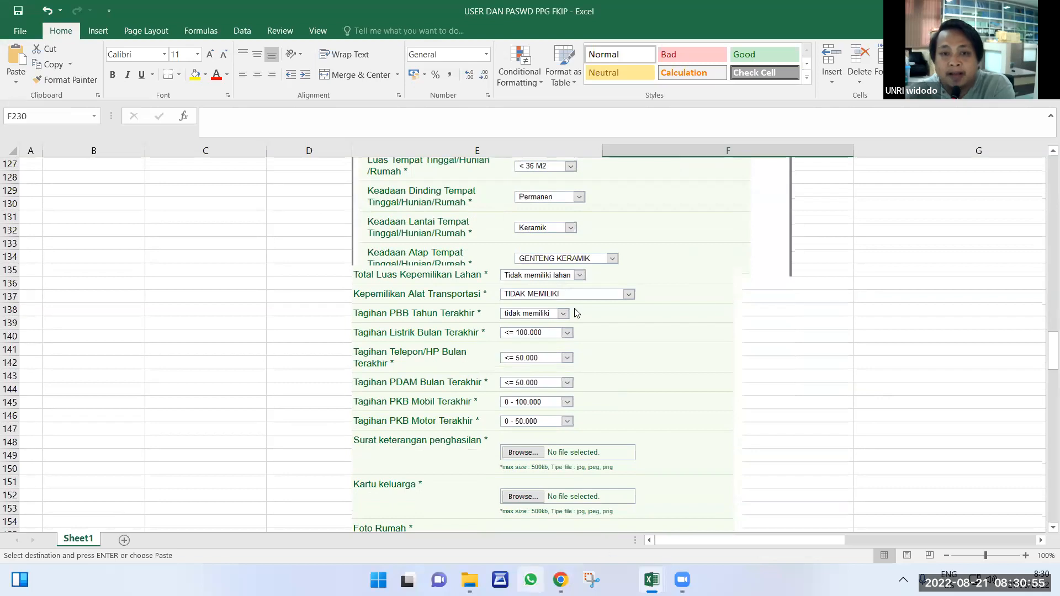
Back in the Chrome form, set Penghasilan Kotor Ayah + Ibu to <= 1.000.000.
click(560, 579)
click(634, 519)
scroll(497, 305, up, 1)
scroll(497, 304, down, 1)
click(497, 302)
click(491, 324)
click(494, 323)
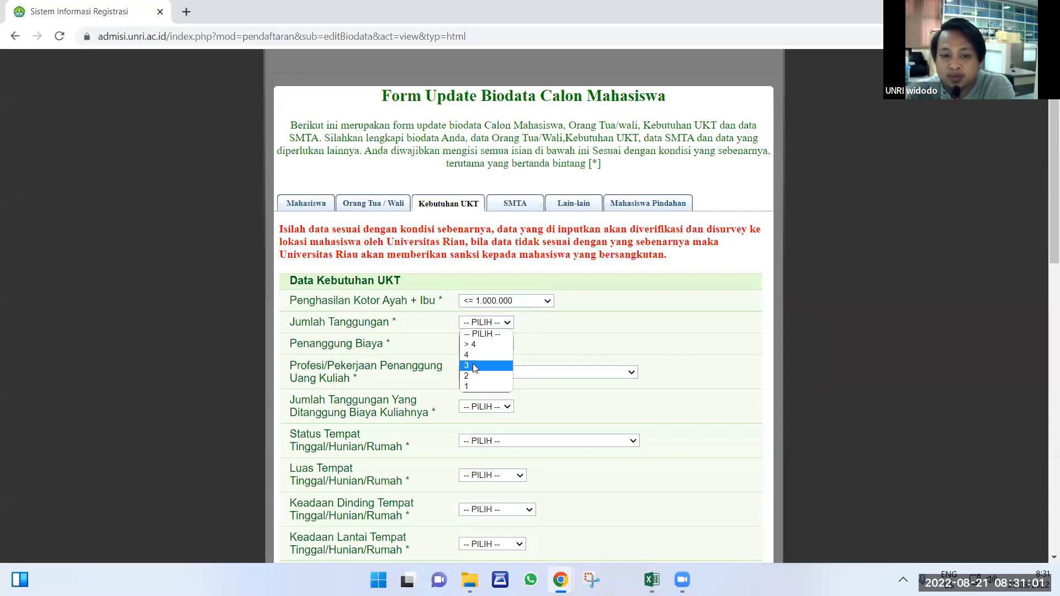
Choose 1 in the Jumlah Tanggungan dropdown and scroll further down the UKT form.
click(475, 385)
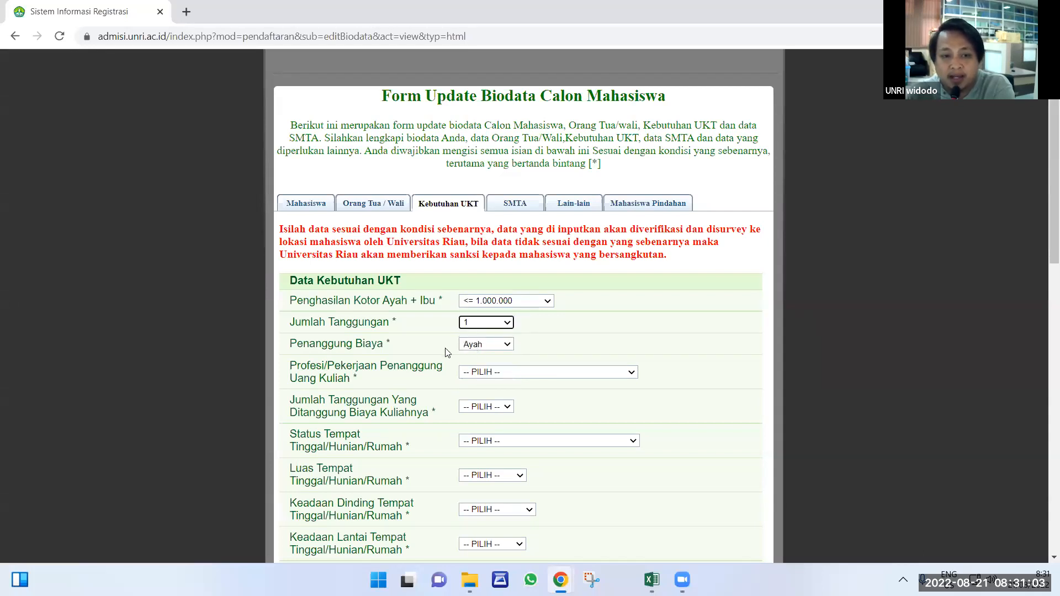
scroll(514, 343, down, 1)
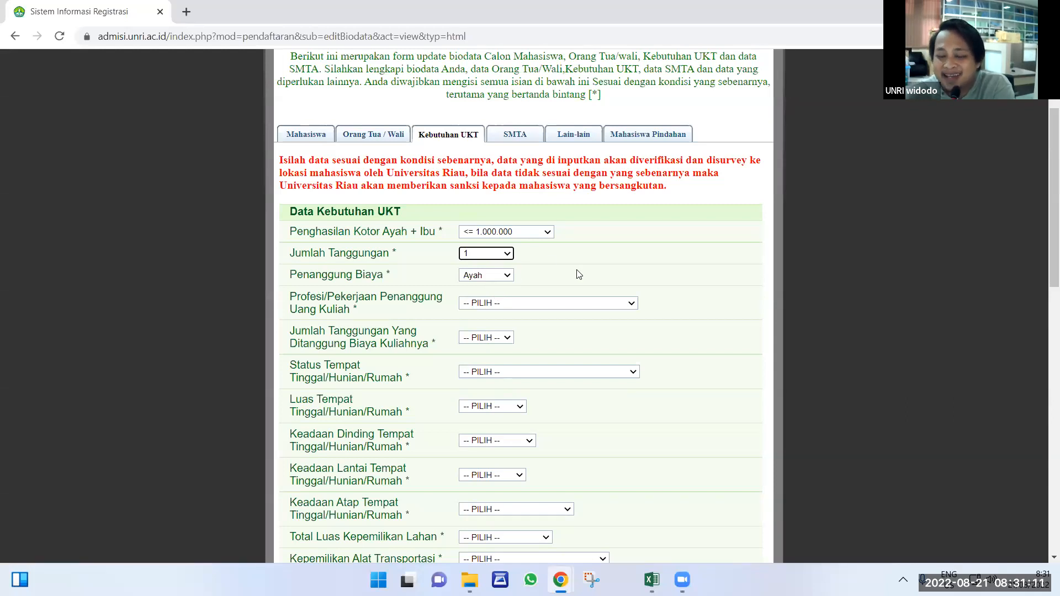
scroll(566, 259, down, 1)
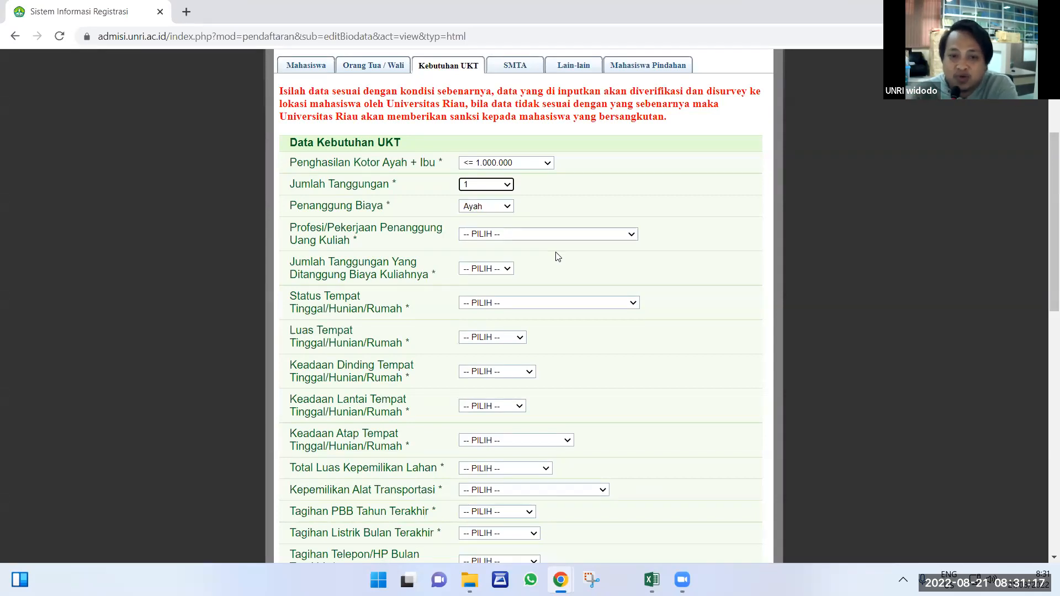
drag(403, 142, 283, 145)
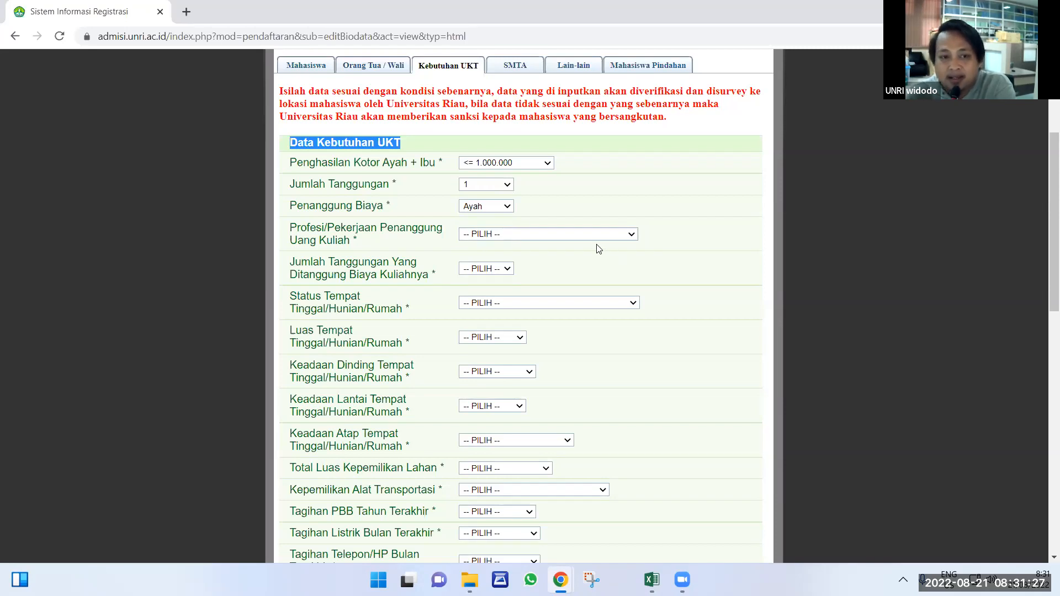
Set the fee payer's occupation to PETANI KARET, funded dependants to 1, and residence to MILIK SENDIRI.
click(506, 238)
click(497, 283)
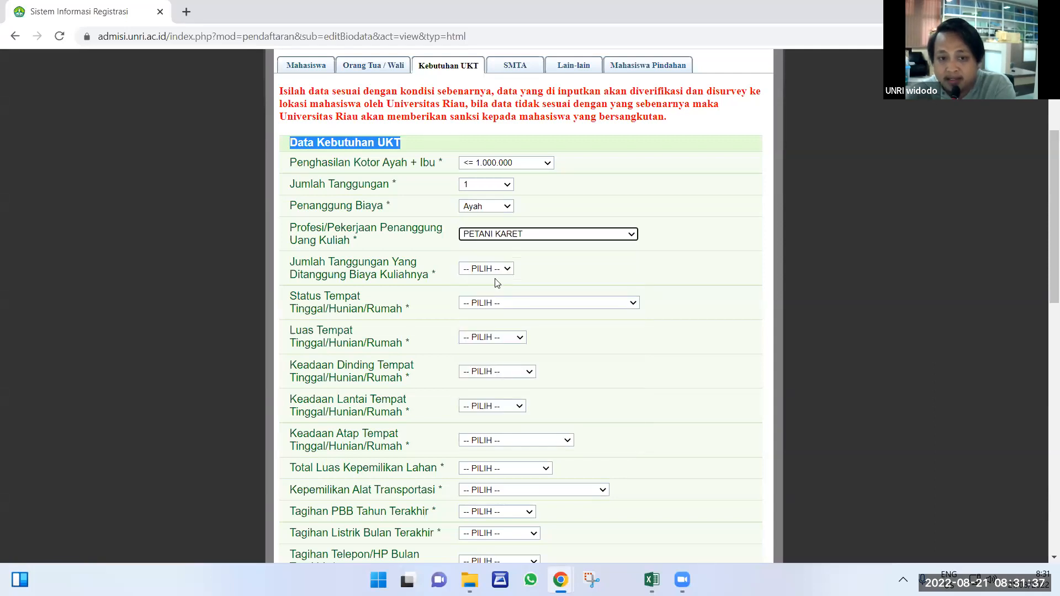
click(506, 271)
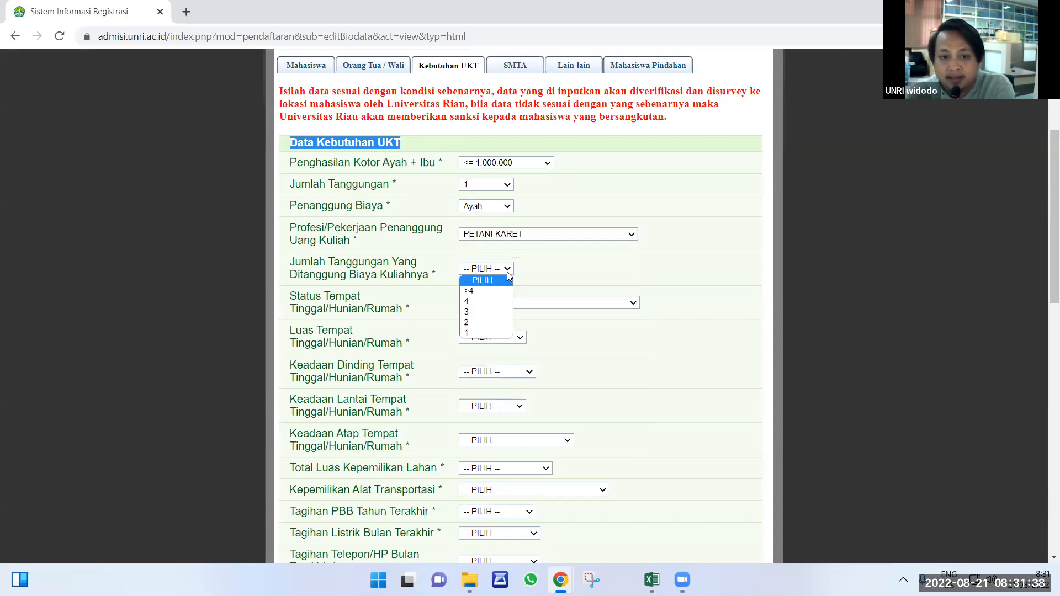
click(471, 335)
click(481, 305)
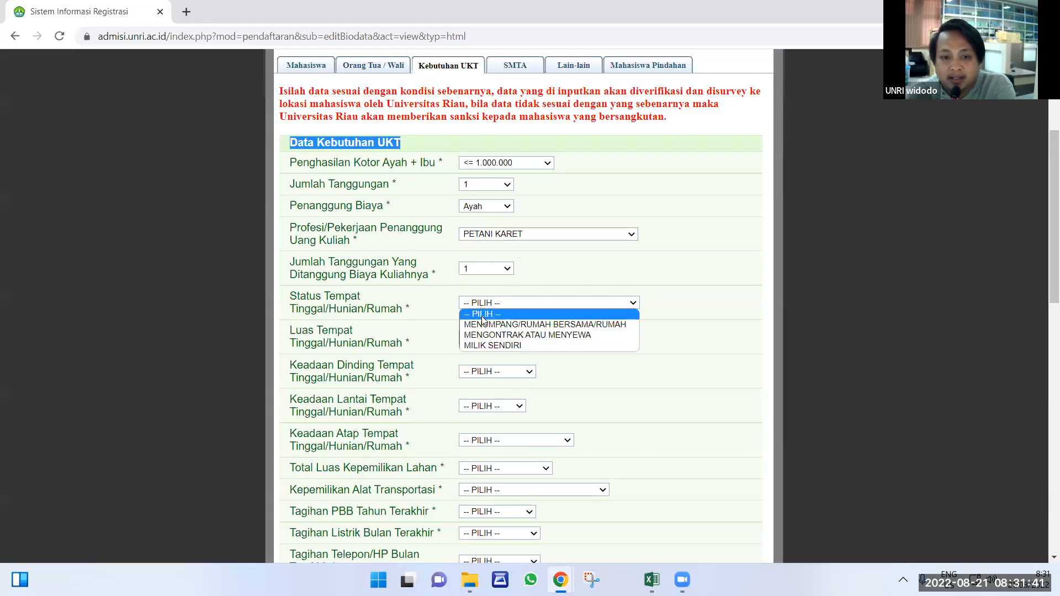
click(482, 346)
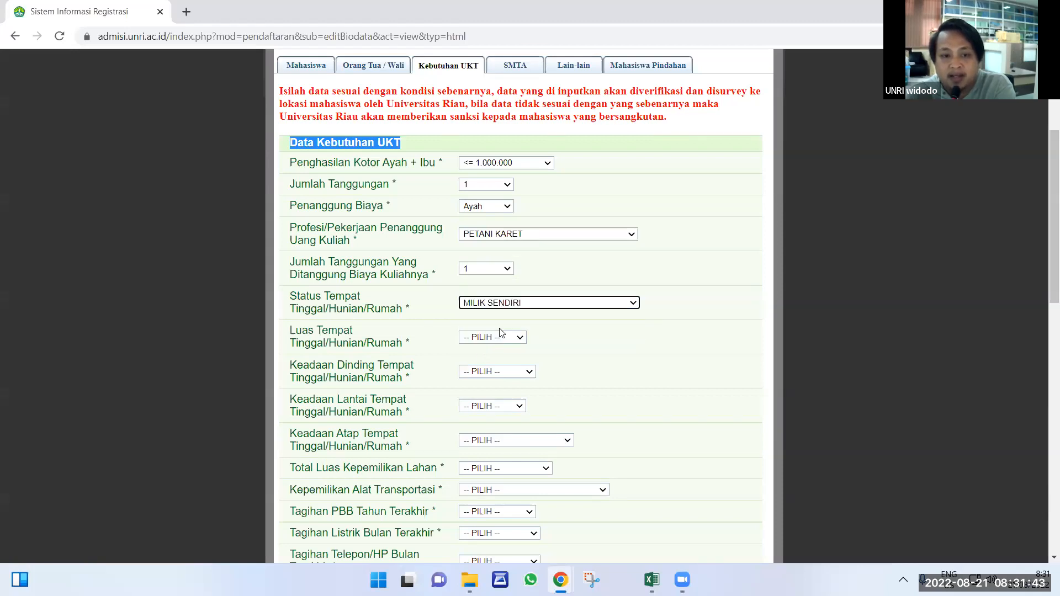
Set the house size to < 36 M2, with Permanen walls and a Keramik floor.
scroll(500, 332, down, 3)
click(492, 199)
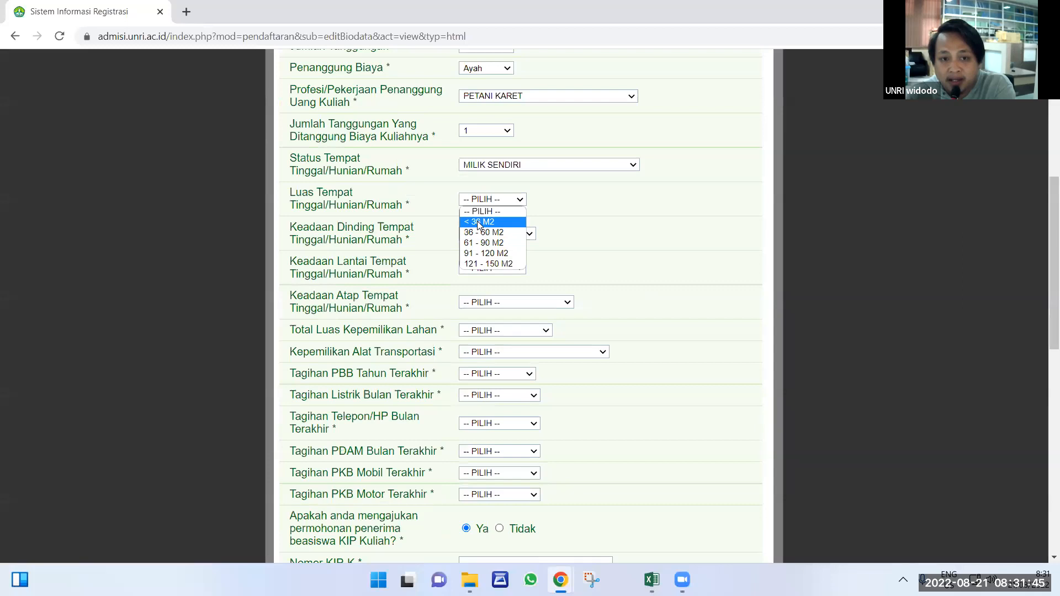
click(478, 222)
click(482, 234)
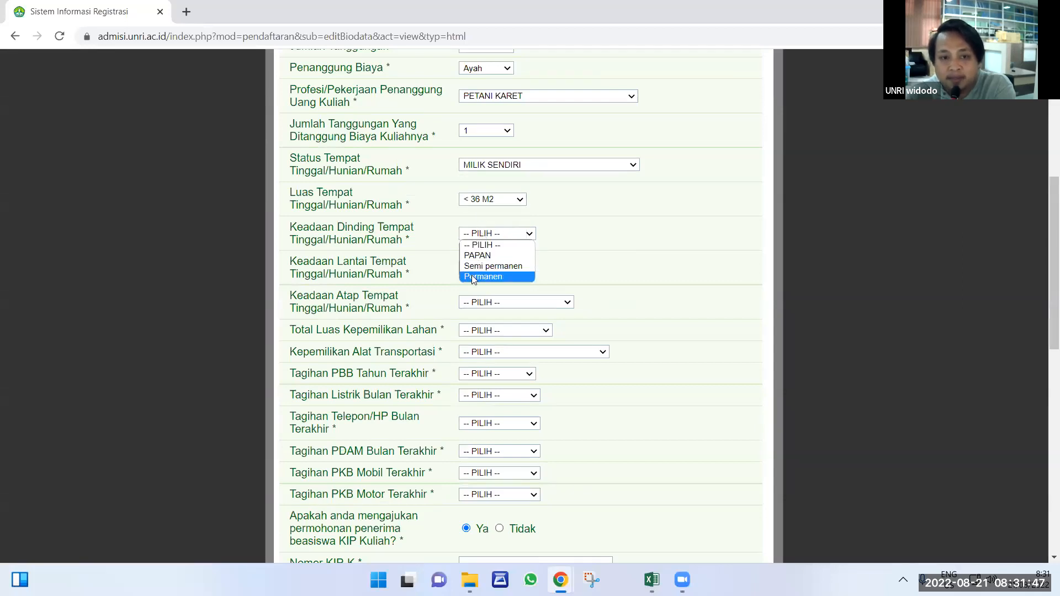
click(472, 275)
click(475, 269)
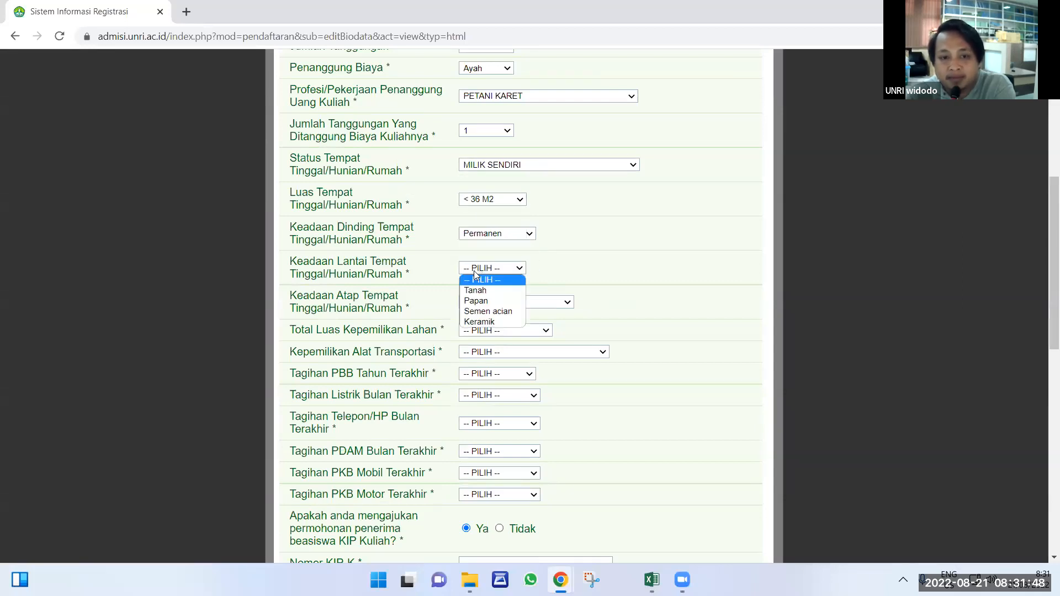
click(472, 322)
Set the roof to GENTENG KERAMIK, land to Tidak memiliki lahan, and transport to TIDAK MEMILIKI.
scroll(476, 166, down, 2)
click(476, 164)
click(481, 208)
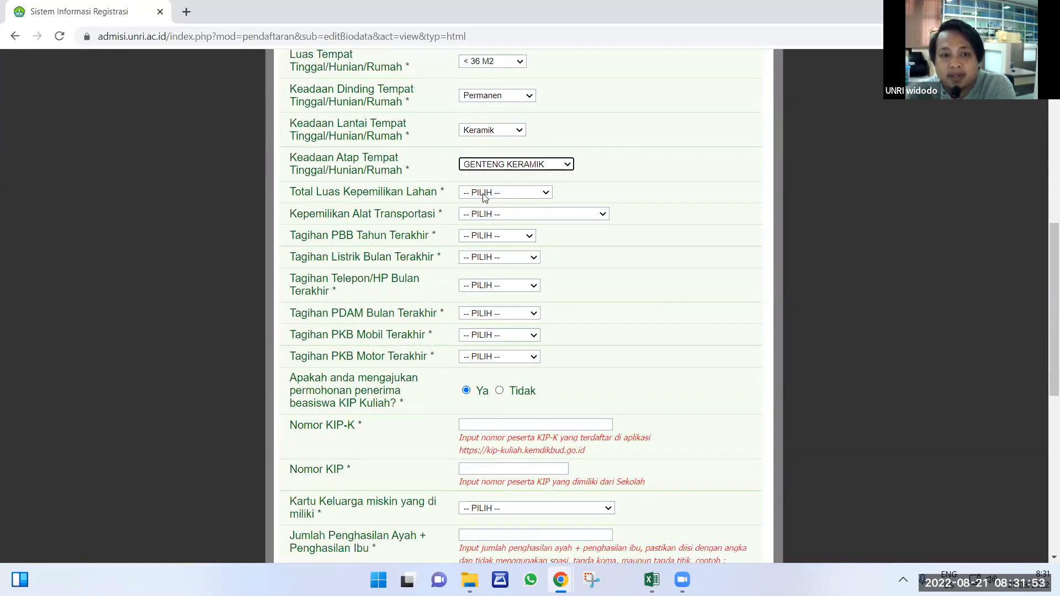
click(485, 194)
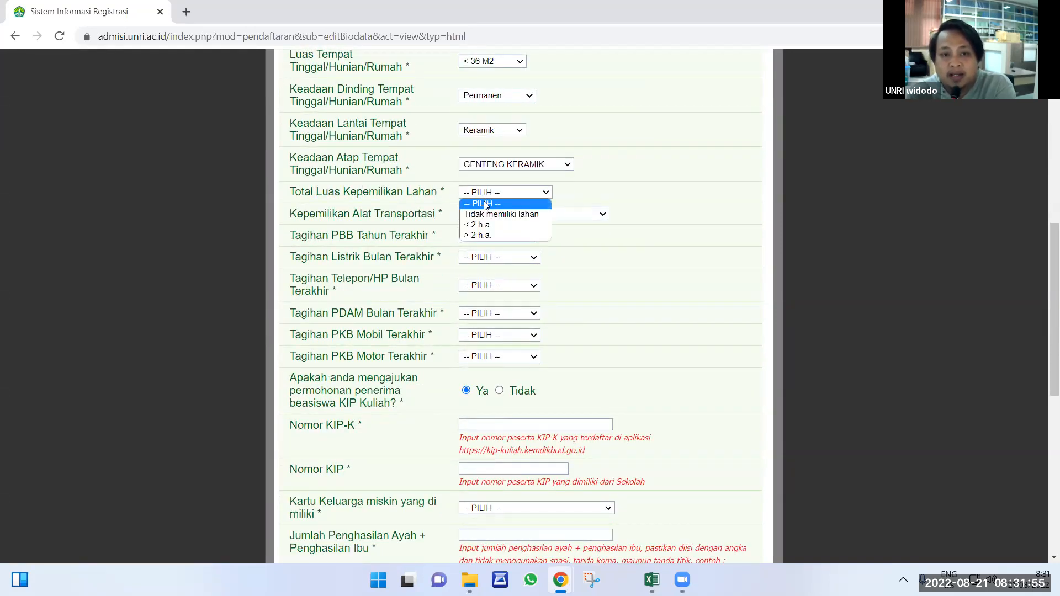
click(483, 215)
click(484, 215)
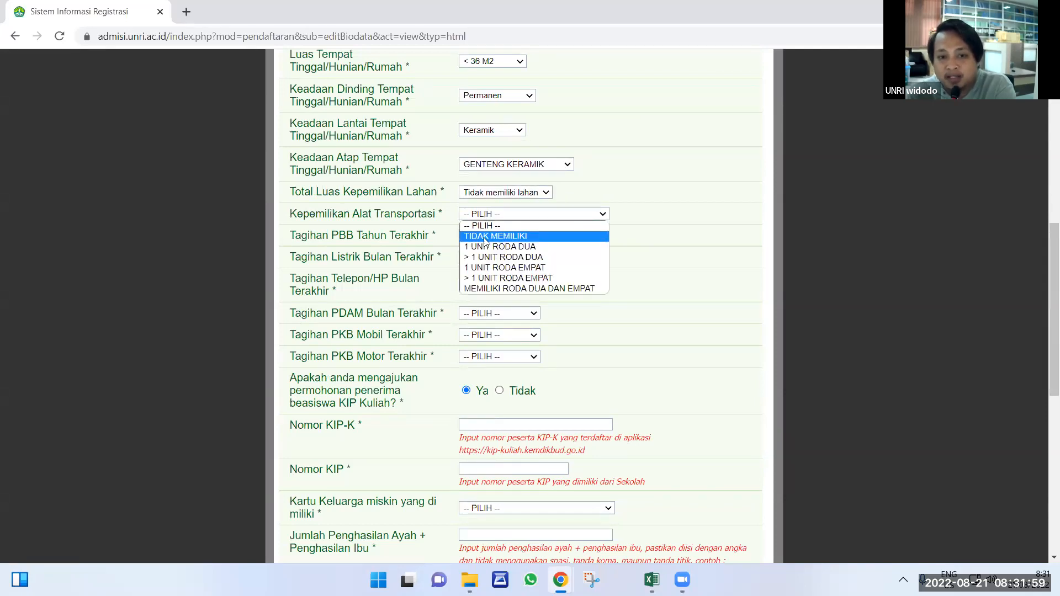
click(484, 237)
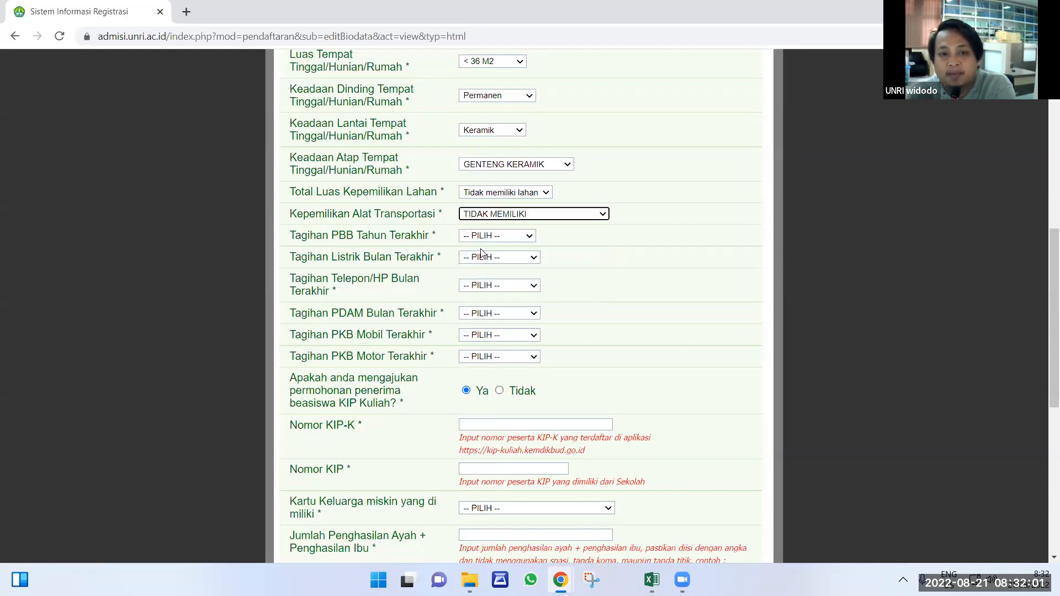
click(489, 236)
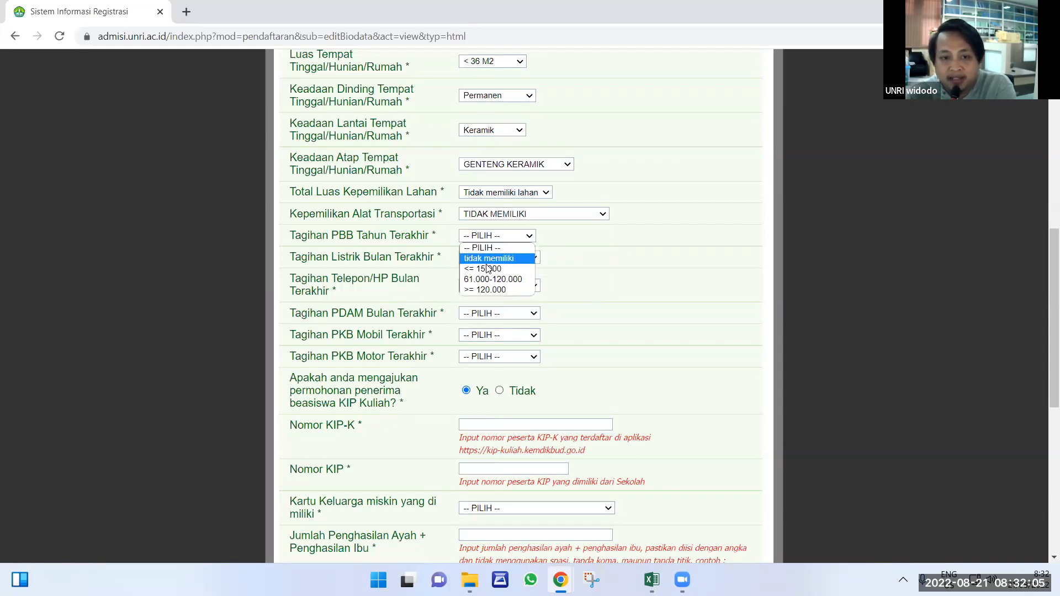
Set the PBB bill to <= 15.000, electricity to <= 100.000, and phone to <= 50.000.
click(488, 269)
click(486, 258)
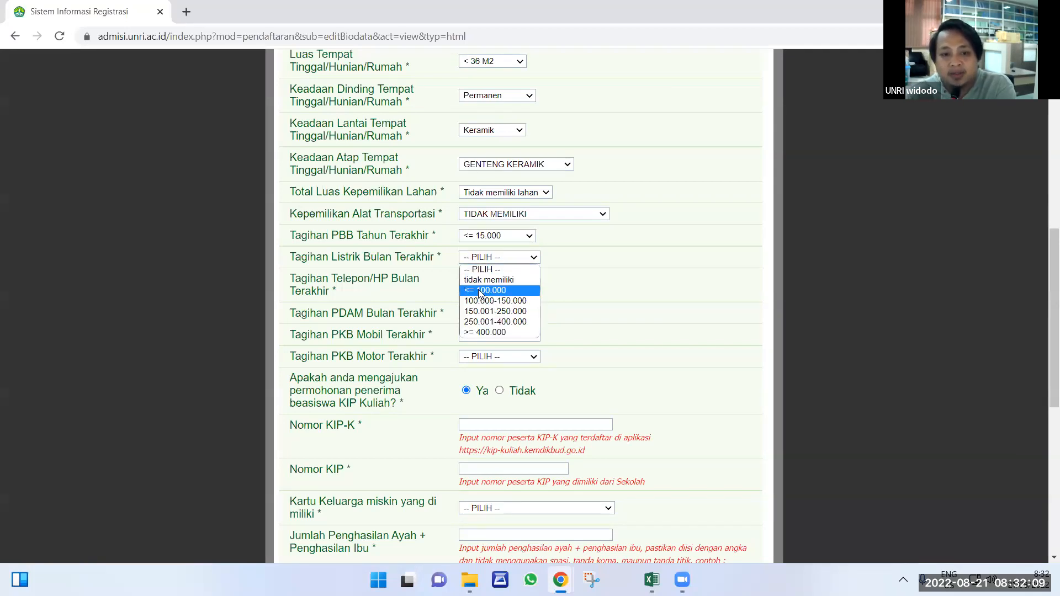
click(481, 280)
click(482, 258)
click(481, 290)
click(473, 285)
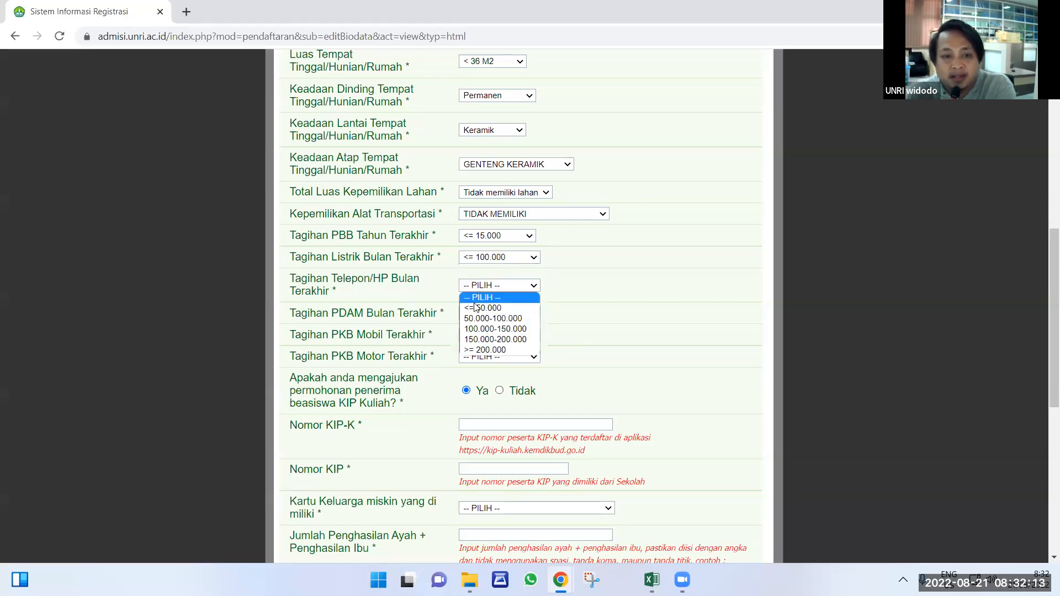
click(479, 303)
Mark the PDAM water bill, car tax and motorbike tax as tidak memiliki.
click(491, 313)
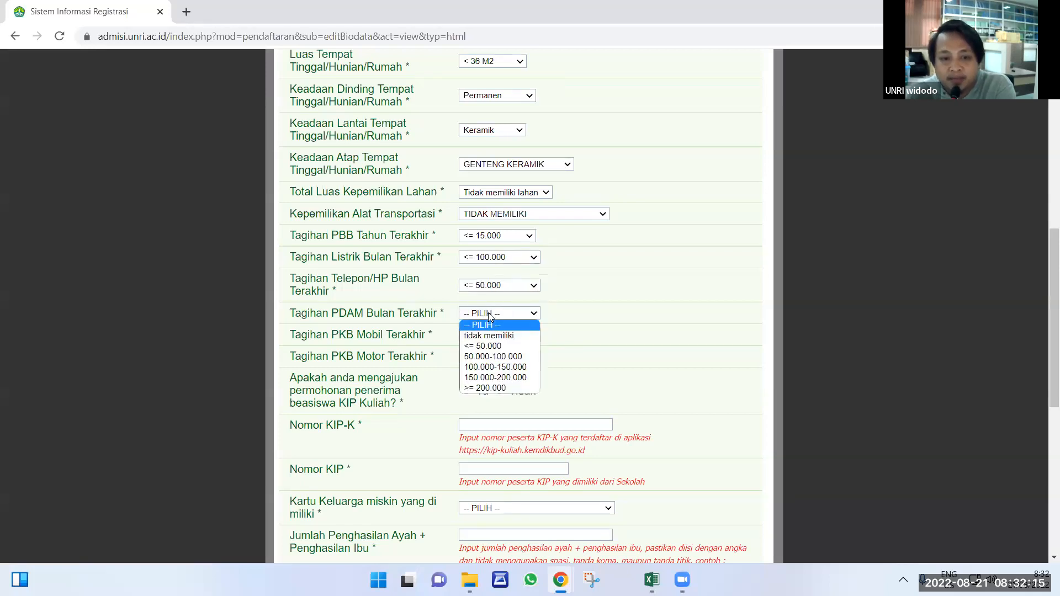
click(480, 335)
click(482, 338)
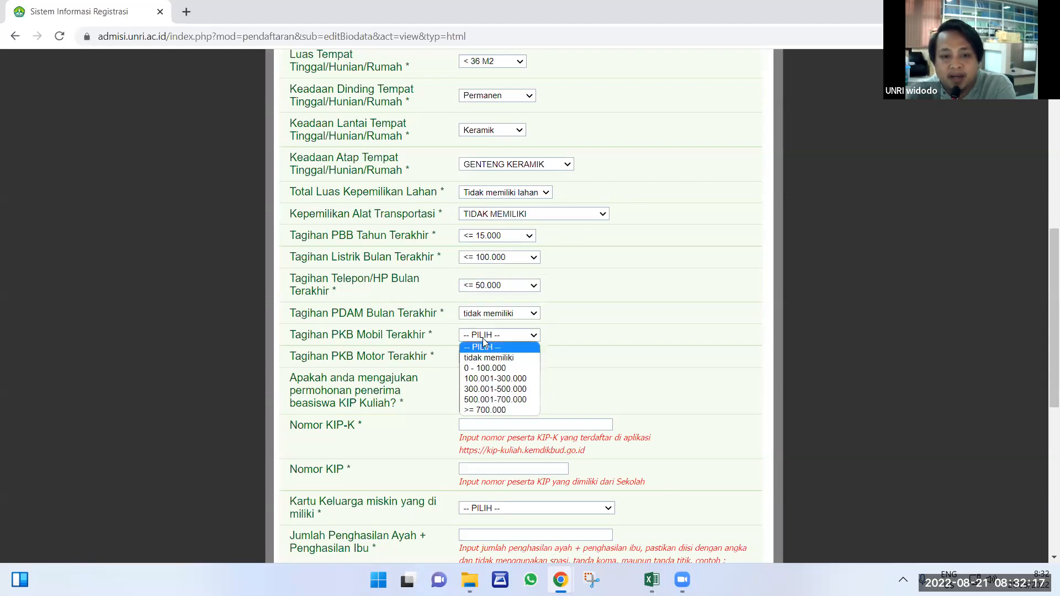
click(476, 354)
click(476, 358)
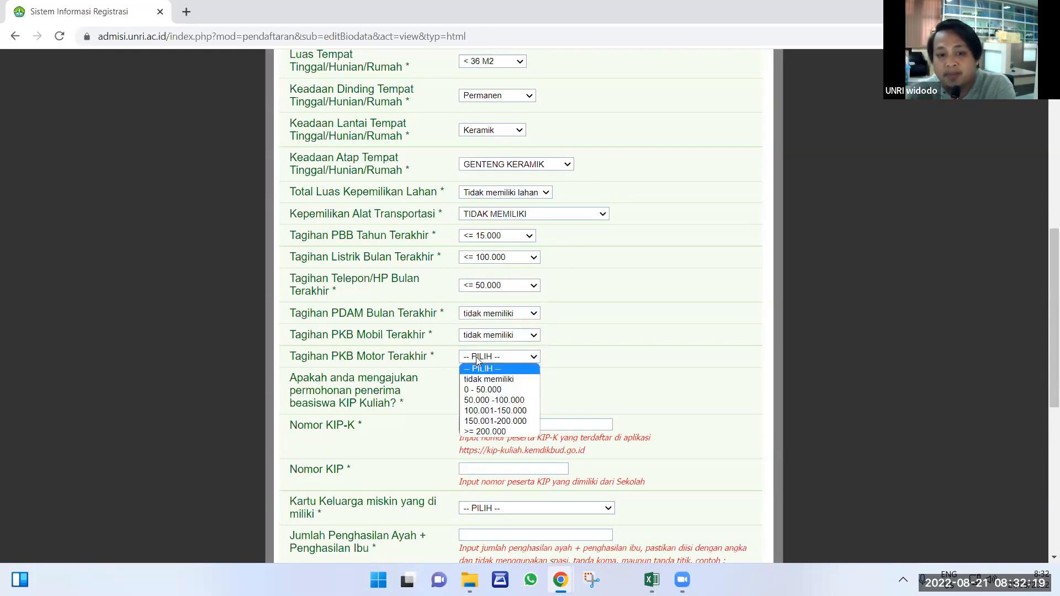
click(493, 369)
scroll(539, 294, down, 3)
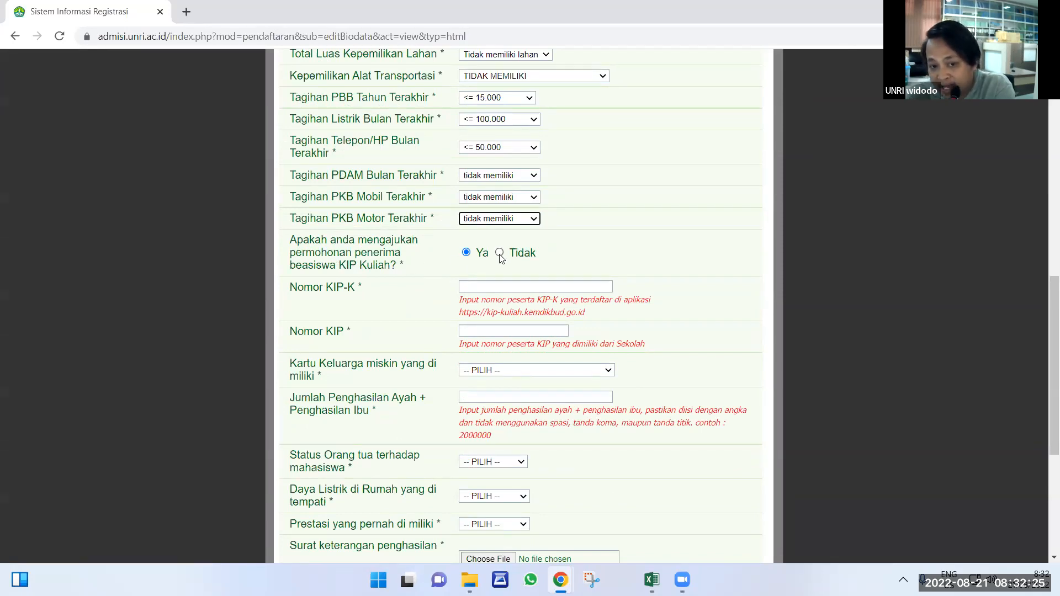
Answer Tidak to the KIP Kuliah question so the document upload fields appear.
click(500, 254)
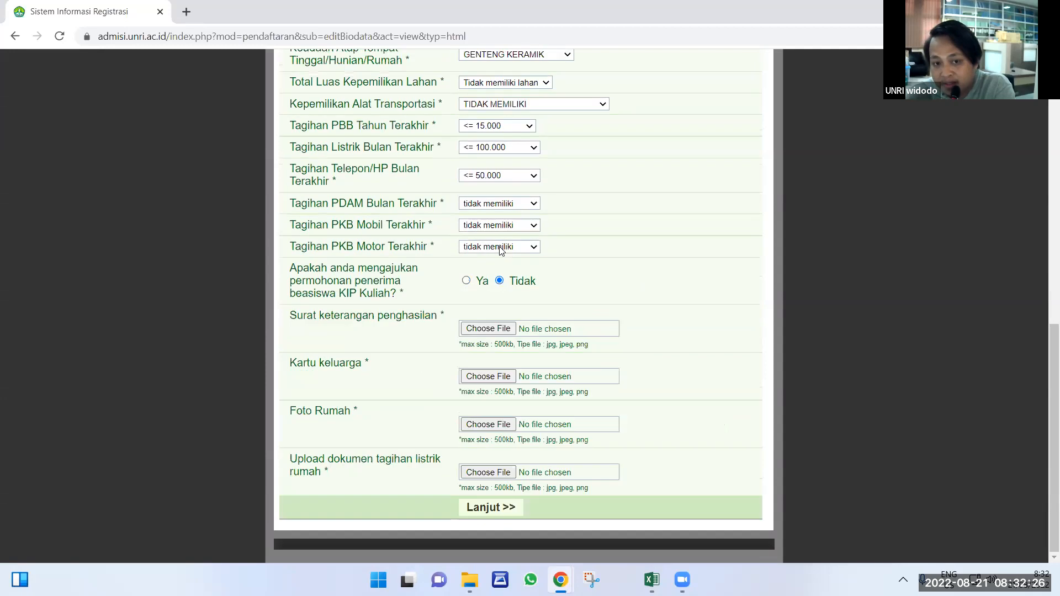
click(468, 281)
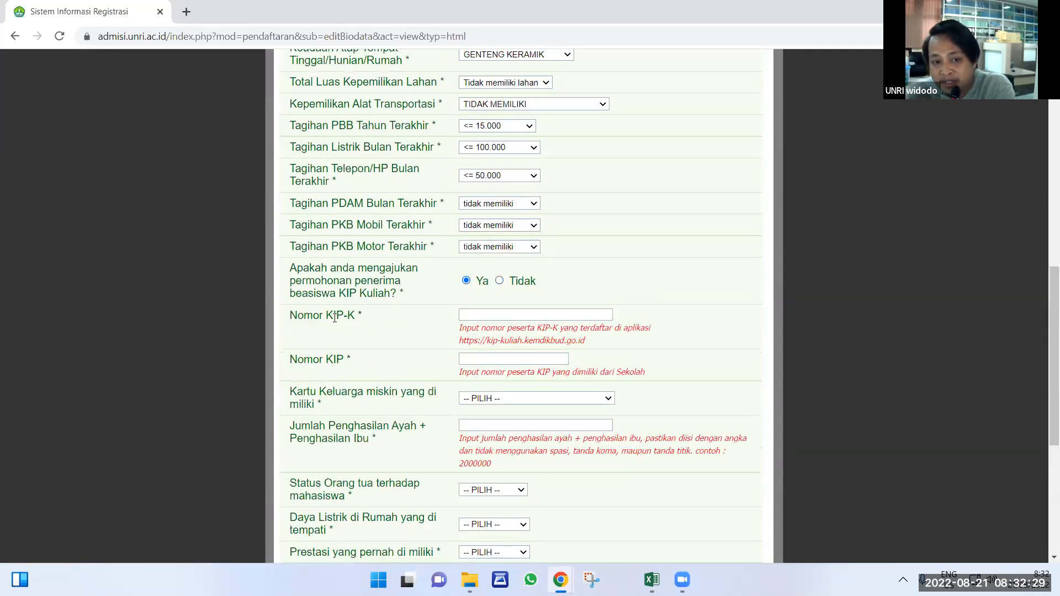
drag(327, 315, 355, 315)
drag(342, 359, 337, 360)
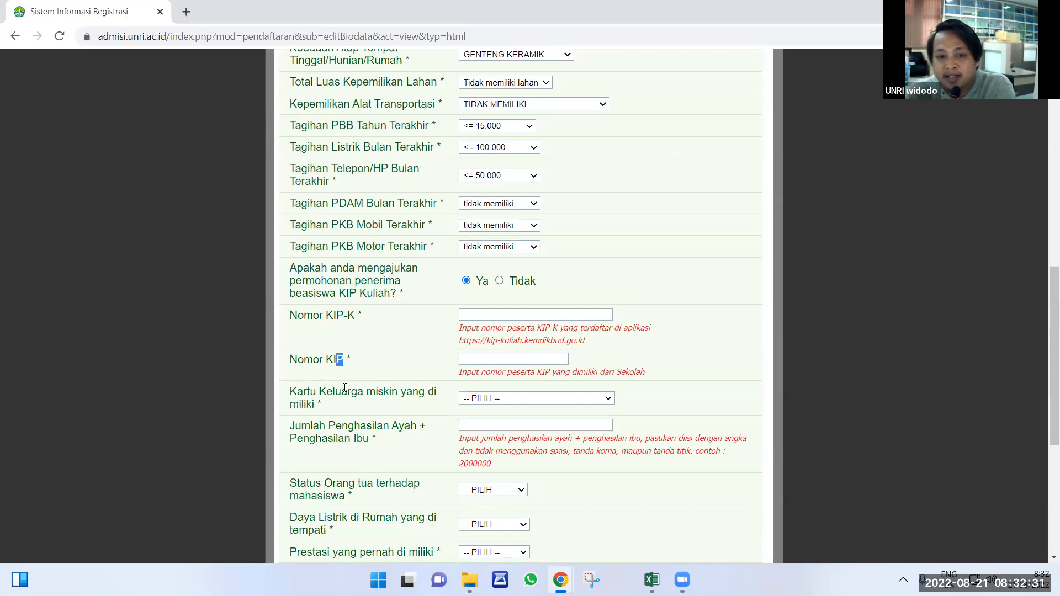
click(500, 281)
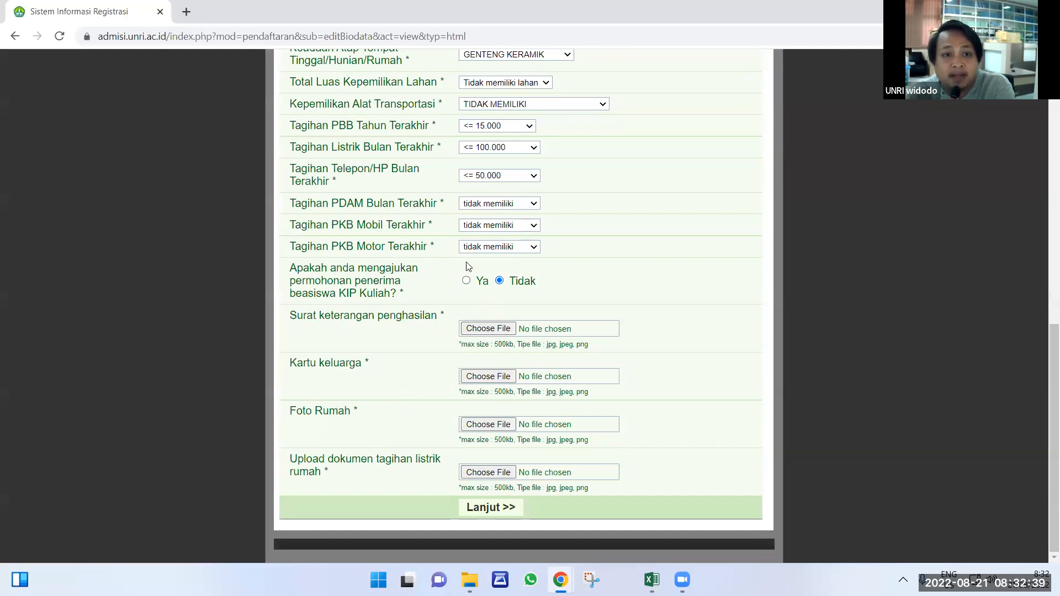
Change the electricity bill answer, then set it back to <= 100.000.
click(485, 148)
click(482, 171)
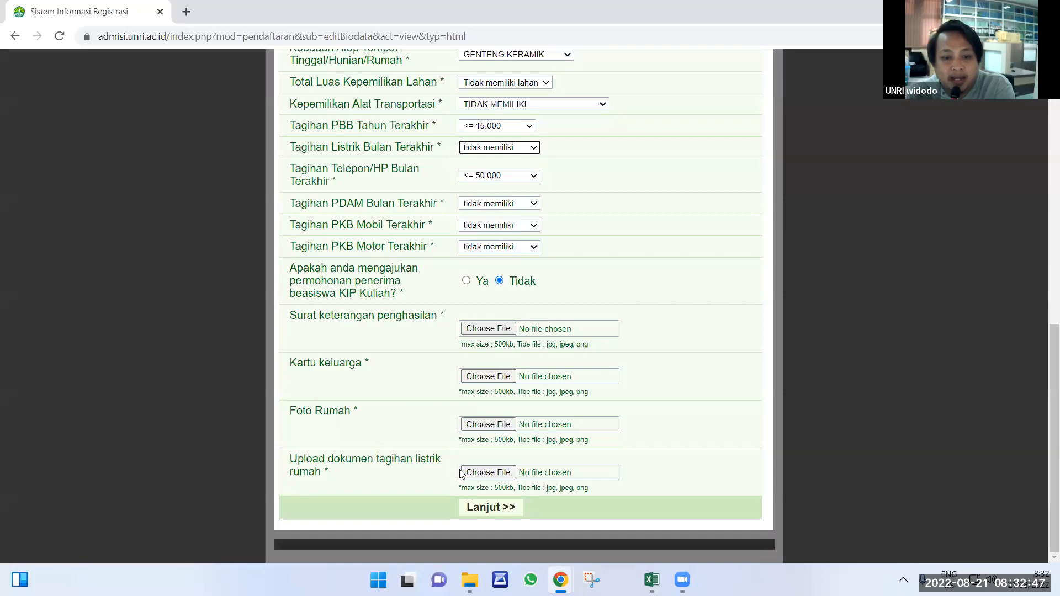
click(679, 320)
click(475, 148)
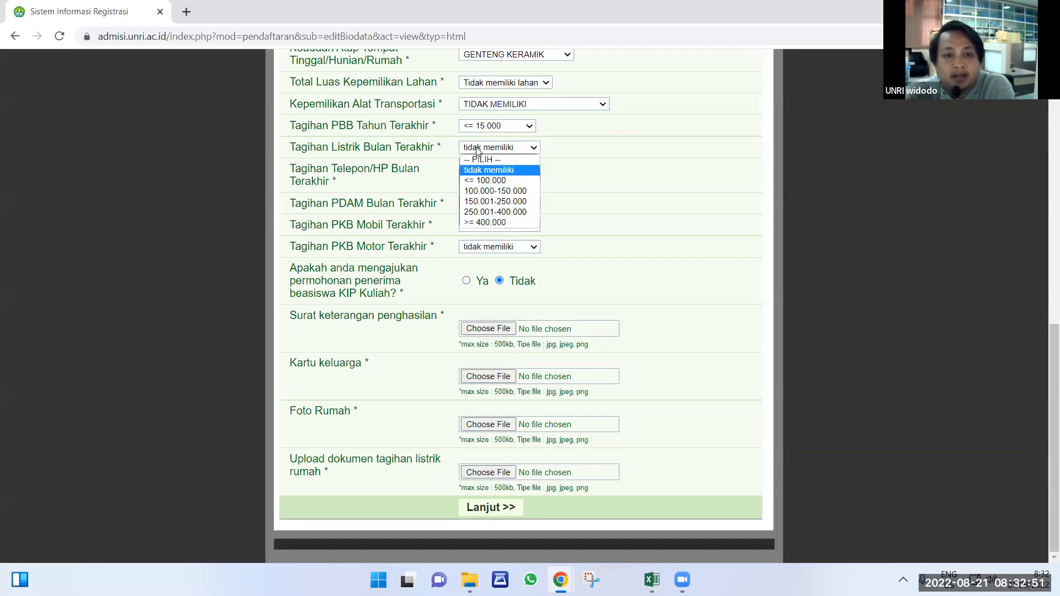
click(481, 160)
click(482, 148)
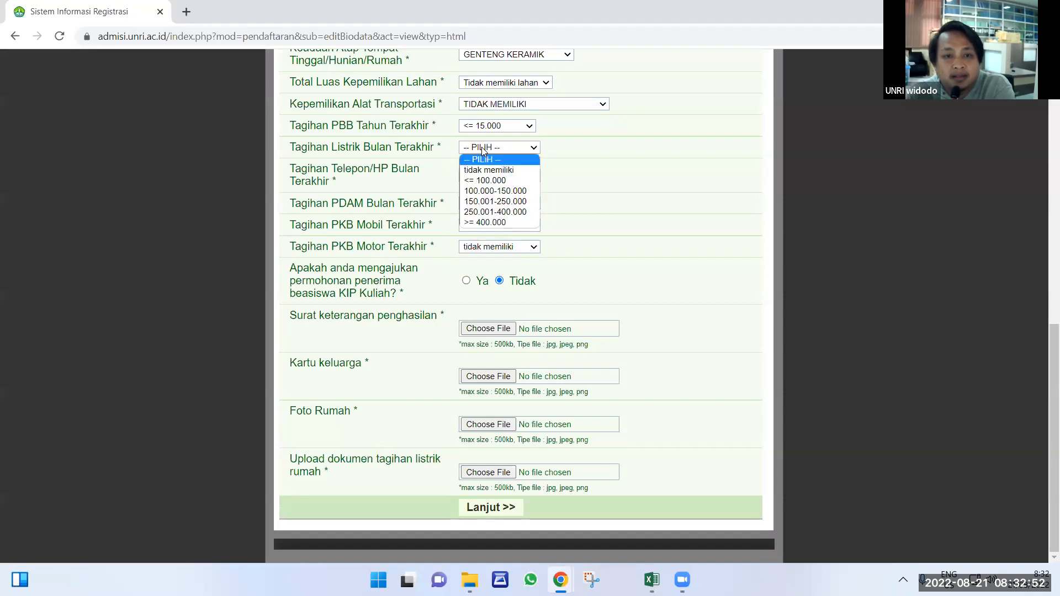
click(484, 182)
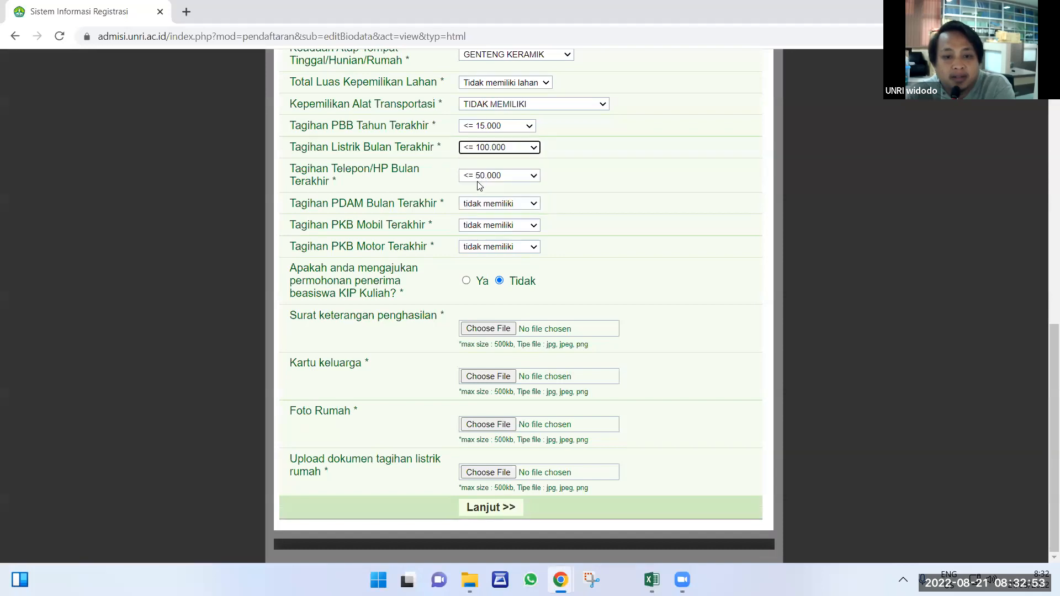
Attach the Capture image as the income certificate.
click(481, 329)
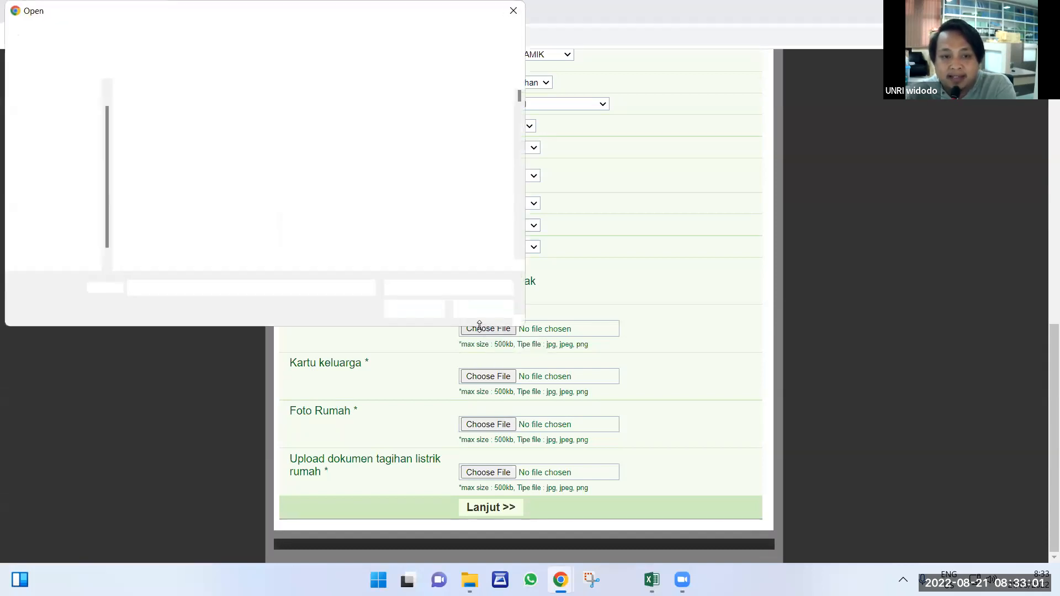
scroll(392, 193, down, 10)
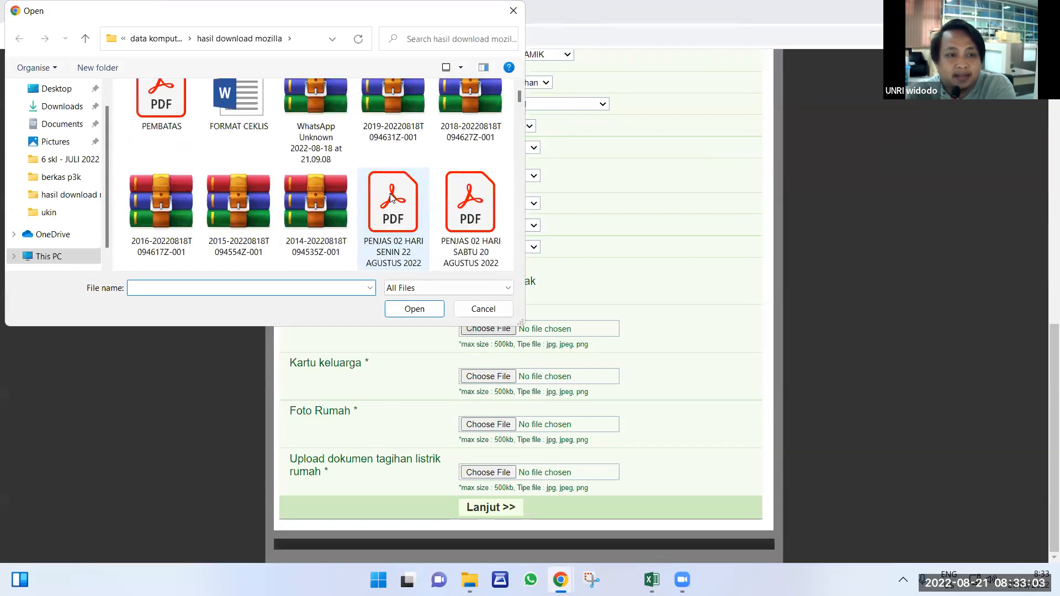
scroll(386, 208, down, 10)
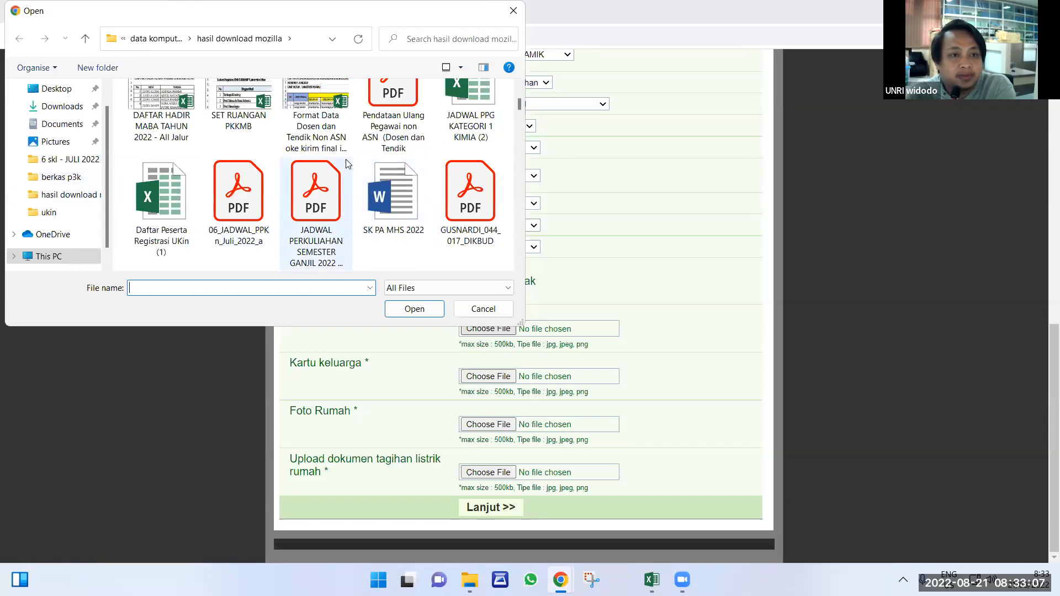
scroll(347, 163, down, 10)
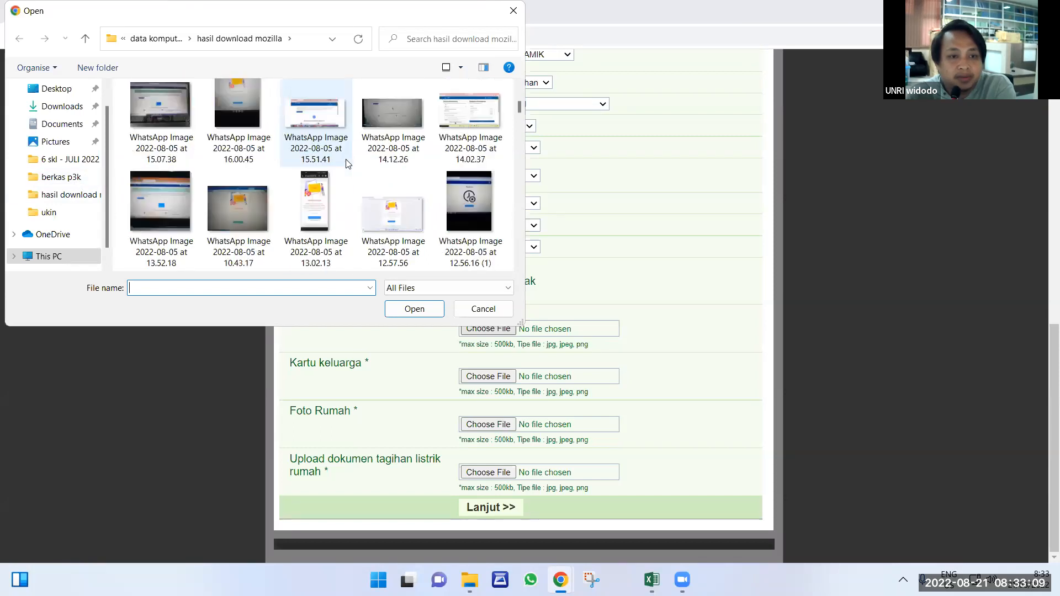
scroll(348, 163, down, 5)
scroll(348, 164, down, 10)
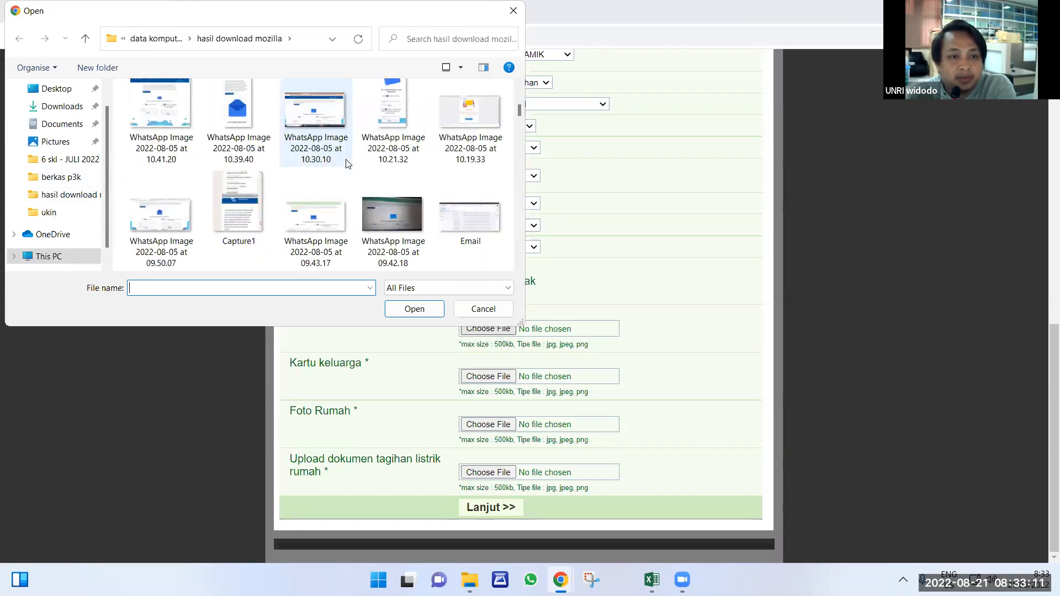
scroll(348, 163, down, 2)
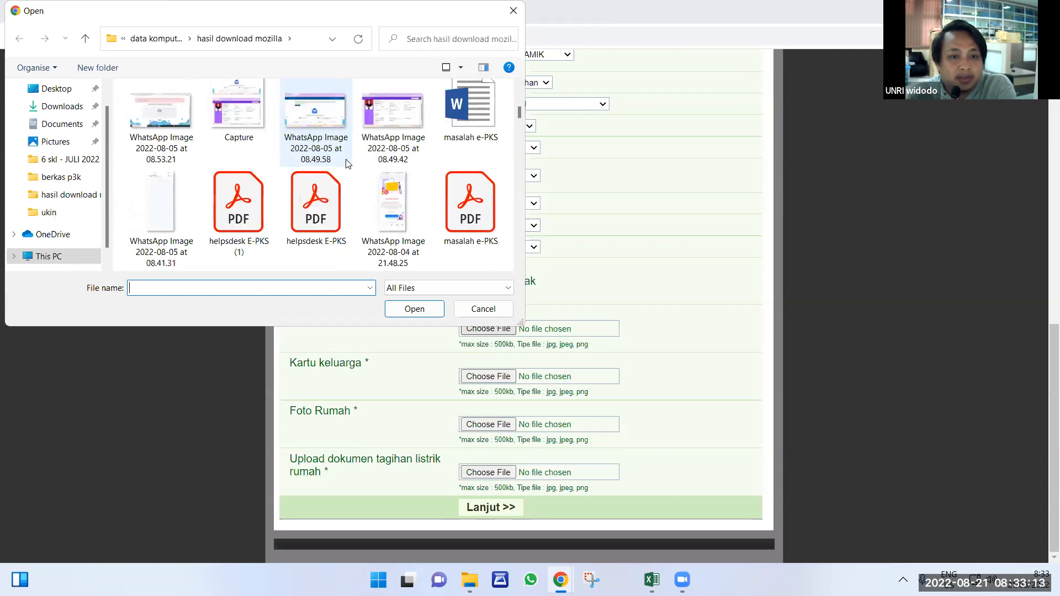
scroll(348, 163, up, 1)
scroll(348, 163, up, 2)
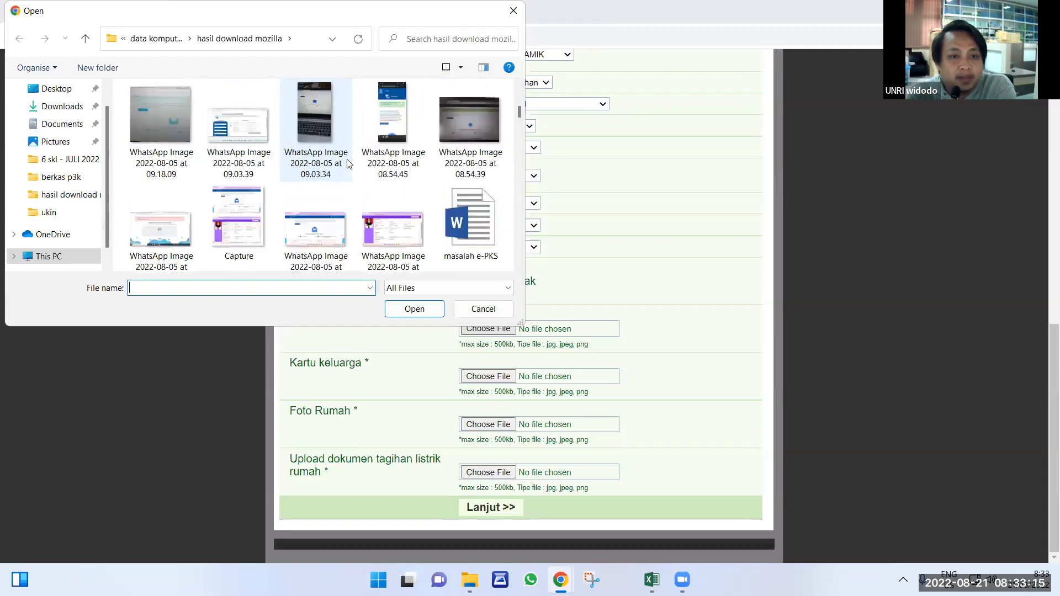
click(244, 228)
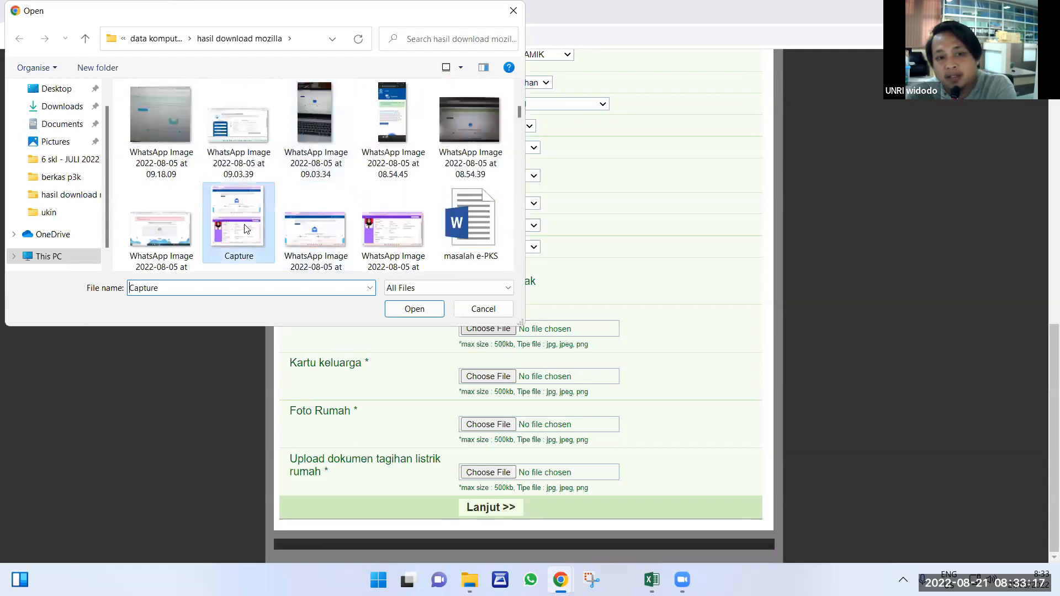
click(414, 309)
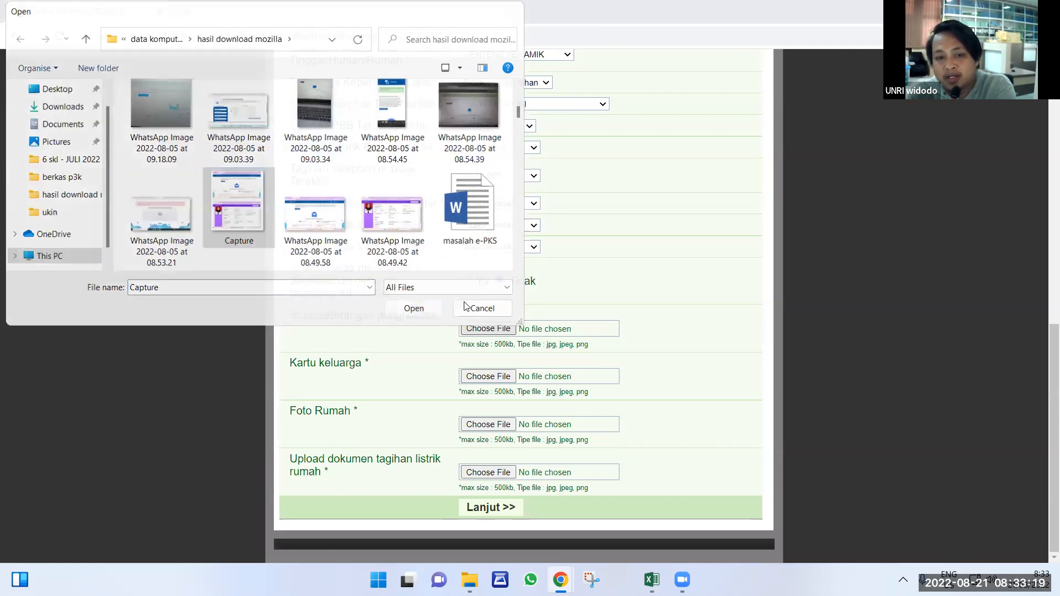
Attach WhatsApp Image 15.51.41 to the Kartu keluarga and Foto Rumah uploads.
click(499, 377)
scroll(316, 224, down, 10)
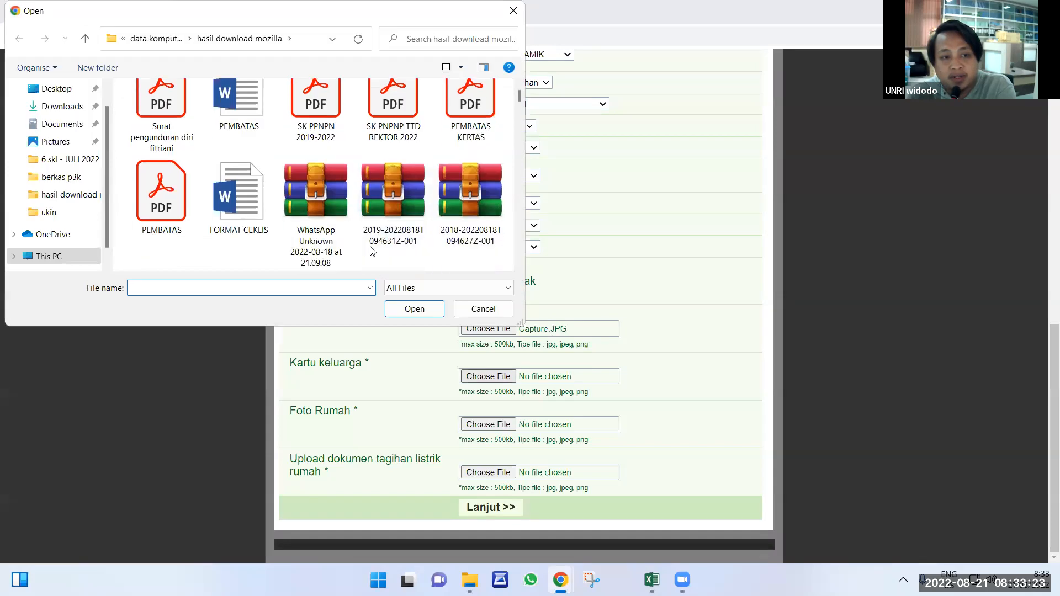
scroll(316, 224, down, 10)
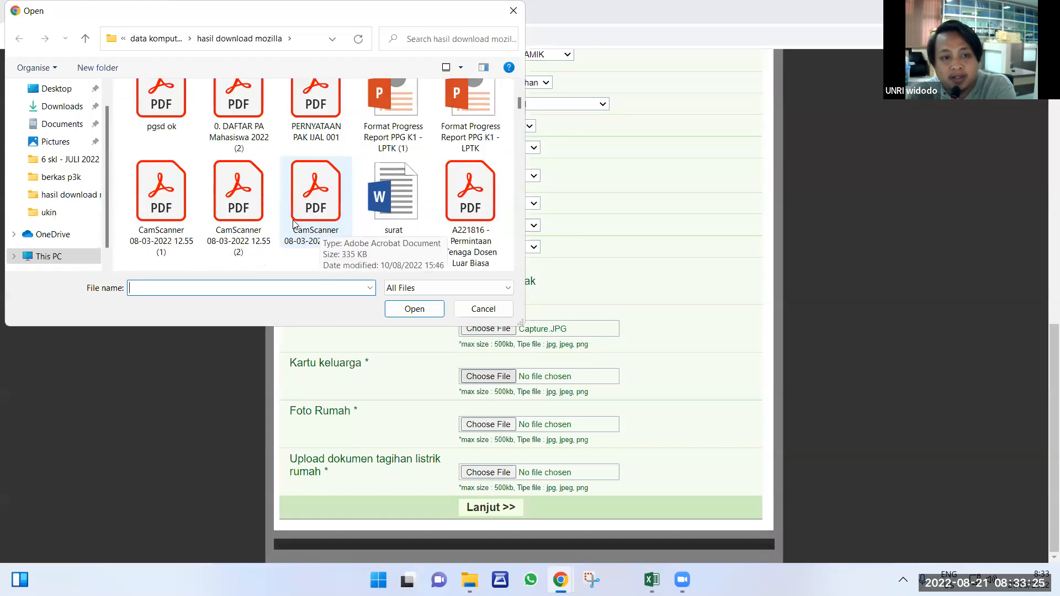
scroll(293, 215, down, 6)
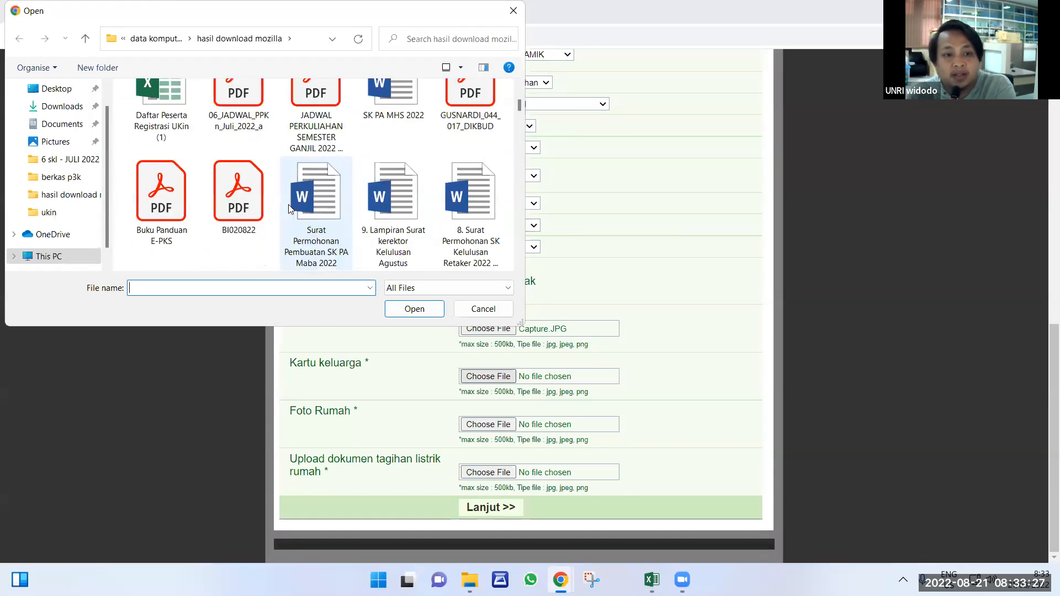
click(303, 219)
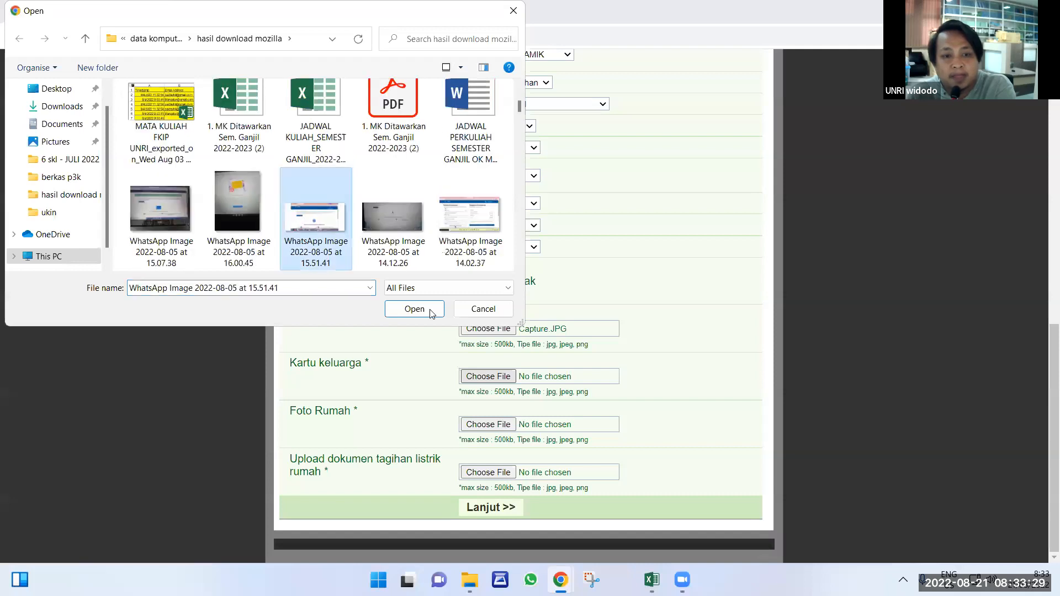
click(414, 309)
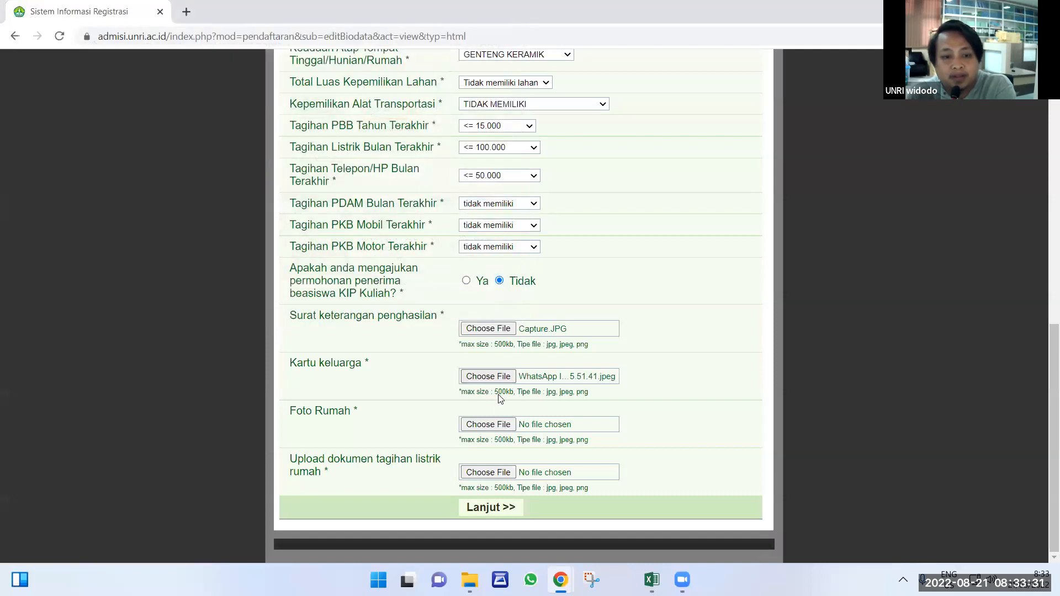
click(487, 425)
scroll(287, 220, down, 9)
scroll(287, 220, down, 10)
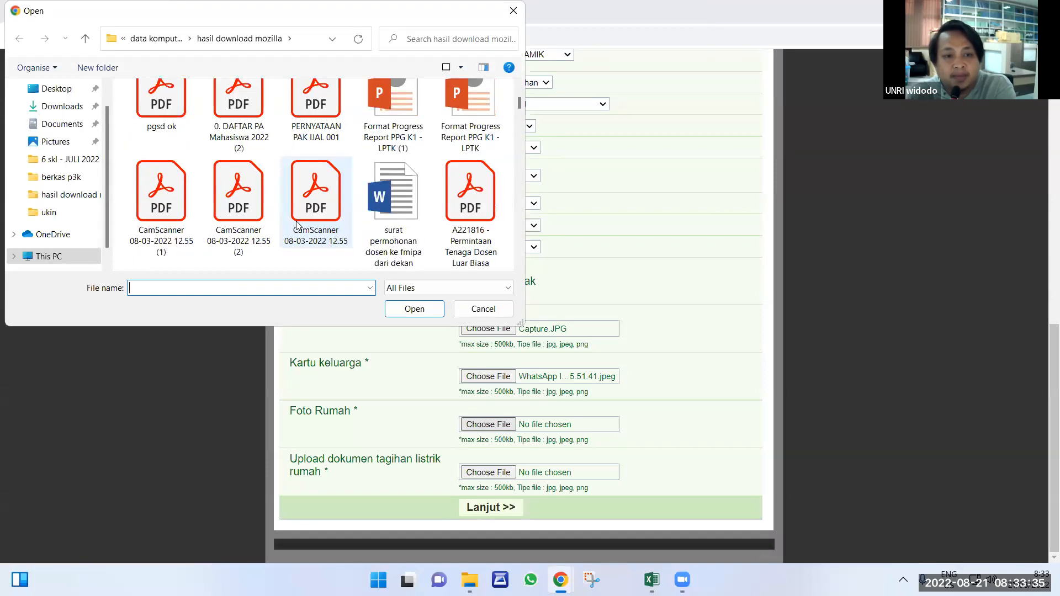
click(298, 220)
click(417, 312)
Attach WhatsApp Image 15.51.41 to the tagihan listrik upload and continue to the SMTA data.
click(478, 474)
scroll(309, 237, down, 3)
scroll(303, 235, down, 15)
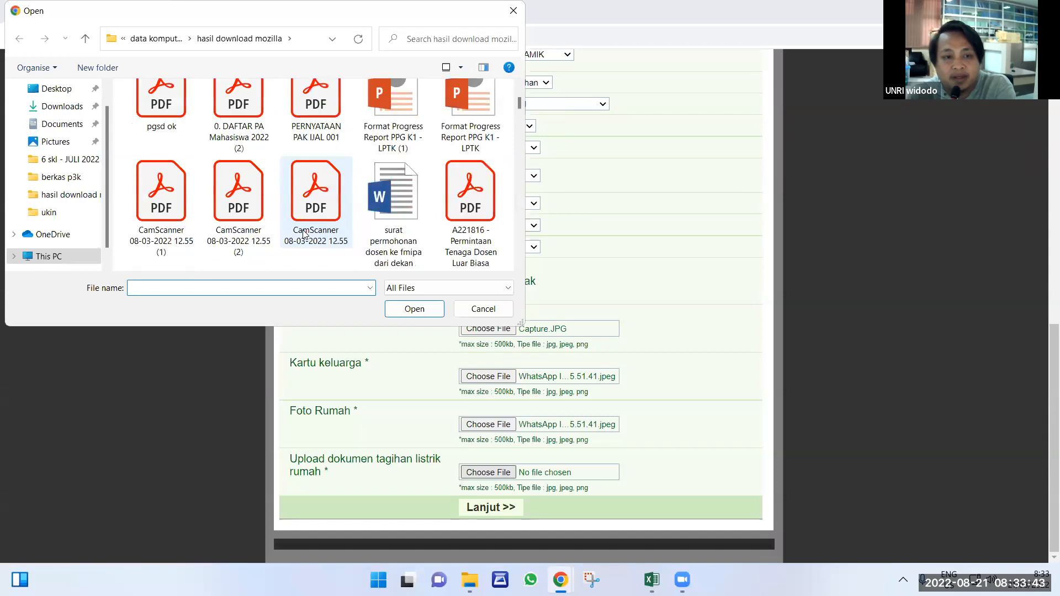
scroll(306, 229, down, 6)
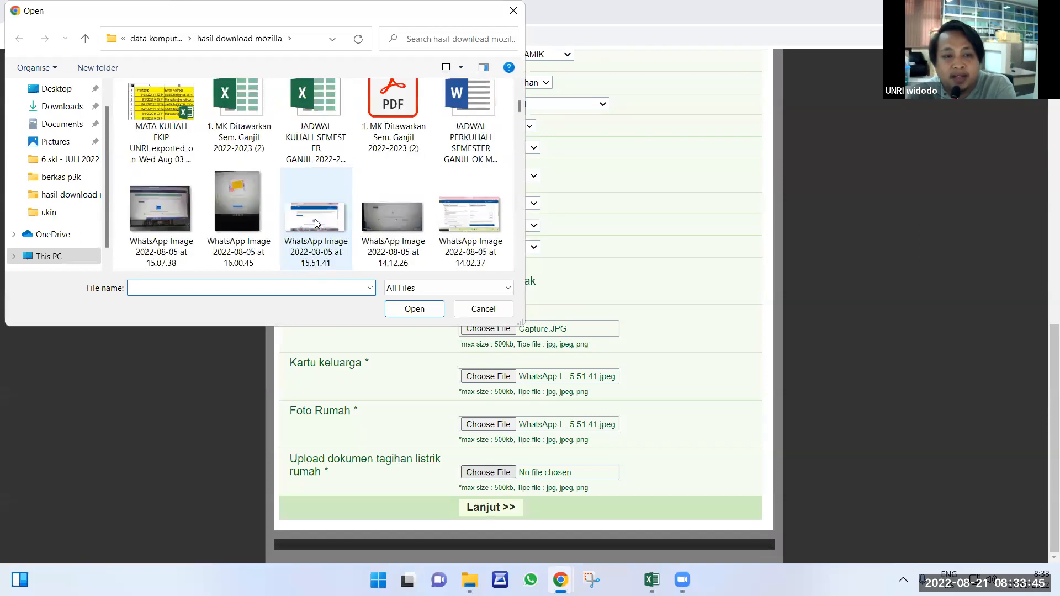
click(315, 221)
click(414, 309)
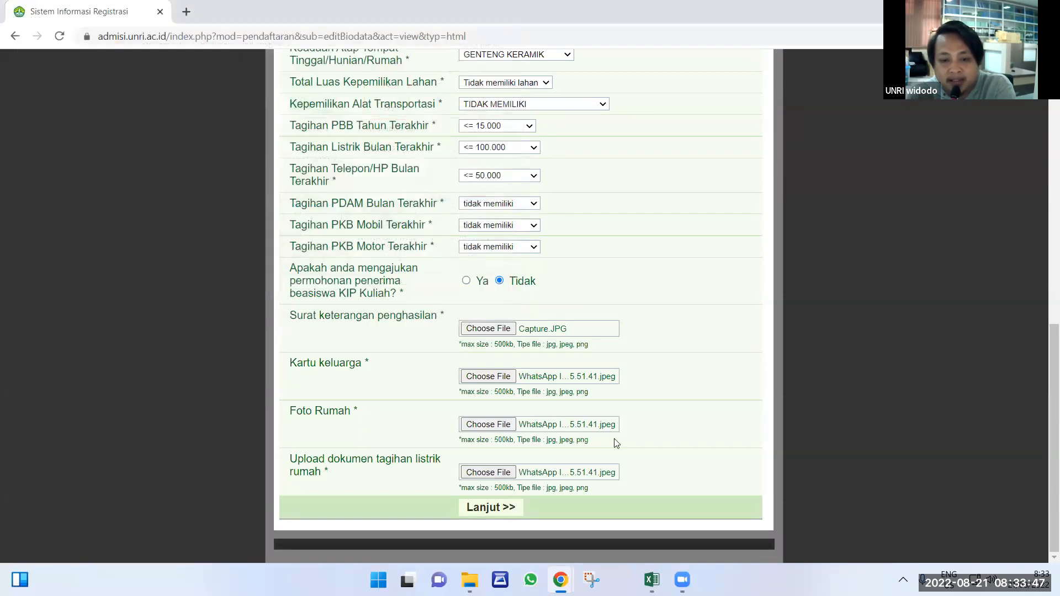
click(492, 511)
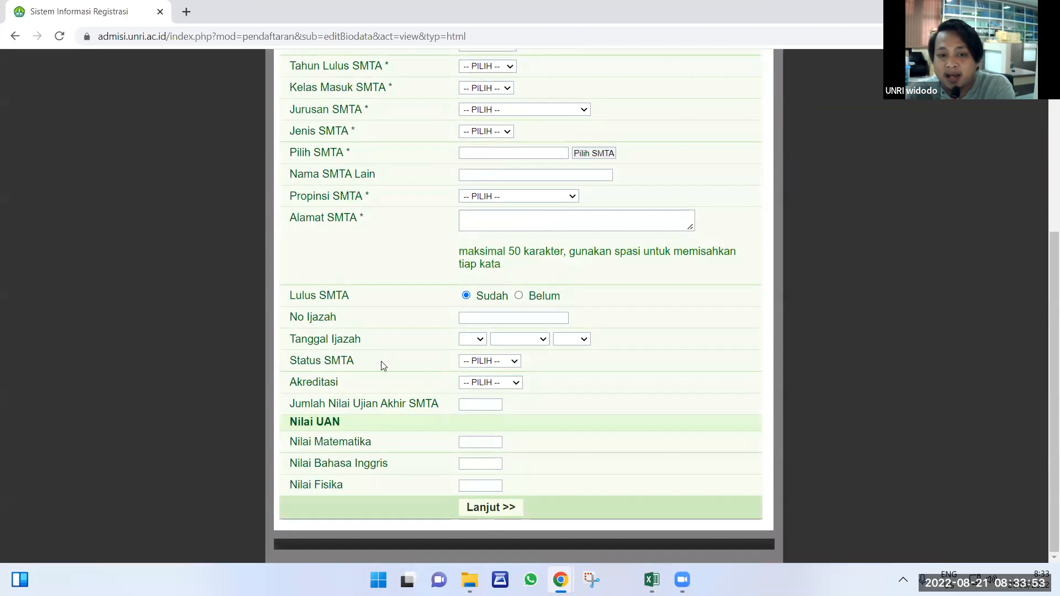
scroll(381, 363, up, 5)
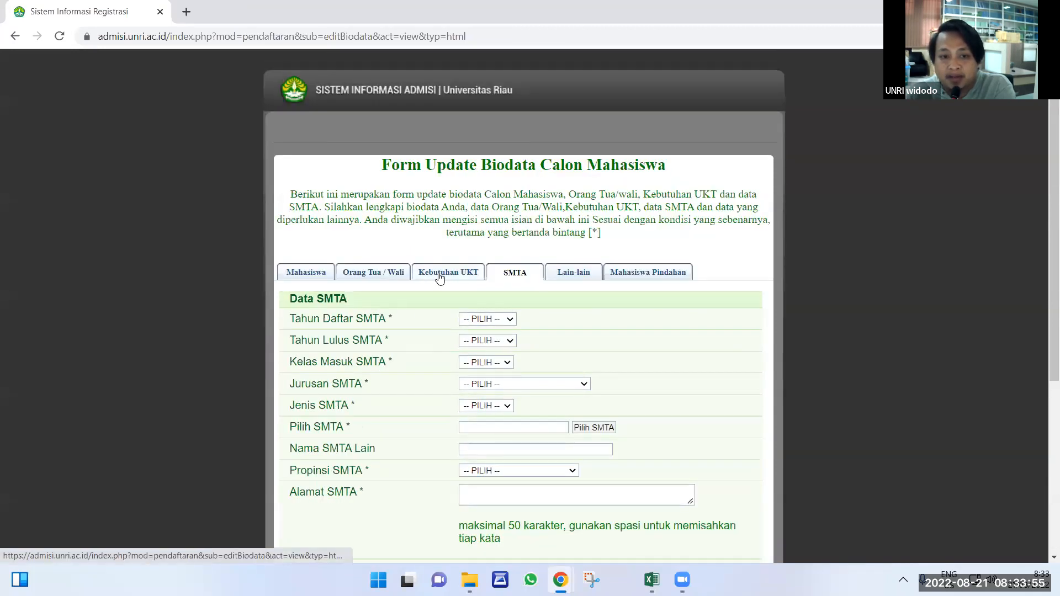
click(439, 274)
scroll(519, 376, down, 10)
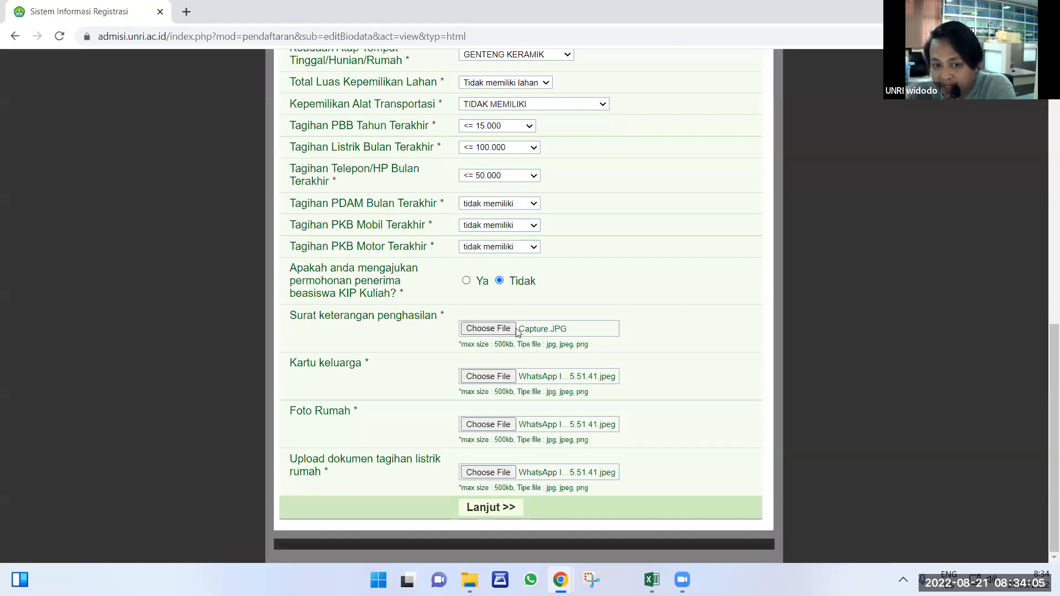
drag(290, 363, 518, 382)
drag(291, 414, 368, 413)
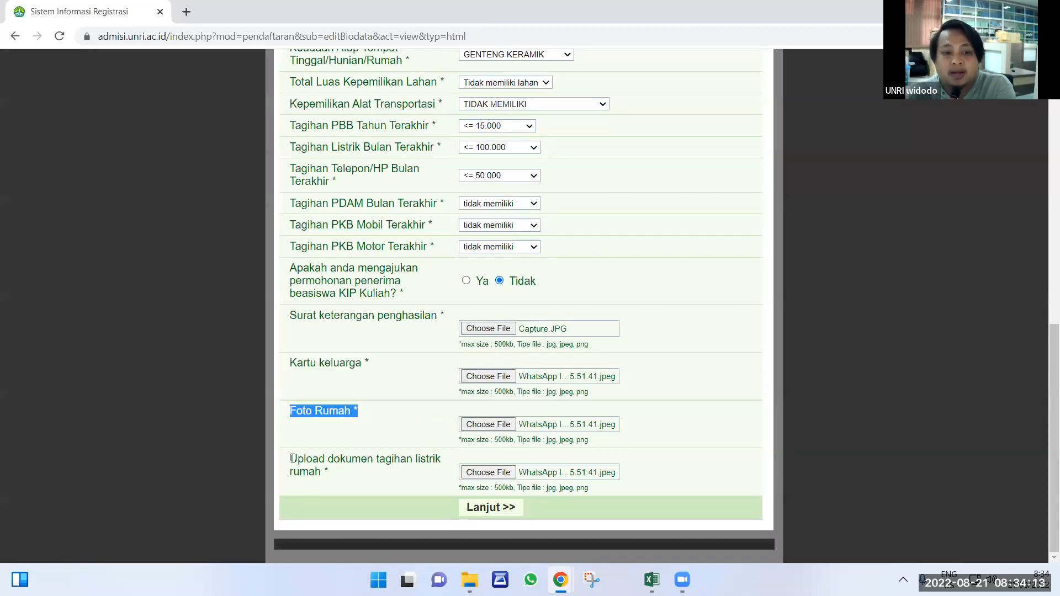
drag(291, 459, 335, 480)
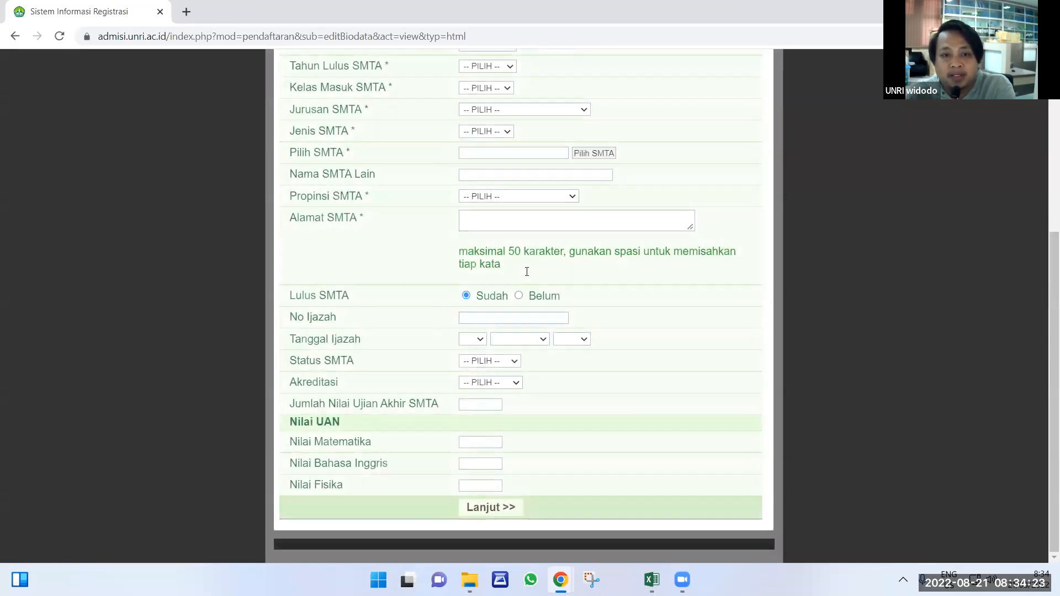
scroll(527, 271, up, 4)
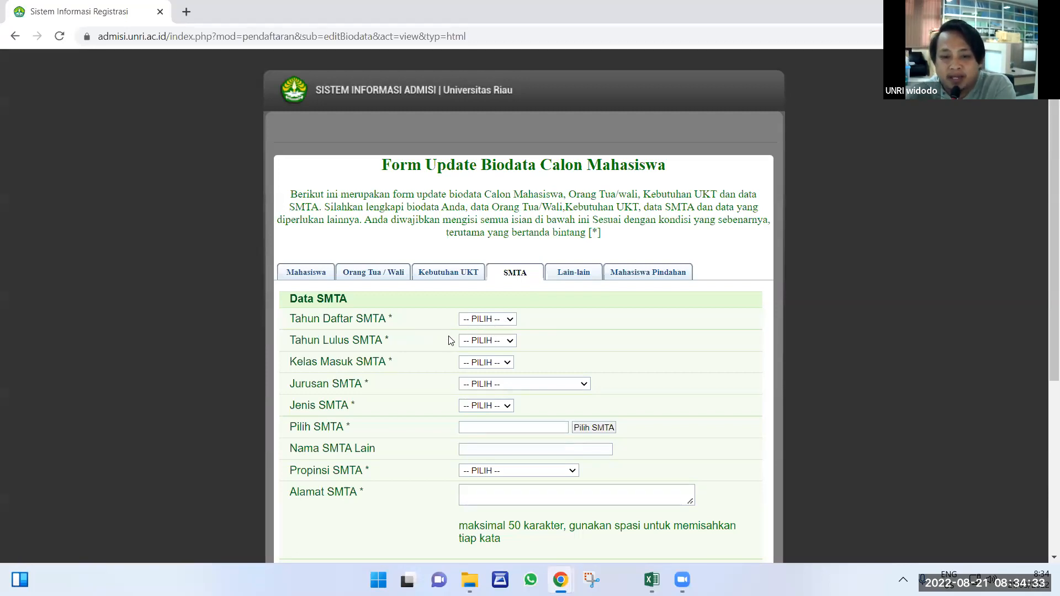
Set Tahun Daftar to 1979/1980 and Tahun Lulus to 1981/1982.
click(494, 323)
scroll(509, 493, down, 8)
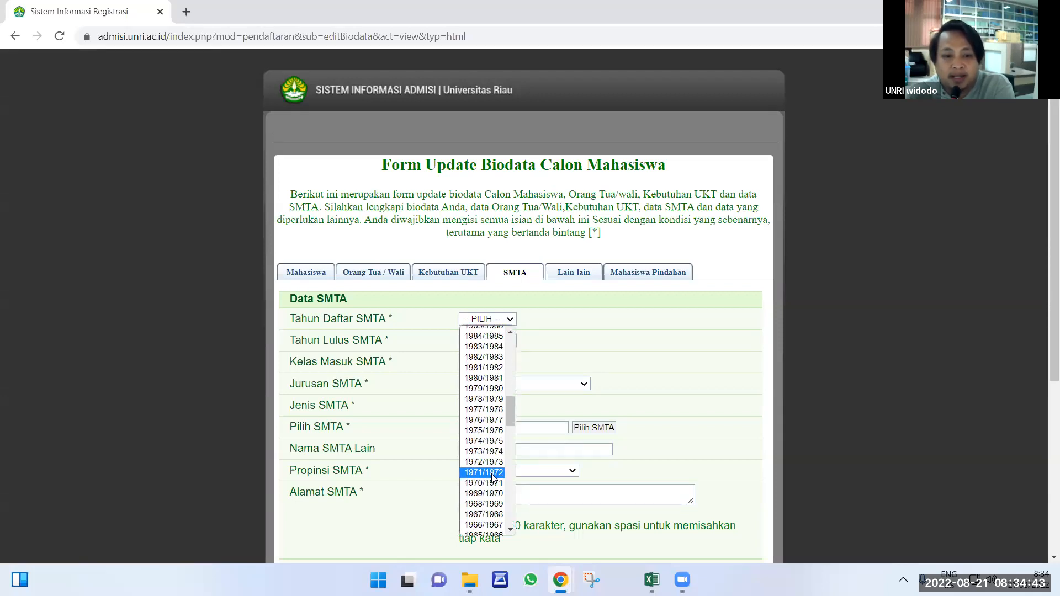
click(482, 389)
click(493, 341)
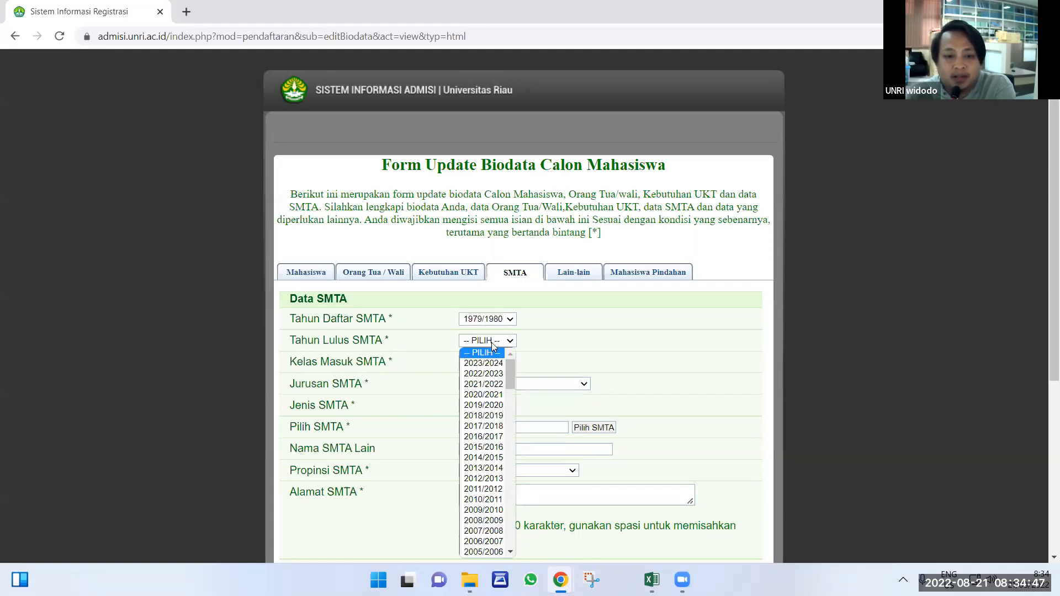
scroll(489, 490, down, 3)
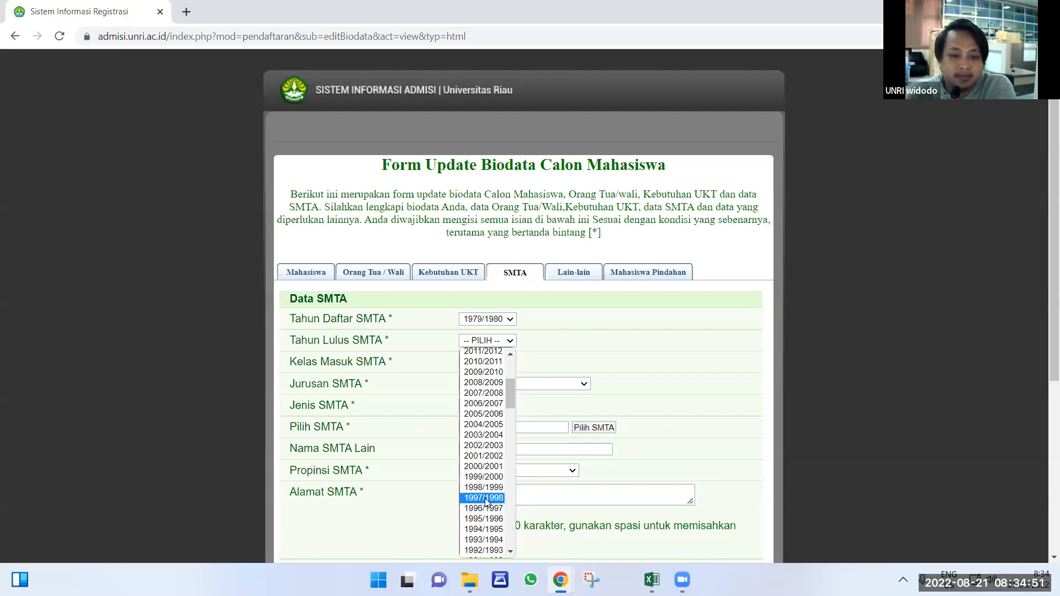
scroll(486, 501, down, 9)
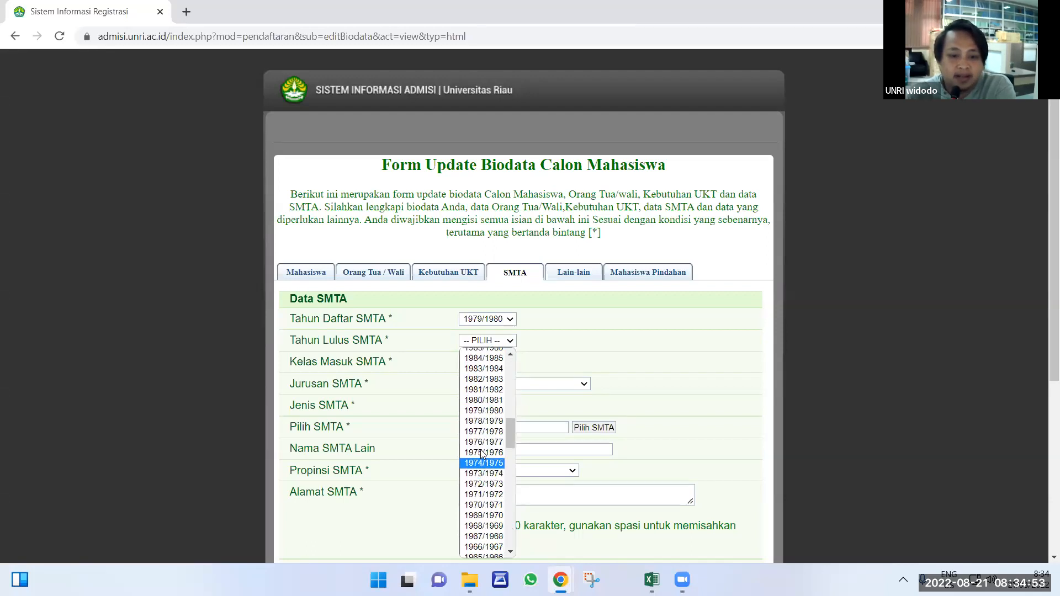
click(489, 390)
Set Kelas Masuk to 1, Jurusan to SMU/MA IPA, and Jenis SMTA to SMUN.
click(493, 363)
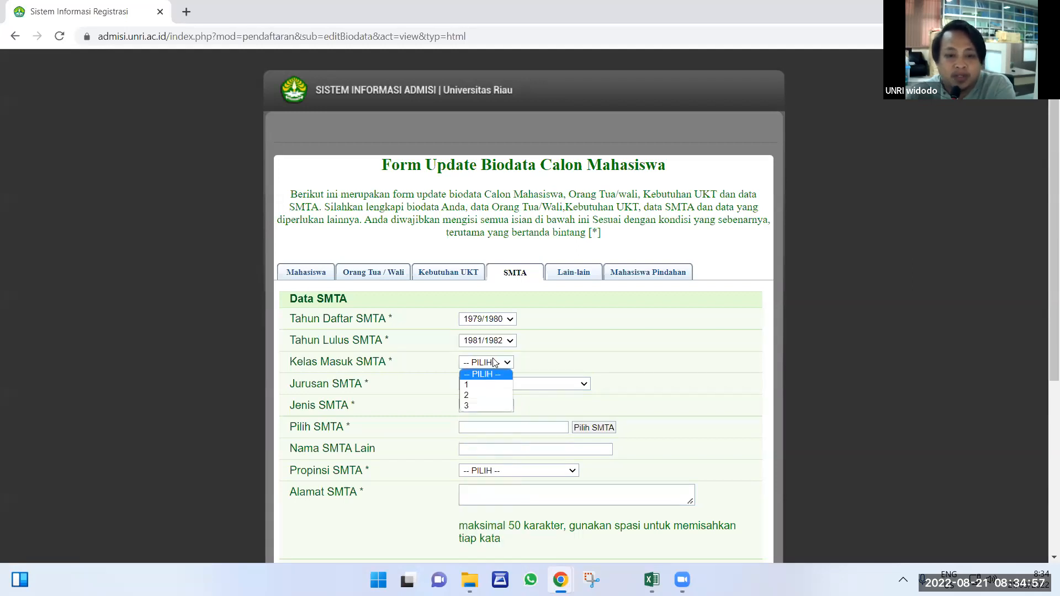
click(477, 384)
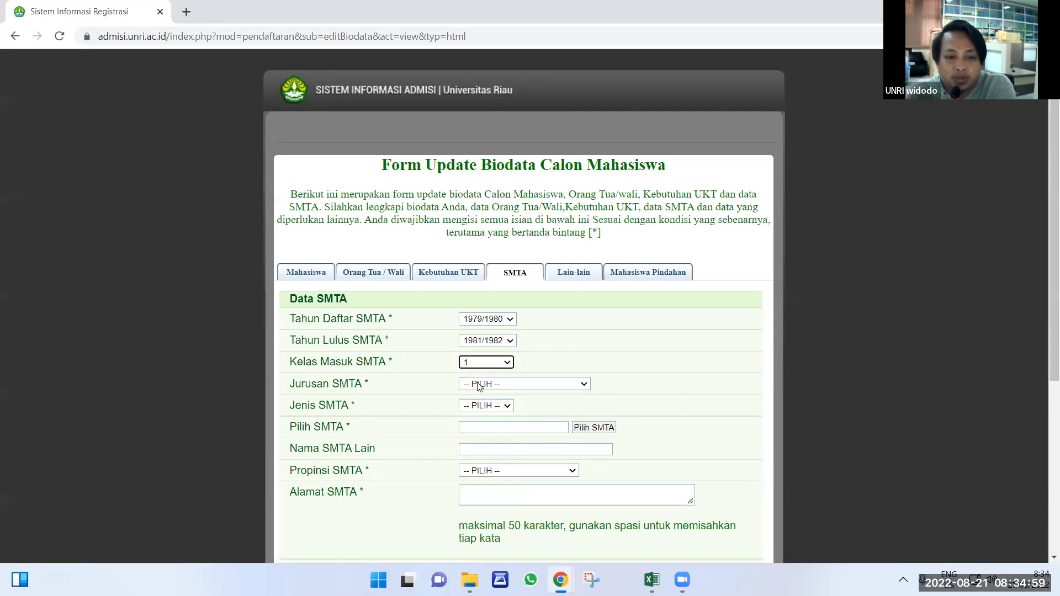
click(478, 385)
click(481, 403)
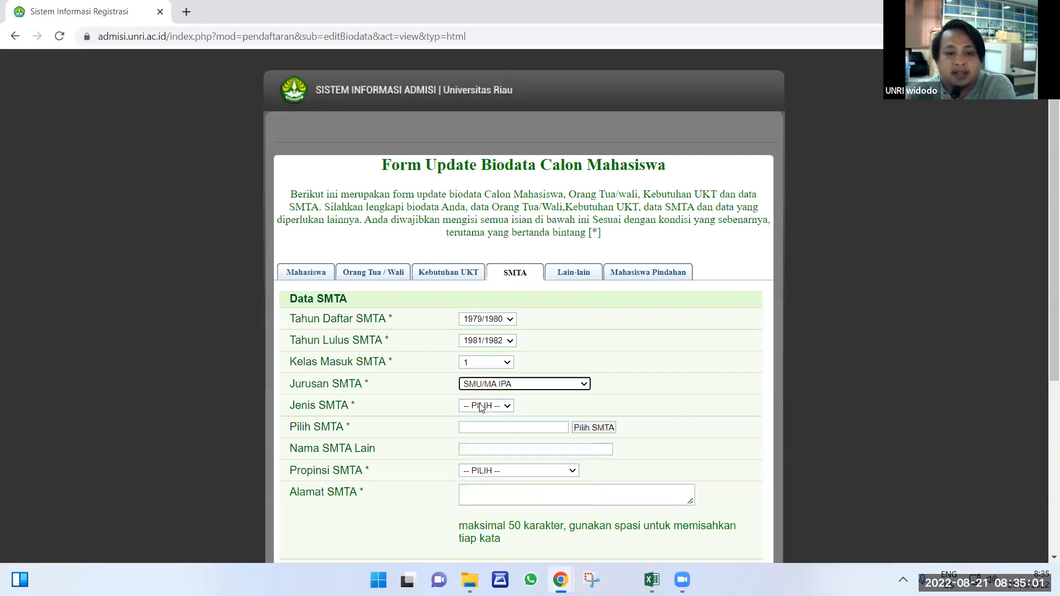
click(479, 407)
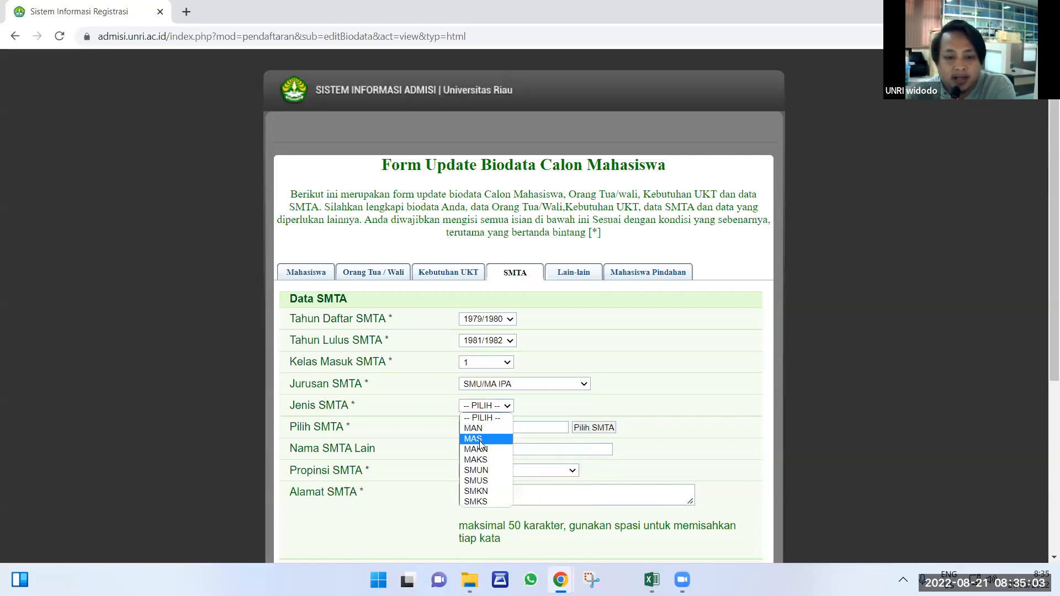
click(485, 470)
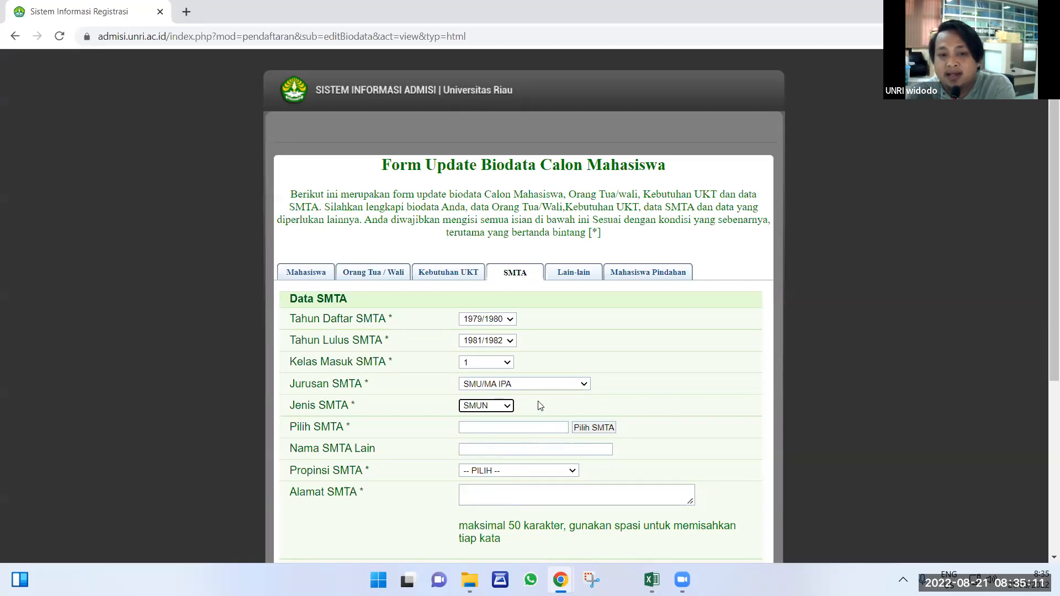
scroll(613, 357, down, 2)
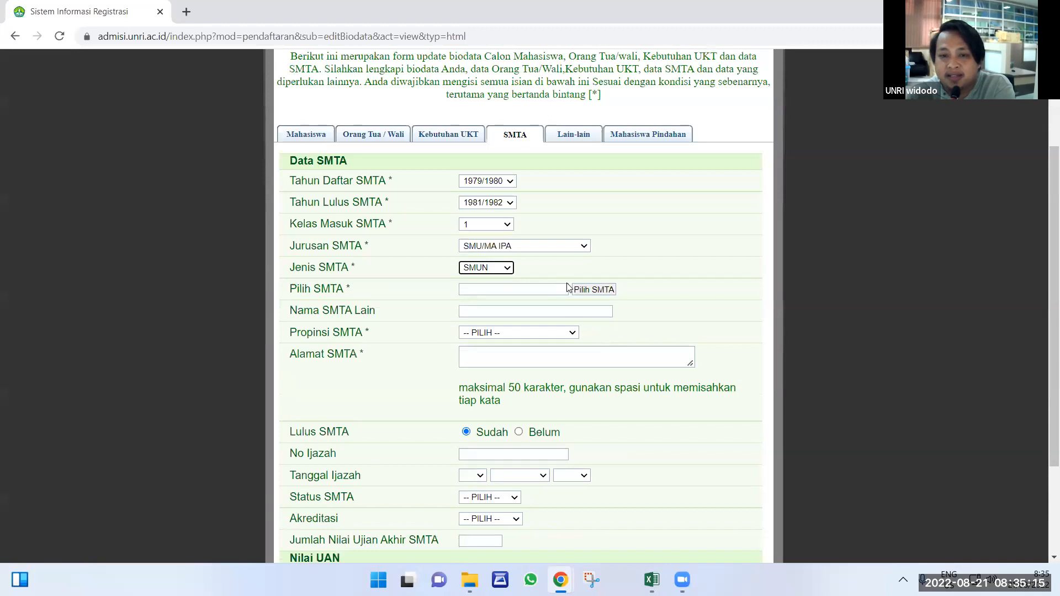
Open the Pilih SMTA school search and filter Propinsi SMTA to RIAU.
click(586, 293)
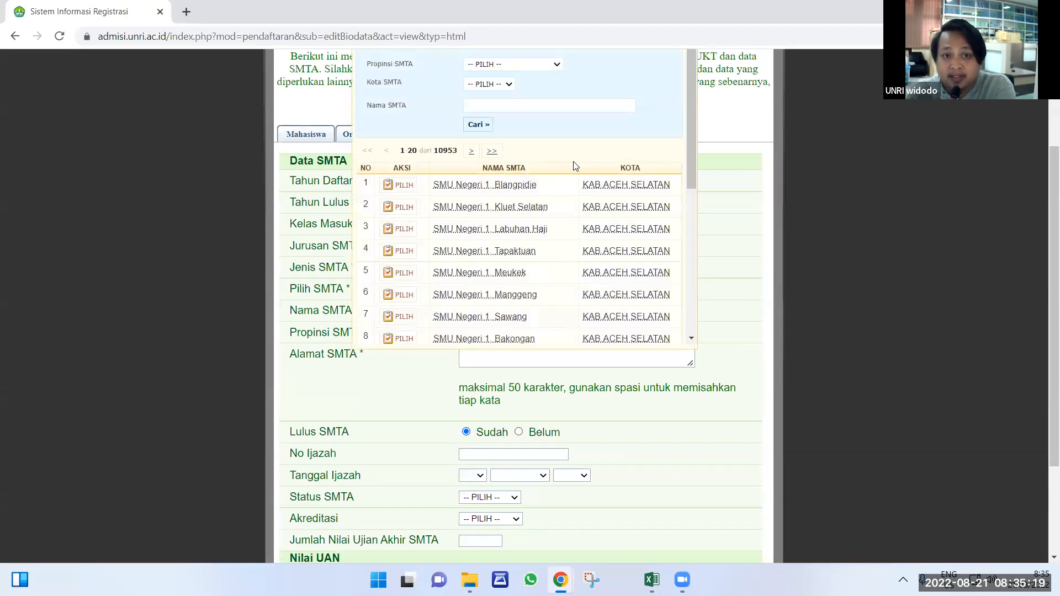
scroll(579, 232, up, 2)
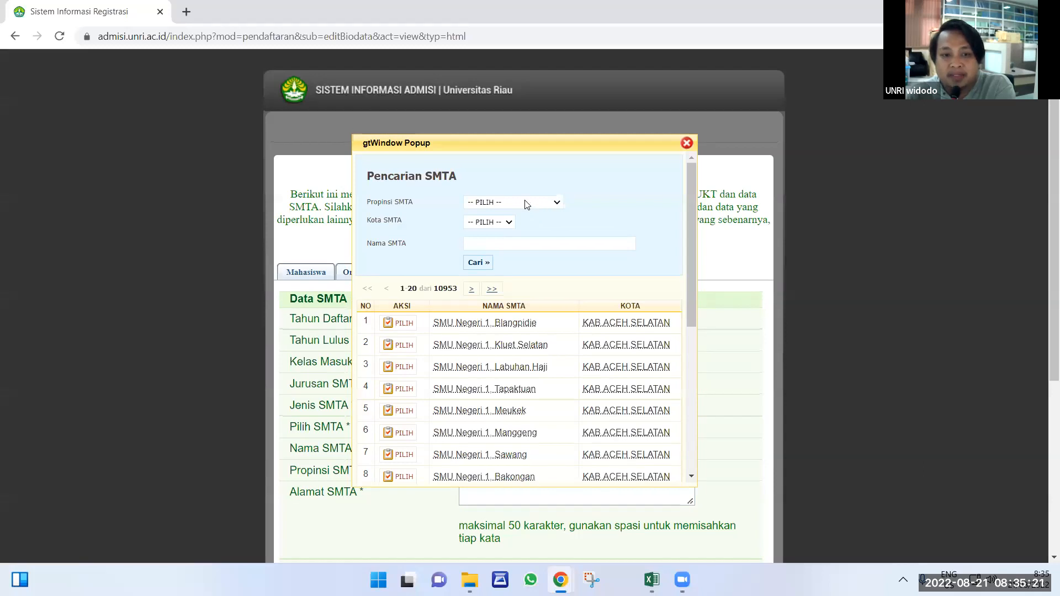
click(525, 208)
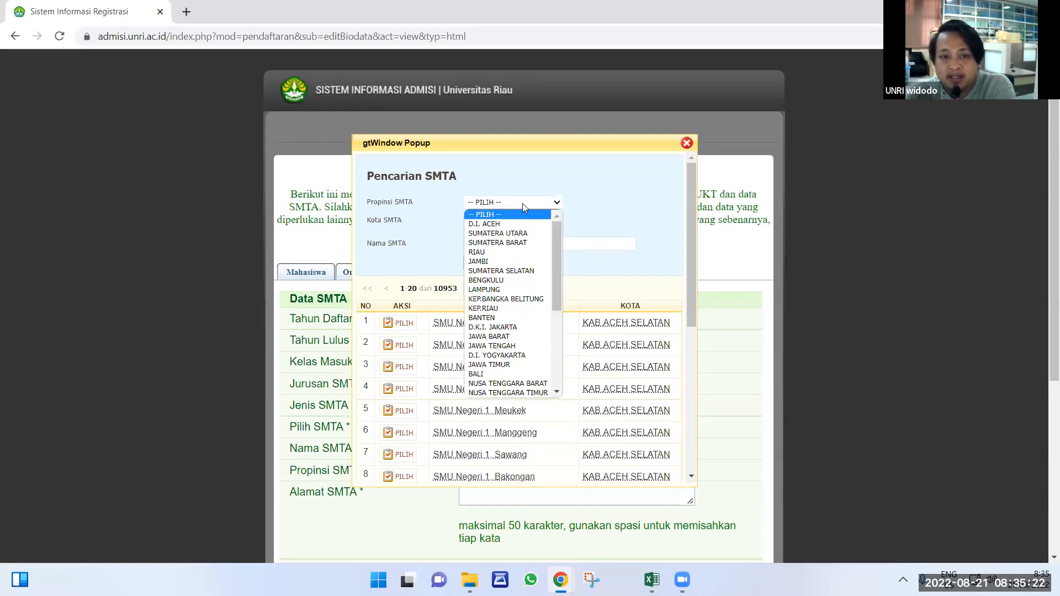
click(491, 252)
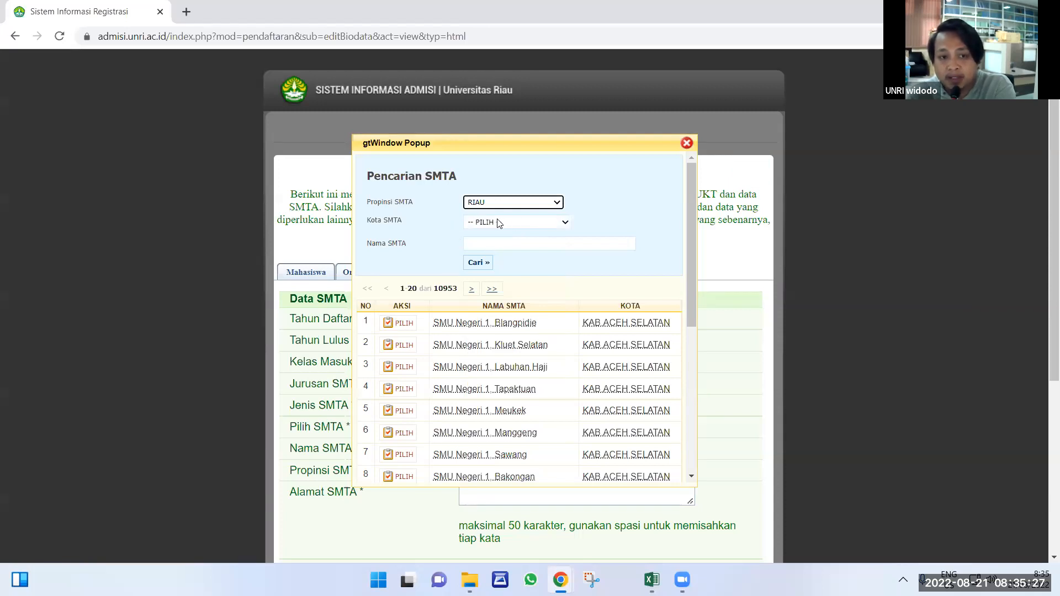
click(499, 222)
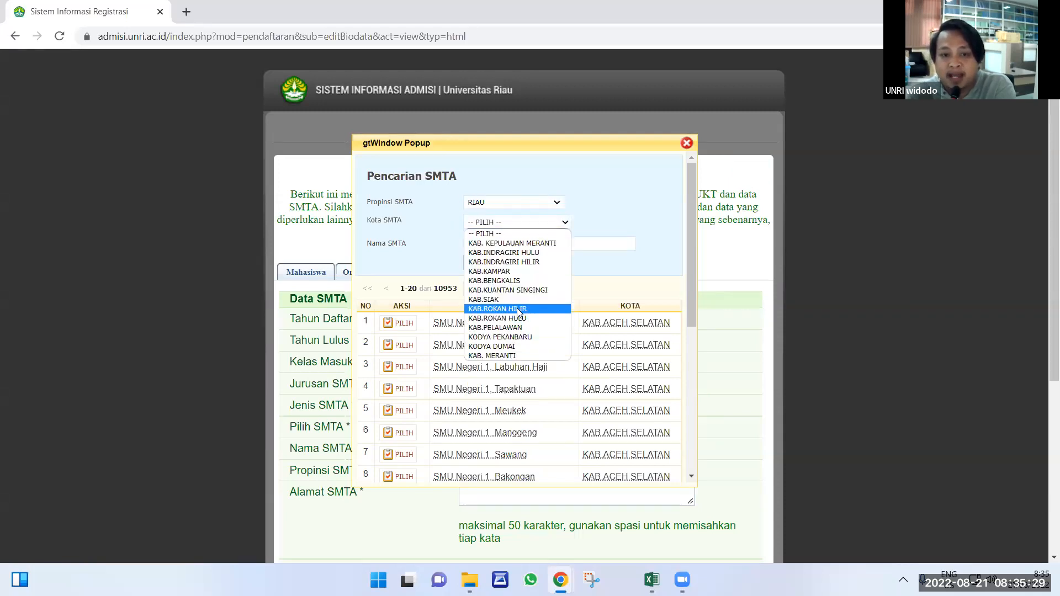
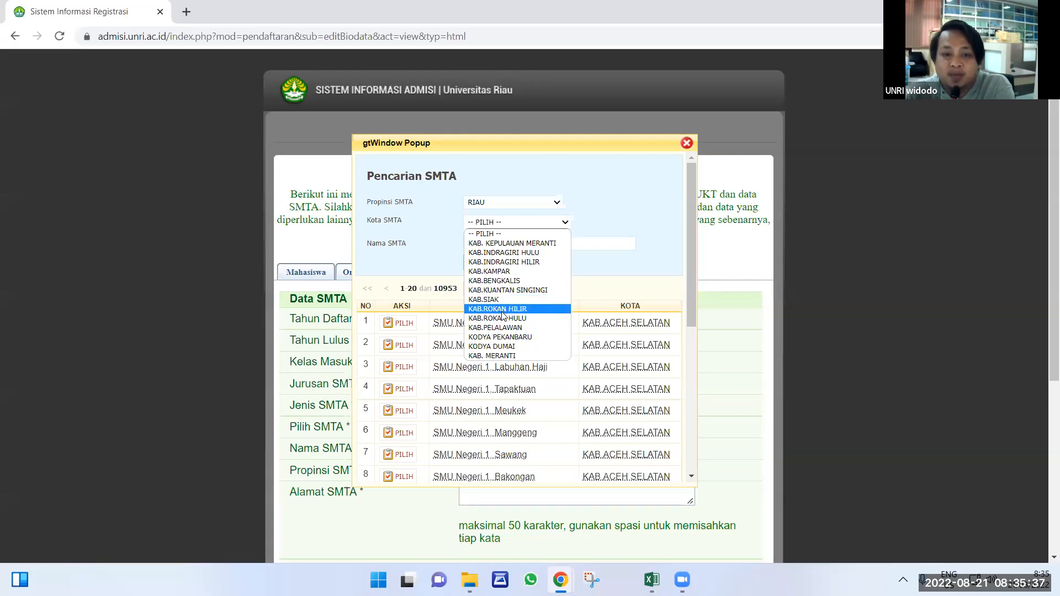
Search SMTA schools in KAB.BENGKALIS and jump to the last page (101–115 of 115) showing SMTA Lain-lain.
click(502, 281)
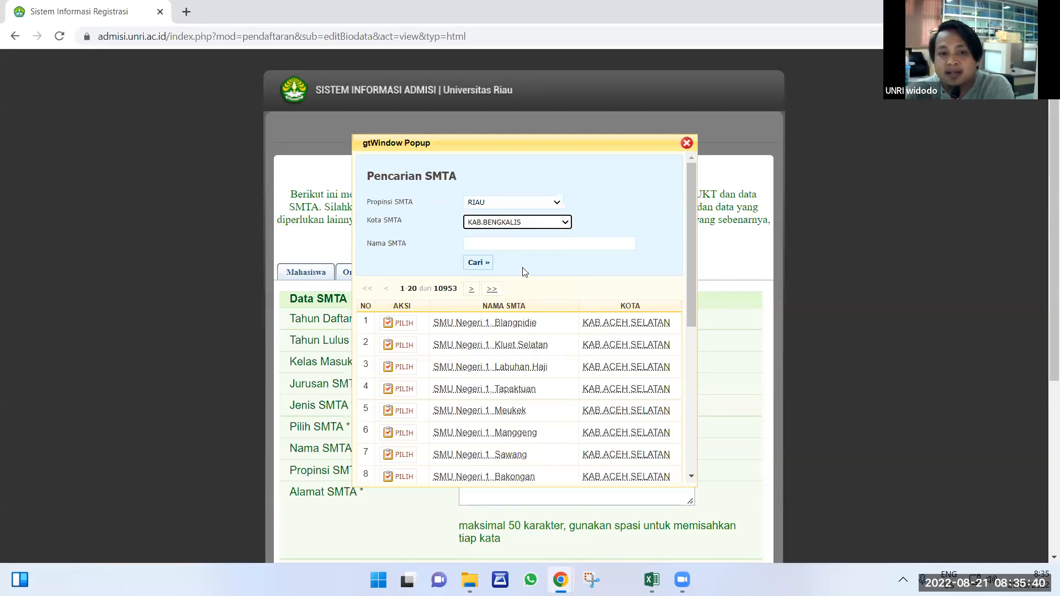
click(479, 263)
scroll(493, 365, down, 5)
scroll(493, 364, up, 5)
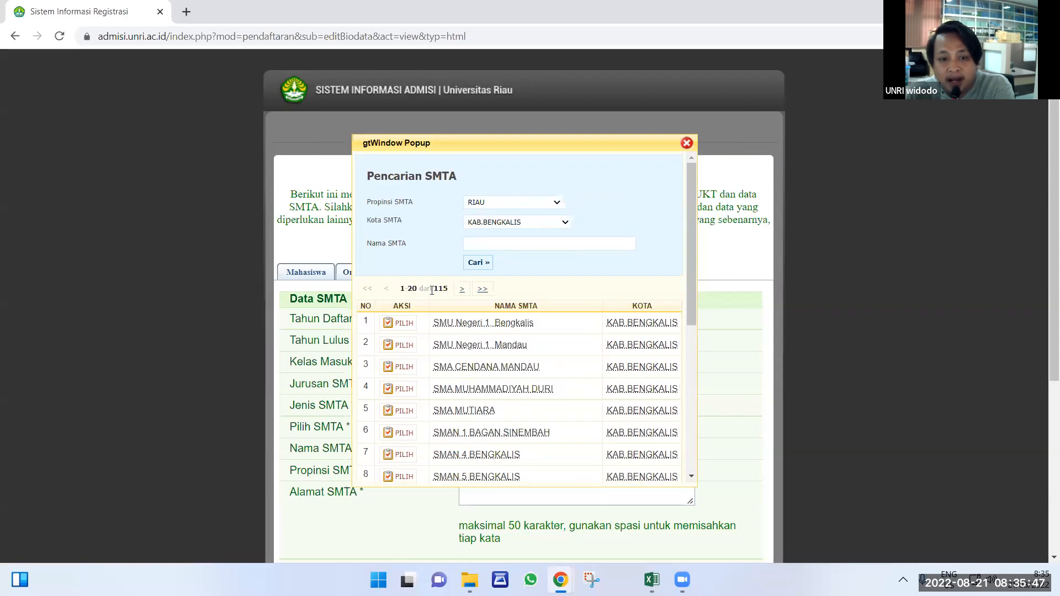
drag(410, 288, 451, 292)
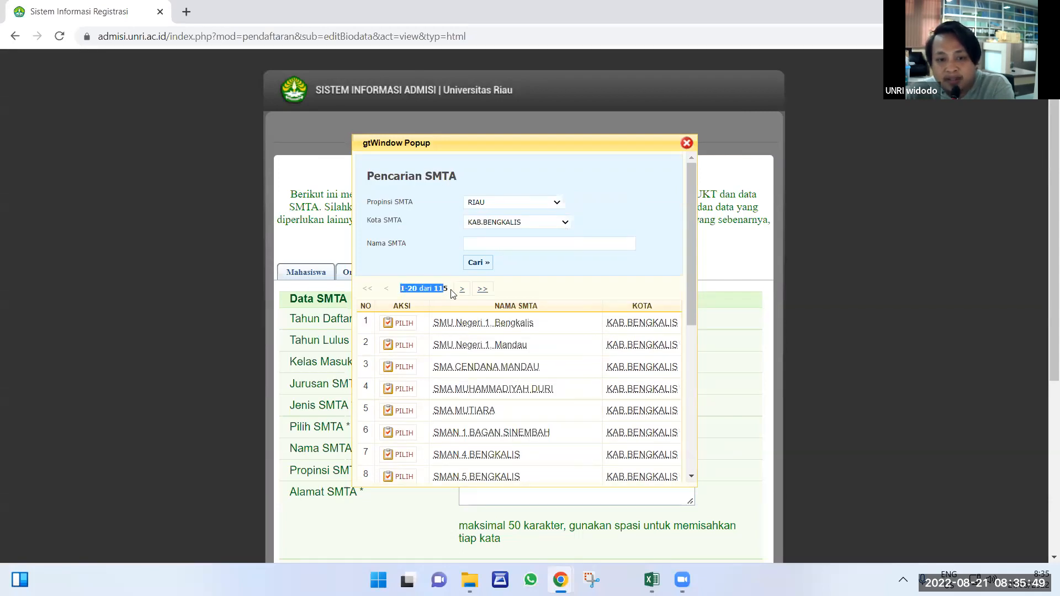
click(485, 290)
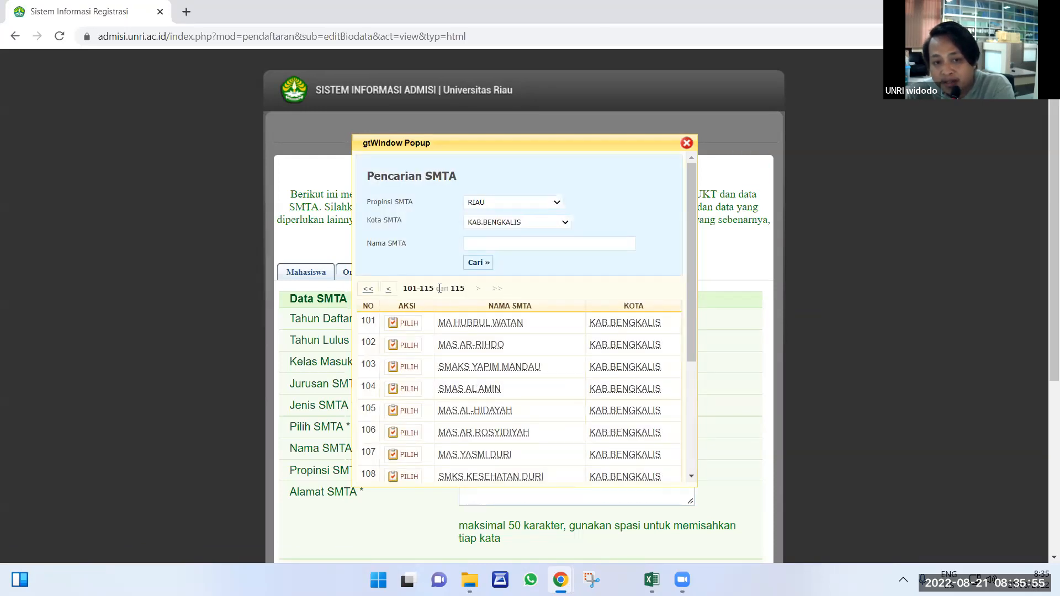
scroll(494, 354, down, 7)
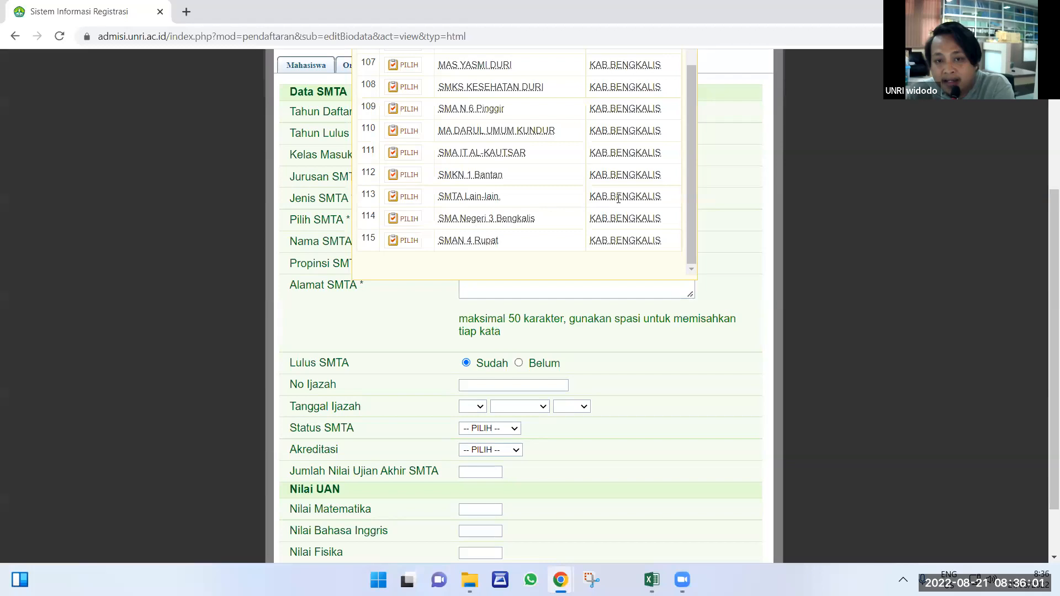
drag(501, 199, 440, 207)
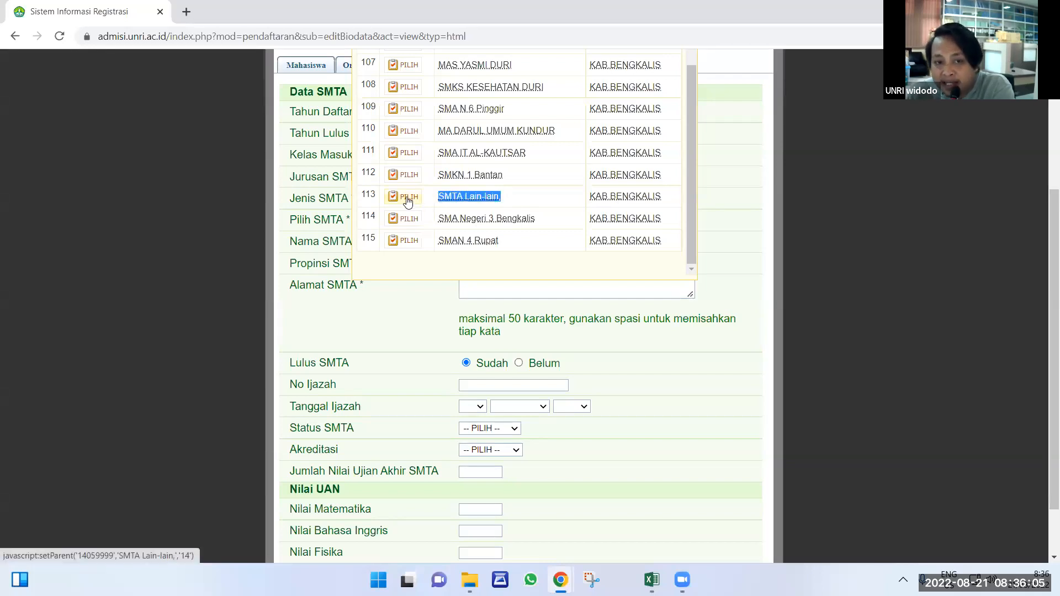
Pick SMTA Lain-lain (row 113) as the school and enter 'bengkalis' as the Alamat SMTA.
click(408, 202)
scroll(529, 359, down, 1)
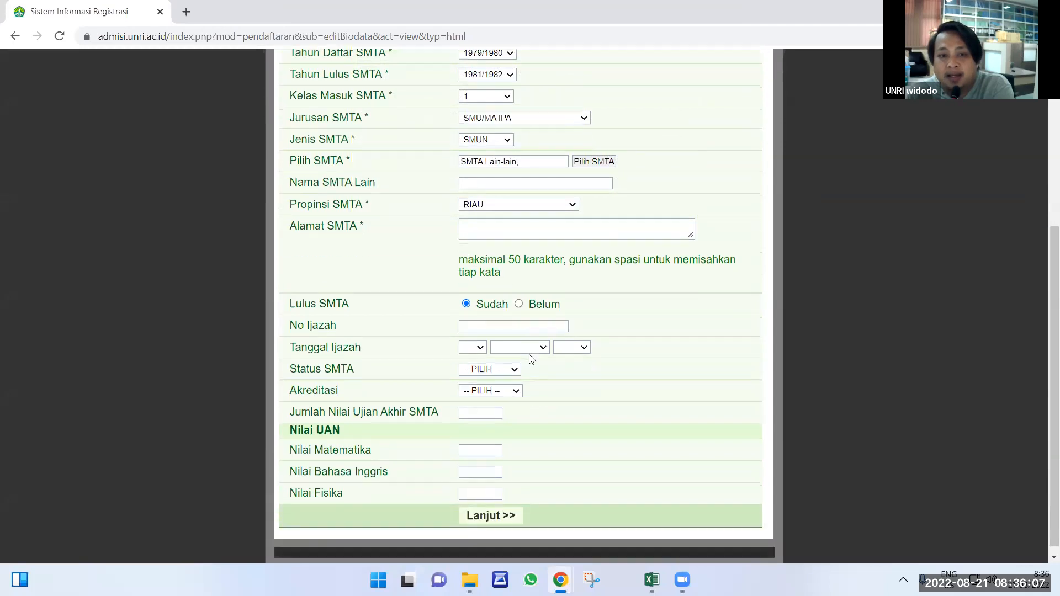
scroll(523, 387, up, 5)
scroll(552, 364, down, 2)
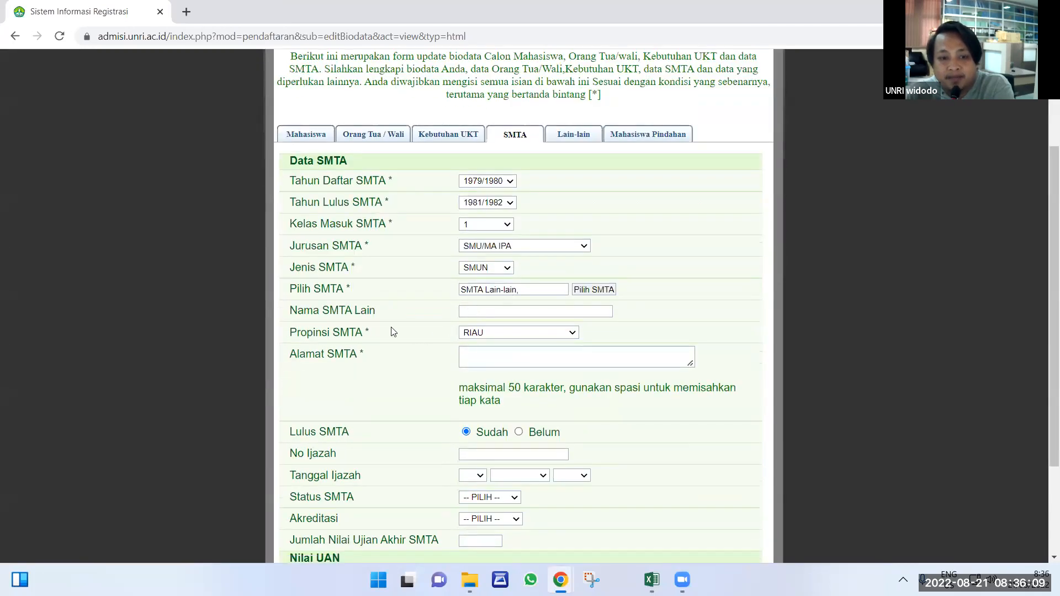
click(490, 354)
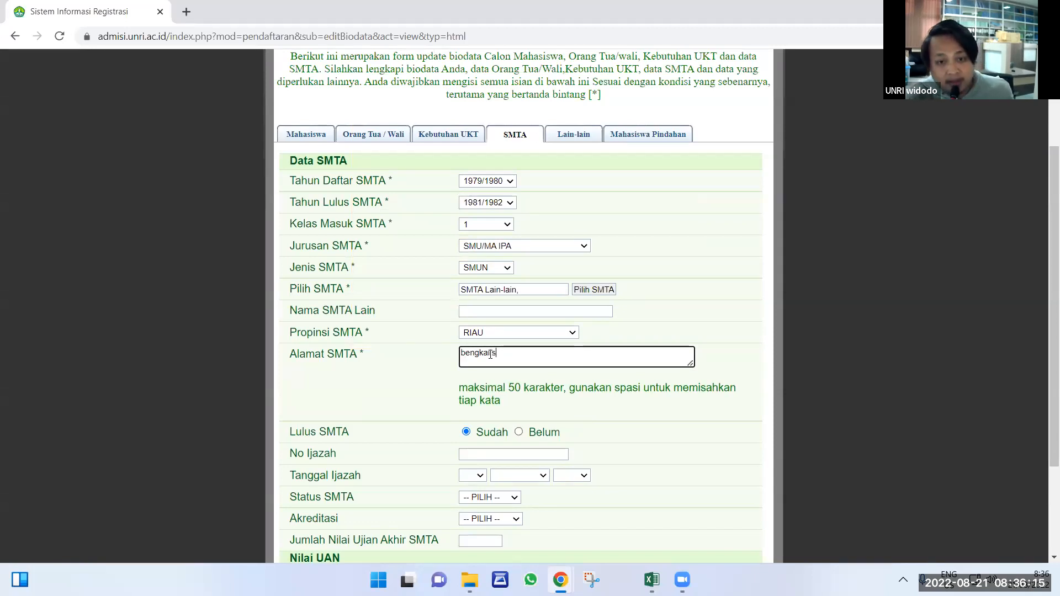
scroll(497, 356, down, 3)
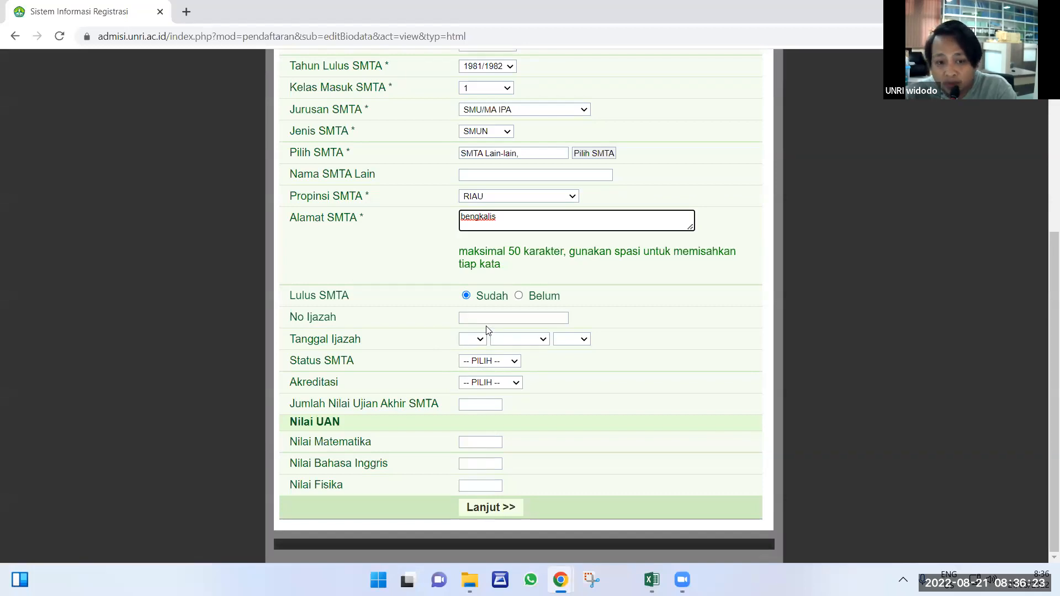
scroll(520, 474, up, 5)
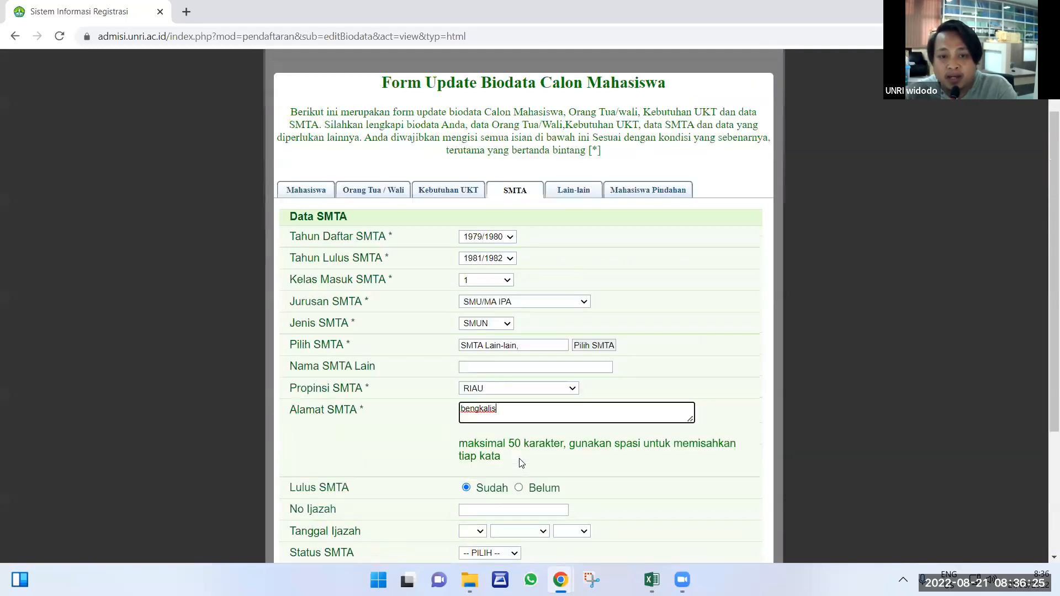
scroll(521, 462, down, 4)
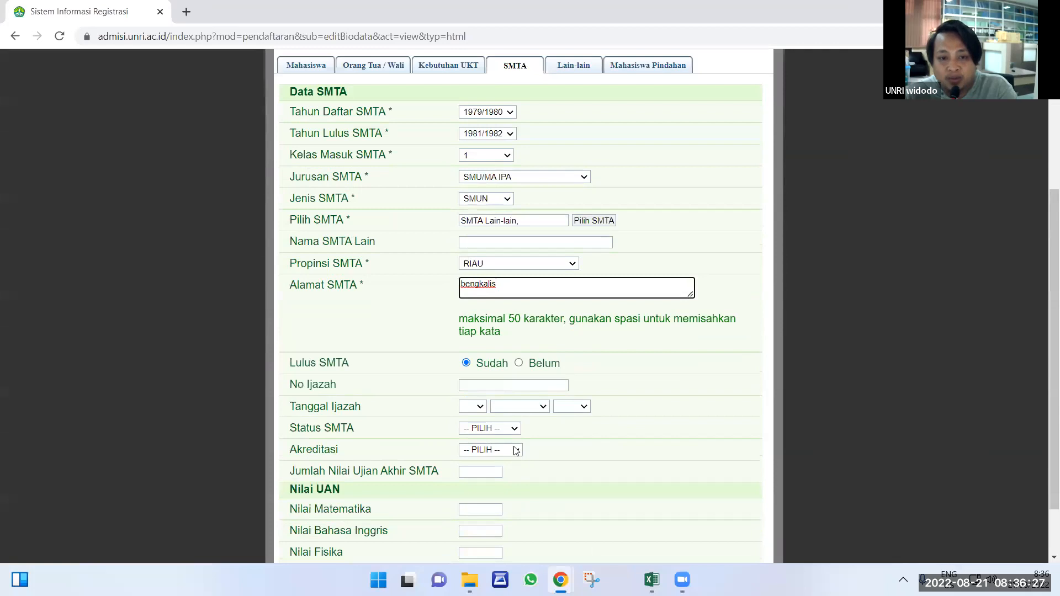
scroll(515, 457, down, 2)
Set Persyaratan to Lengkap, continue to Mahasiswa Pindahan, and save the biodata with Simpan.
click(499, 511)
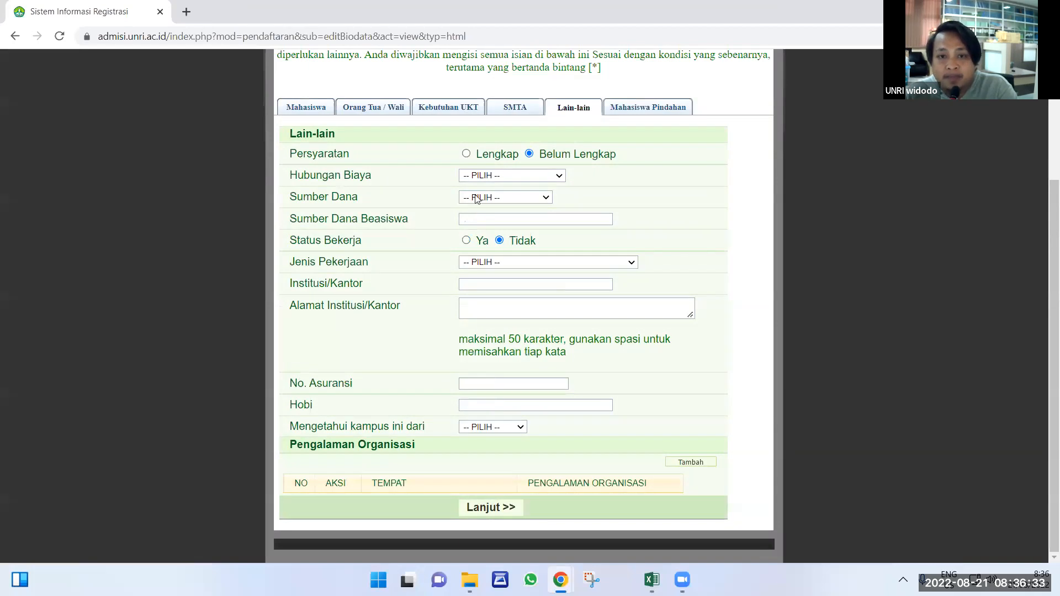
click(467, 155)
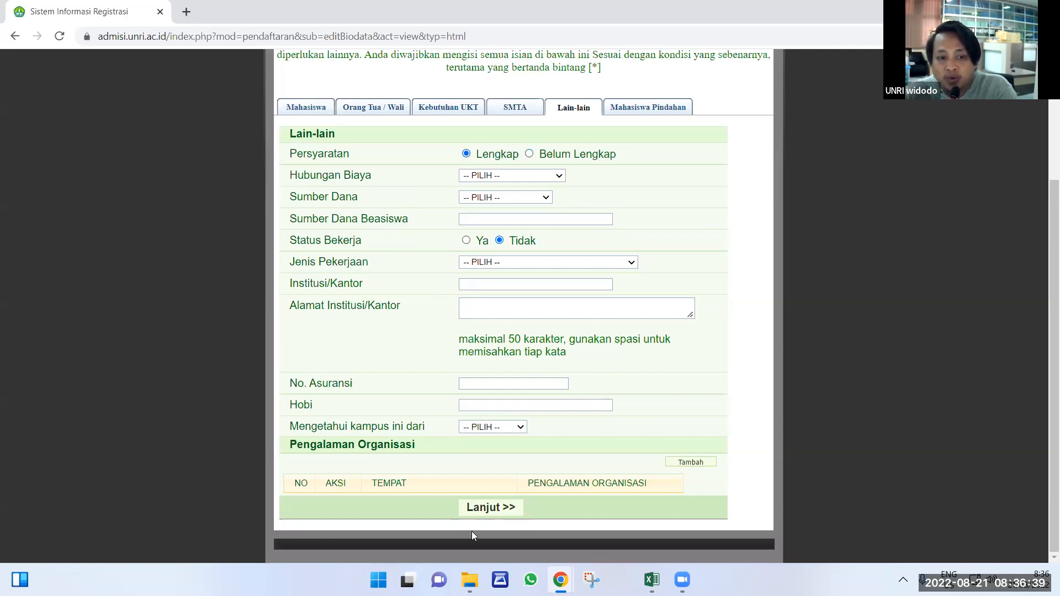
click(502, 510)
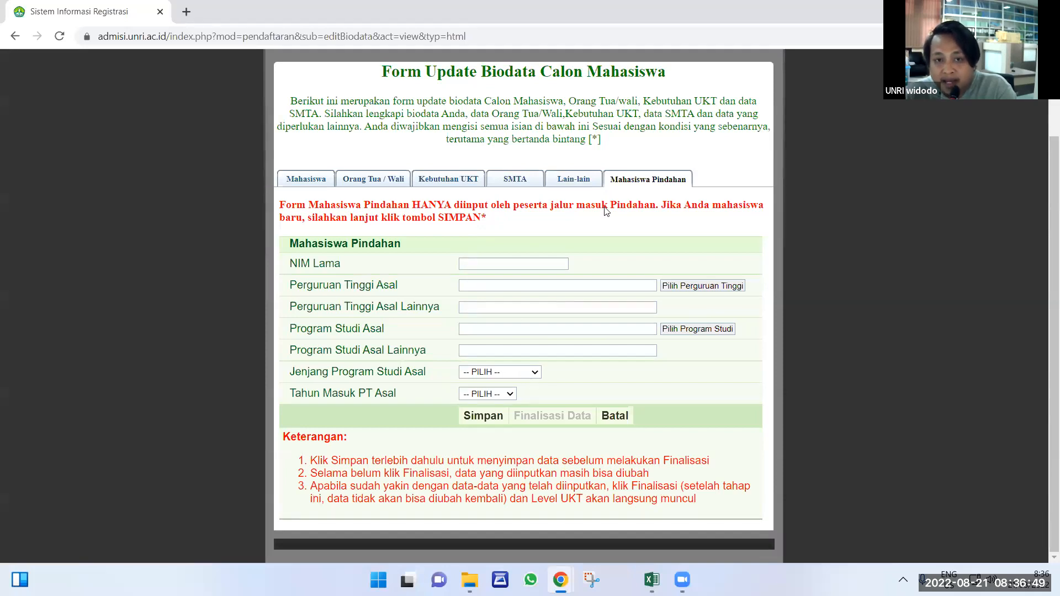
click(504, 416)
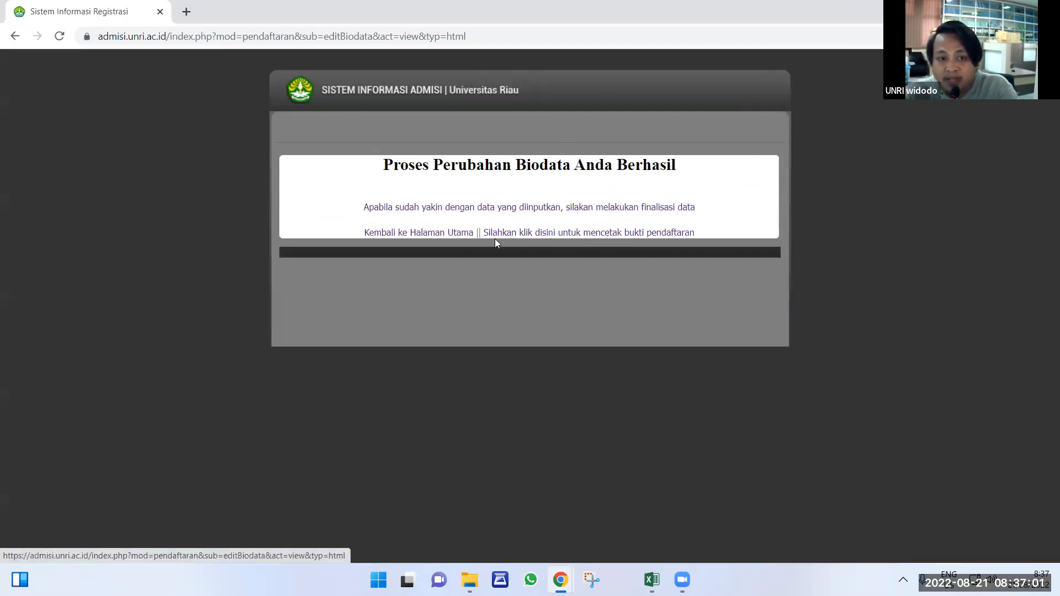
click(485, 207)
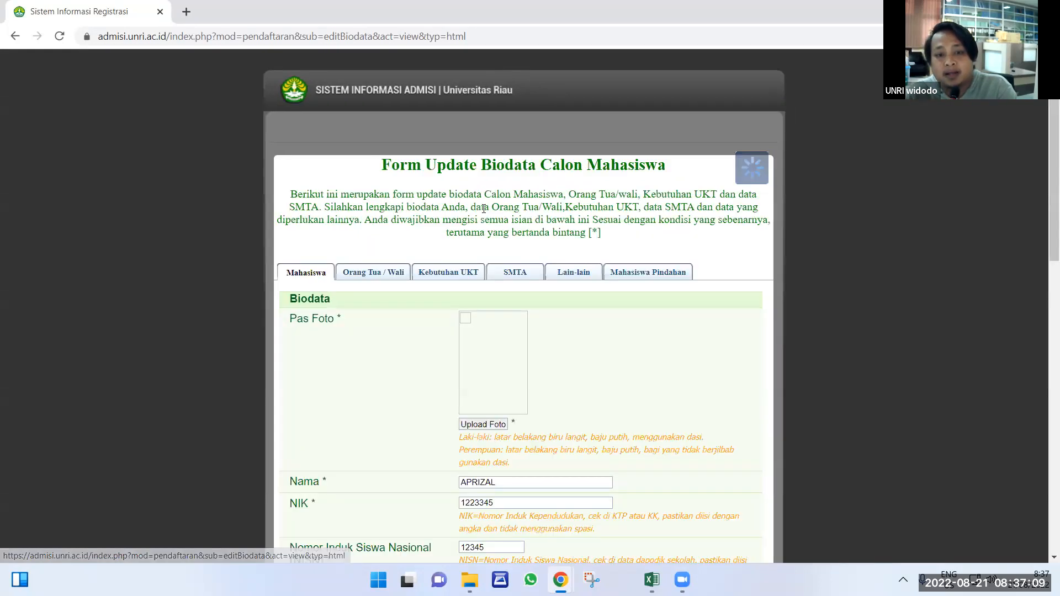
Scroll through the Mahasiswa tab fields and highlight the Tempat Lahir entry 'siak'.
scroll(601, 354, down, 1)
scroll(601, 354, down, 5)
scroll(552, 375, up, 6)
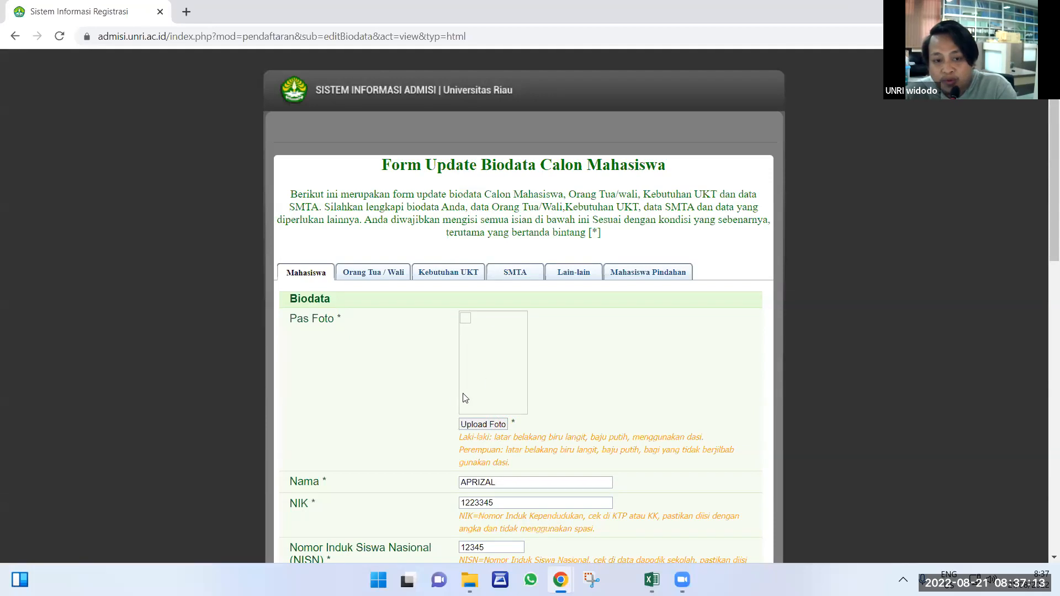
scroll(475, 376, down, 2)
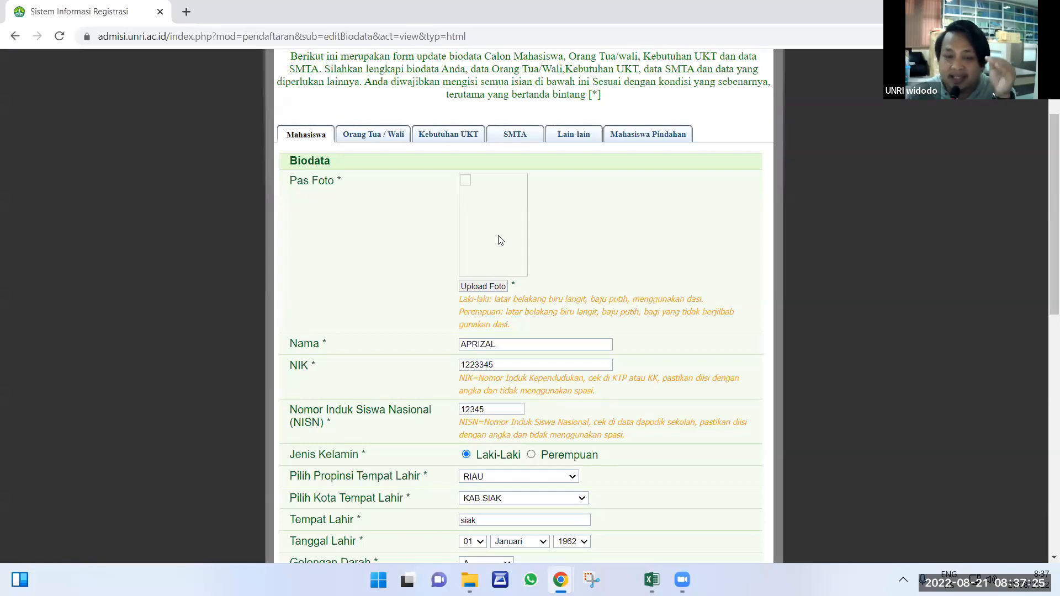
scroll(493, 239, down, 1)
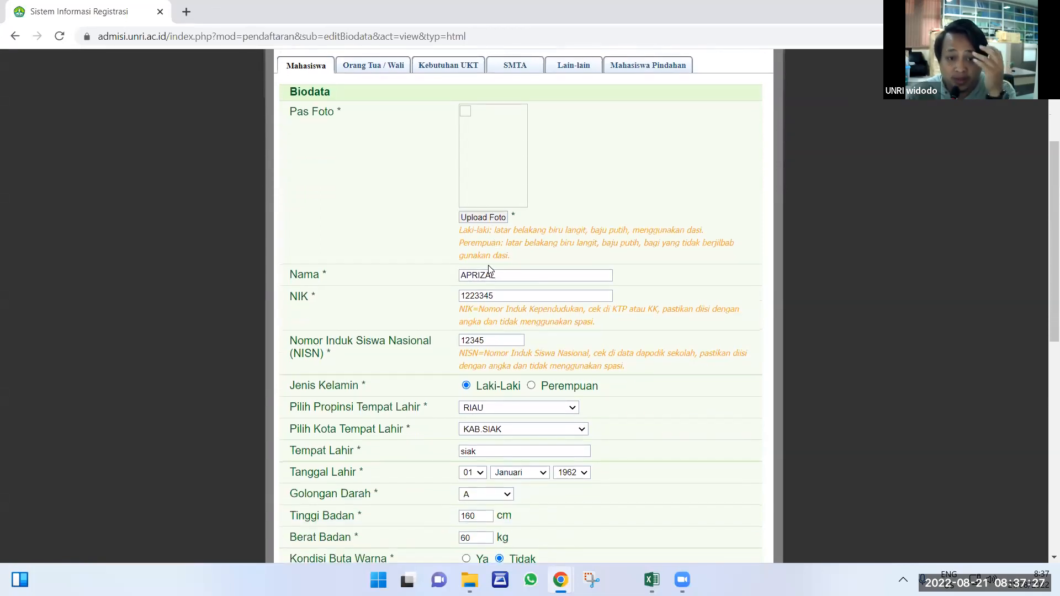
scroll(481, 258, down, 1)
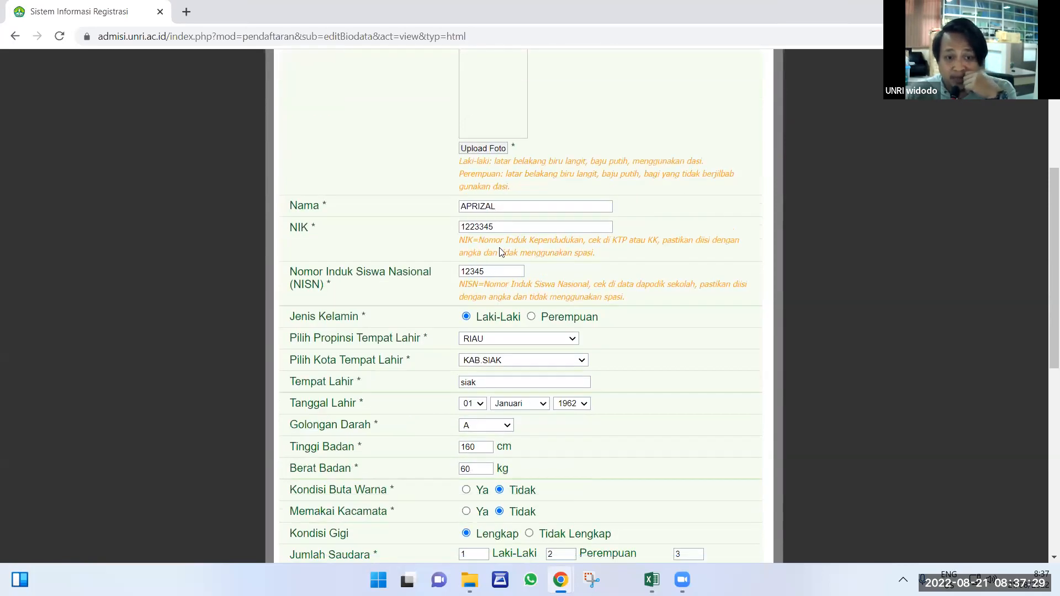
scroll(494, 242, down, 4)
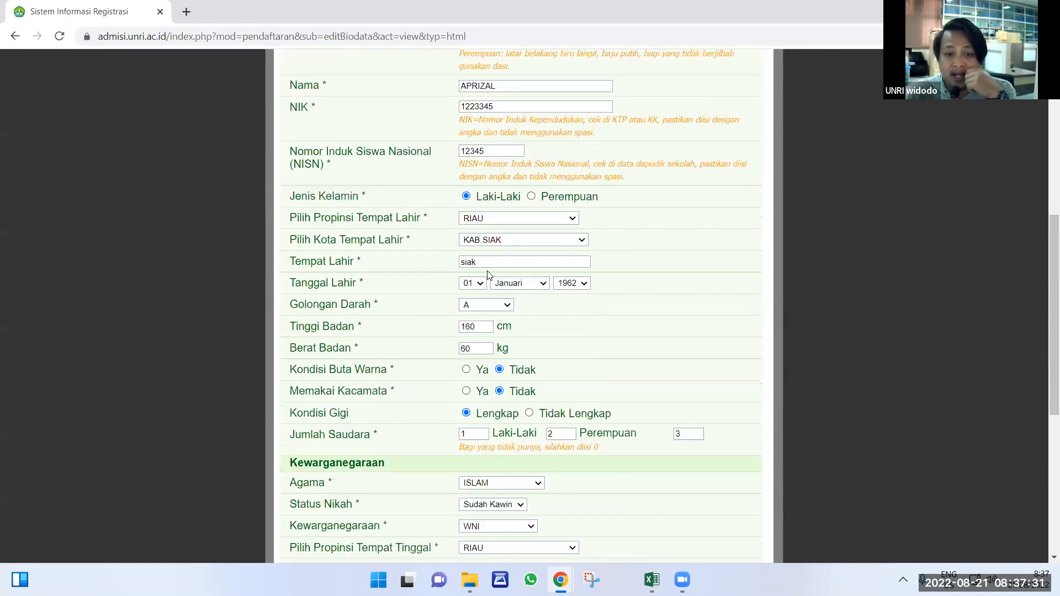
scroll(469, 243, up, 7)
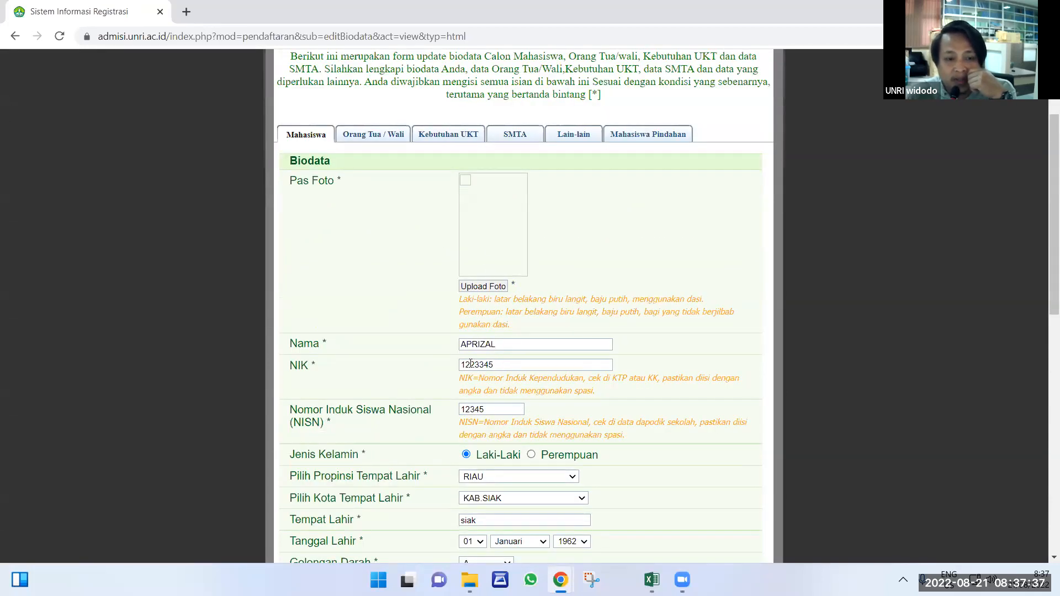
drag(484, 366, 465, 366)
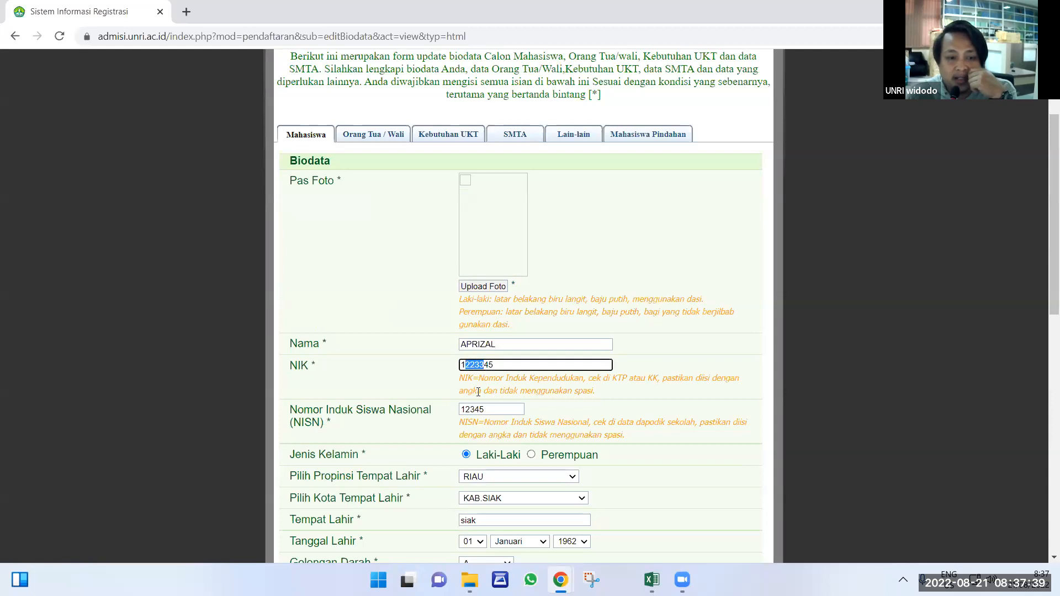
scroll(478, 393, down, 1)
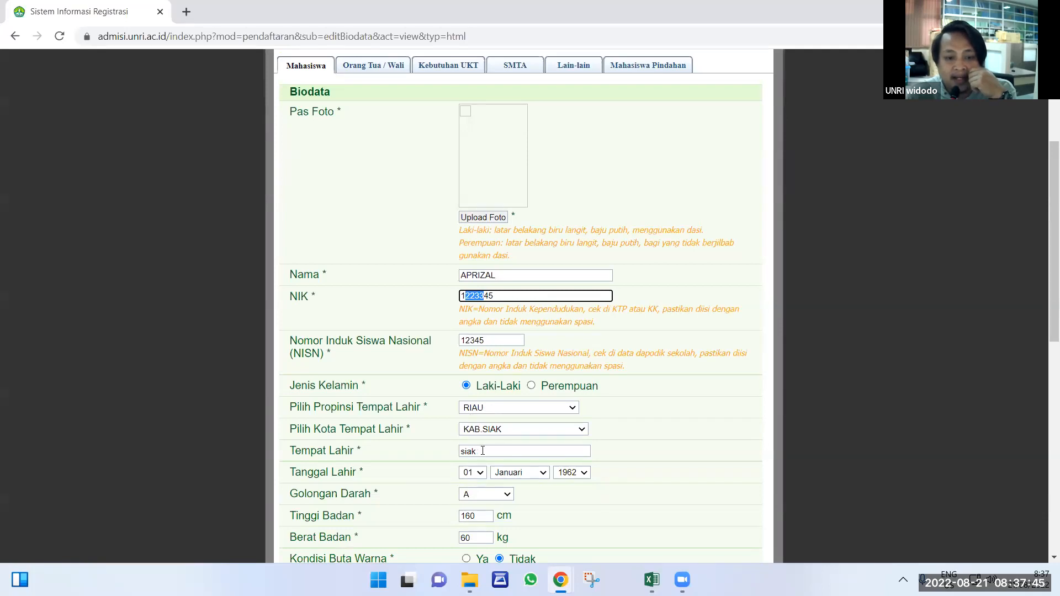
scroll(481, 450, down, 2)
drag(483, 314, 445, 315)
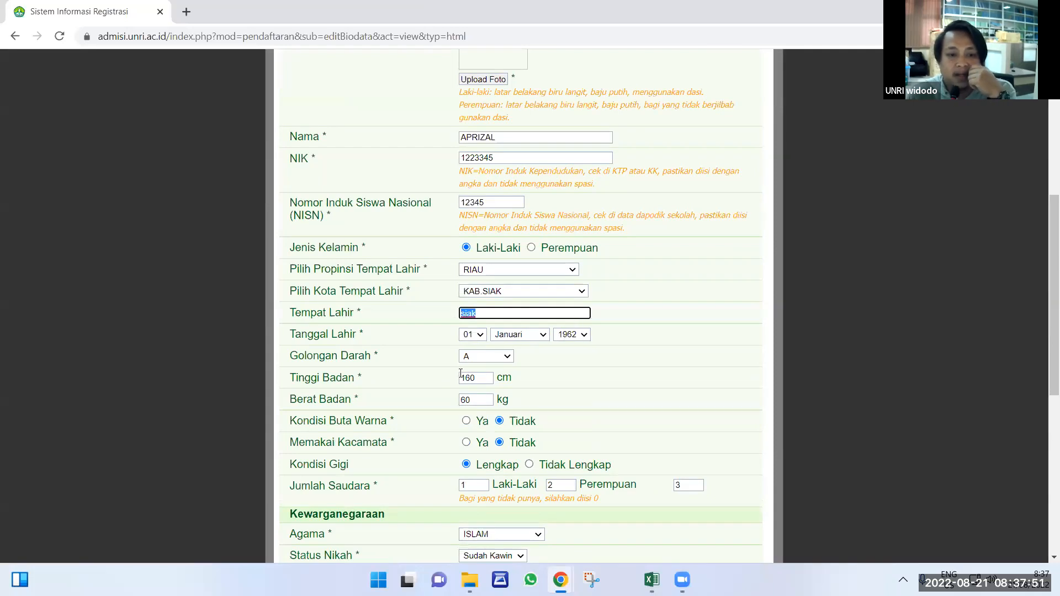
Check the Kelurahan 'tampan' and Kecamatan entries, then submit with Lanjut >>.
scroll(482, 401, down, 3)
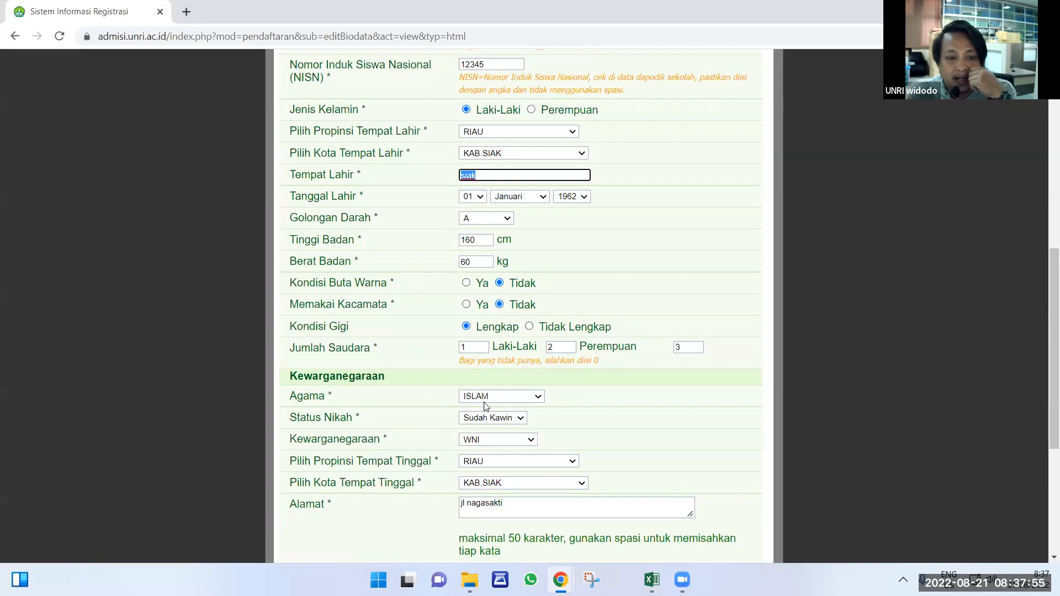
scroll(486, 407, down, 1)
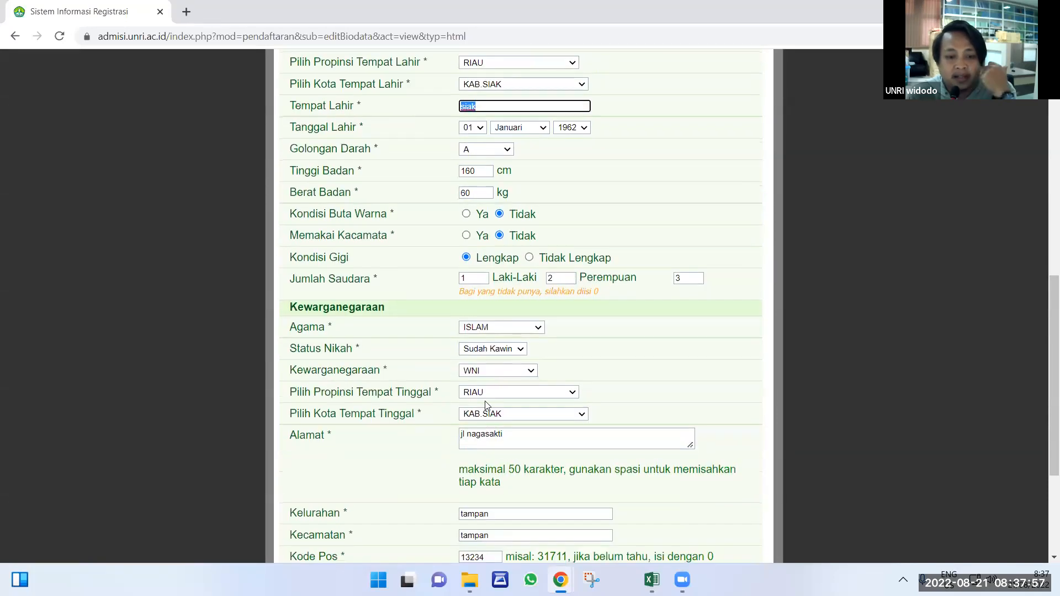
scroll(486, 407, down, 1)
double_click(497, 446)
key(Tab)
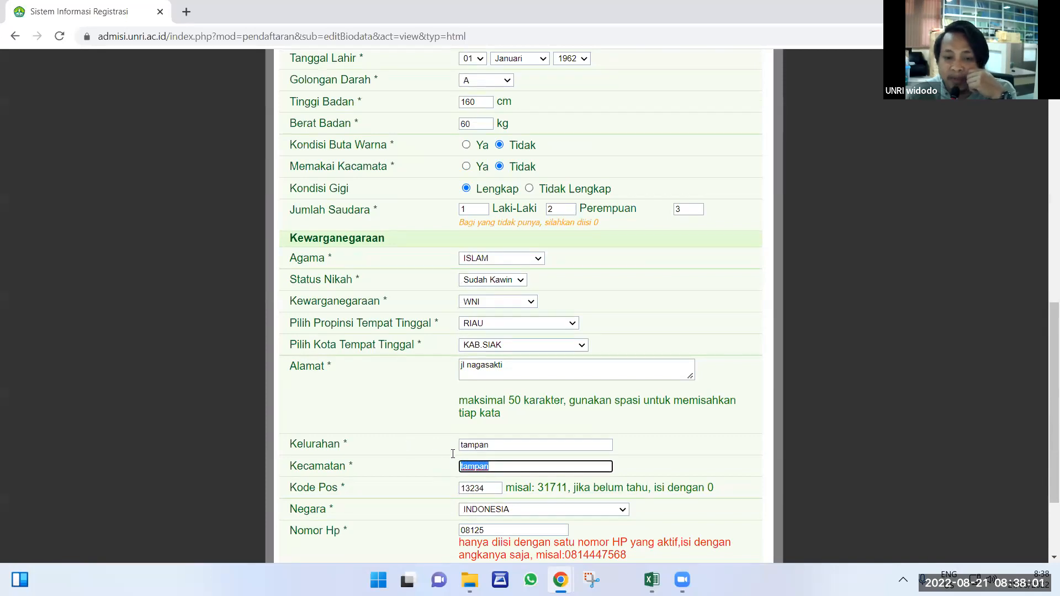
key(shift+Tab)
key(Tab)
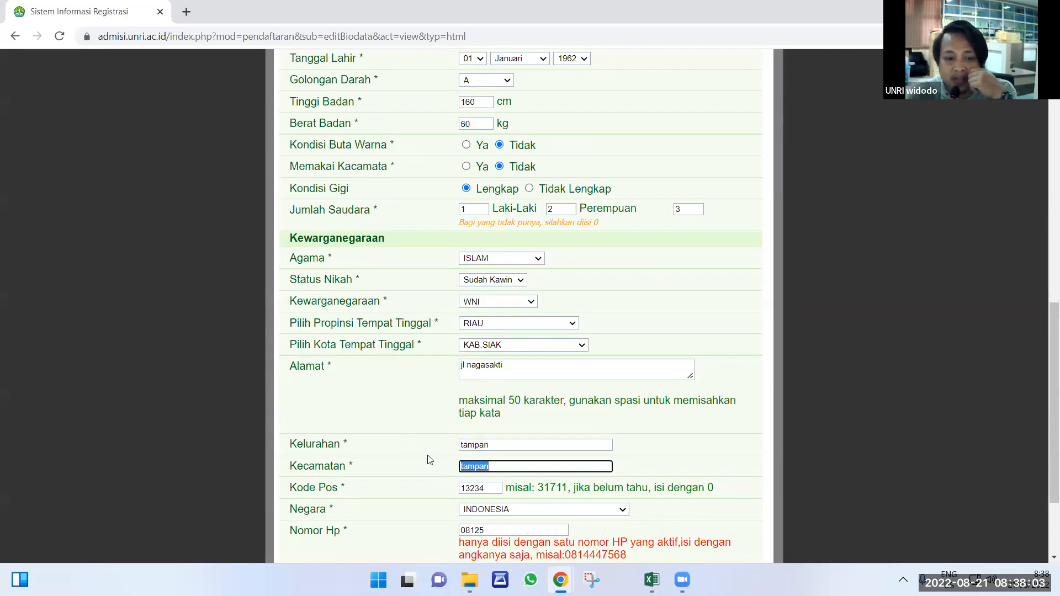
scroll(435, 442, down, 2)
click(486, 506)
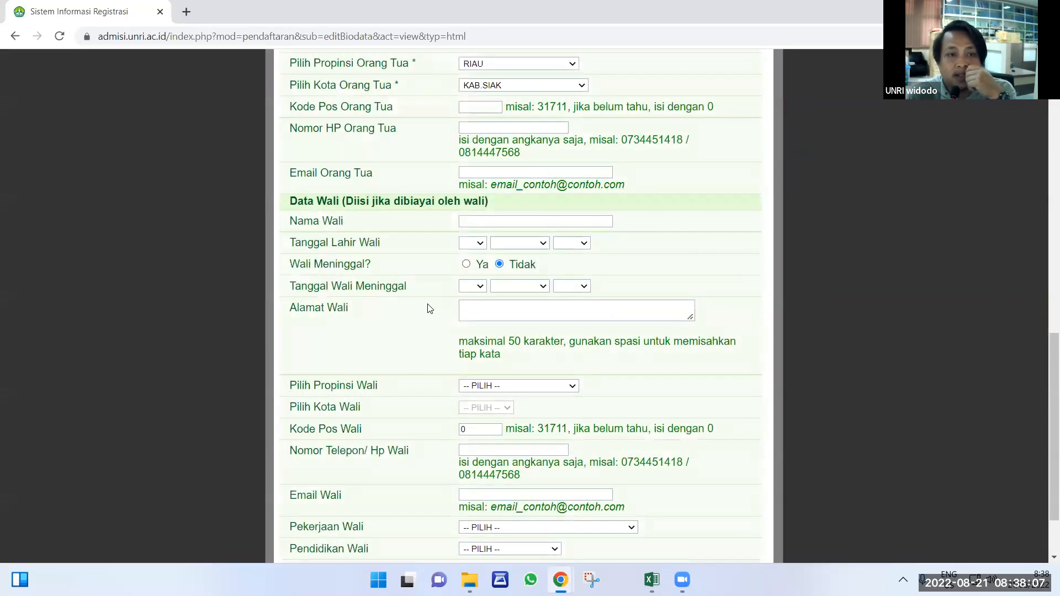
Review the father, mother and Data Wali entries, then continue to the Kebutuhan UKT page.
scroll(433, 304, up, 3)
scroll(436, 298, up, 7)
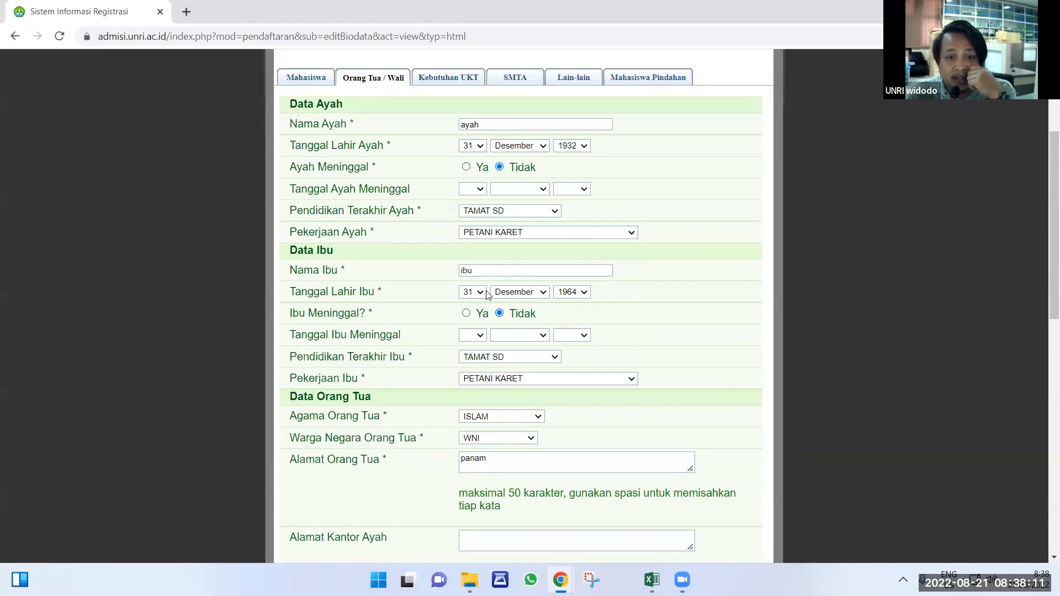
scroll(481, 362, down, 1)
scroll(481, 362, down, 10)
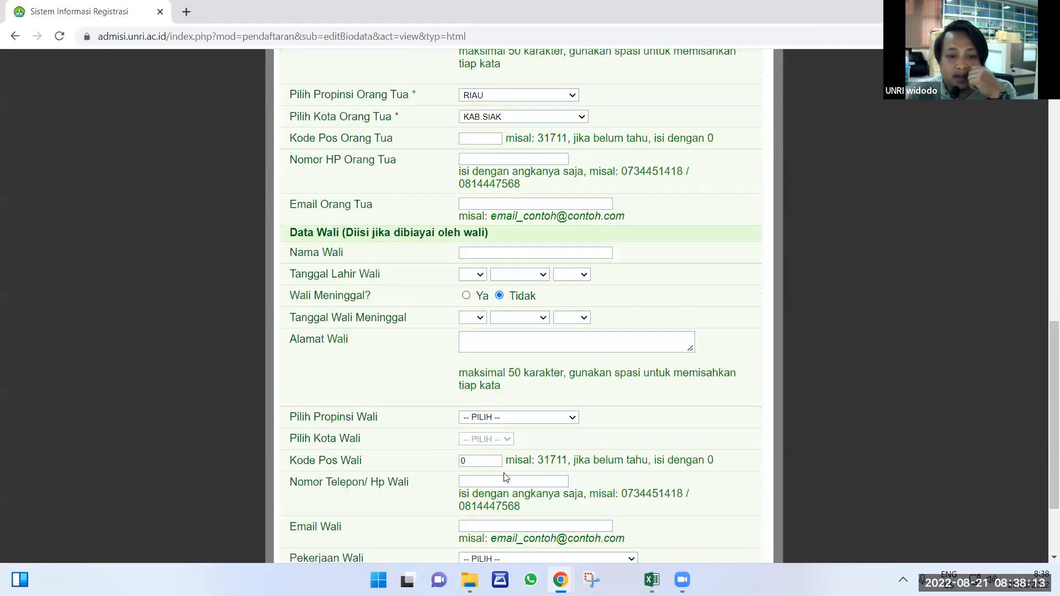
click(497, 508)
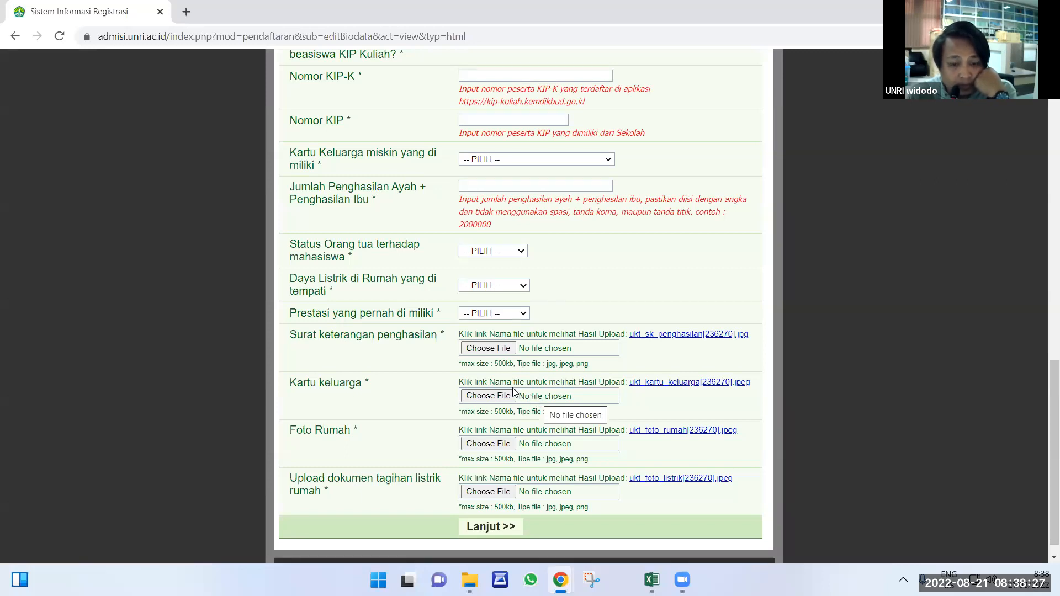
scroll(513, 390, up, 15)
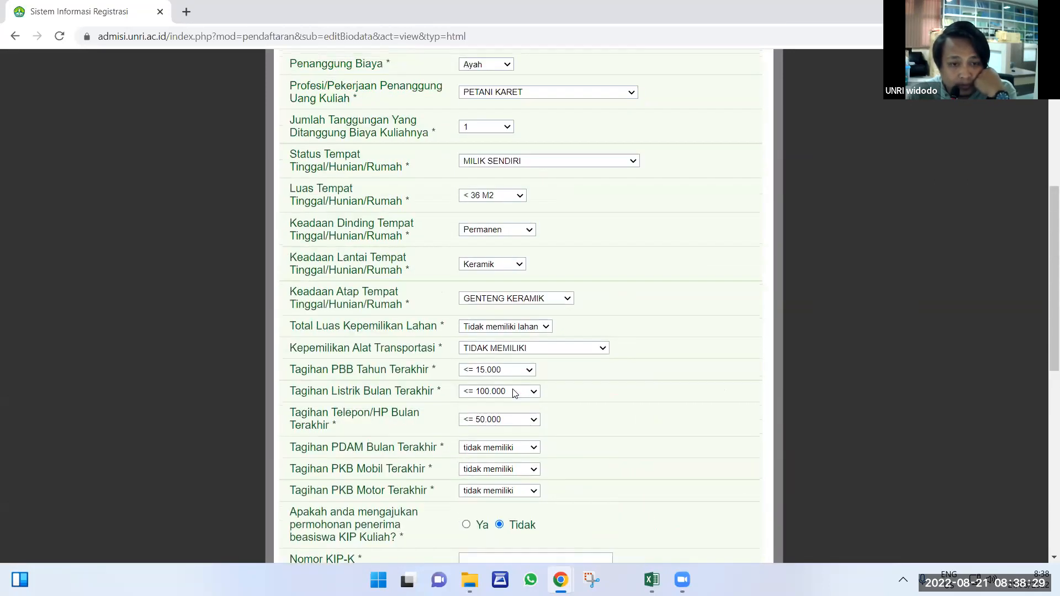
scroll(513, 392, up, 4)
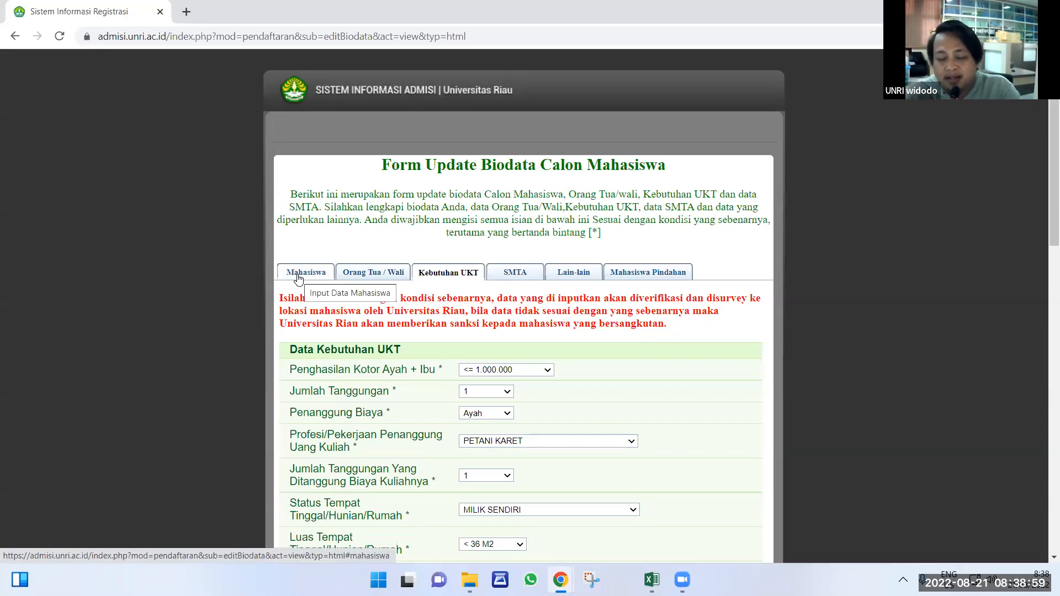
Switch to the Mahasiswa tab and highlight the birthplace 'siak' under KAB.SIAK, RIAU.
click(303, 270)
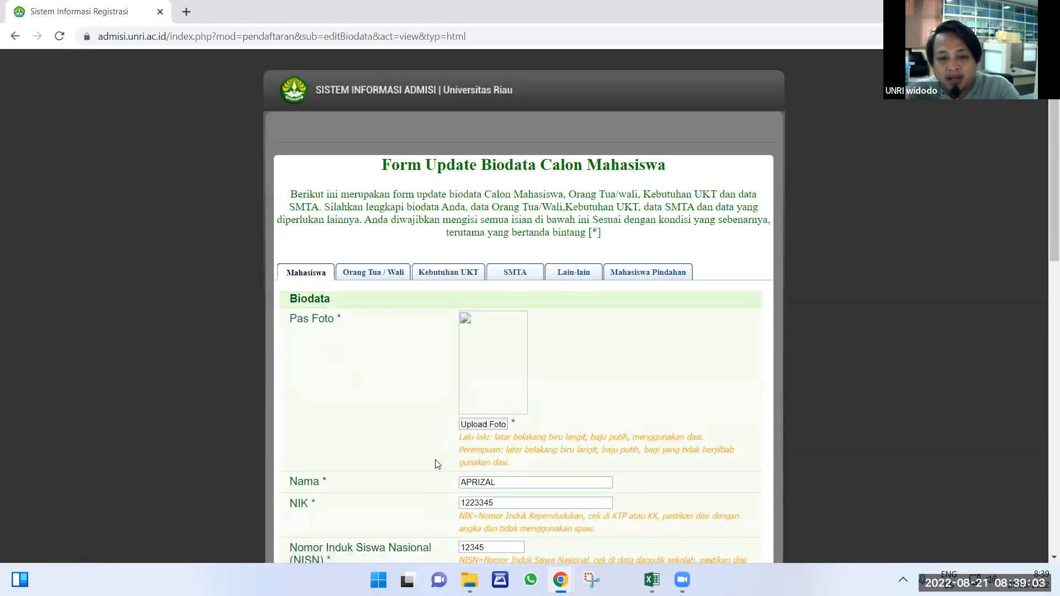
scroll(489, 475, down, 1)
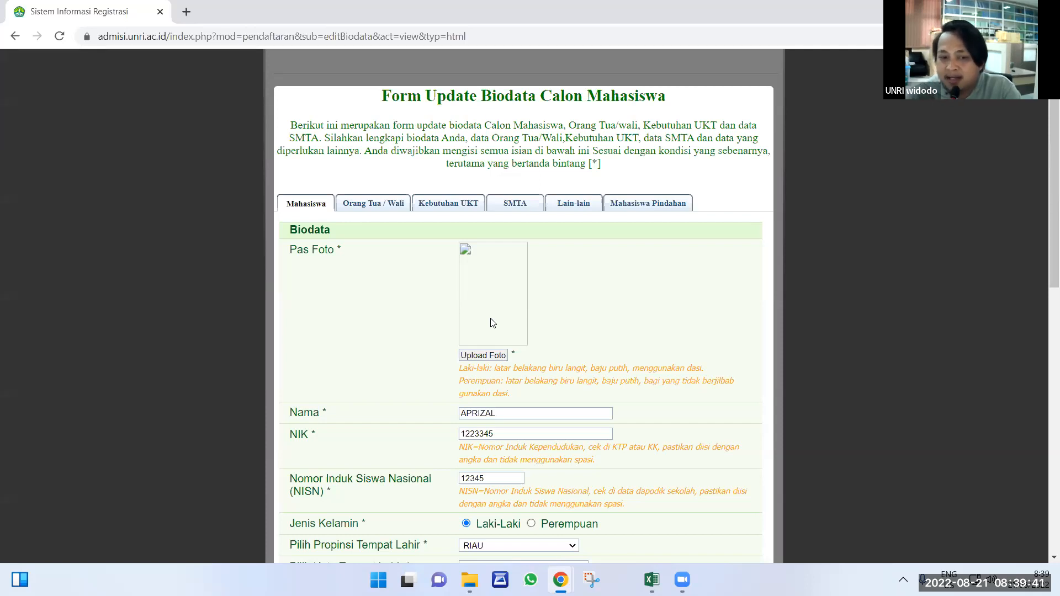
scroll(406, 274, down, 4)
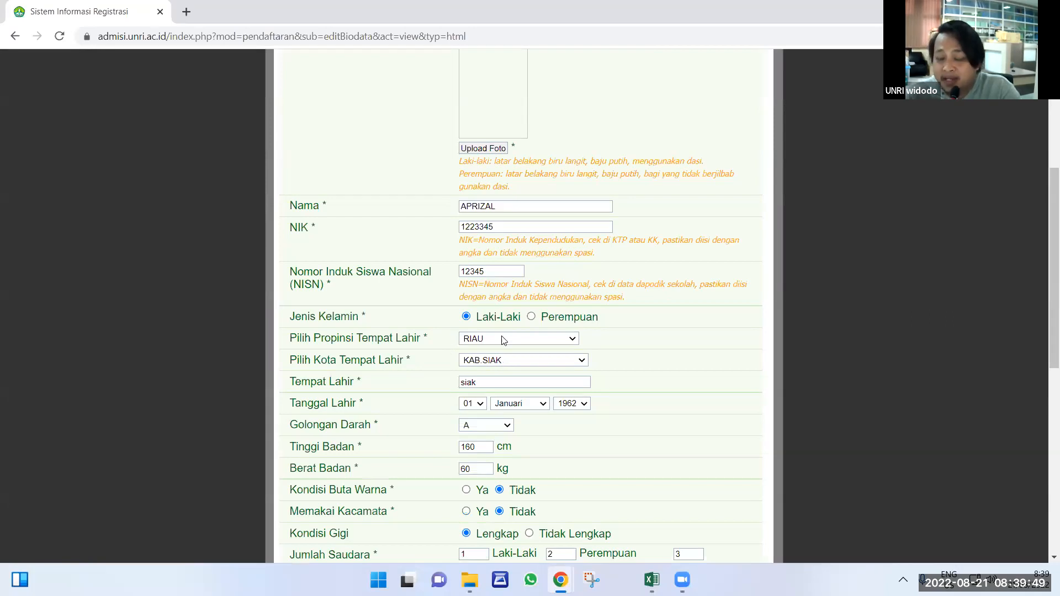
drag(489, 382, 433, 389)
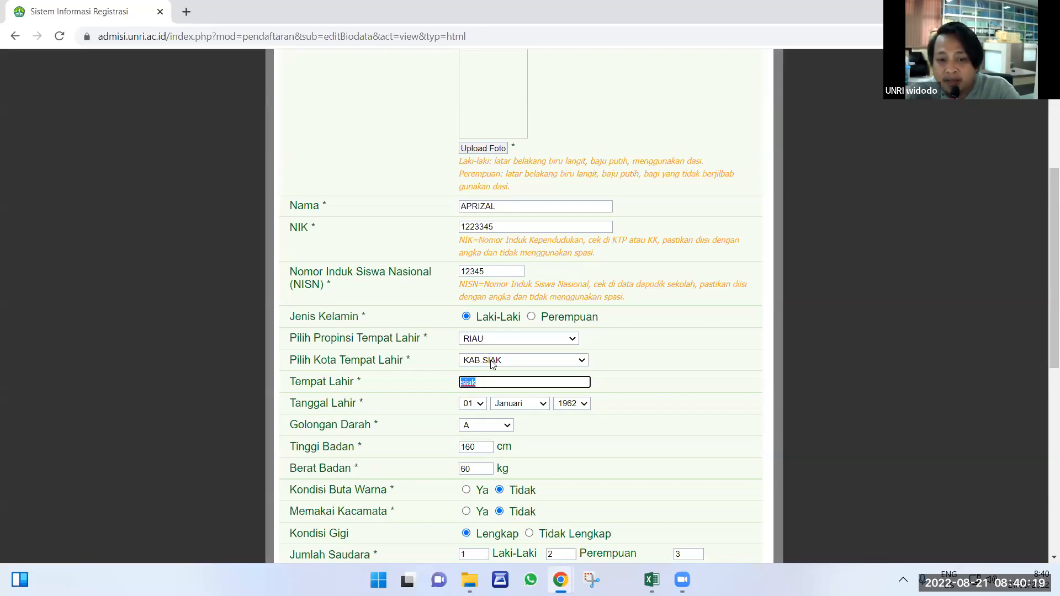
click(490, 361)
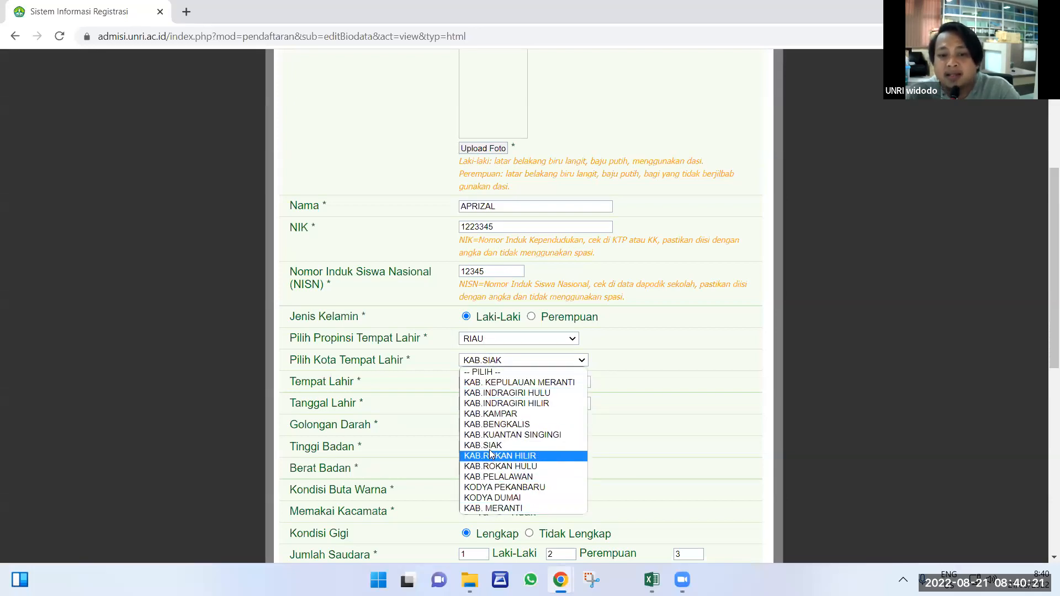
click(628, 371)
drag(513, 387, 400, 381)
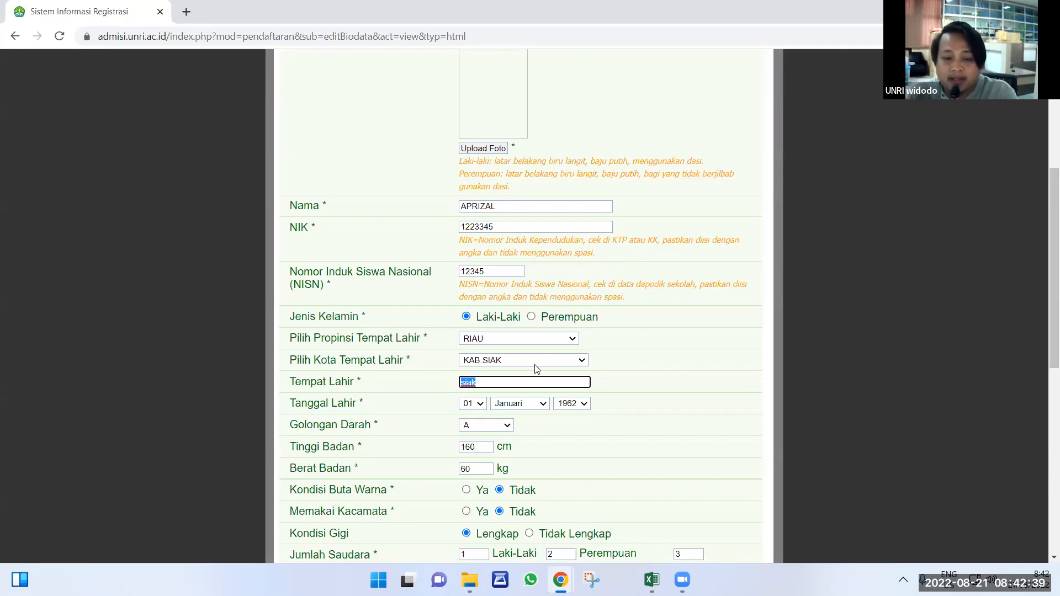
scroll(539, 370, down, 7)
scroll(536, 378, down, 2)
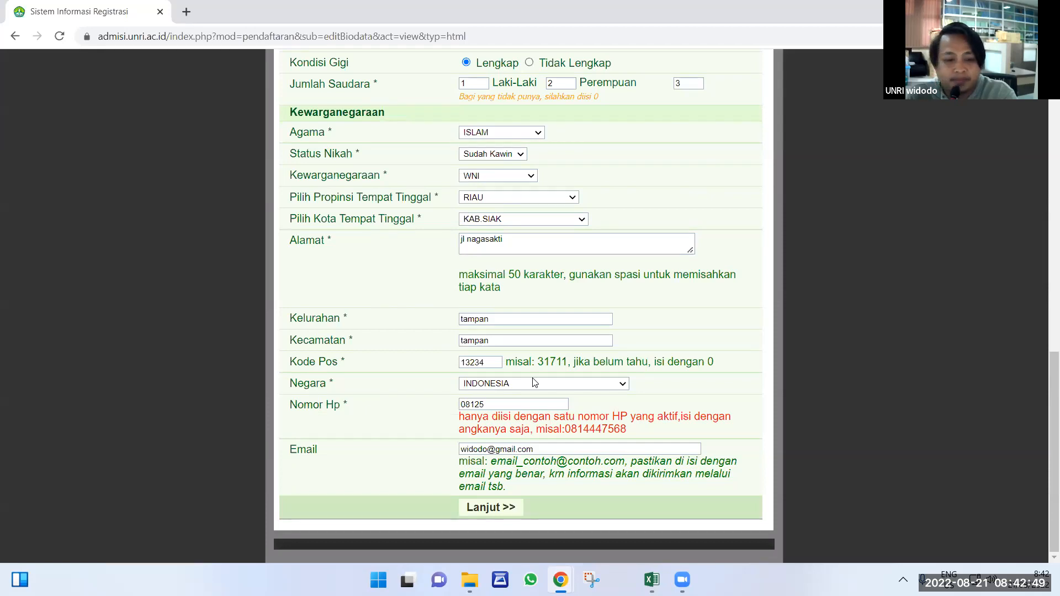
scroll(535, 382, up, 8)
scroll(535, 382, up, 6)
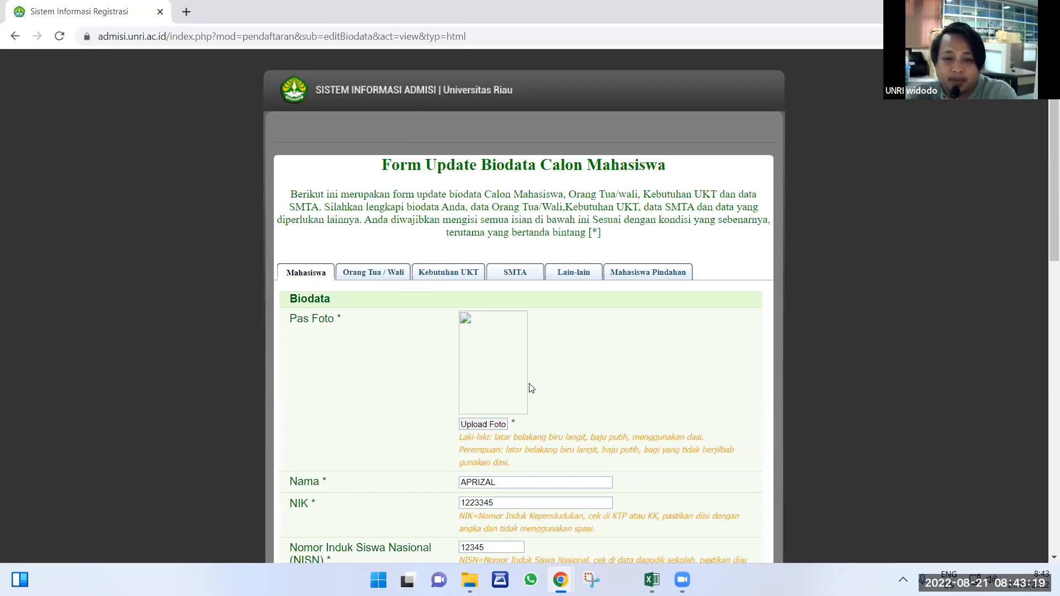
scroll(535, 383, down, 7)
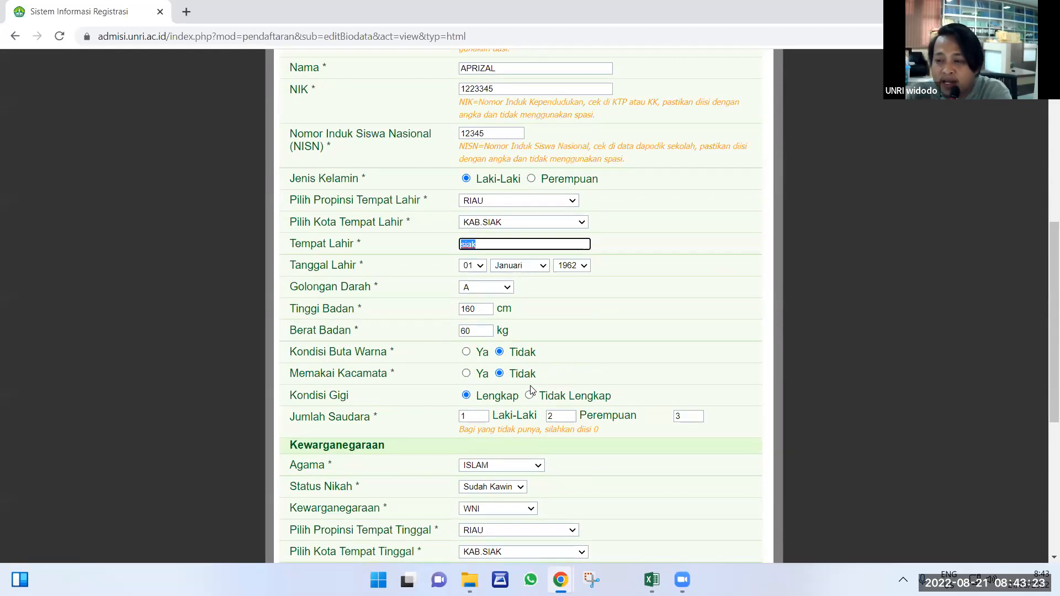
scroll(485, 356, down, 6)
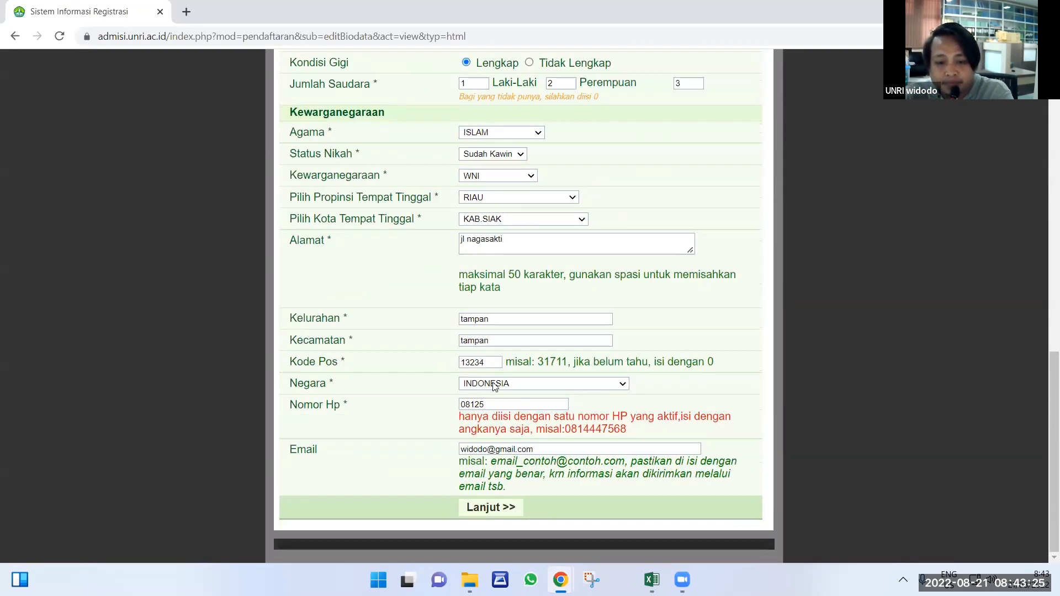
Submit the biodata, then set Ayah Meninggal to Ya to show the required father fields.
click(491, 508)
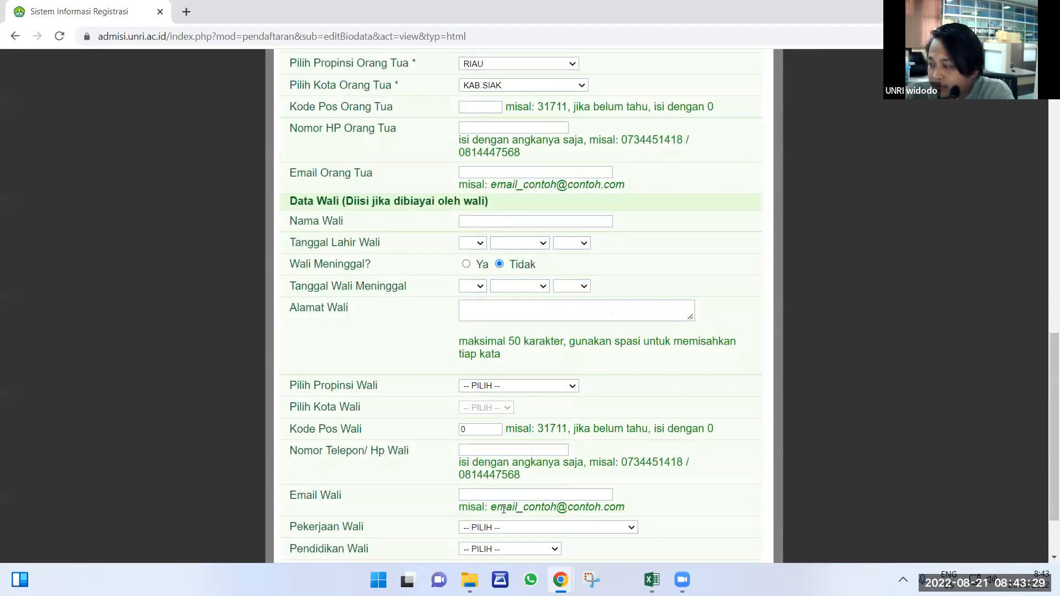
scroll(503, 509, up, 7)
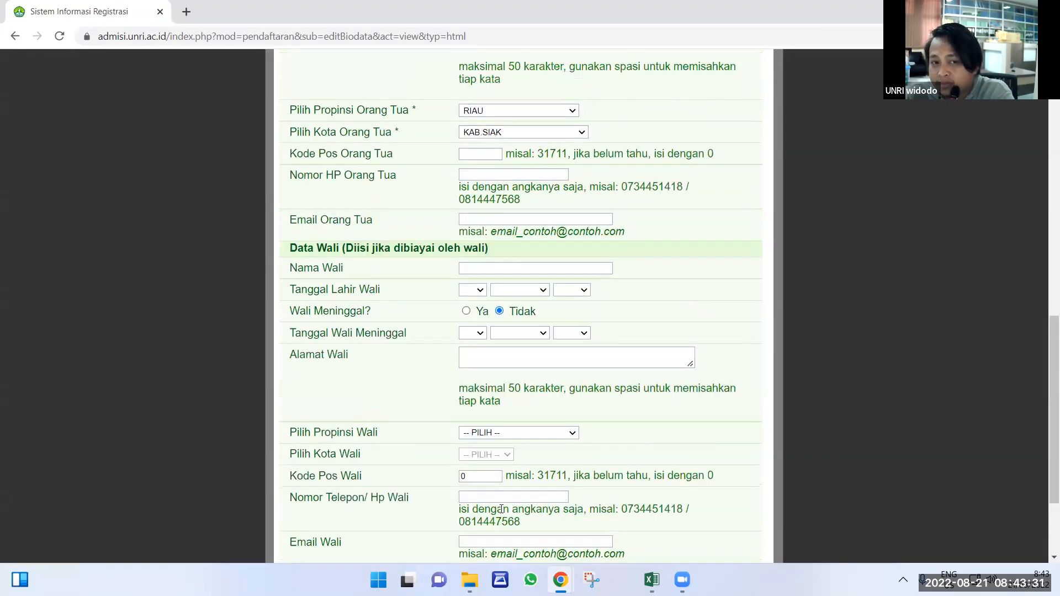
scroll(502, 514, up, 4)
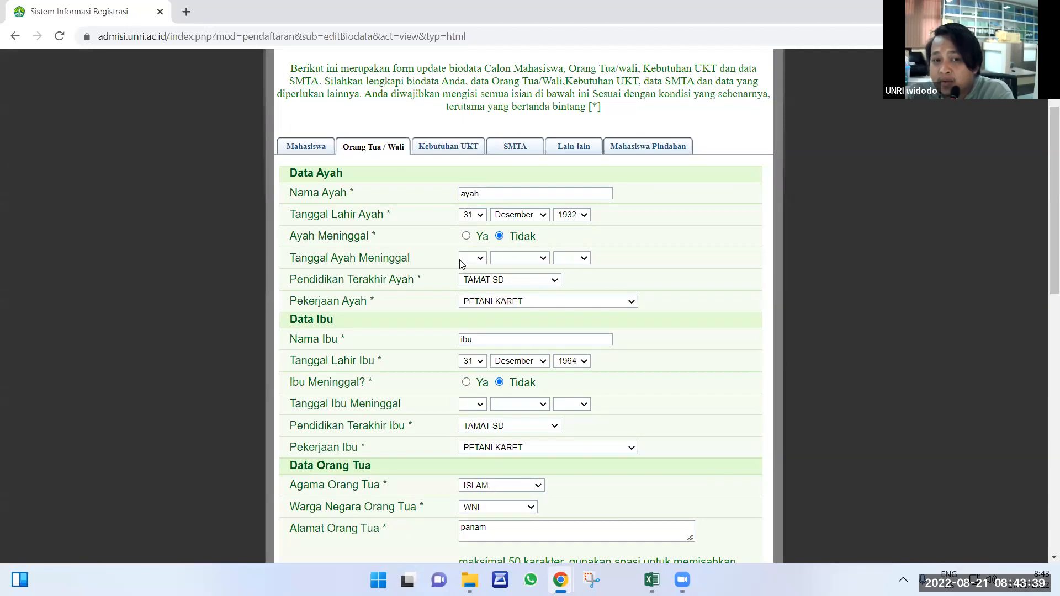
click(466, 237)
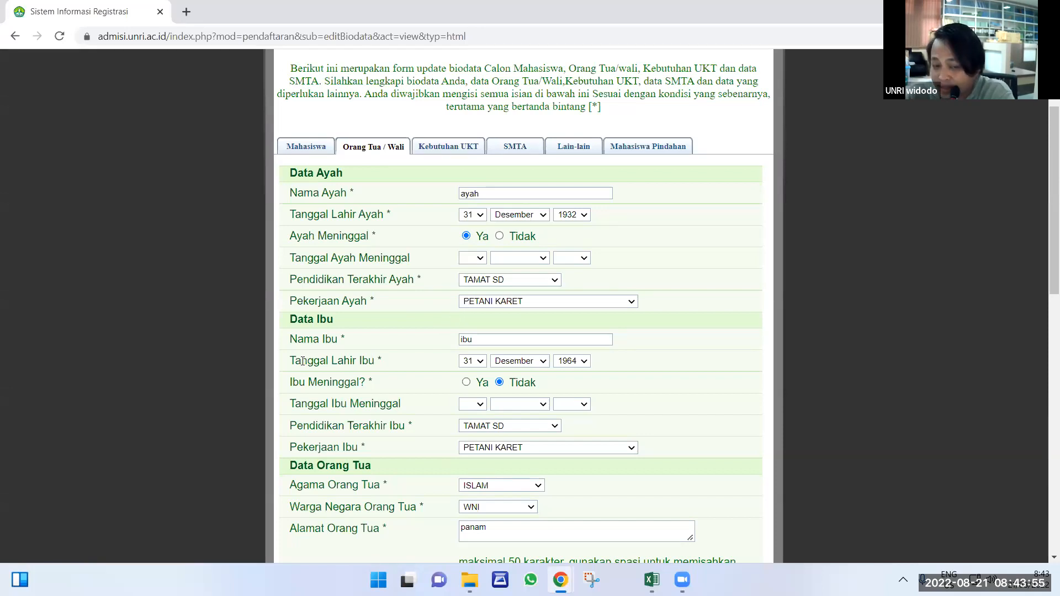
drag(367, 300, 375, 302)
double_click(420, 276)
Switch Ayah Meninggal back to Tidak and review the parents' dates down to Data Wali.
click(498, 237)
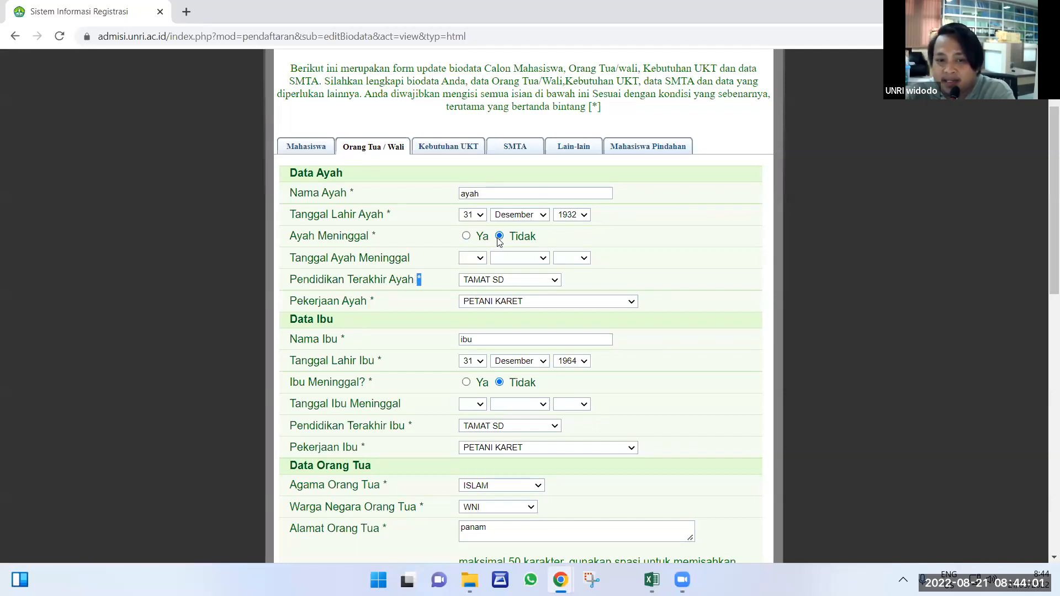
drag(294, 259, 413, 261)
drag(289, 361, 387, 361)
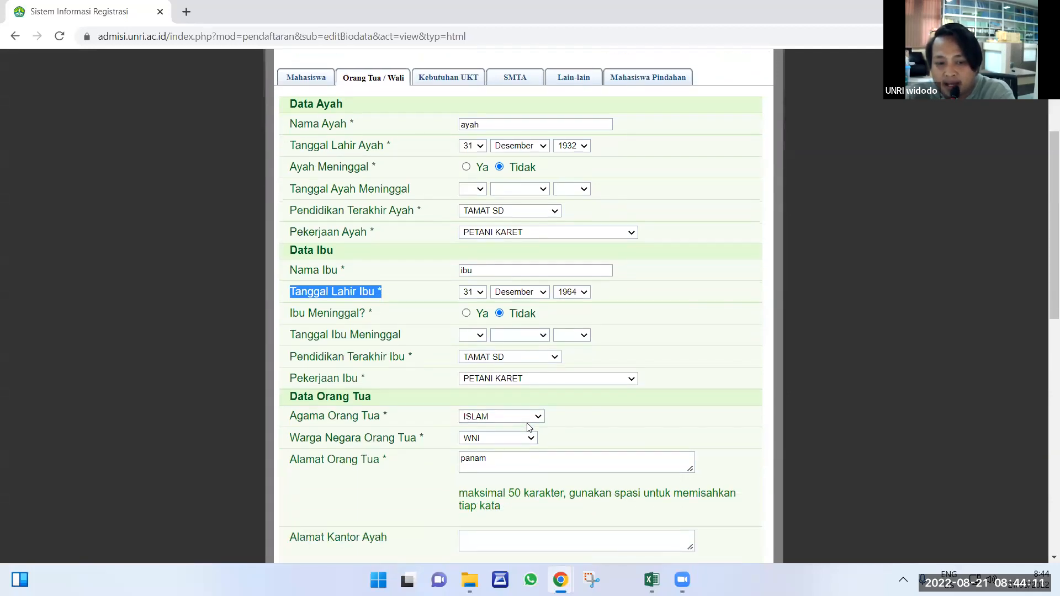
scroll(529, 427, down, 3)
scroll(528, 427, down, 2)
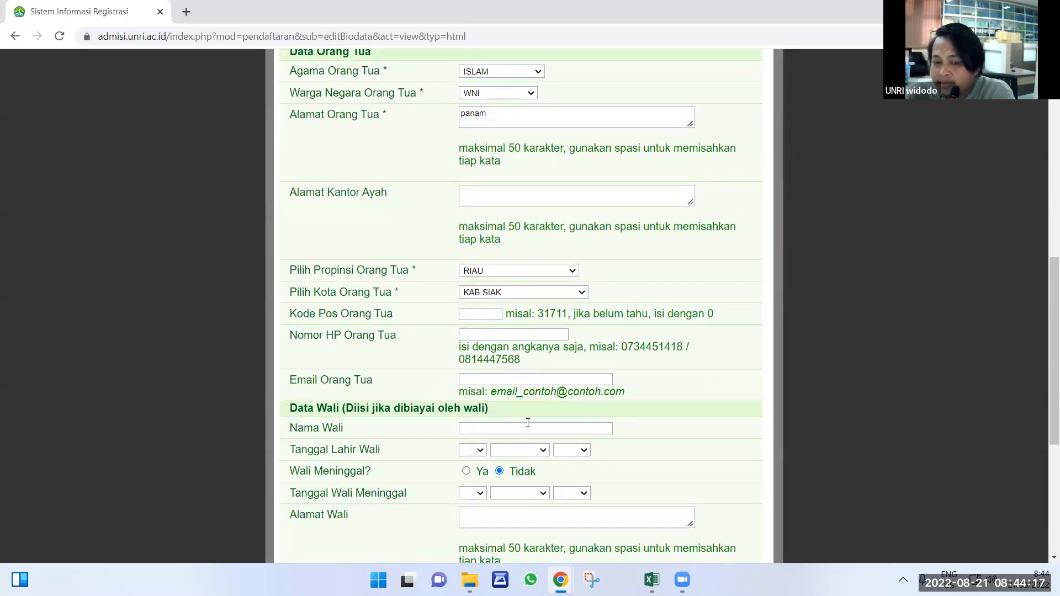
scroll(528, 423, up, 6)
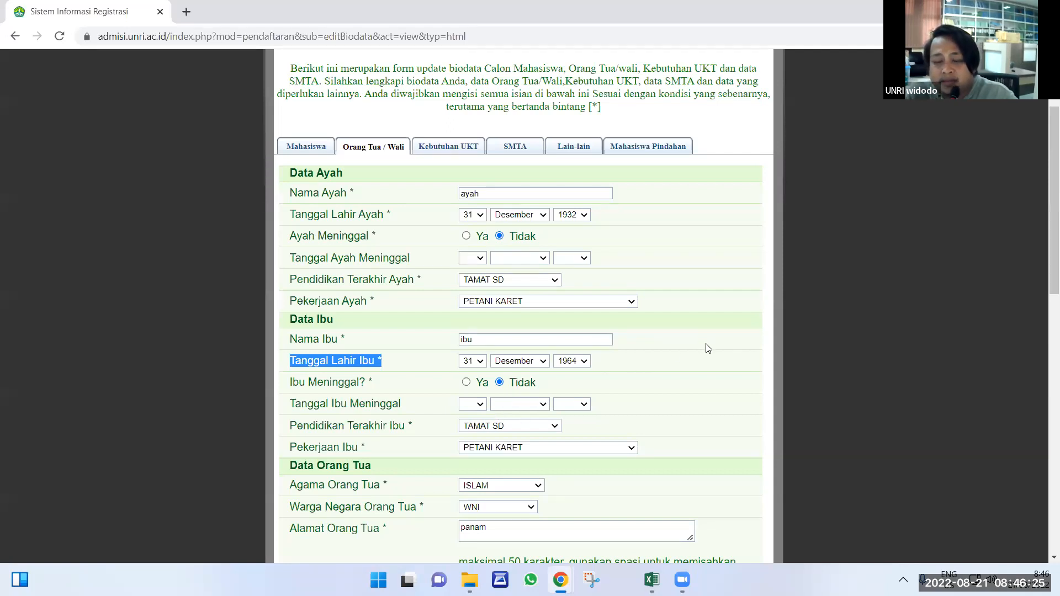
scroll(707, 348, down, 2)
scroll(706, 343, down, 4)
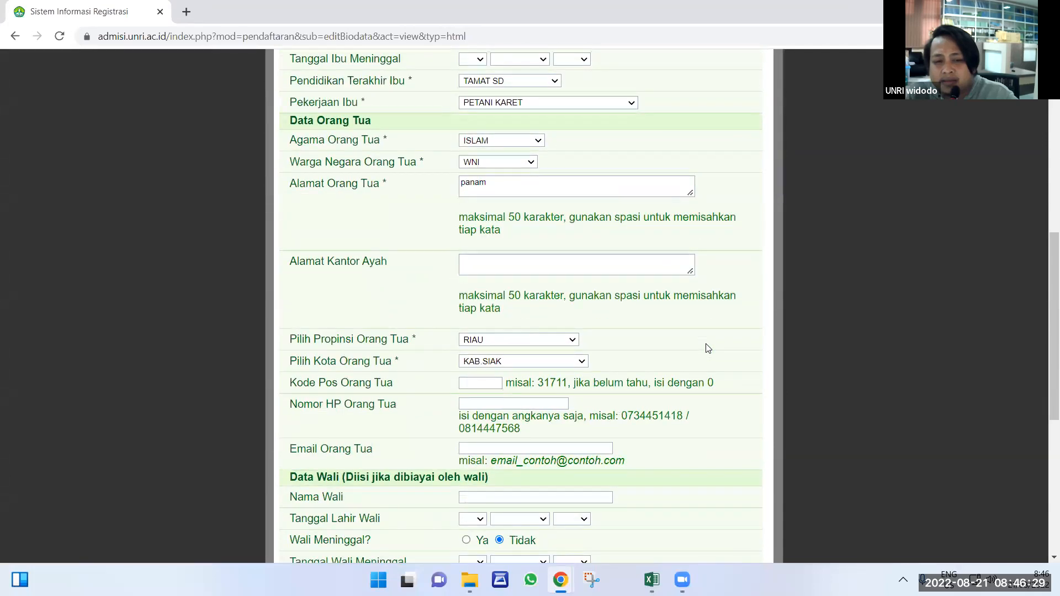
scroll(706, 346, down, 5)
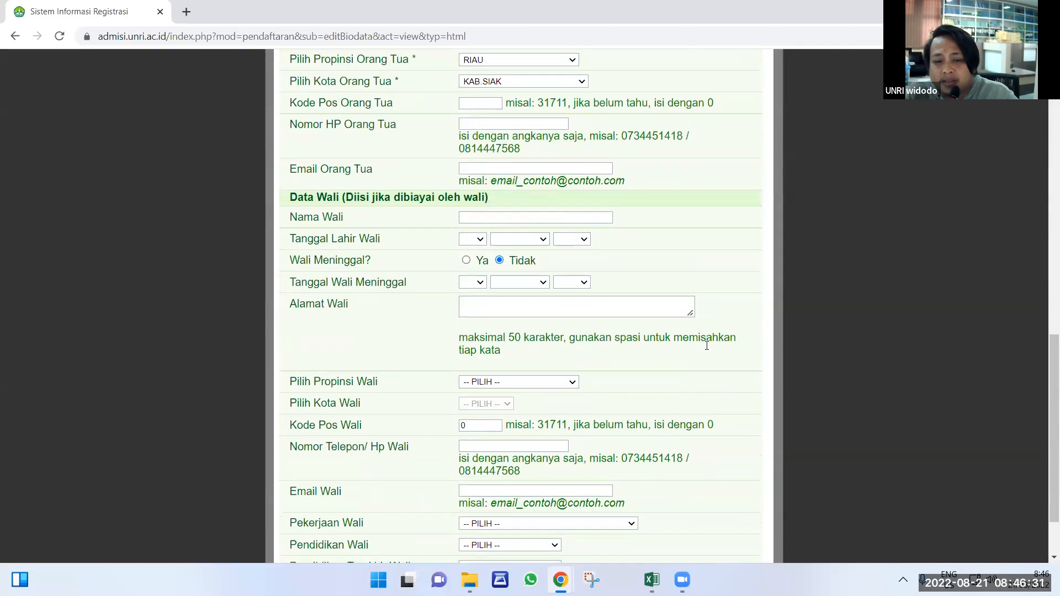
scroll(707, 345, down, 2)
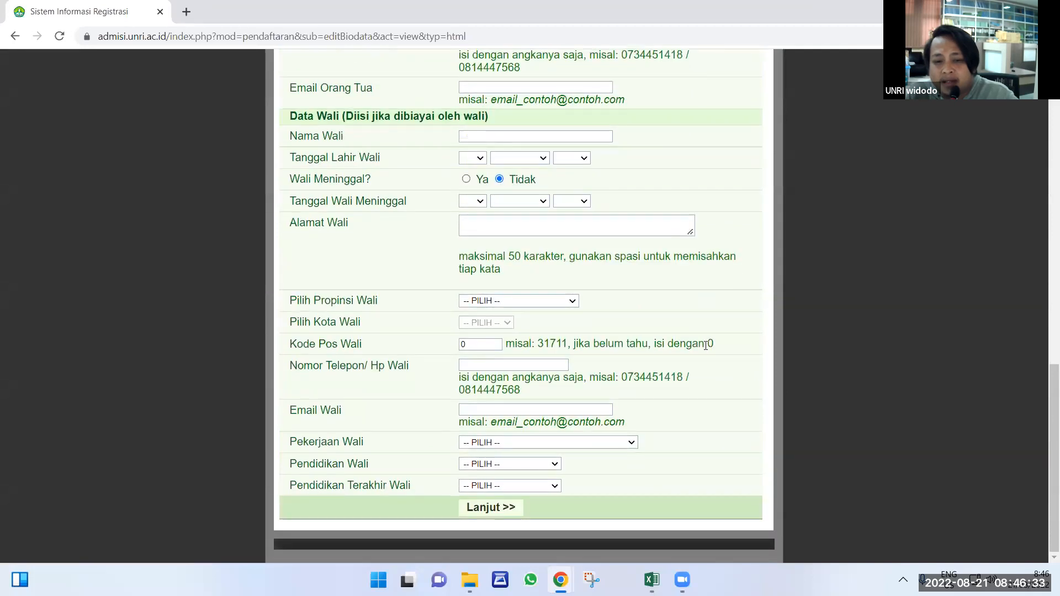
scroll(706, 345, up, 12)
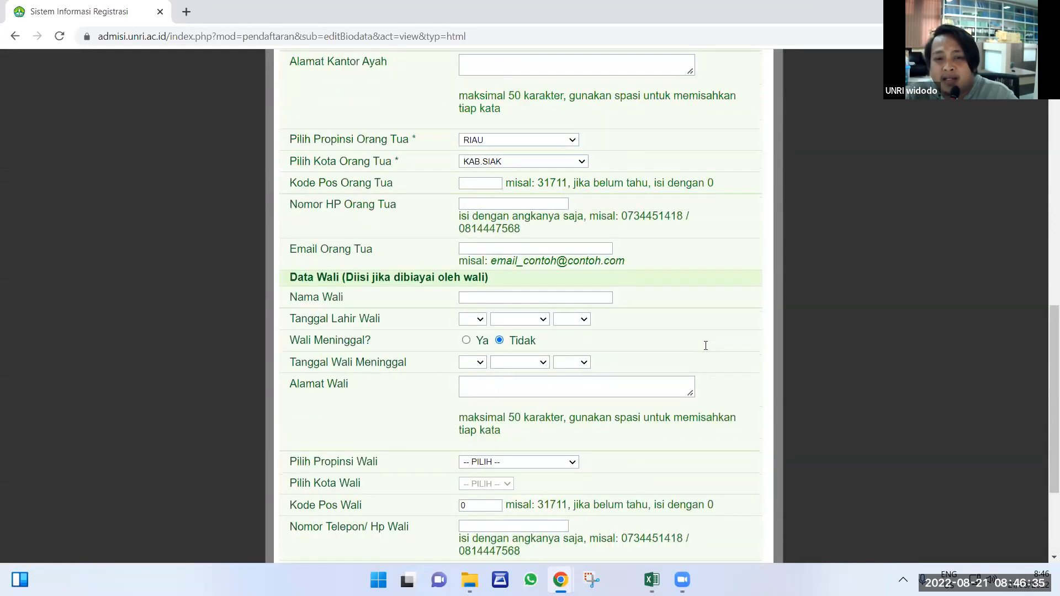
scroll(707, 349, up, 1)
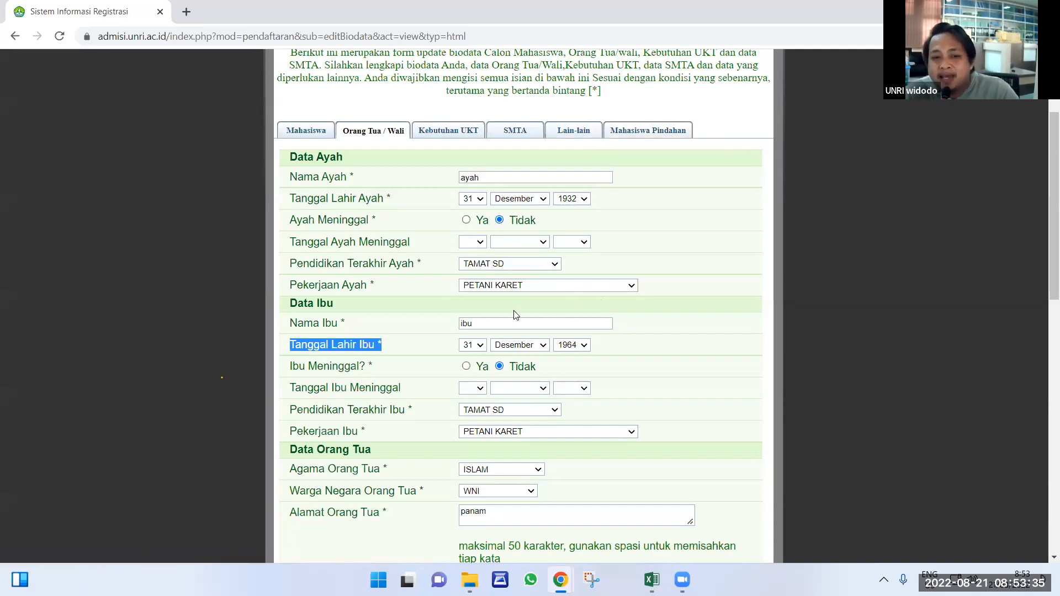
Recheck the Nama field on the Mahasiswa tab, then switch to the USER DAN PASWD PPG Excel workbook.
scroll(497, 282, down, 8)
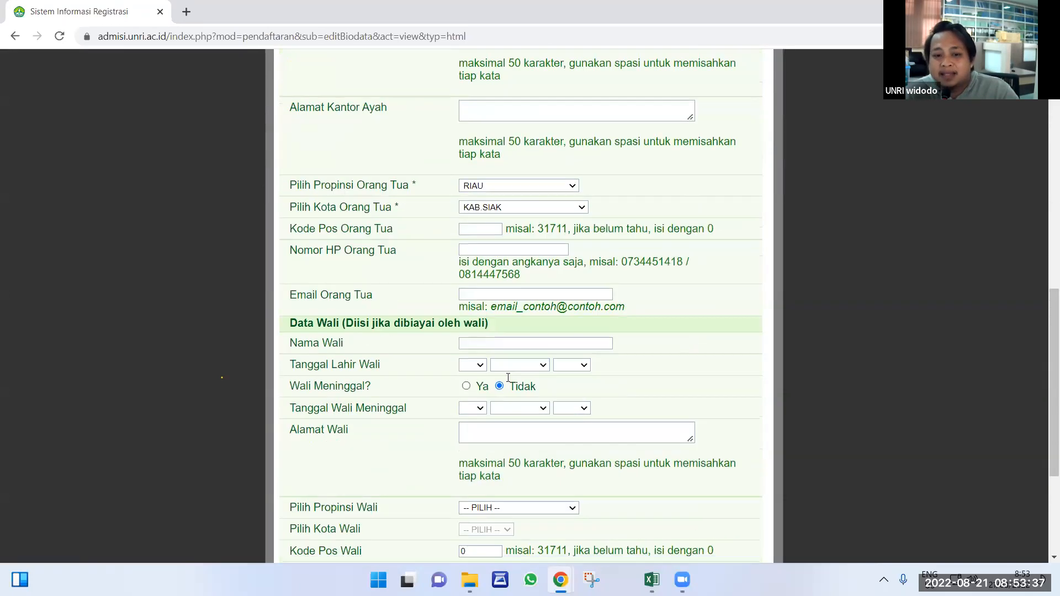
scroll(508, 378, down, 4)
scroll(458, 309, up, 10)
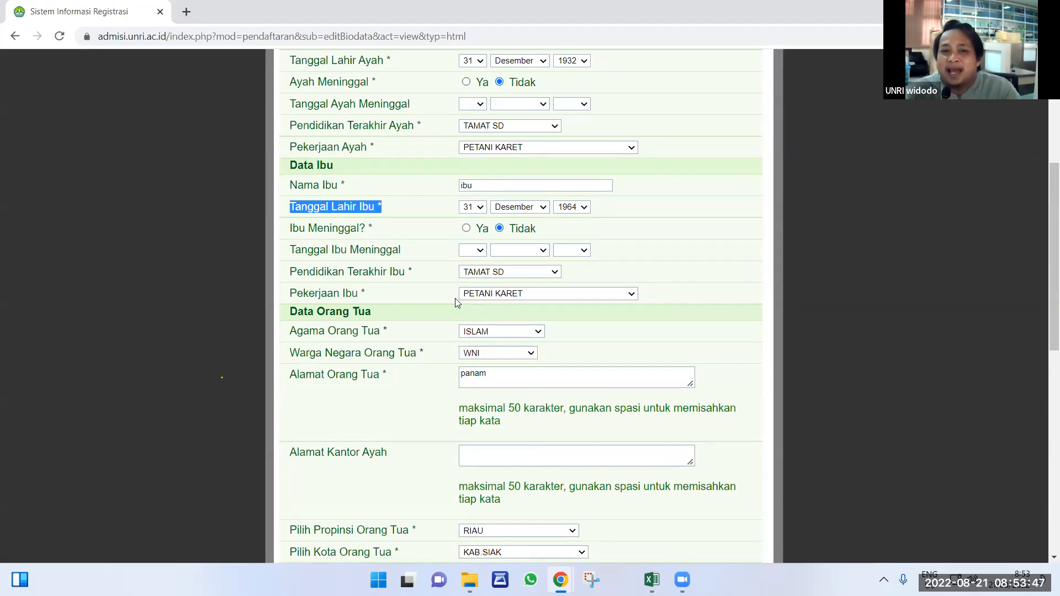
scroll(480, 309, up, 1)
scroll(483, 310, up, 2)
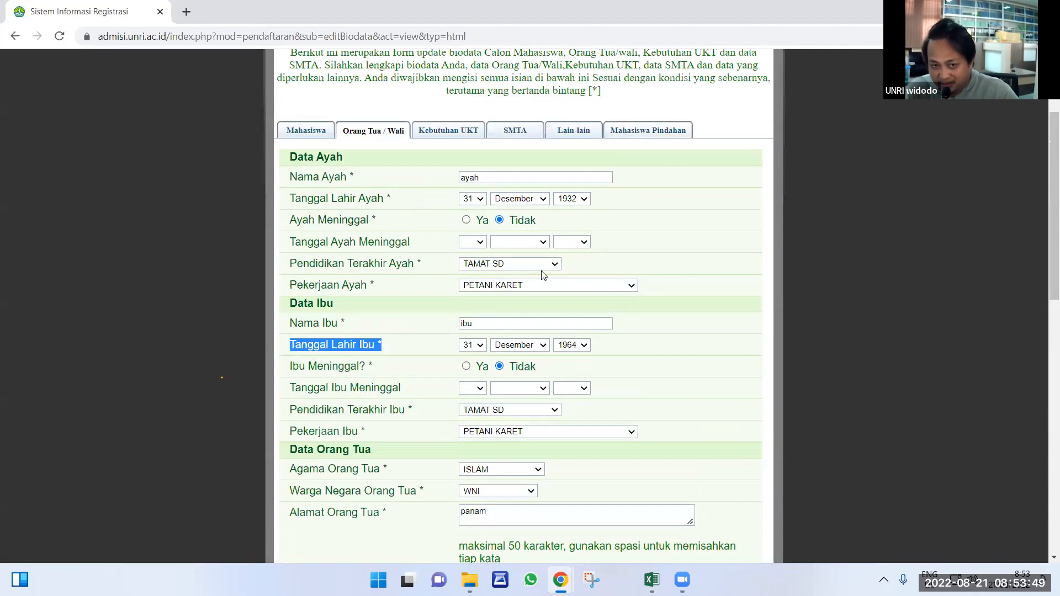
click(308, 130)
scroll(530, 276, down, 1)
scroll(492, 236, down, 1)
click(495, 203)
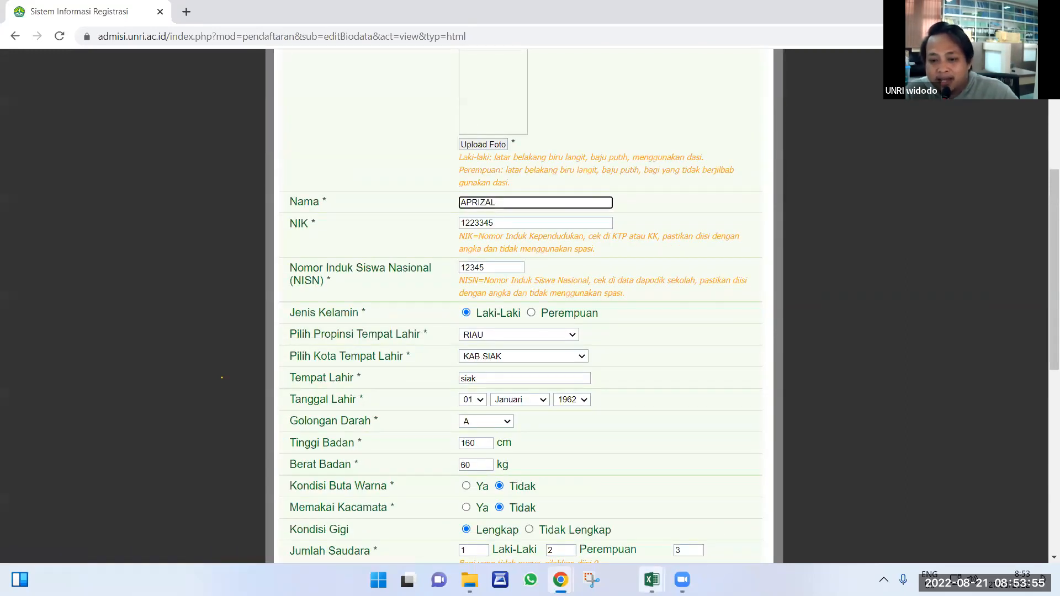
click(652, 580)
click(528, 530)
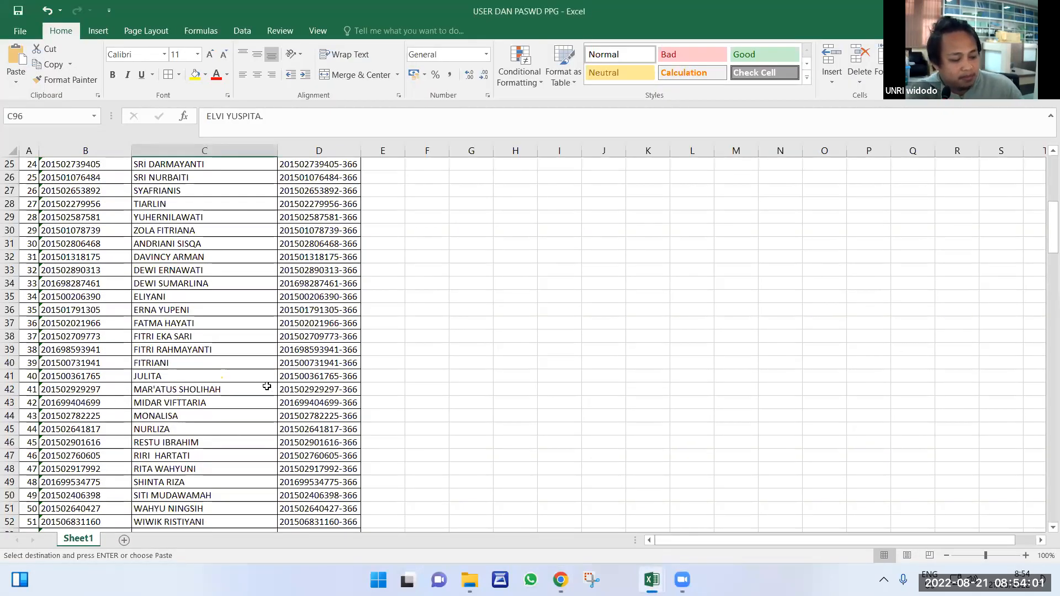
Find the student's name with Ctrl+F and select the matching row 140.
key(ctrl+f)
text(per)
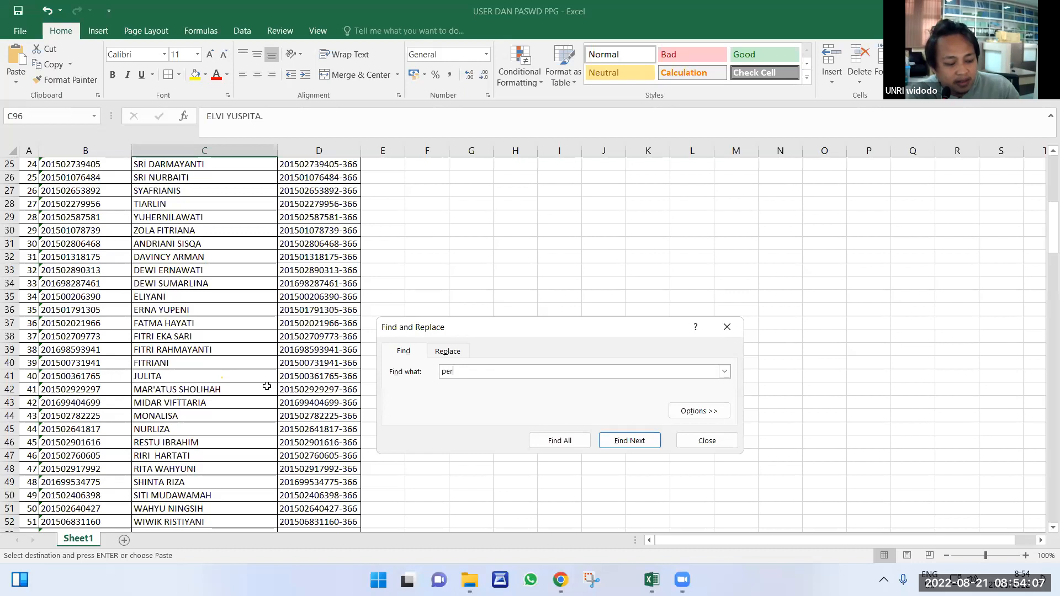
text(d)
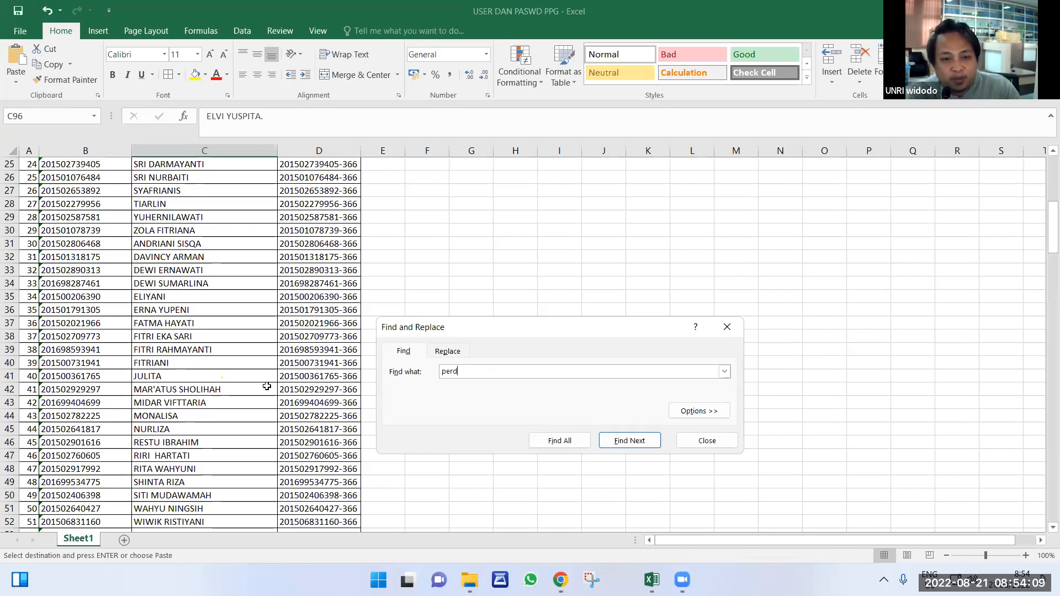
key(BackSpace)
key(BackSpace)
key(BackSpace)
key(BackSpace)
text(ferdian)
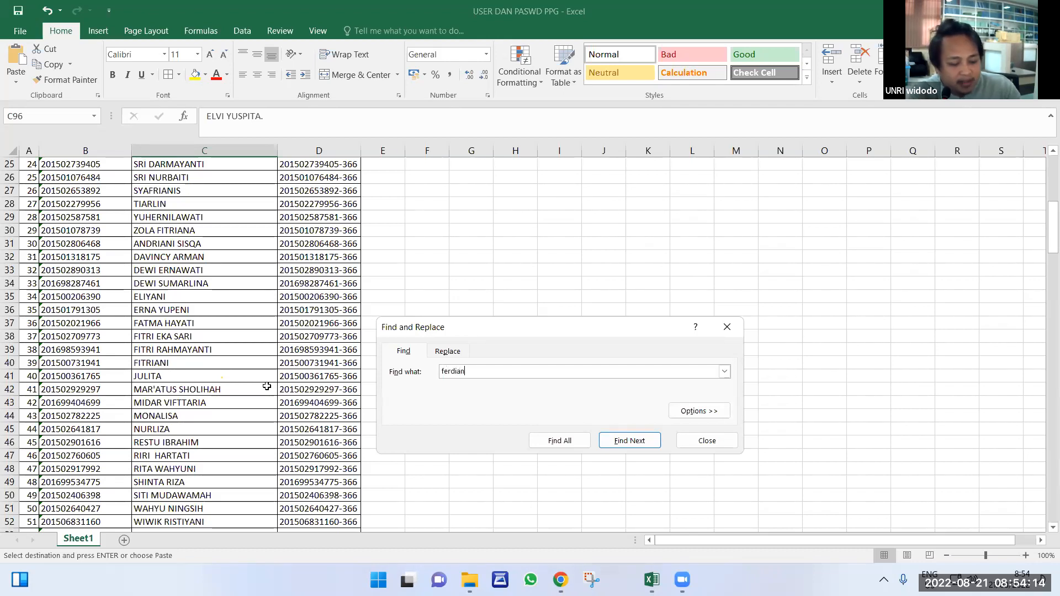
key(Return)
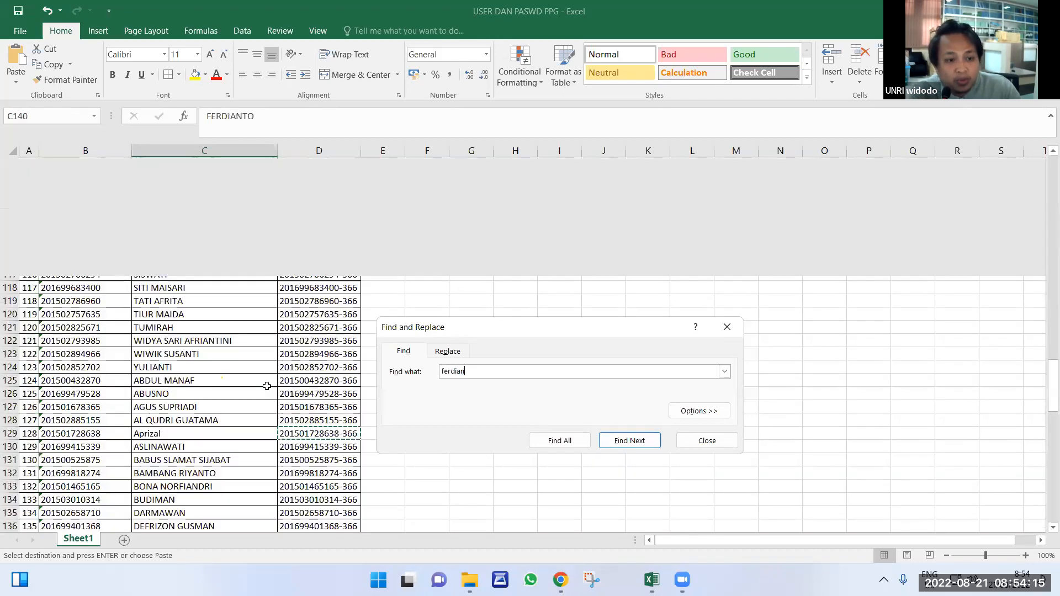
click(10, 349)
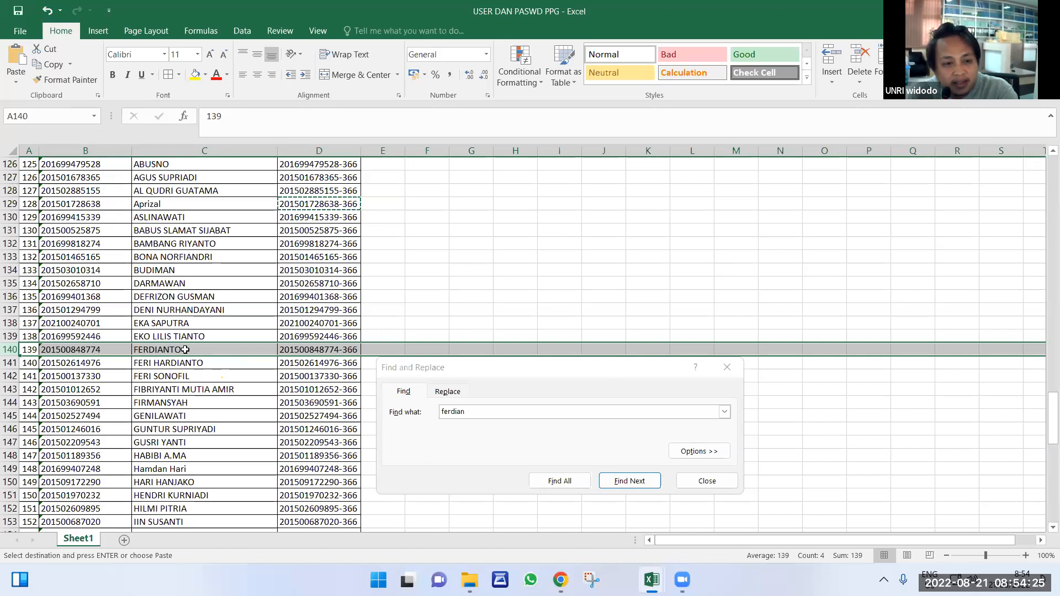
Enter the student's corrected name in E140 and give that cell a yellow fill.
click(185, 350)
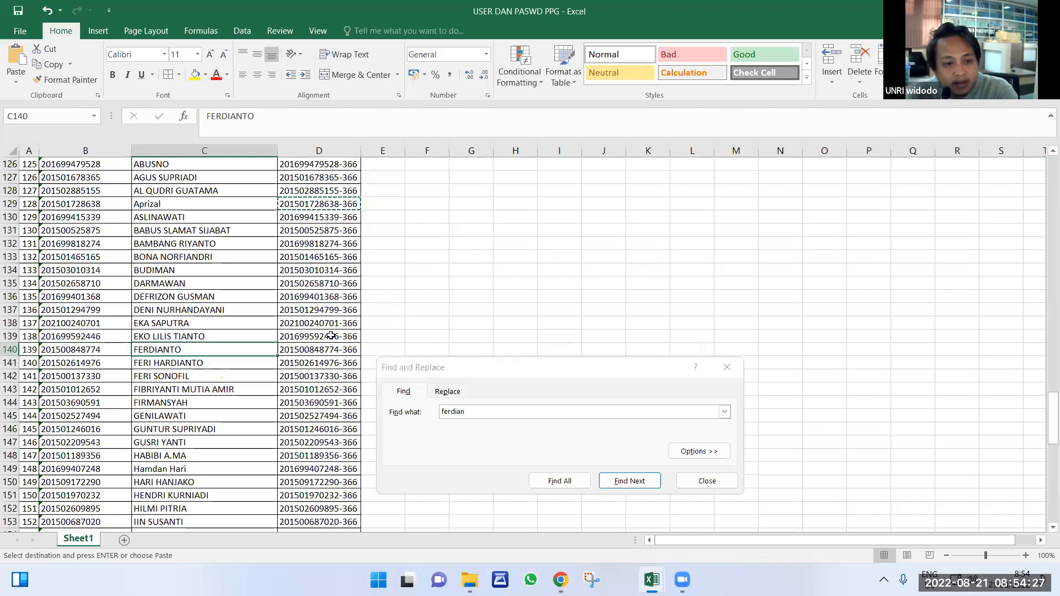
click(382, 348)
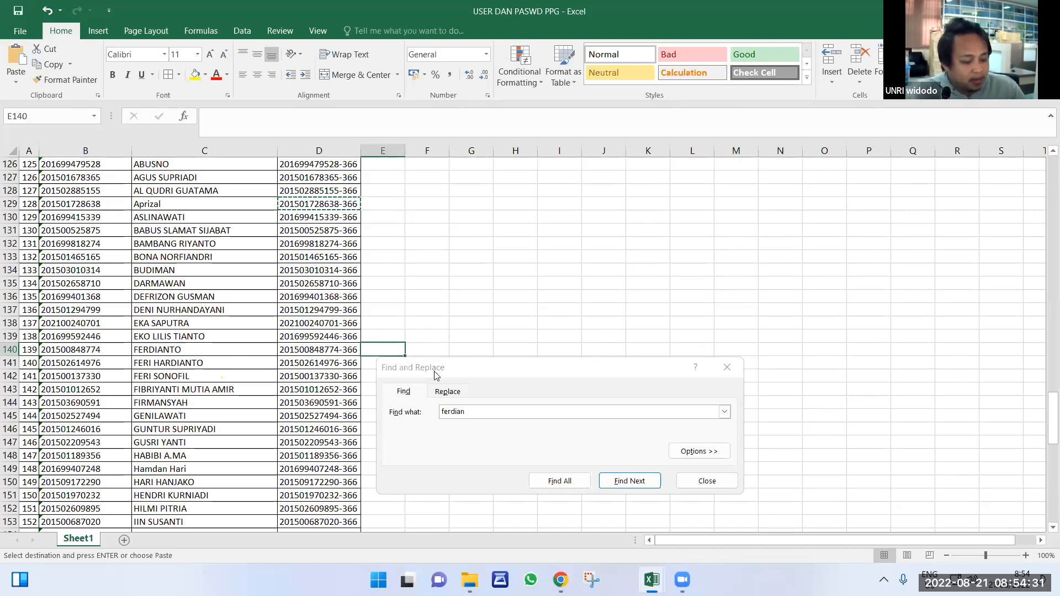
text(FERDIA)
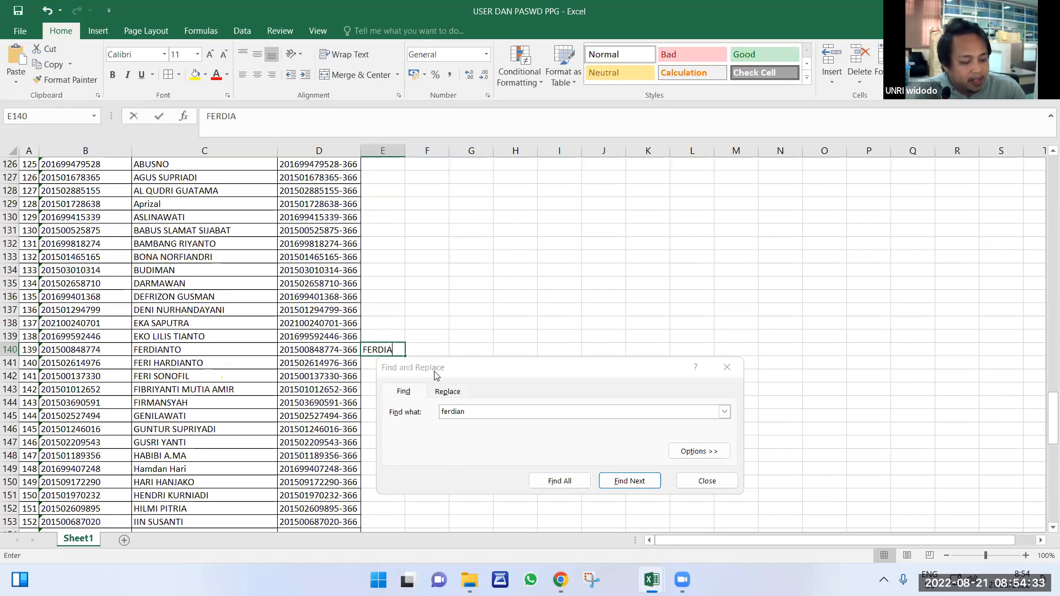
text(NTO D)
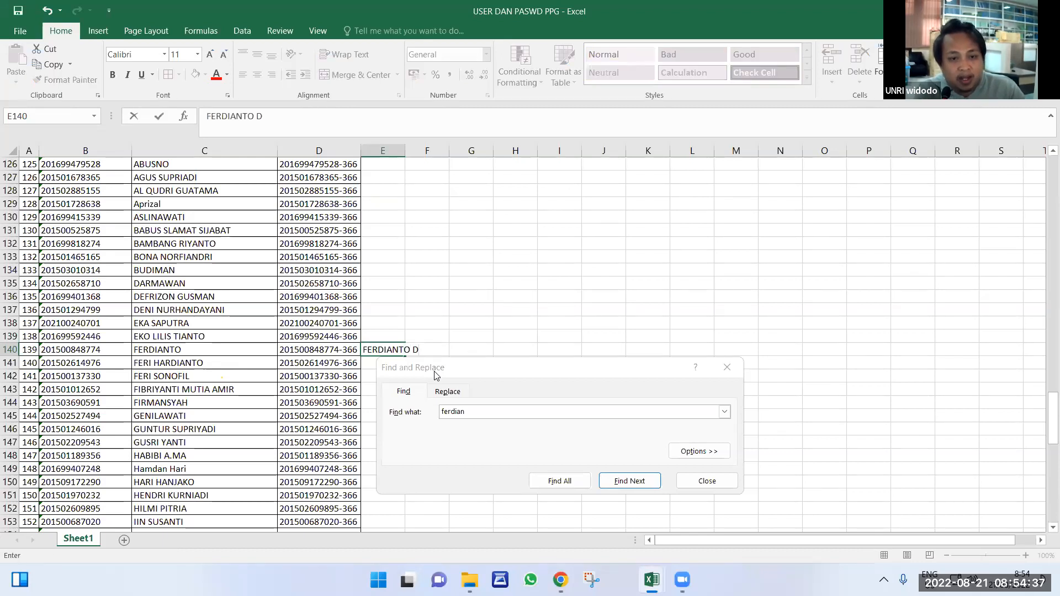
key(Return)
click(380, 350)
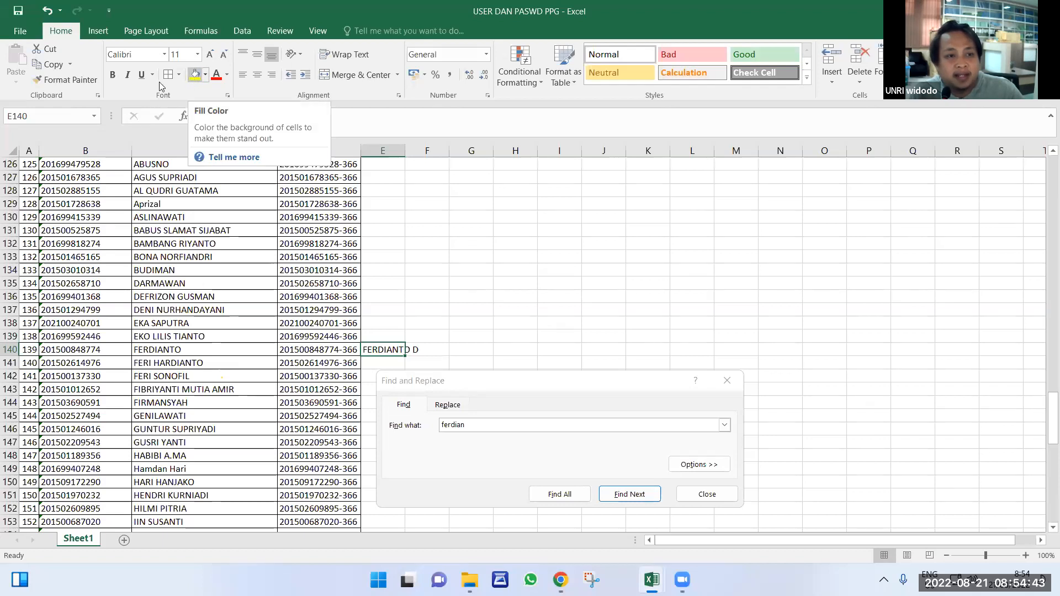
click(196, 76)
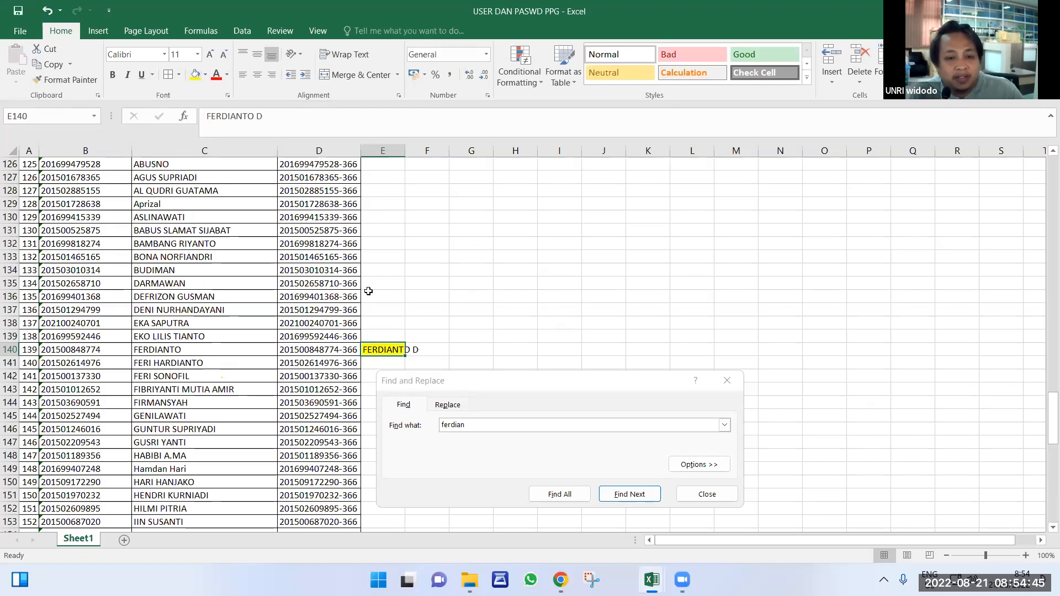
scroll(384, 232, up, 15)
scroll(383, 204, up, 20)
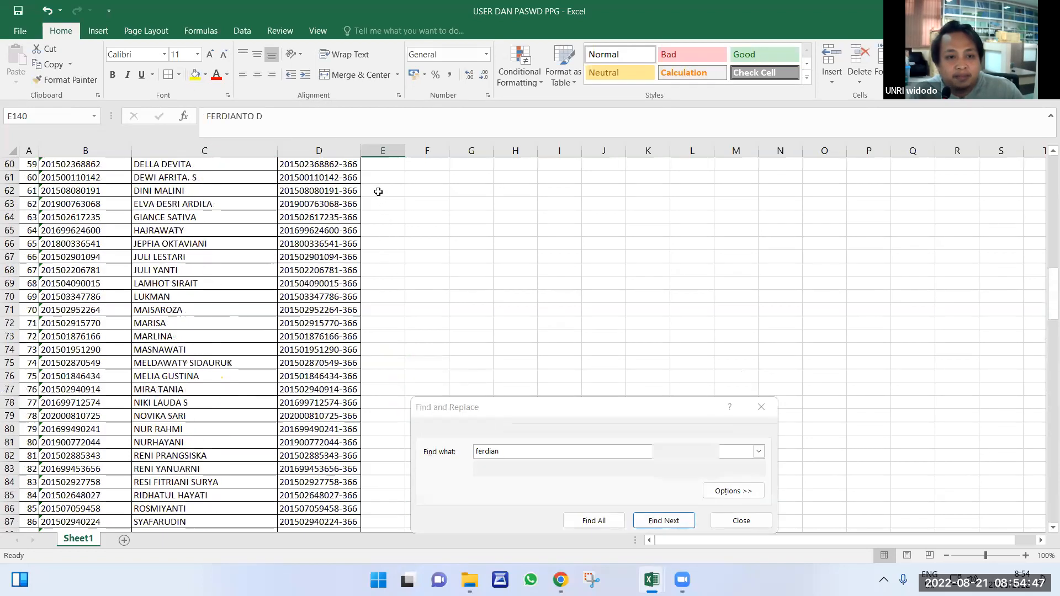
Head column E with 'PERBAIKAN DATA' and widen the column so the header fits.
click(377, 165)
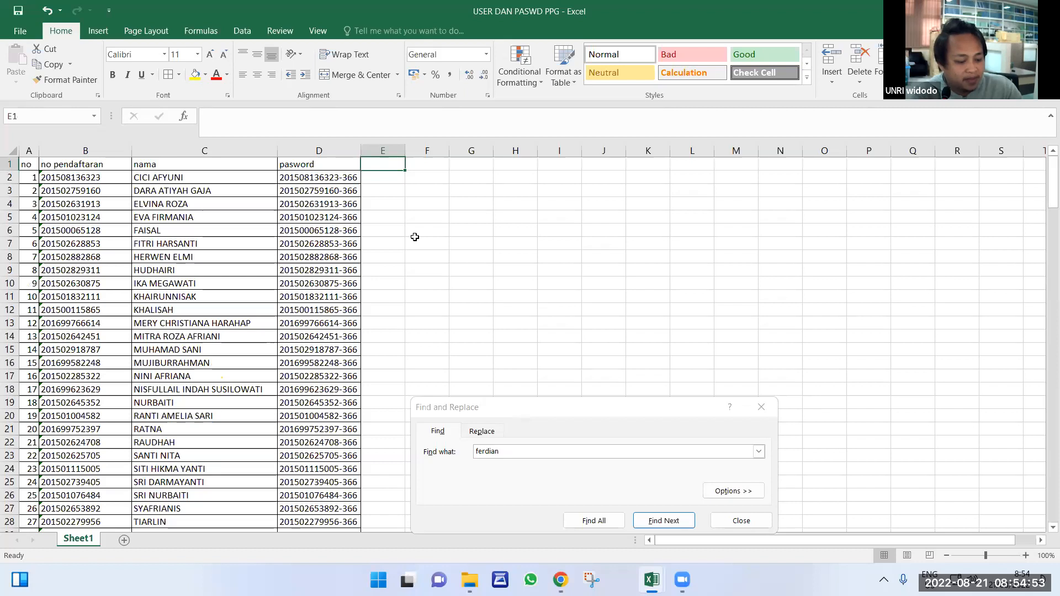
text(PERBAIKAN )
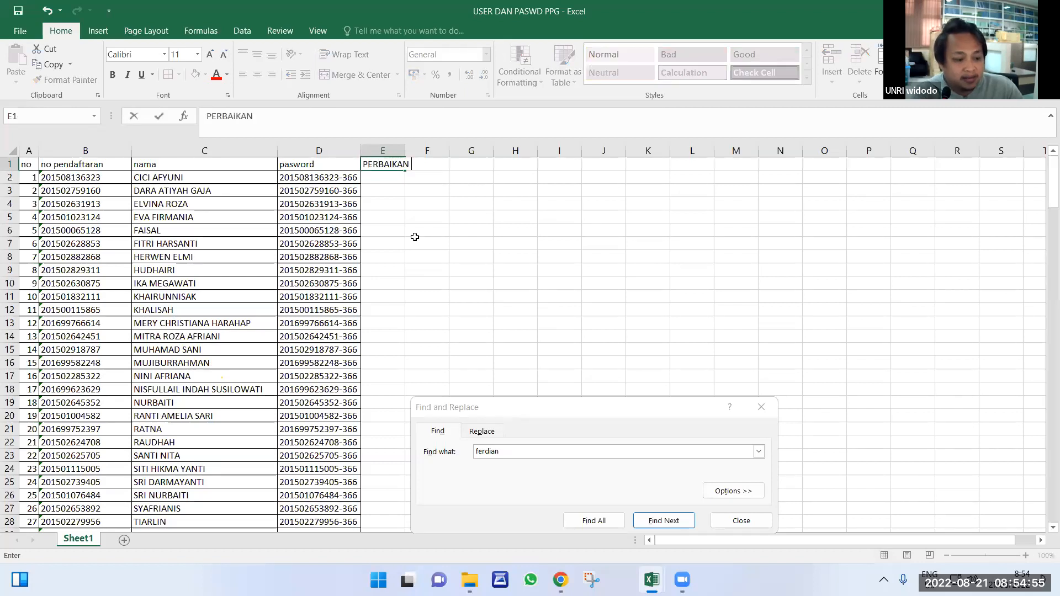
text(DATA)
key(Return)
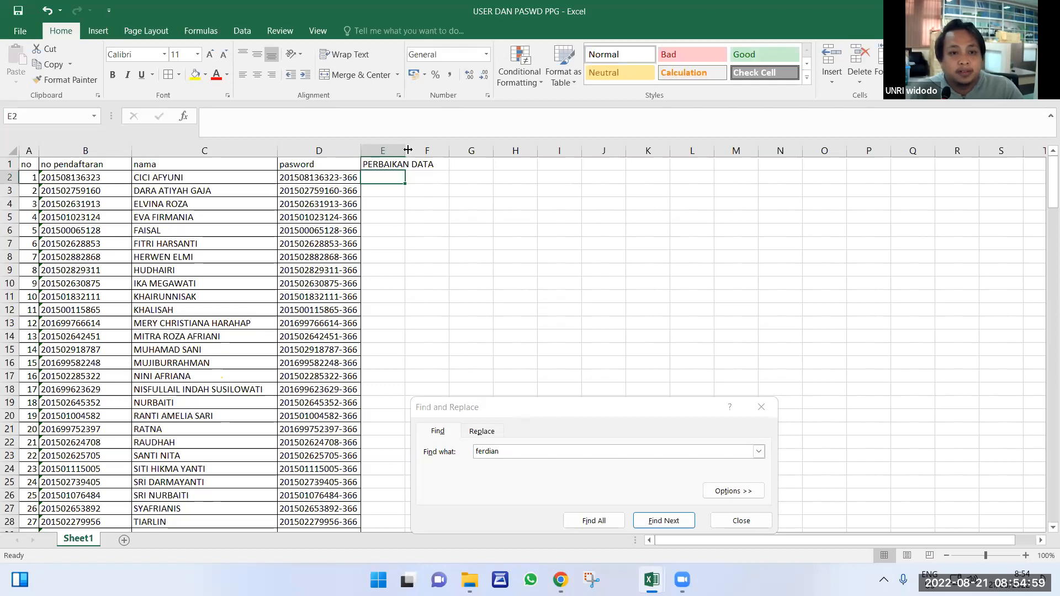
drag(405, 150, 437, 150)
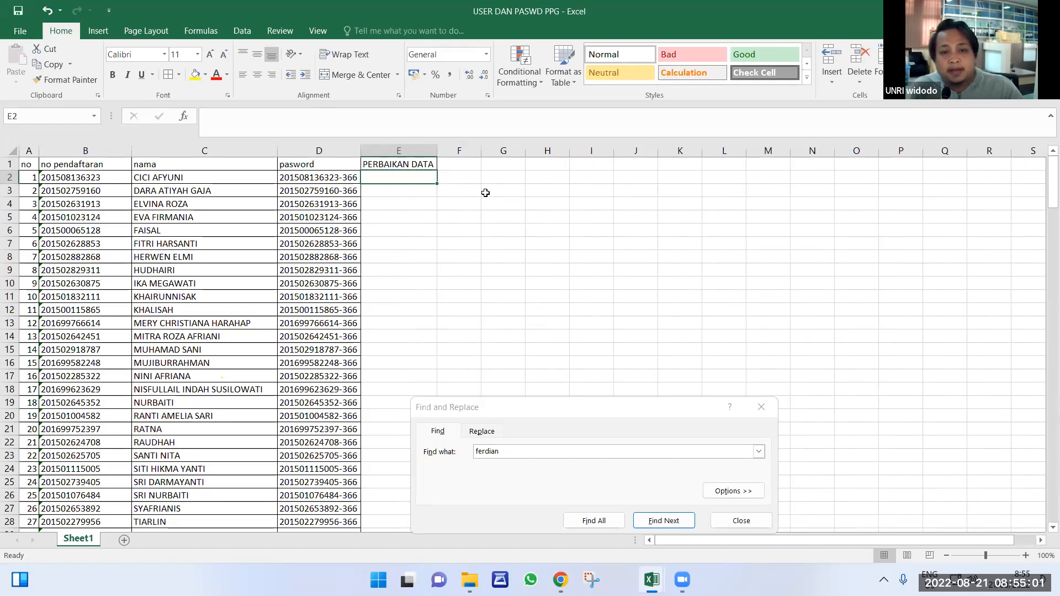
drag(486, 193, 488, 204)
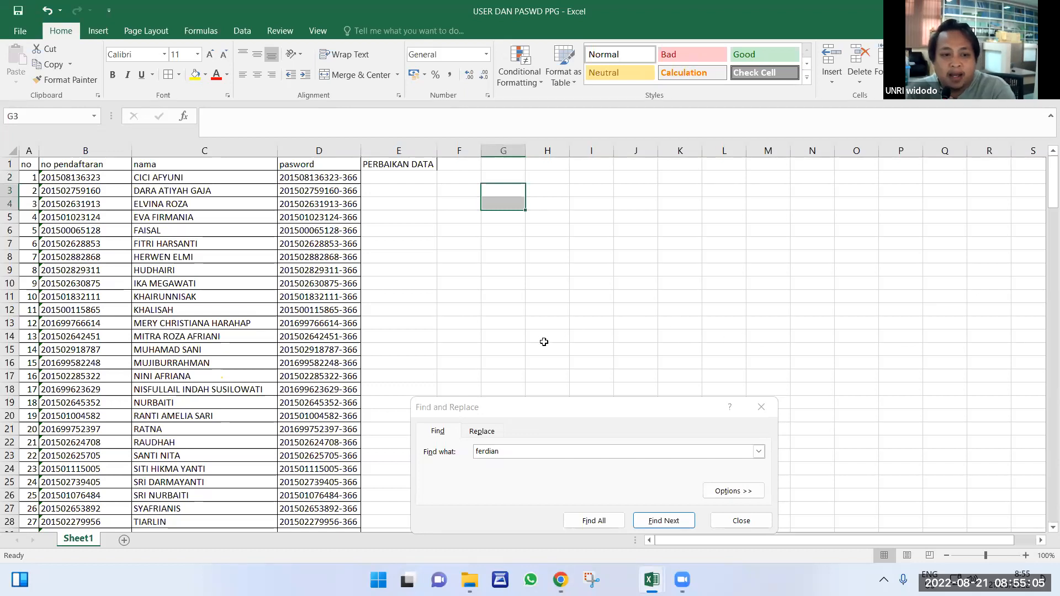
Switch back to the registration portal window in Chrome.
scroll(542, 275, down, 5)
scroll(869, 301, up, 2)
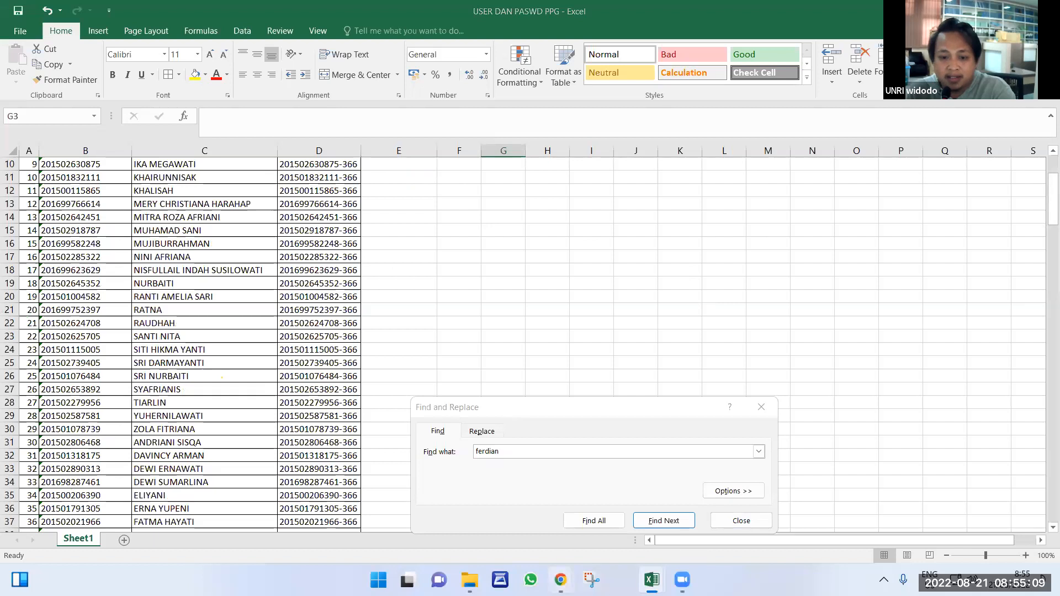
mouse_move(561, 580)
click(620, 529)
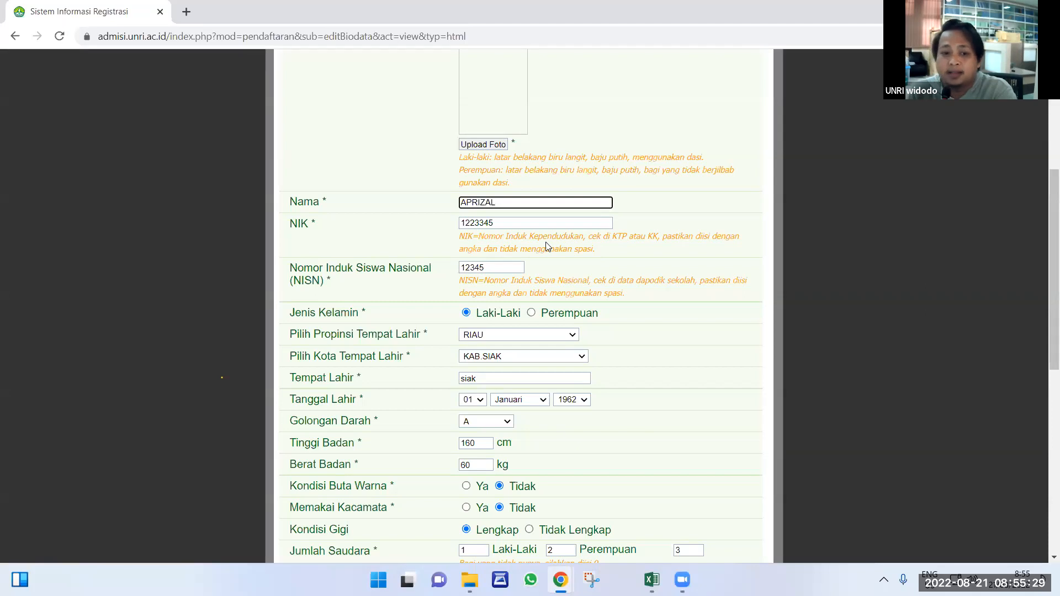
scroll(558, 331, down, 8)
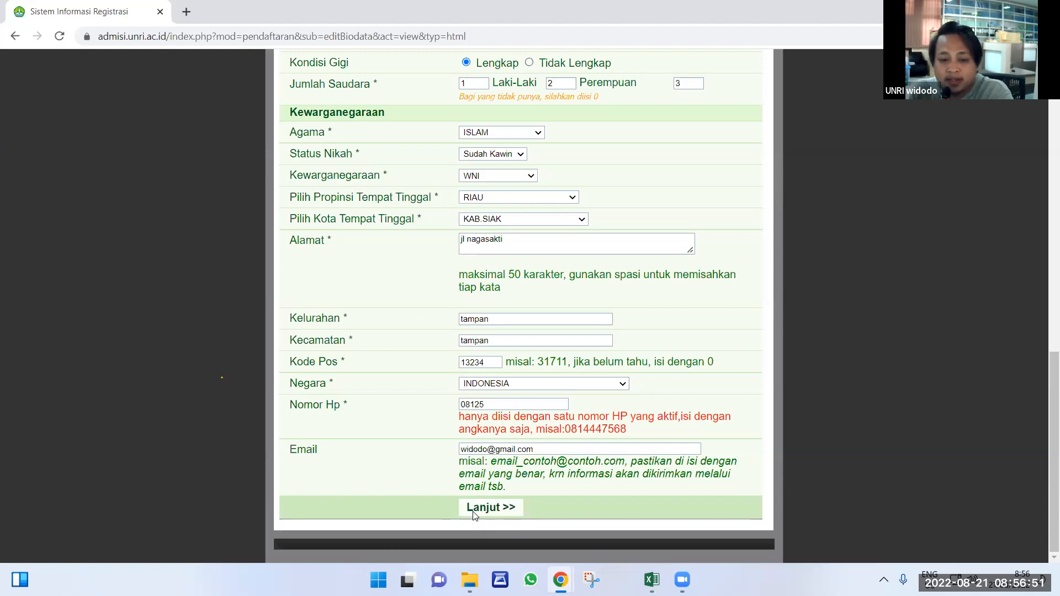
Continue past the biodata page with Lanjut >> and review the Orang Tua / Wali section.
click(491, 506)
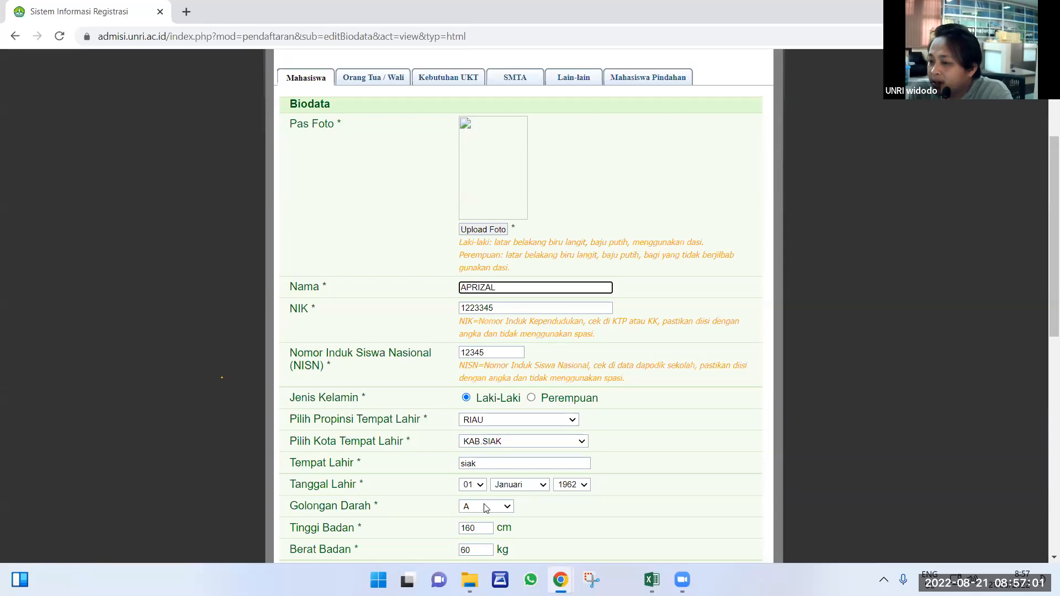
scroll(485, 508, down, 7)
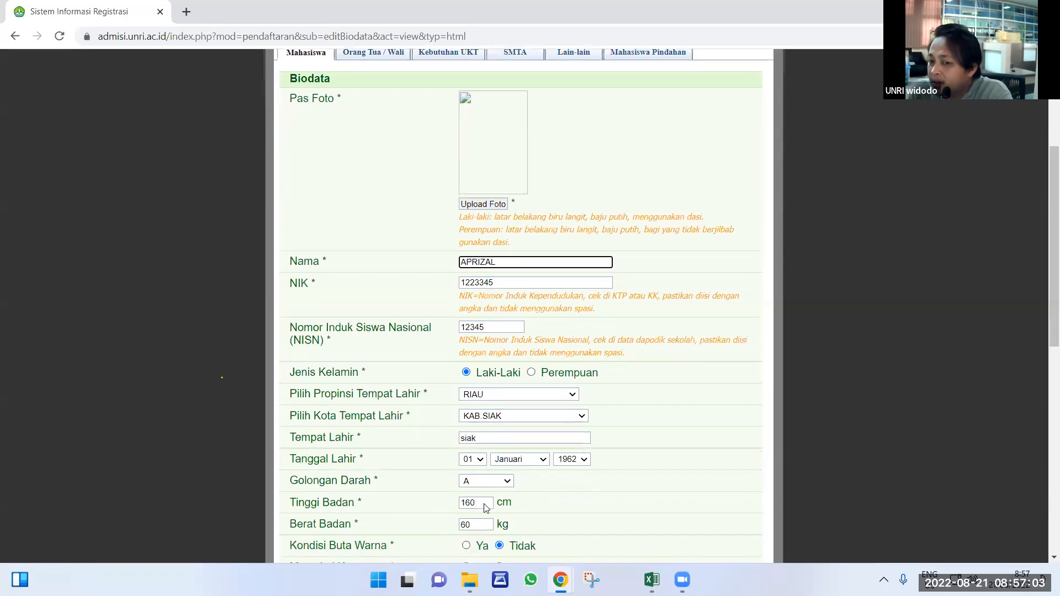
scroll(485, 508, down, 3)
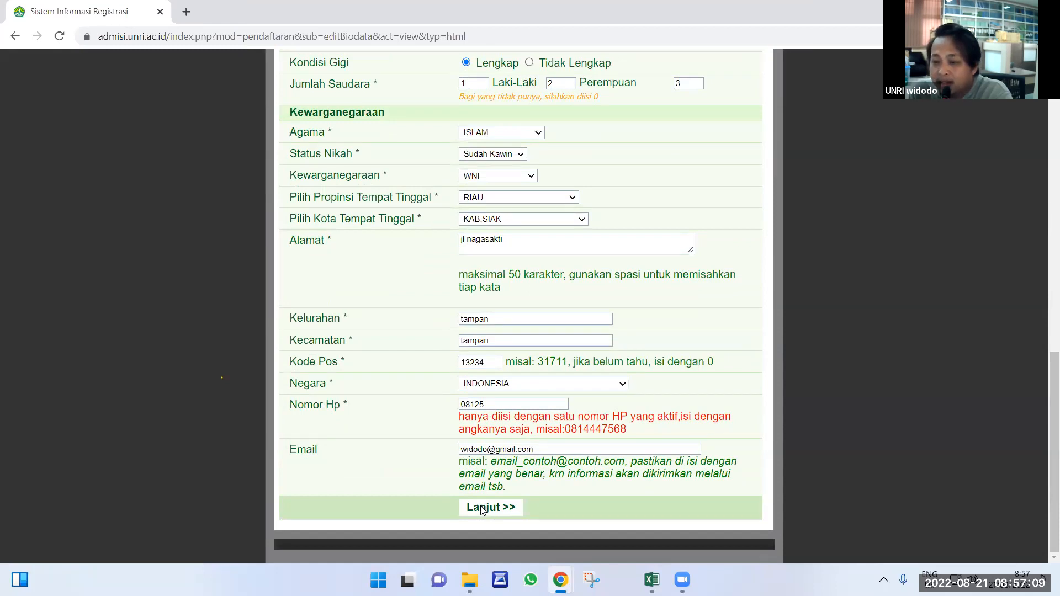
scroll(482, 509, up, 1)
scroll(482, 509, up, 12)
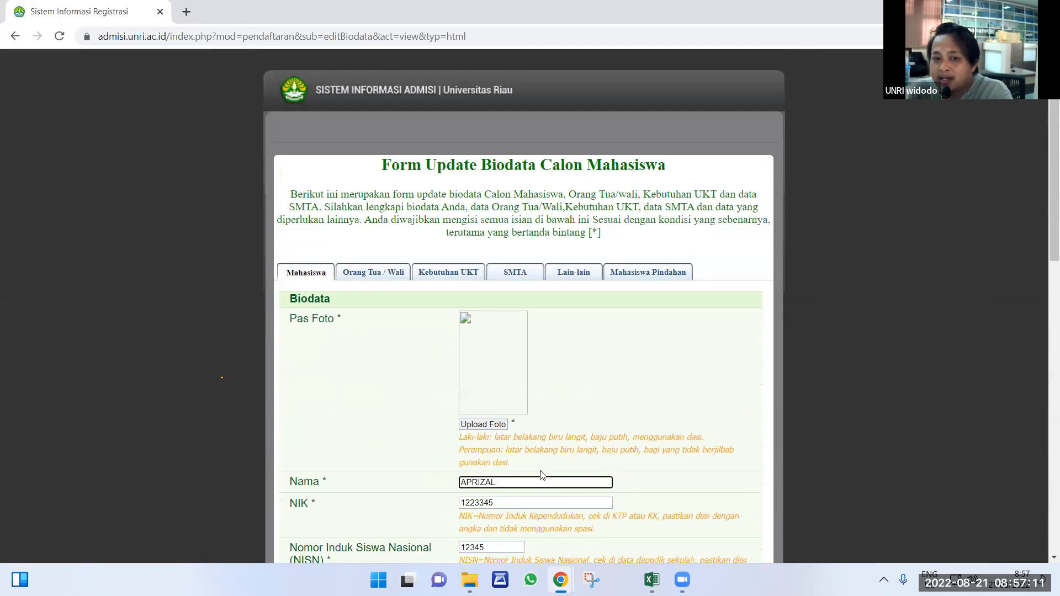
mouse_move(651, 574)
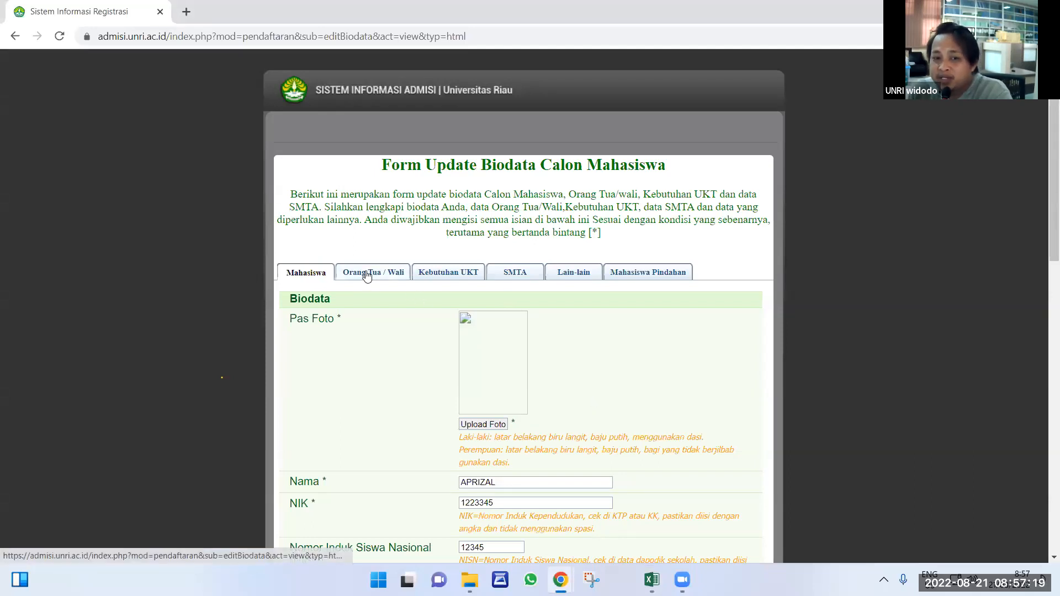
scroll(412, 362, down, 3)
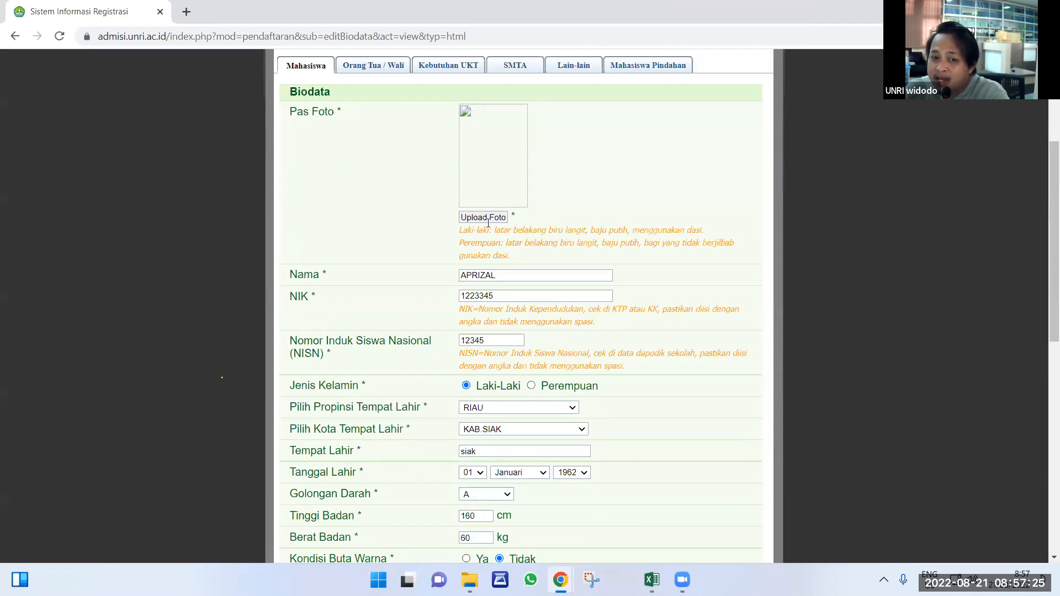
scroll(489, 405, down, 2)
scroll(489, 405, down, 2)
scroll(441, 268, up, 6)
click(387, 273)
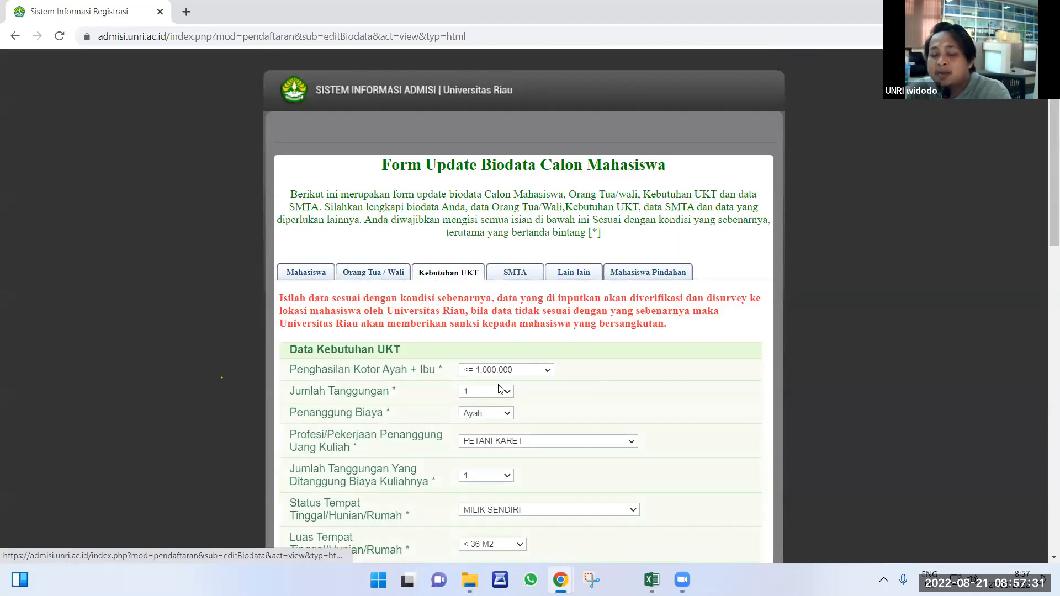
scroll(497, 332, down, 2)
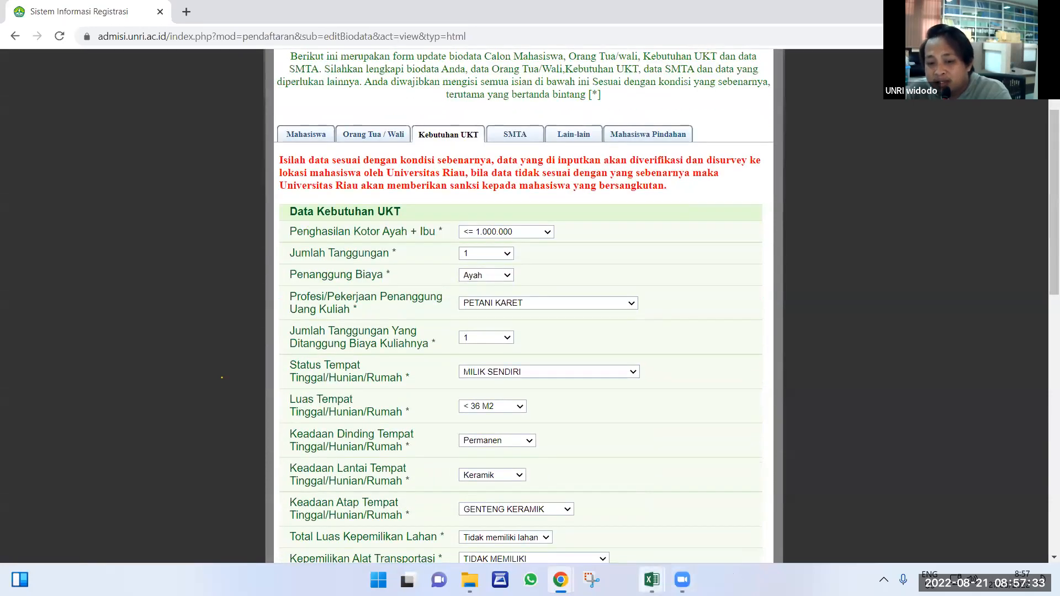
Bring the USER DAN PASWD PPG FKIP workbook forward in Excel.
mouse_move(651, 580)
click(623, 527)
scroll(779, 359, up, 3)
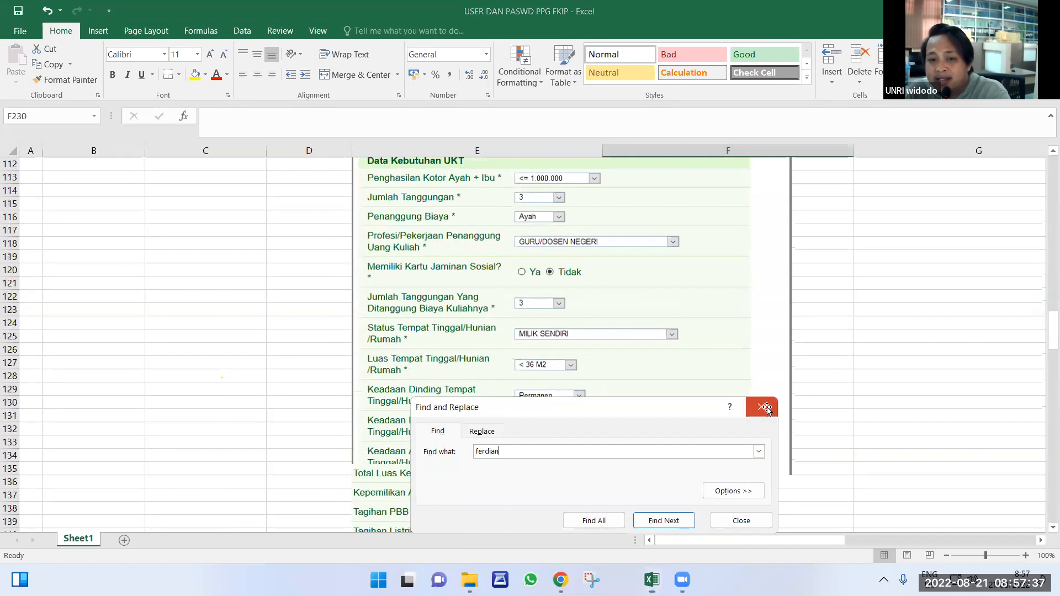
Close the Find and Replace dialog and scroll up to the upload notes near row 103.
click(762, 407)
scroll(574, 375, up, 3)
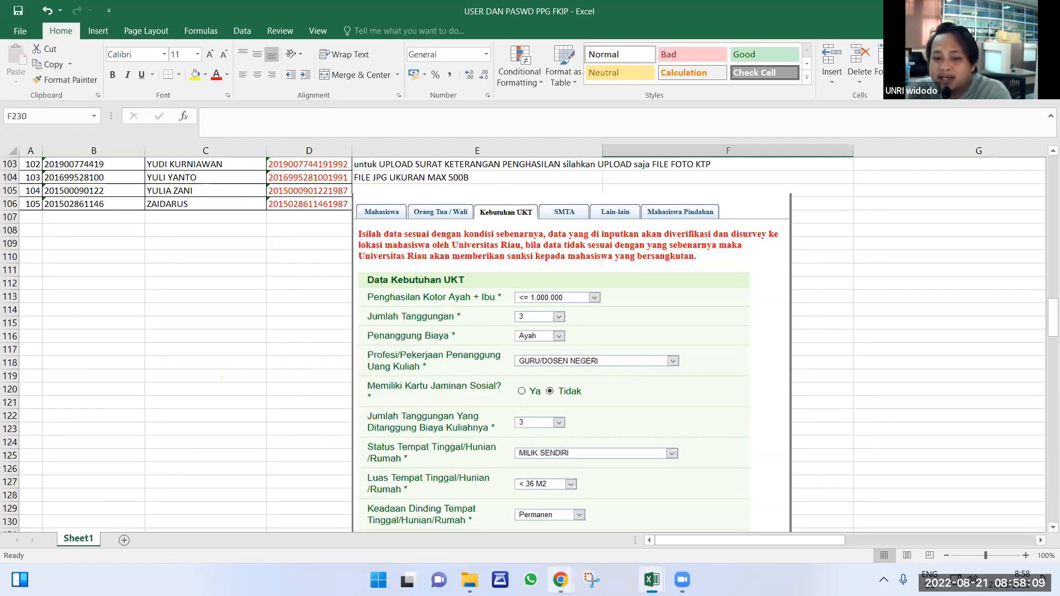
Back in the portal, review the Kebutuhan UKT tab and highlight the domain in the address bar.
mouse_move(561, 579)
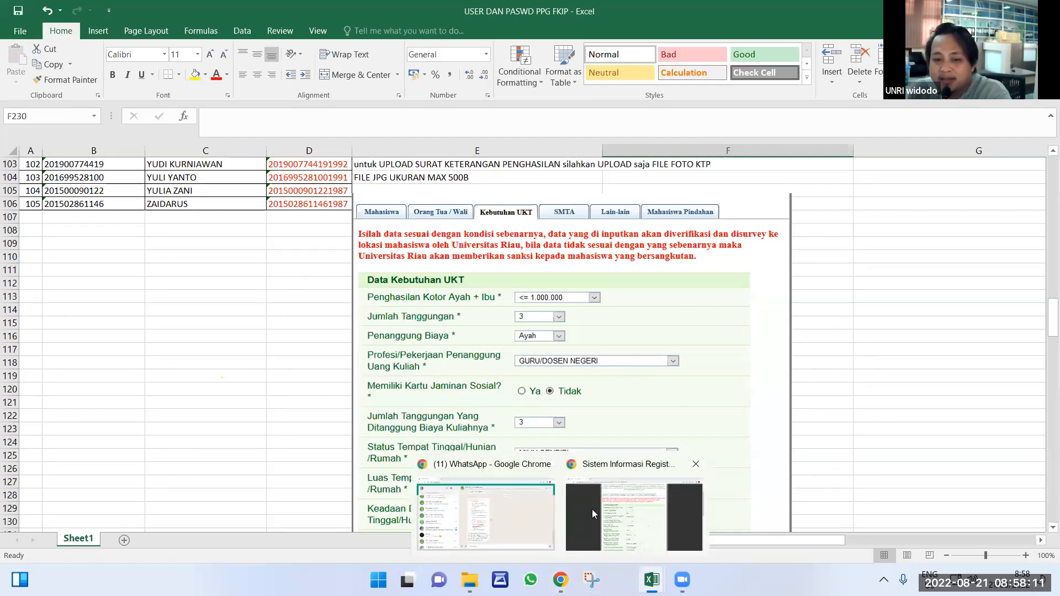
click(592, 509)
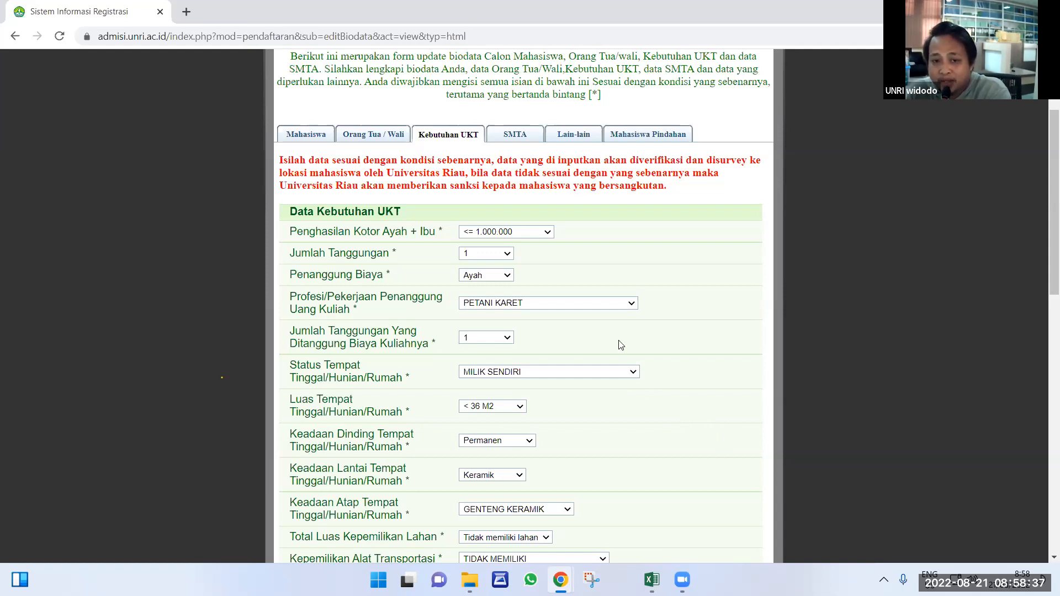
scroll(519, 309, down, 3)
scroll(517, 343, down, 3)
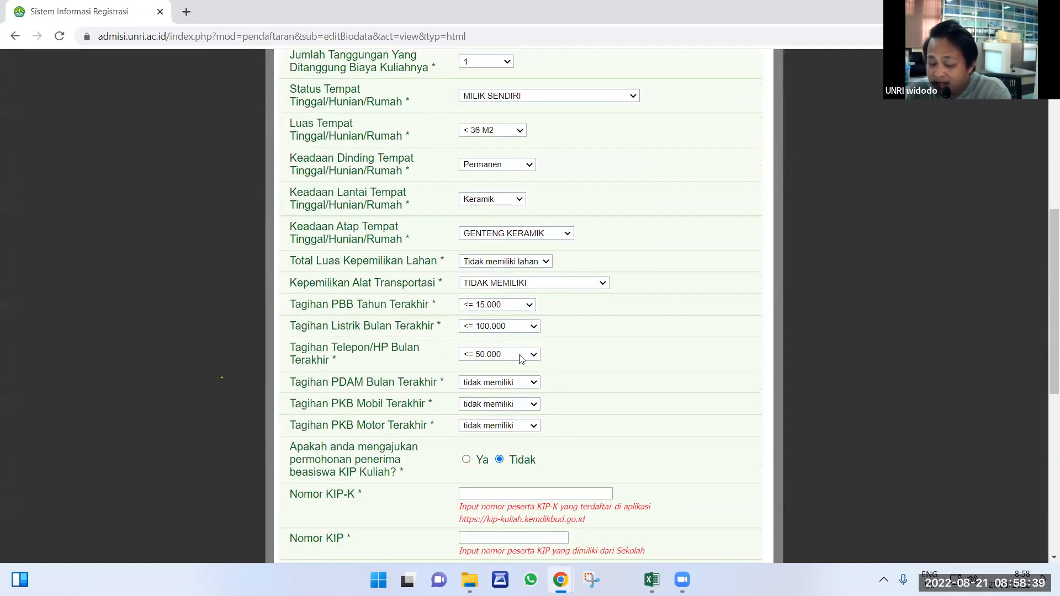
scroll(546, 395, down, 1)
scroll(545, 397, down, 6)
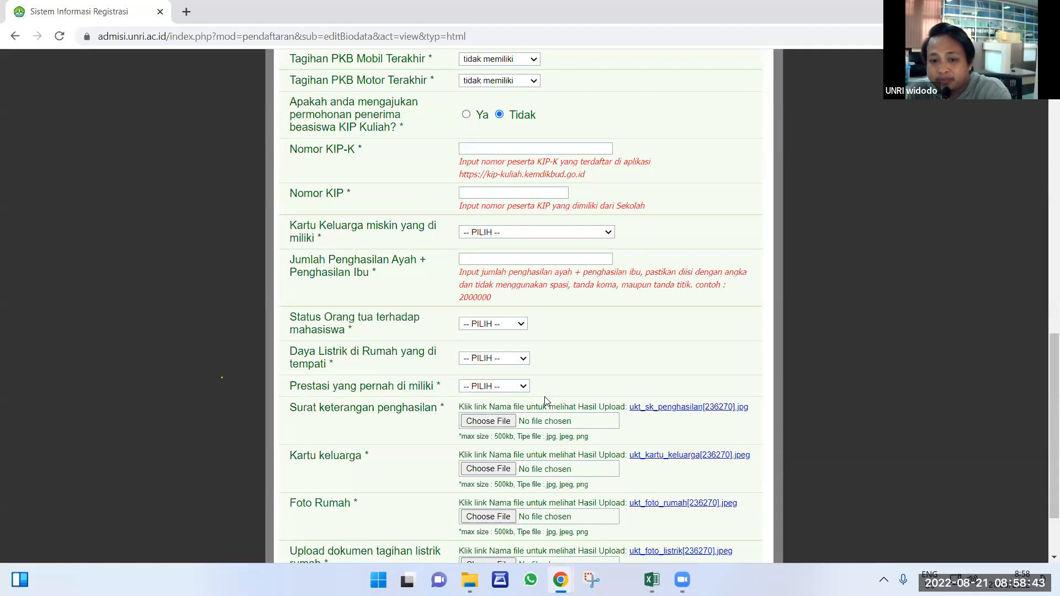
scroll(545, 397, down, 2)
scroll(556, 263, up, 8)
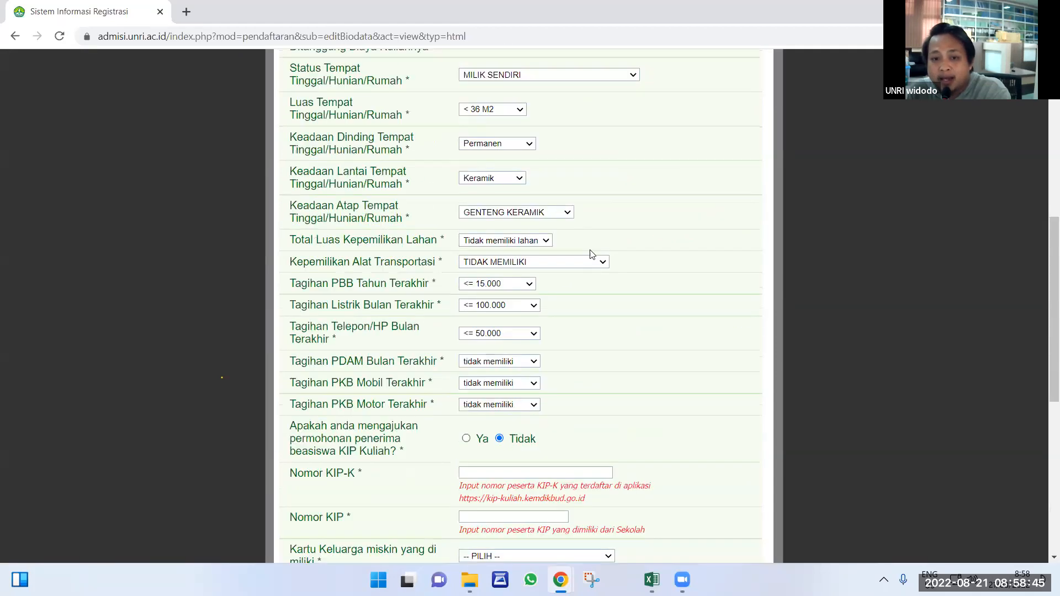
scroll(592, 255, up, 8)
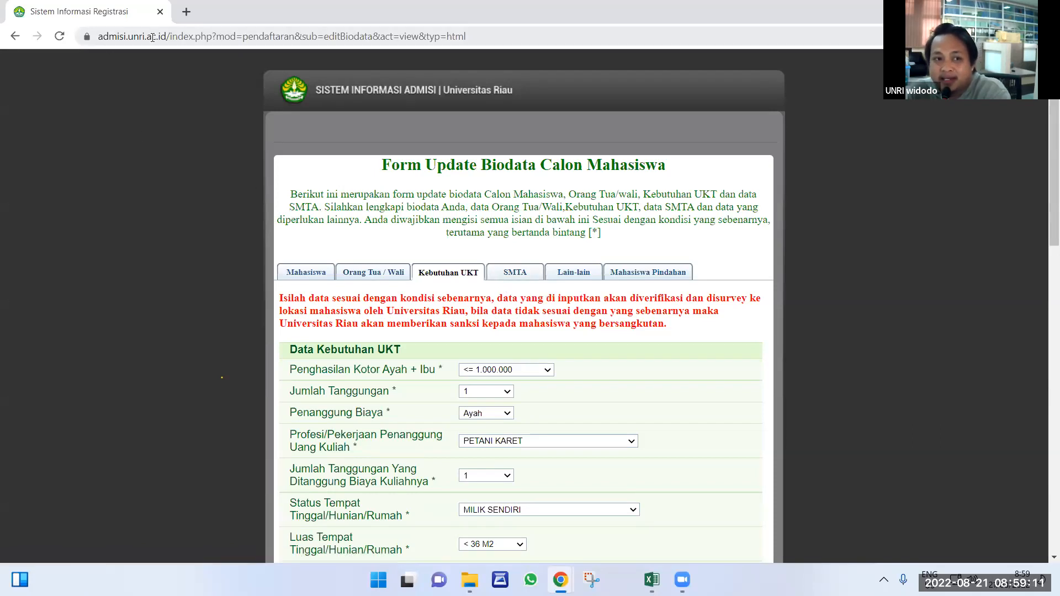
drag(168, 36, 72, 36)
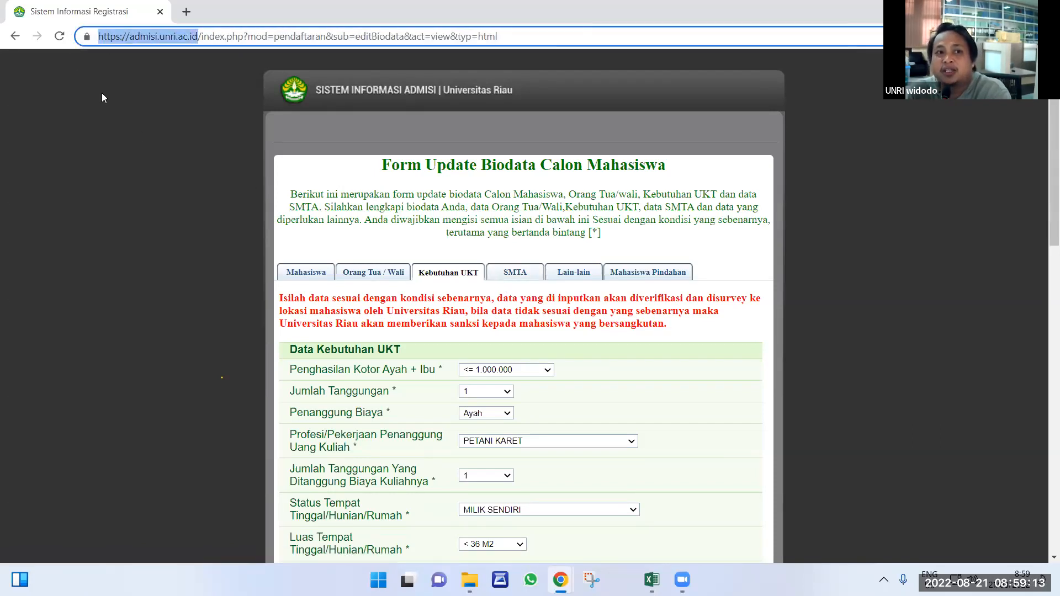
Step through the SMTA, Lain-lain and Mahasiswa Pindahan tabs down to the Simpan/Finalisasi Data buttons.
click(520, 274)
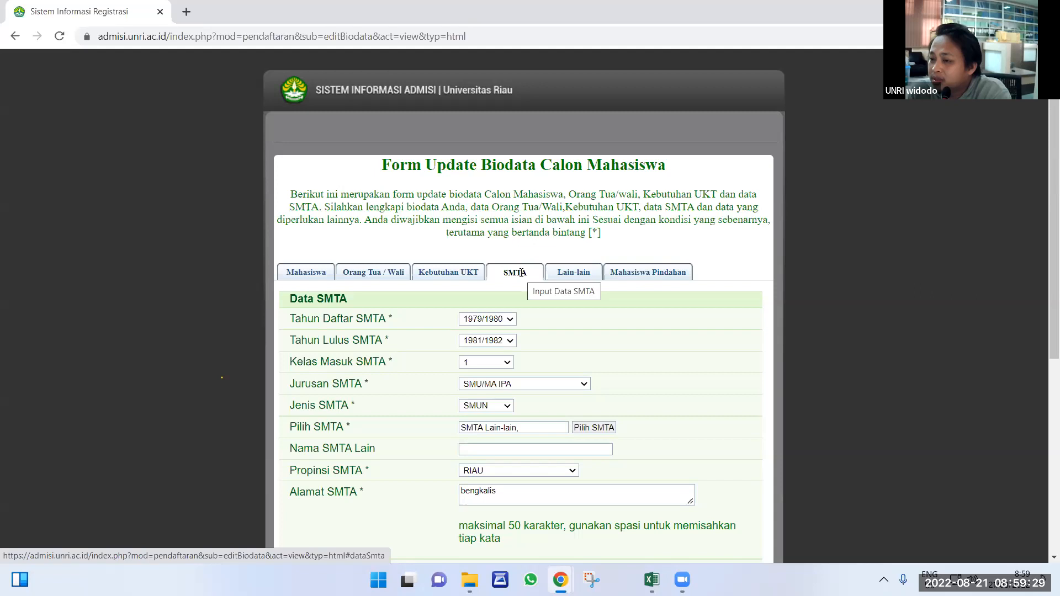
click(579, 276)
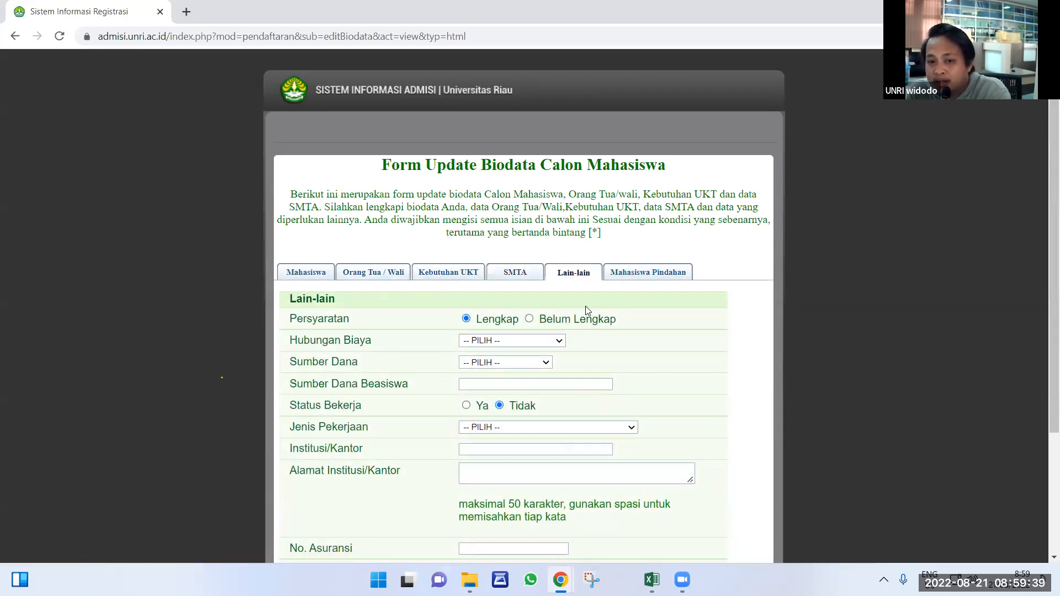
click(635, 276)
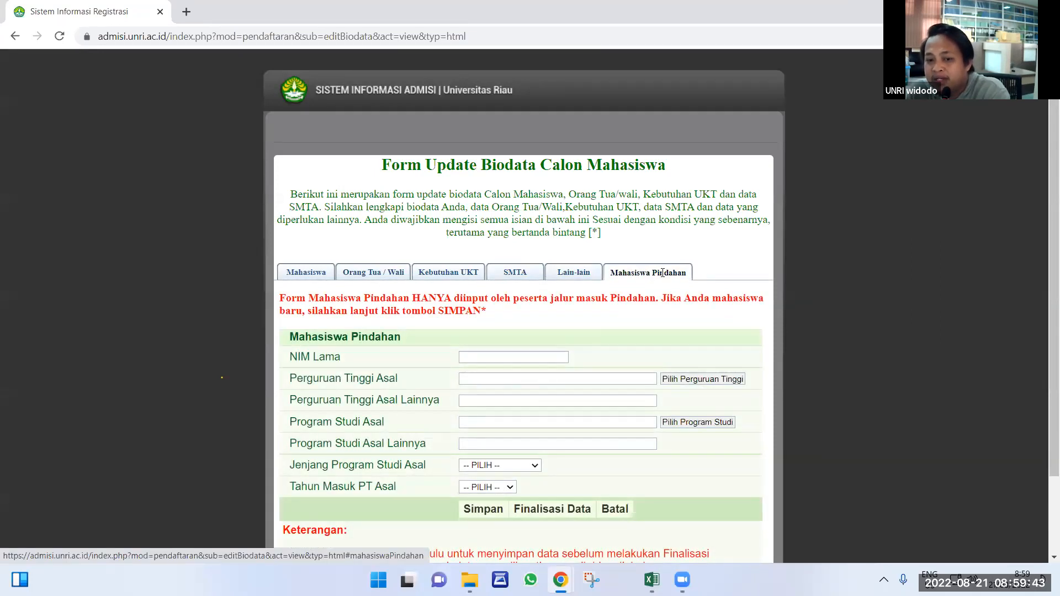
scroll(580, 381, down, 2)
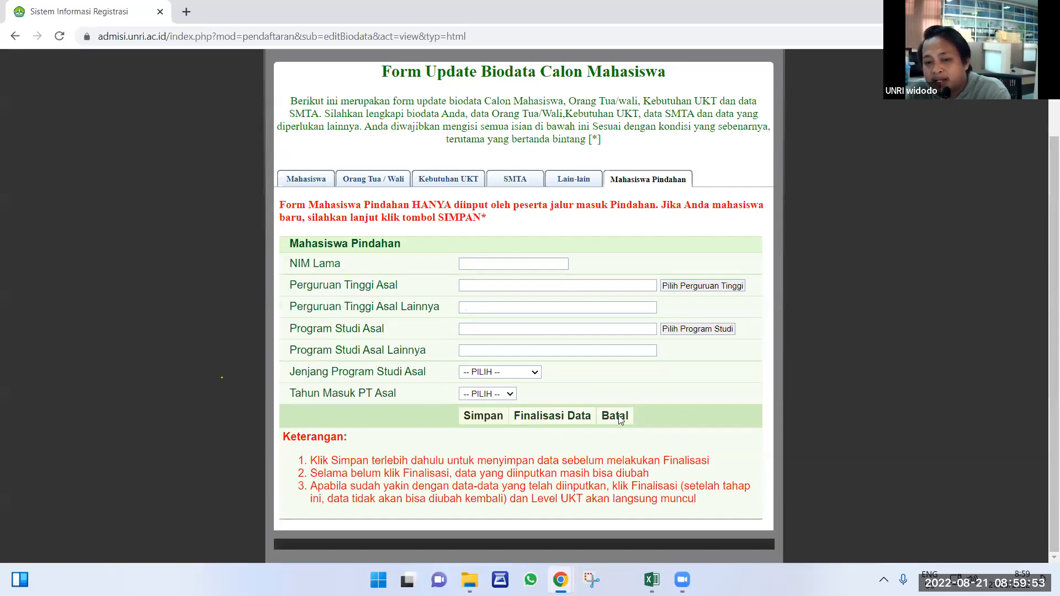
Request finalisation with Finalisasi Data, bringing up the confirmation warning.
click(553, 417)
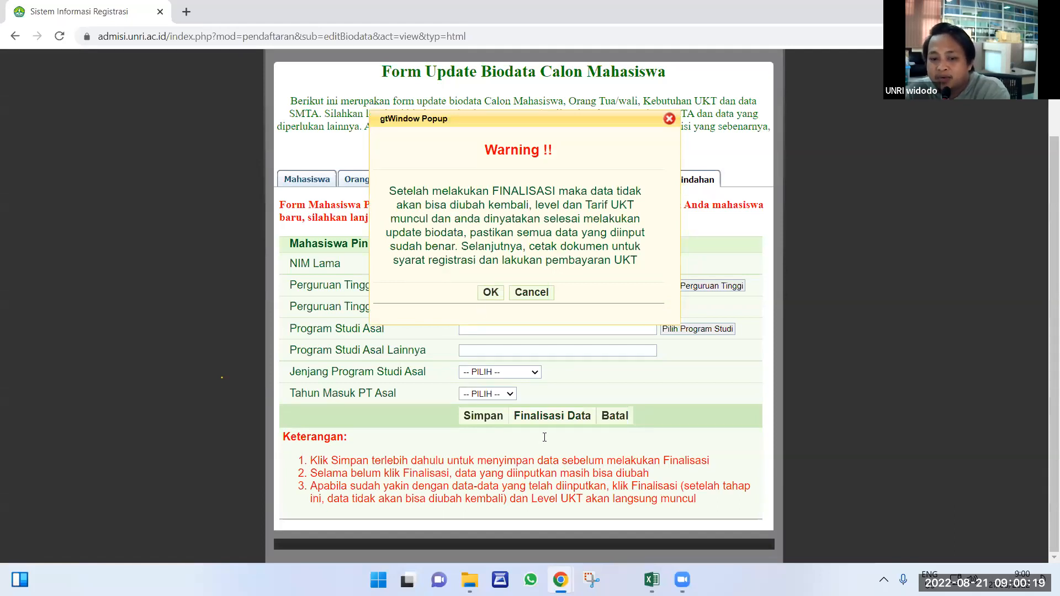
In the USER DAN PASWD PPG workbook, select the first two registration numbers (B2:B3), then return to Chrome.
mouse_move(651, 579)
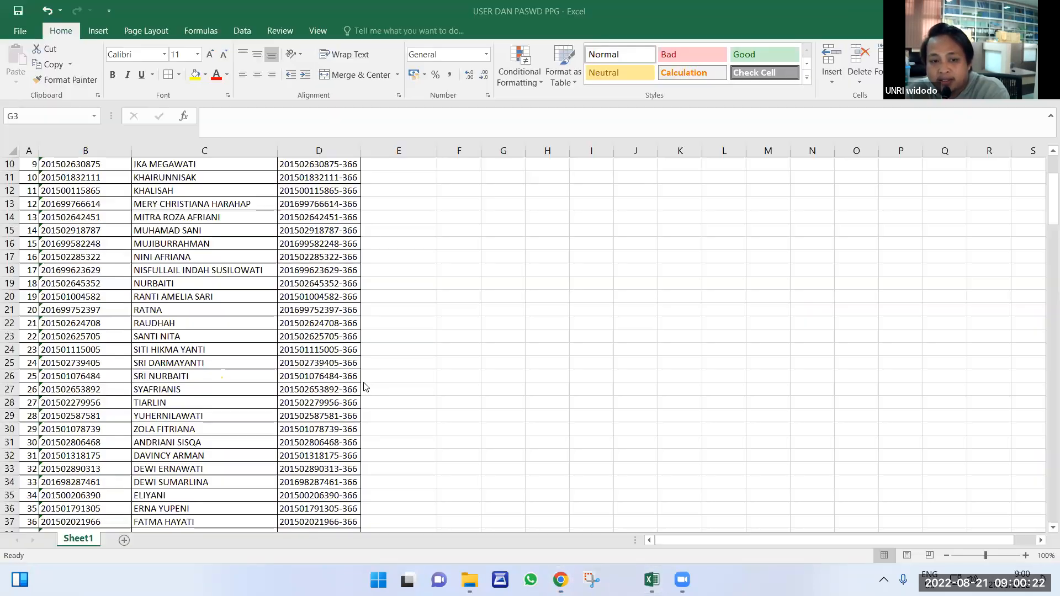
click(559, 525)
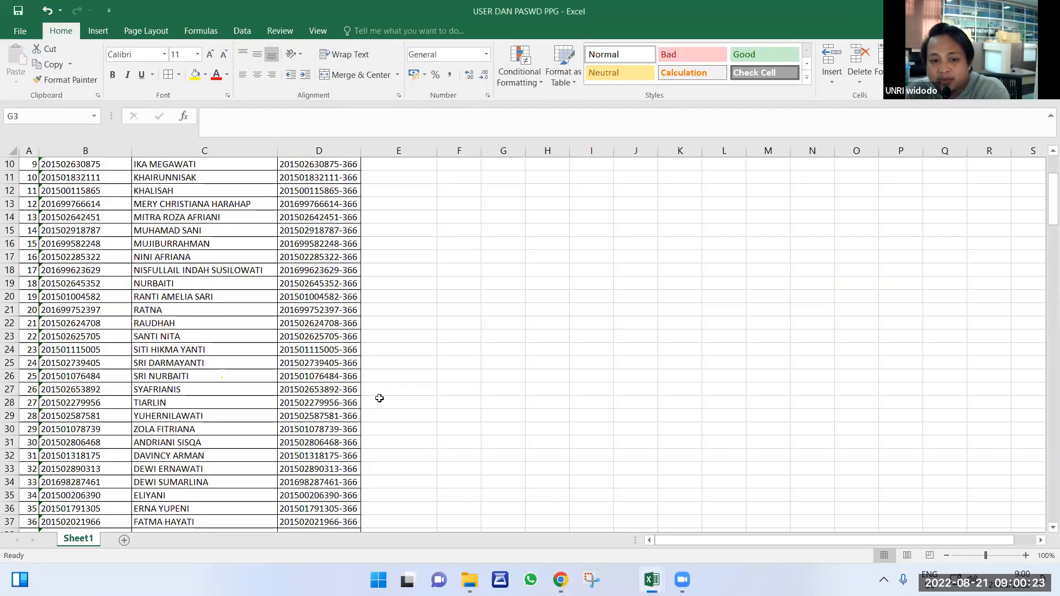
scroll(400, 409, up, 3)
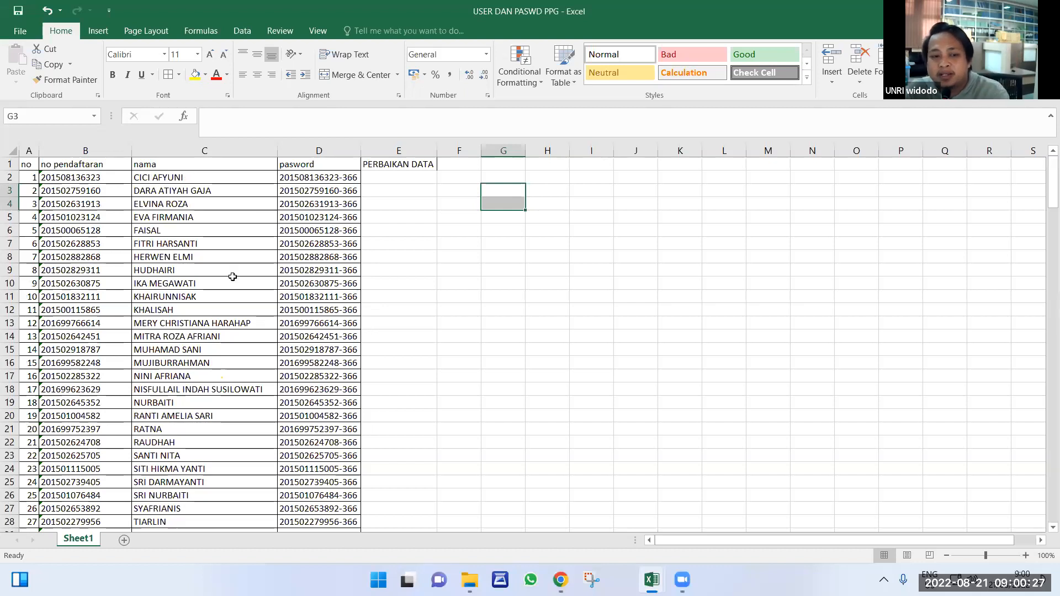
drag(69, 177, 84, 190)
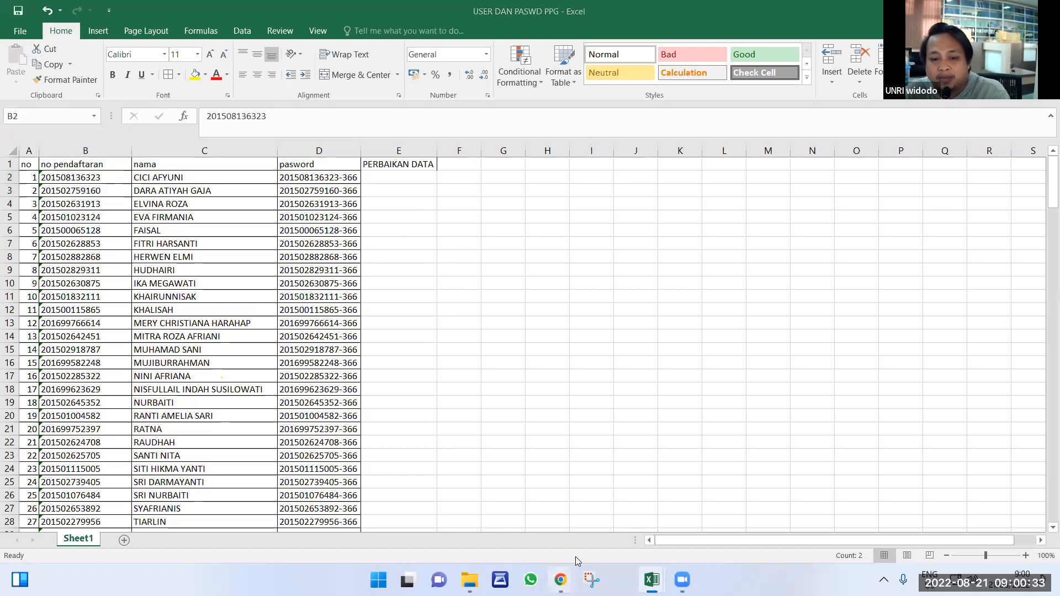
click(631, 526)
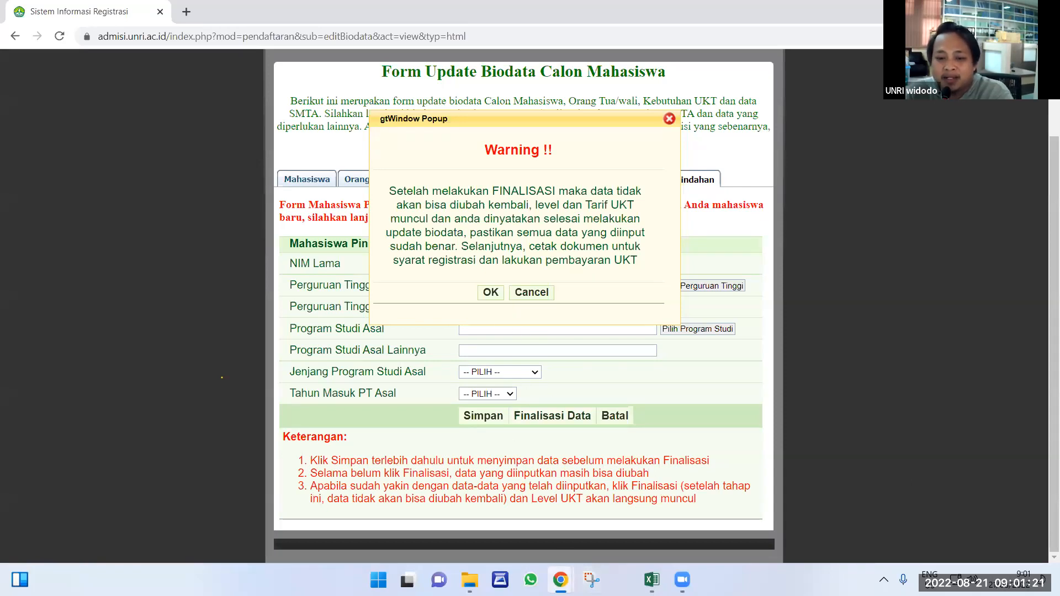
Switch to the USER DAN PASWD PPG workbook and scroll down to around row 130.
mouse_move(659, 577)
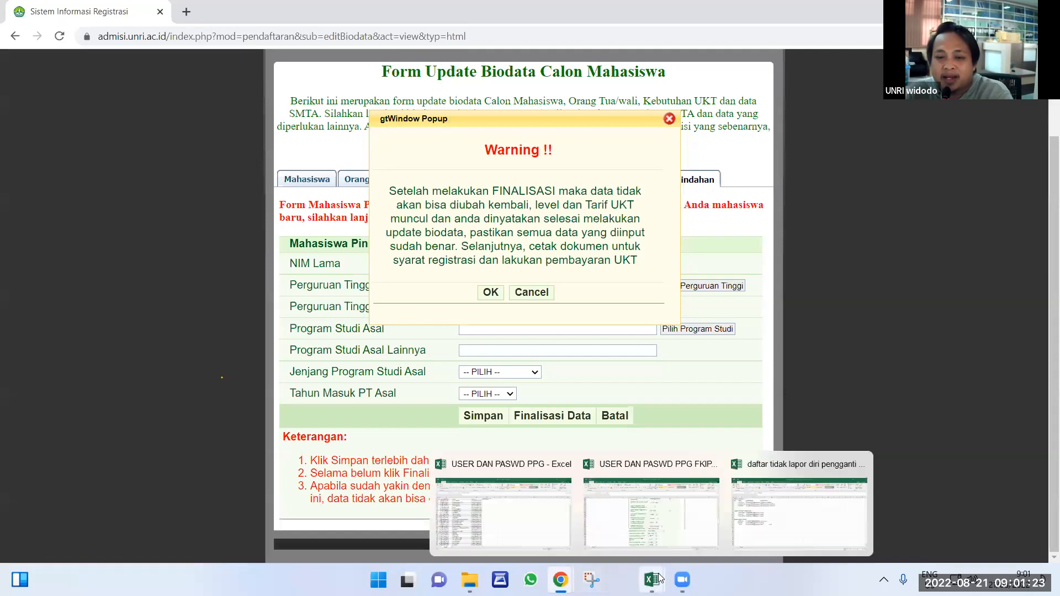
click(529, 526)
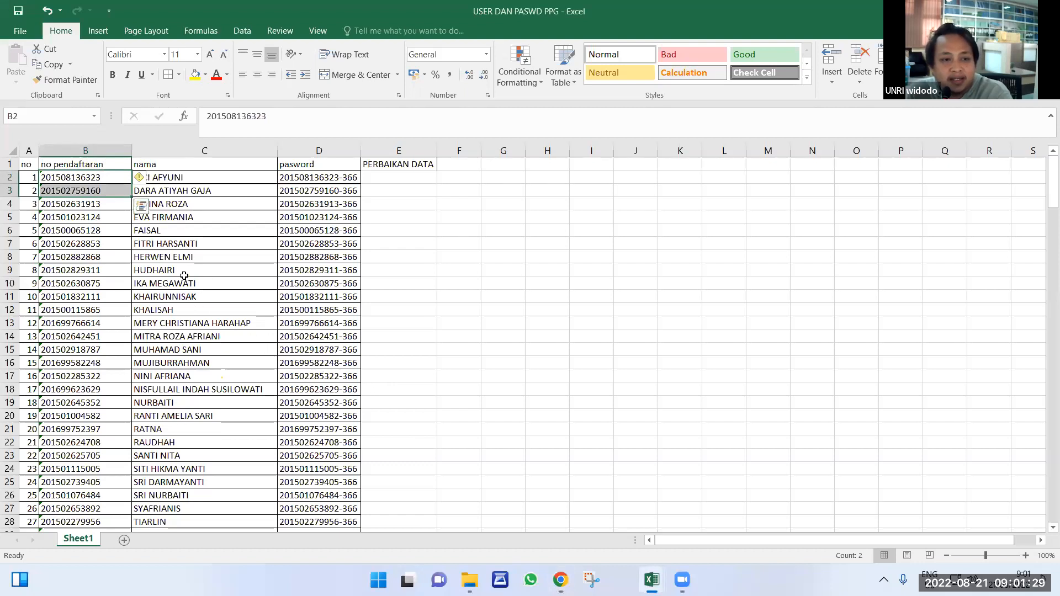
scroll(182, 285, down, 1)
scroll(182, 284, down, 6)
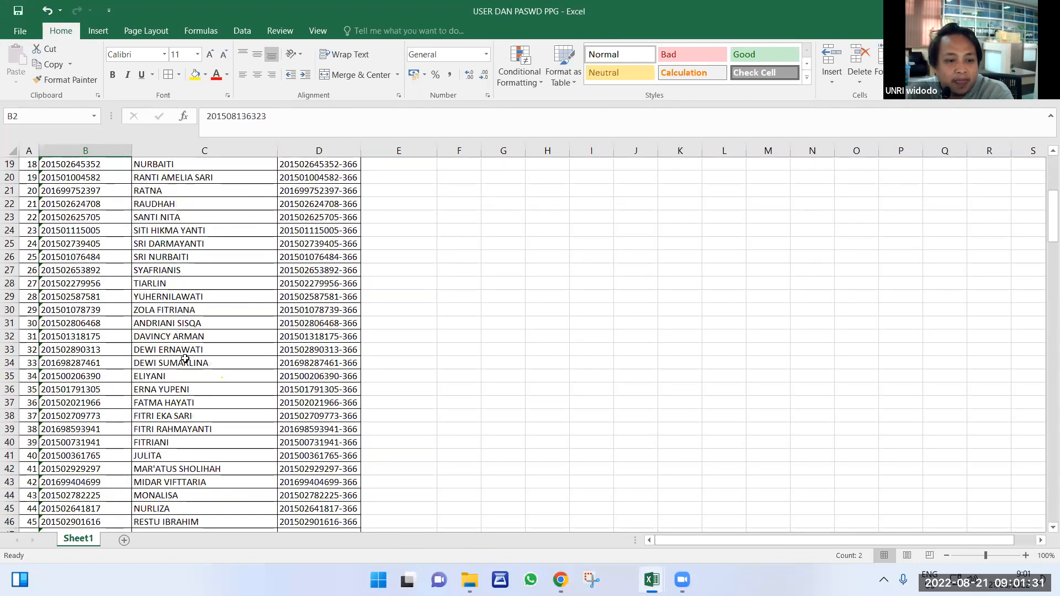
scroll(187, 379, down, 3)
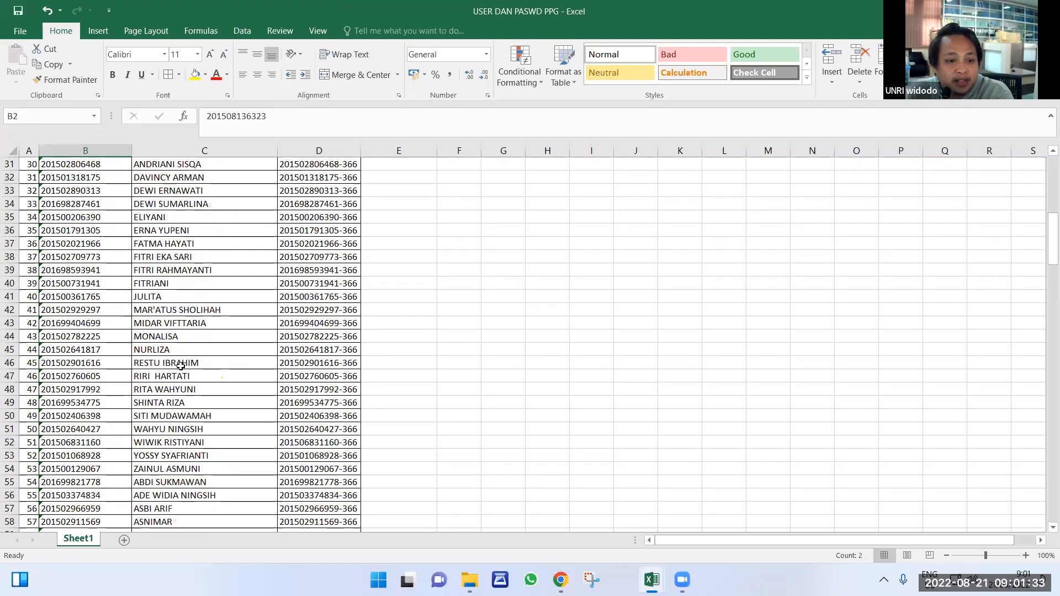
scroll(181, 366, down, 6)
scroll(183, 377, down, 8)
scroll(186, 388, down, 6)
scroll(186, 392, down, 7)
scroll(194, 405, down, 6)
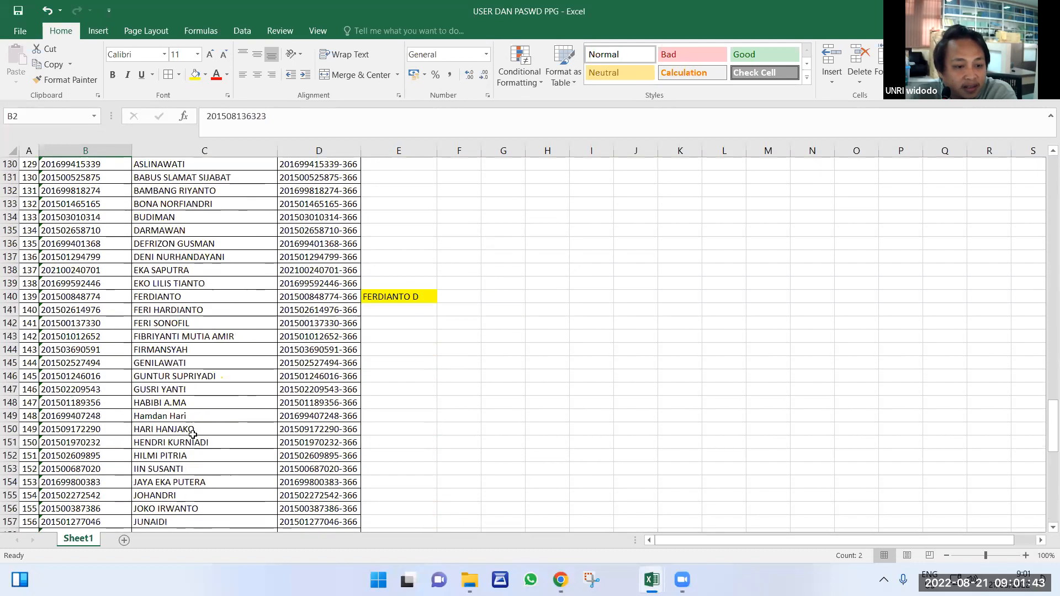
Copy the student's name from C148 into E148 and trim off its A.MA title.
click(212, 408)
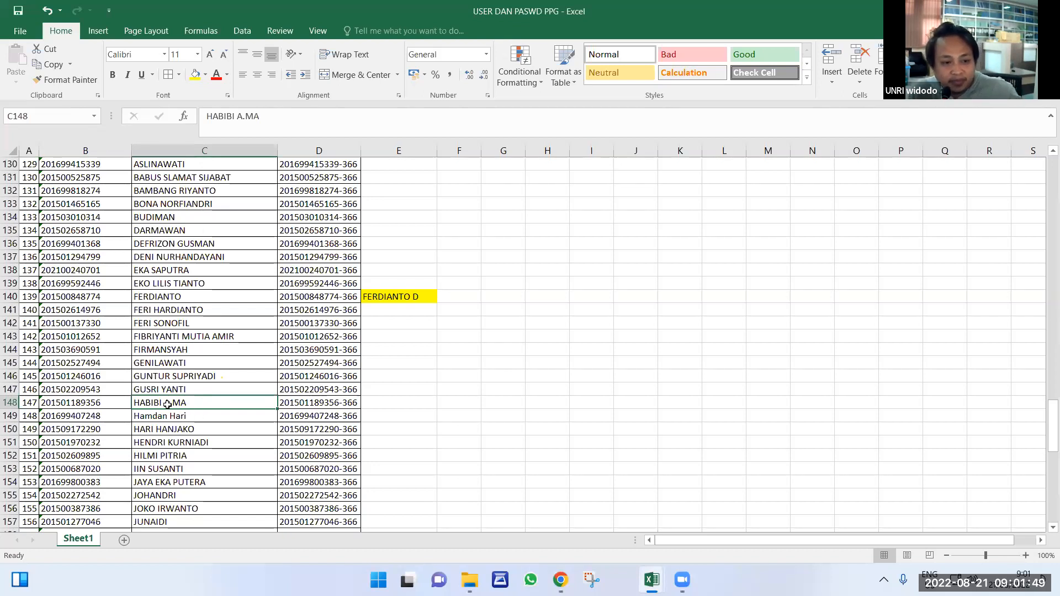
key(ctrl+c)
click(383, 399)
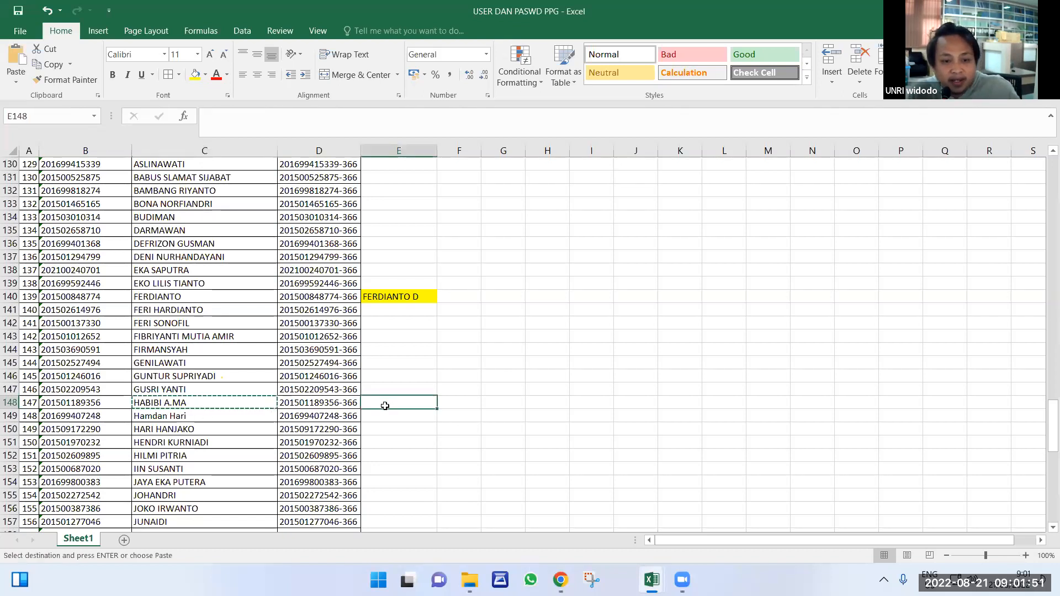
key(ctrl+v)
click(268, 110)
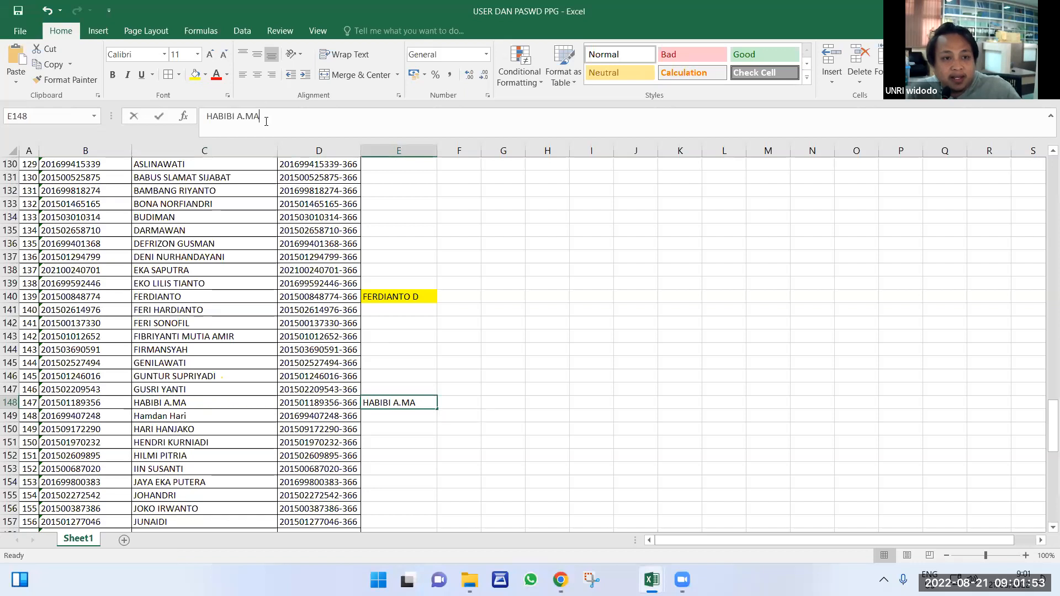
triple_click(268, 115)
click(269, 114)
key(BackSpace)
key(BackSpace)
key(BackSpace)
key(BackSpace)
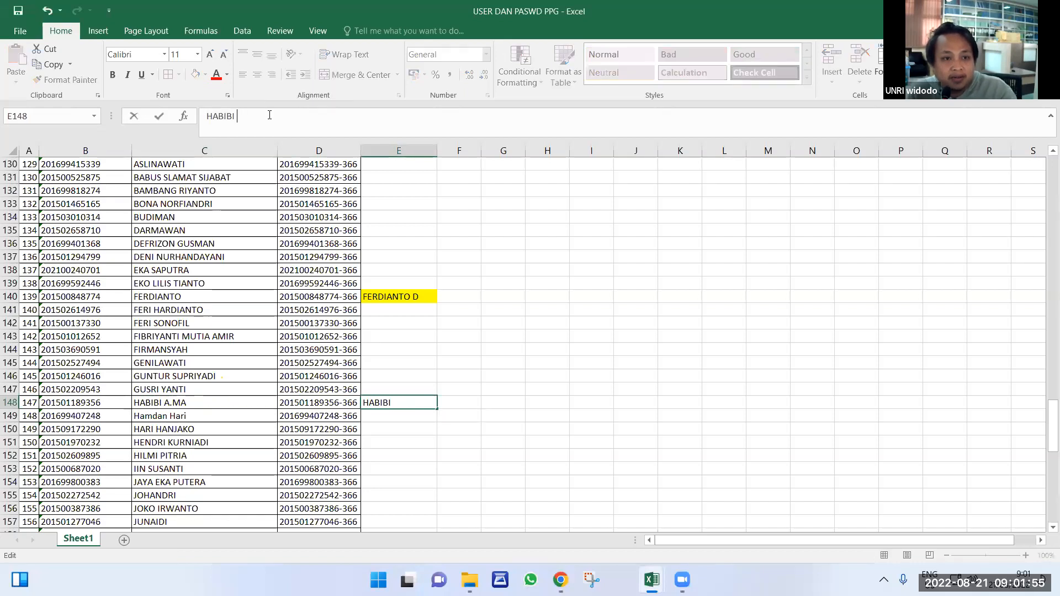
click(402, 441)
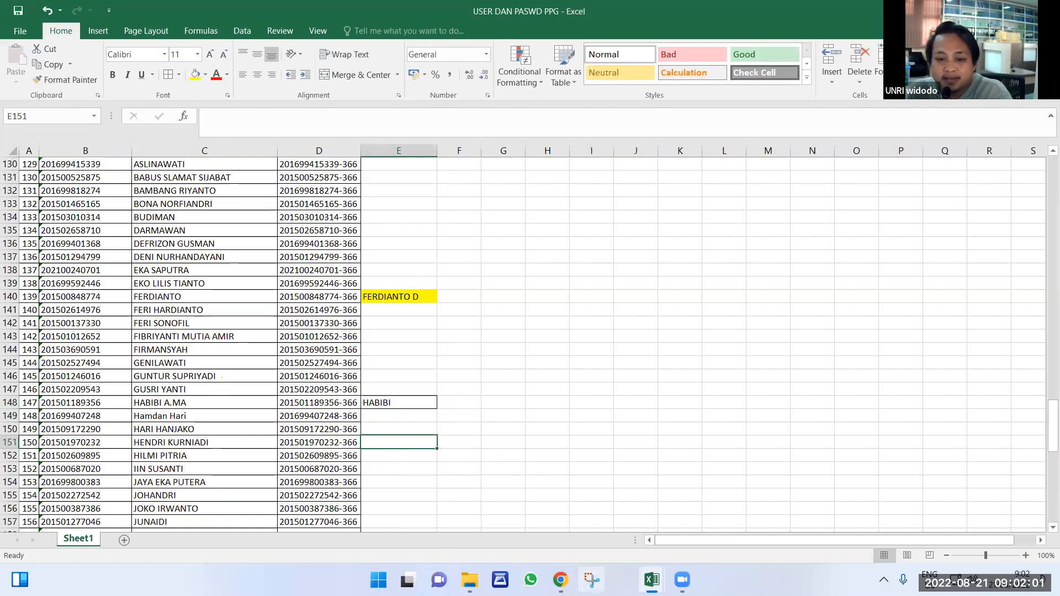
mouse_move(561, 579)
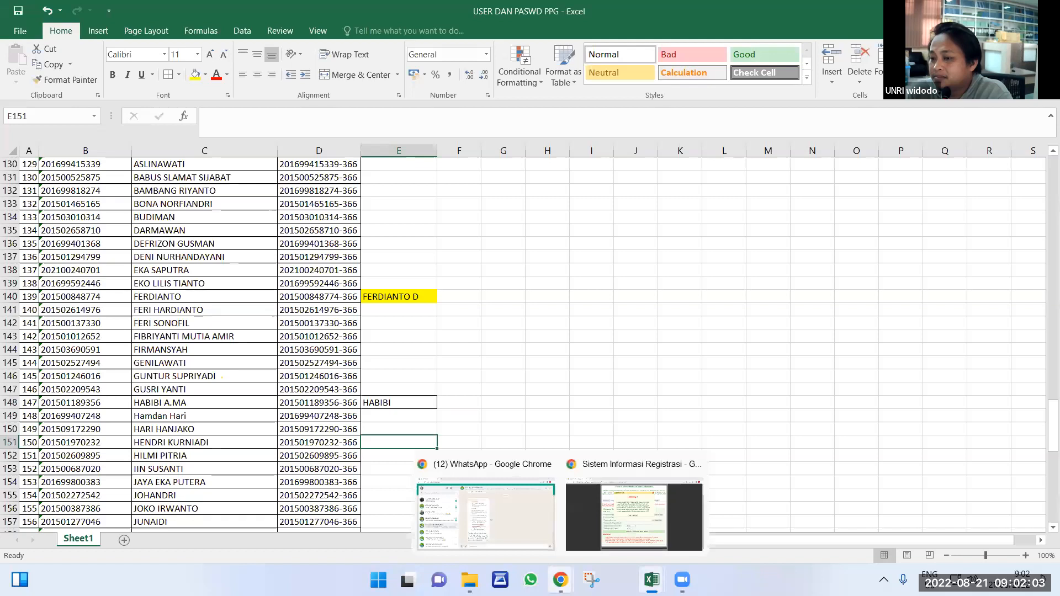
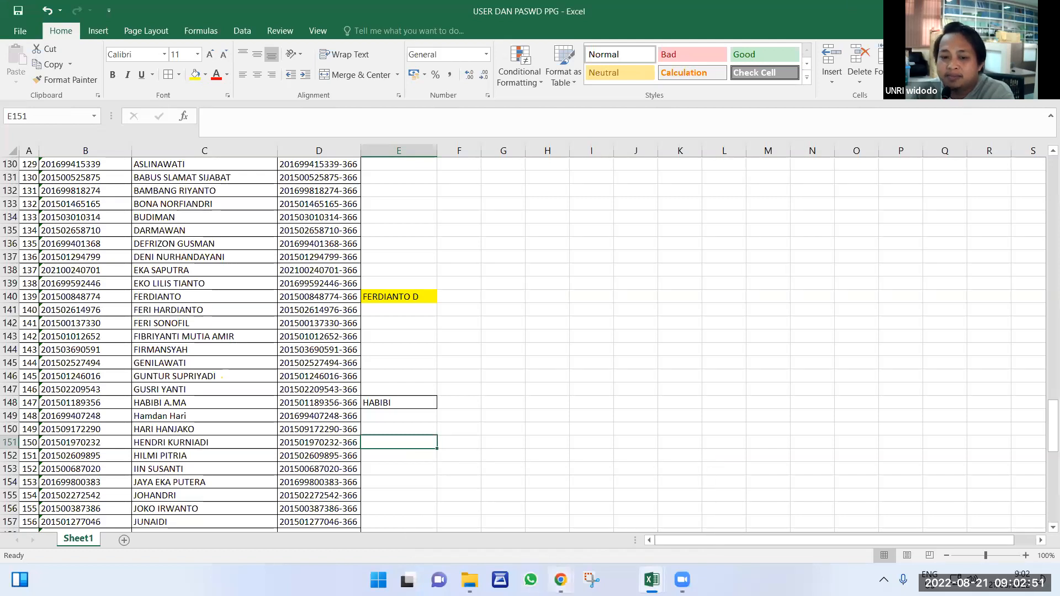
In the admission browser window, search for simpkb in a new tab and open the Login | SIMPKB page.
click(561, 580)
click(607, 522)
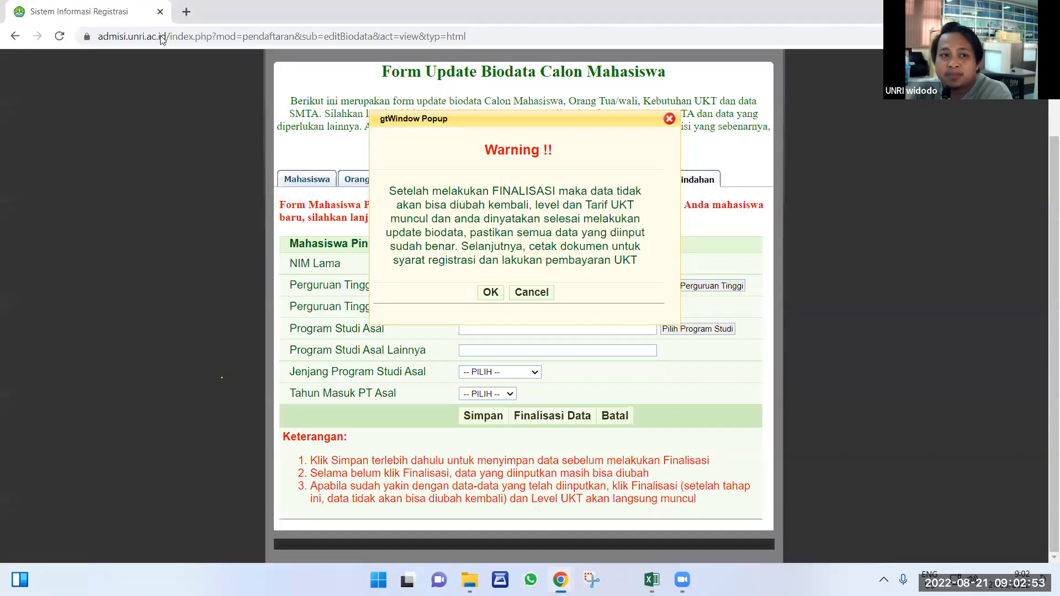
click(186, 12)
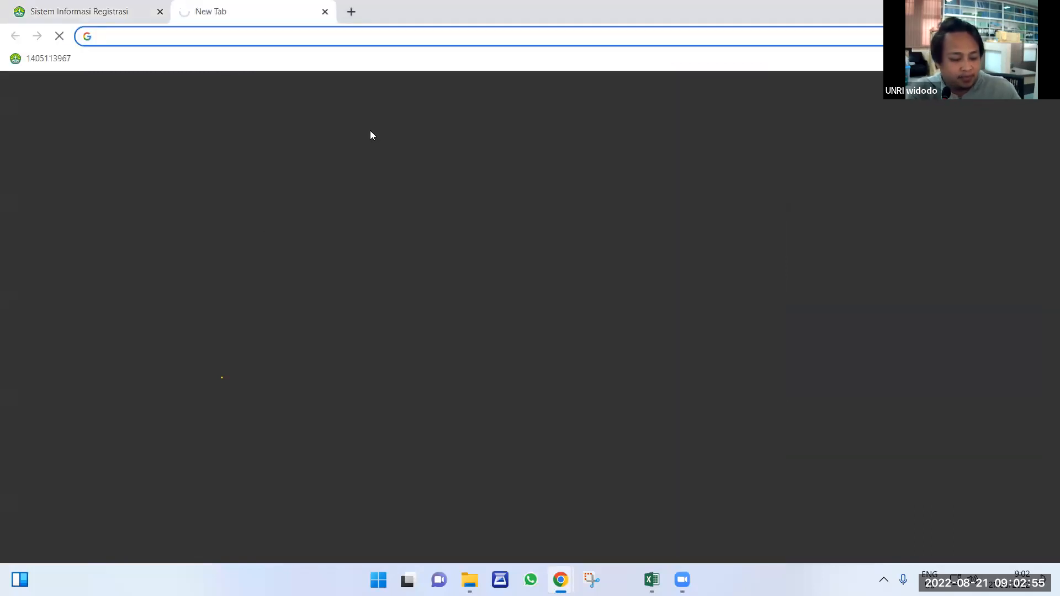
text(SIMPKN)
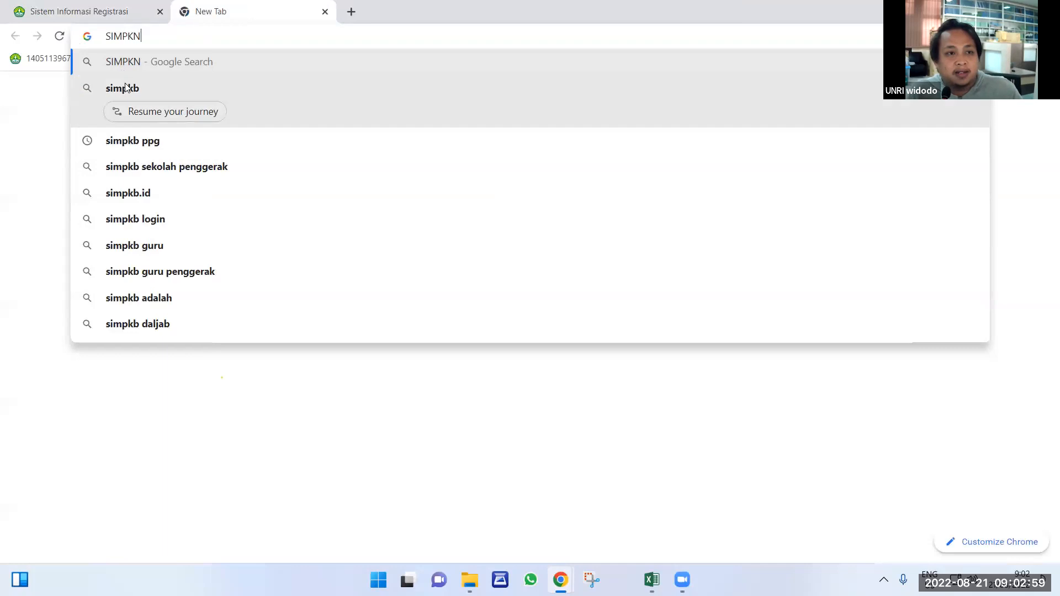
click(123, 90)
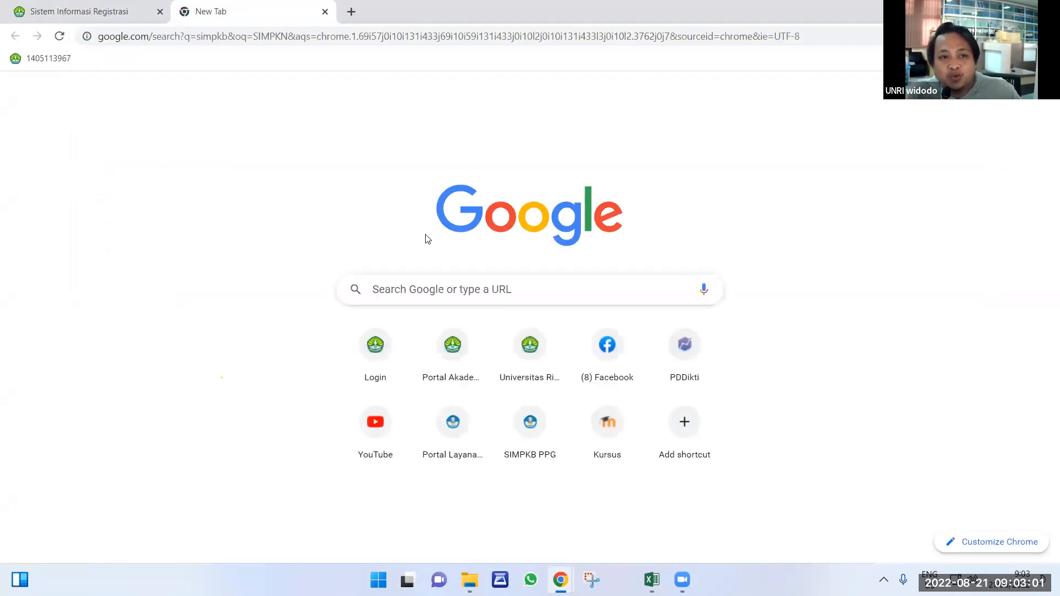
click(160, 205)
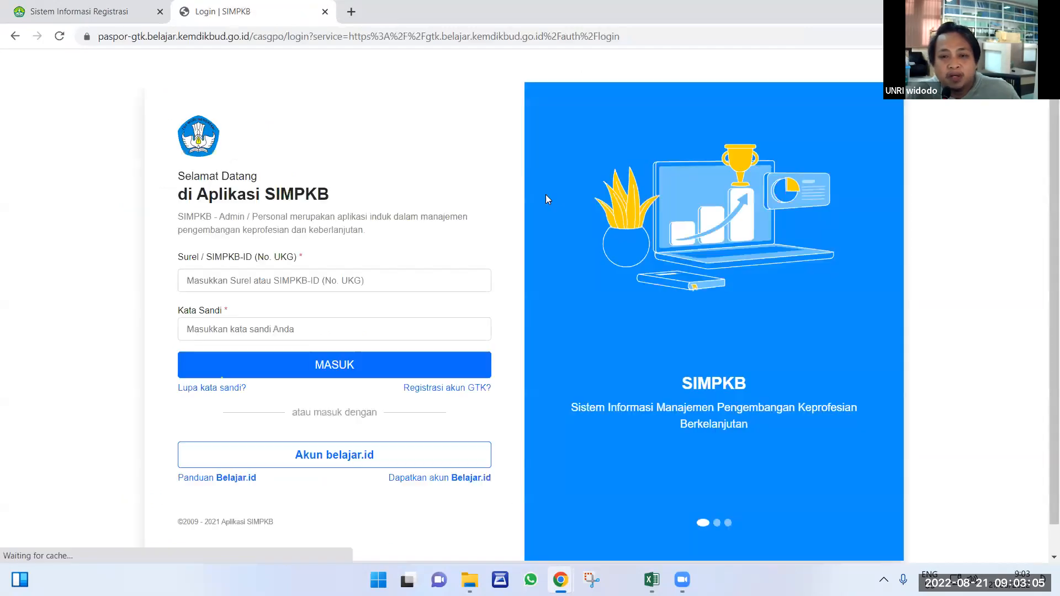
Fill the SIMPKB login field with the saved account e-mail.
click(267, 283)
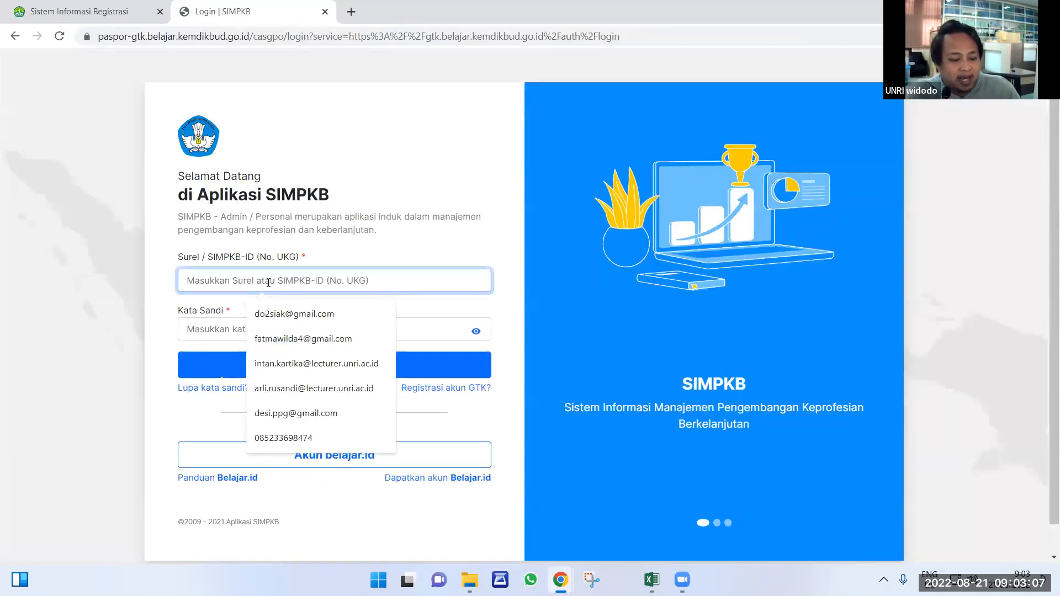
text(i)
key(BackSpace)
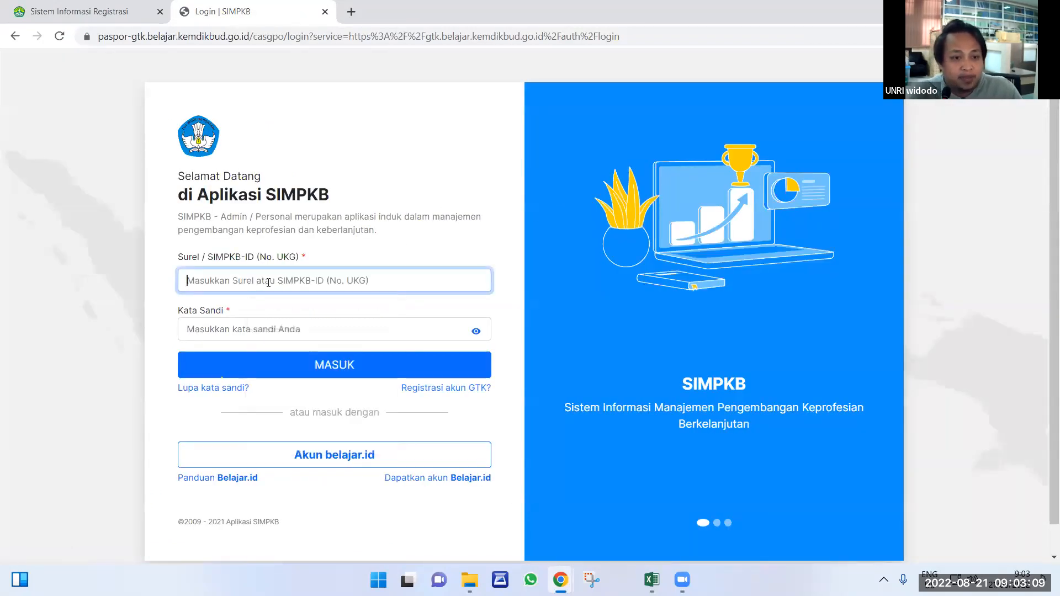
text(w)
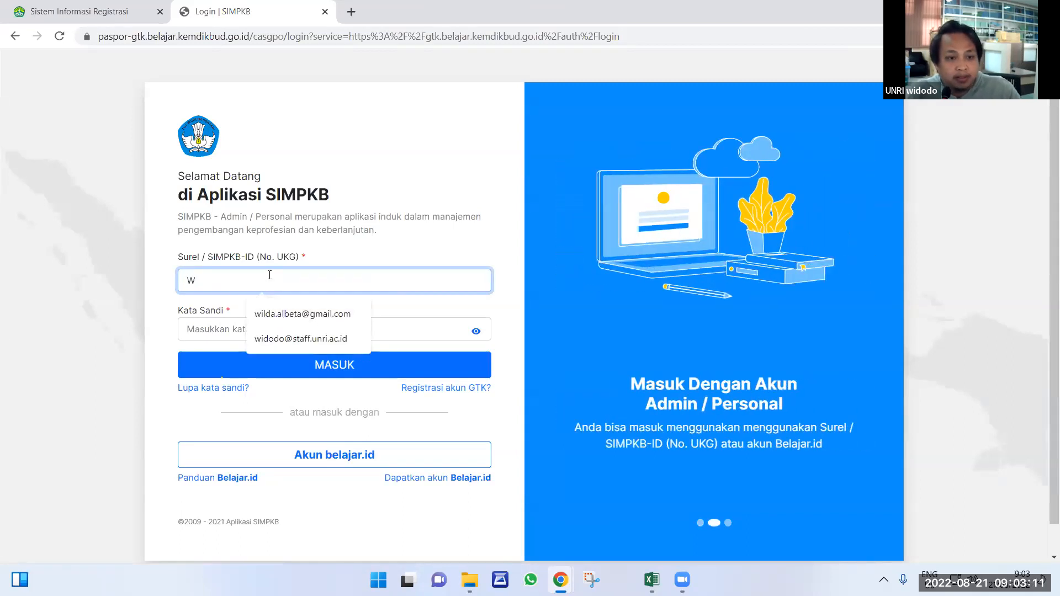
key(BackSpace)
text(D)
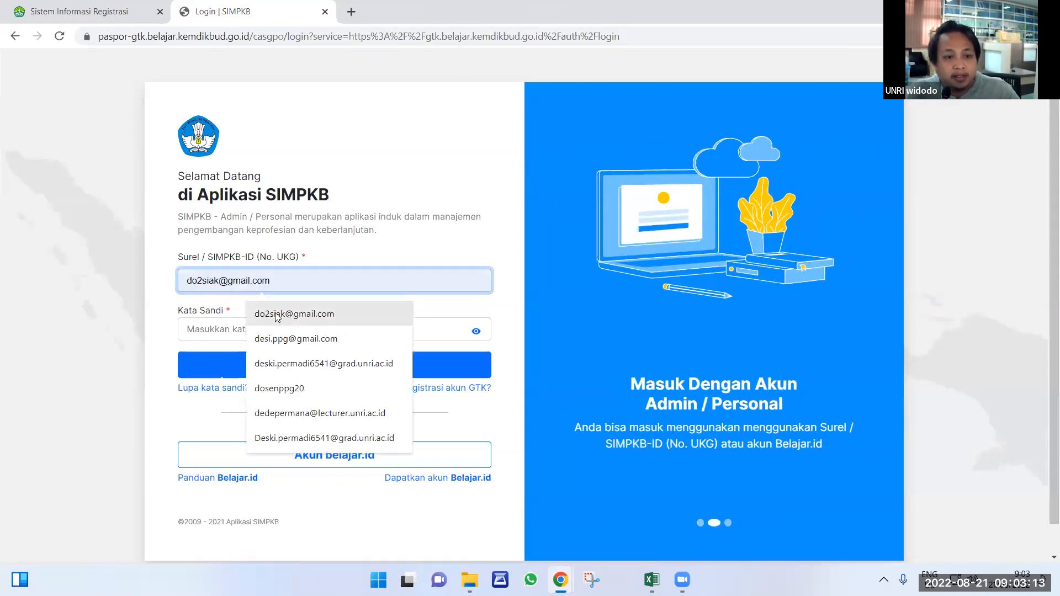
click(276, 312)
Enter the account password, pass the reCAPTCHA check and sign in with MASUK.
click(223, 329)
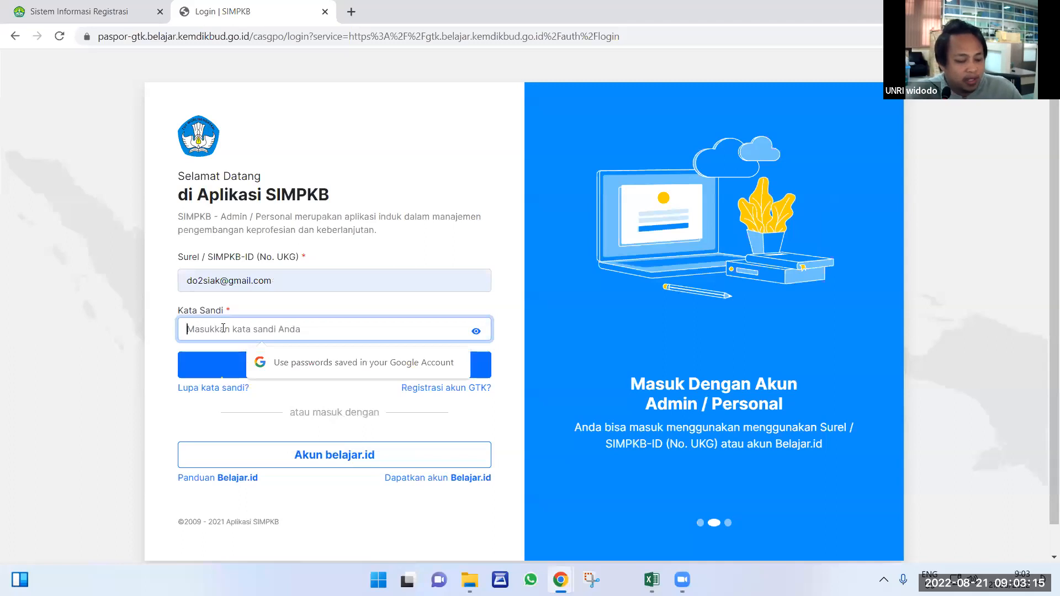
text(d)
text(••••)
key(Return)
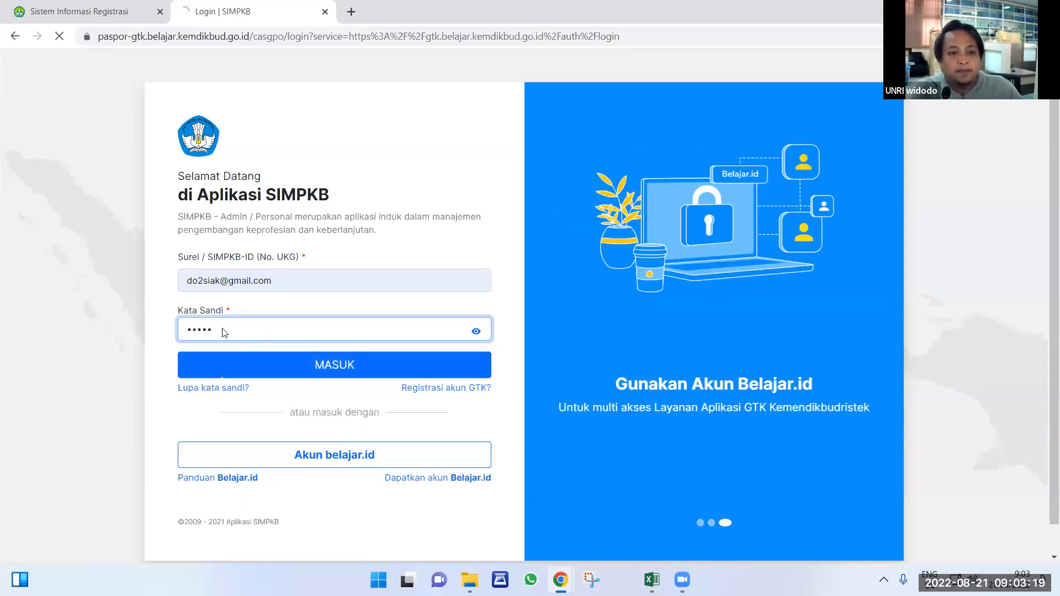
click(223, 381)
text(•••••)
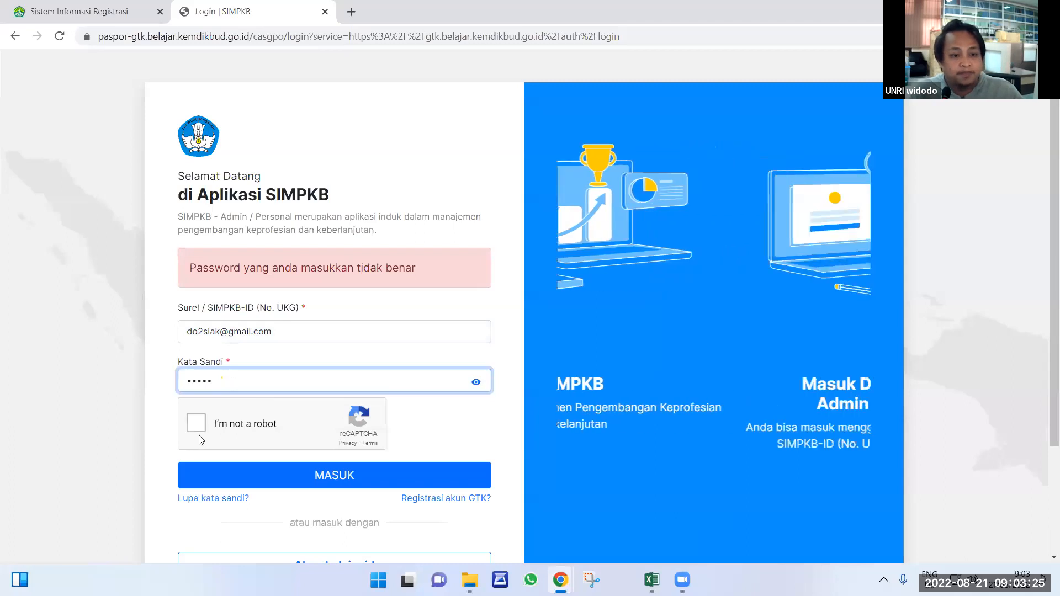
click(196, 423)
click(262, 482)
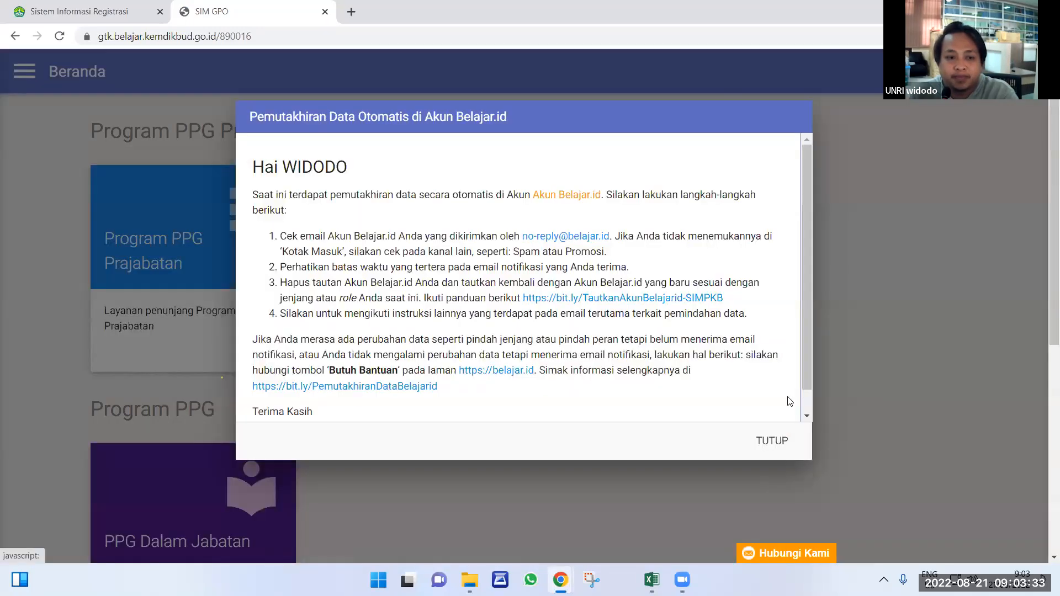
Dismiss the data-update notice and open the PPG Dalam Jabatan program page.
click(774, 440)
scroll(272, 393, down, 5)
click(166, 209)
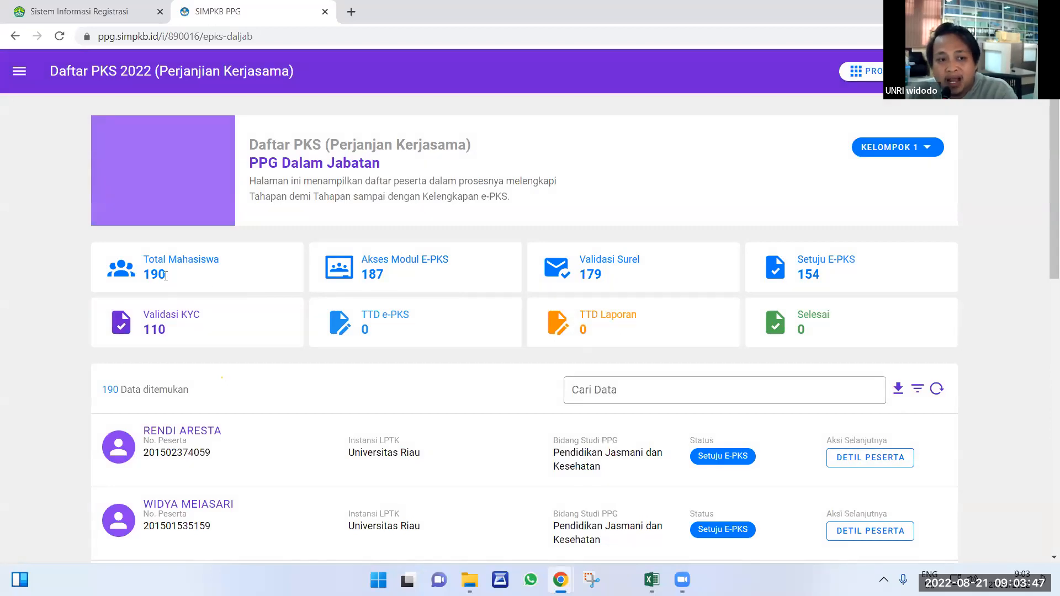
Highlight each summary count: 190 students, 187, 179, 154, 110, and the zero counts.
drag(143, 270, 140, 263)
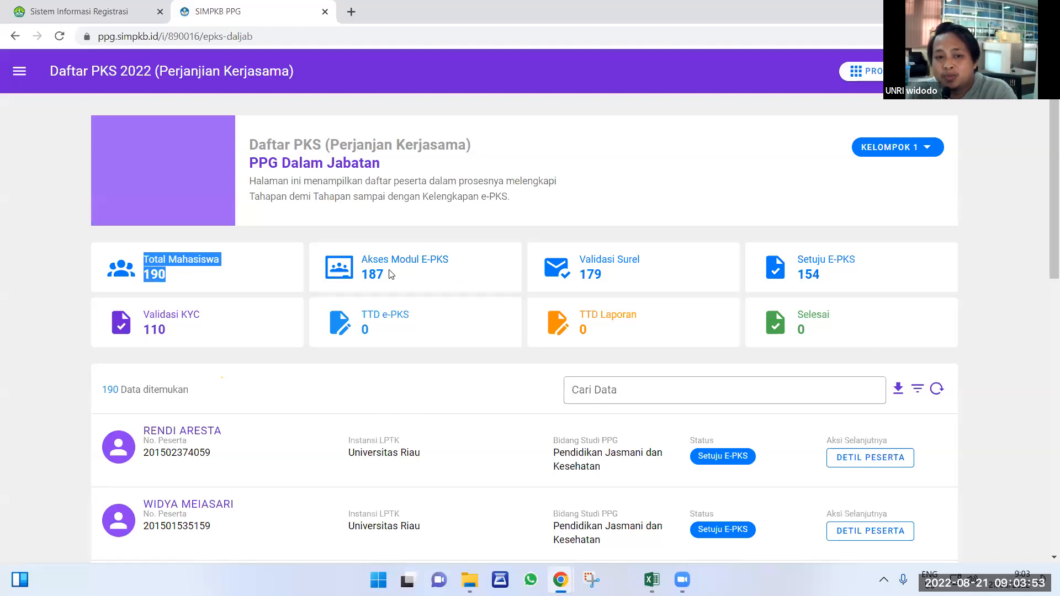
drag(390, 275, 362, 269)
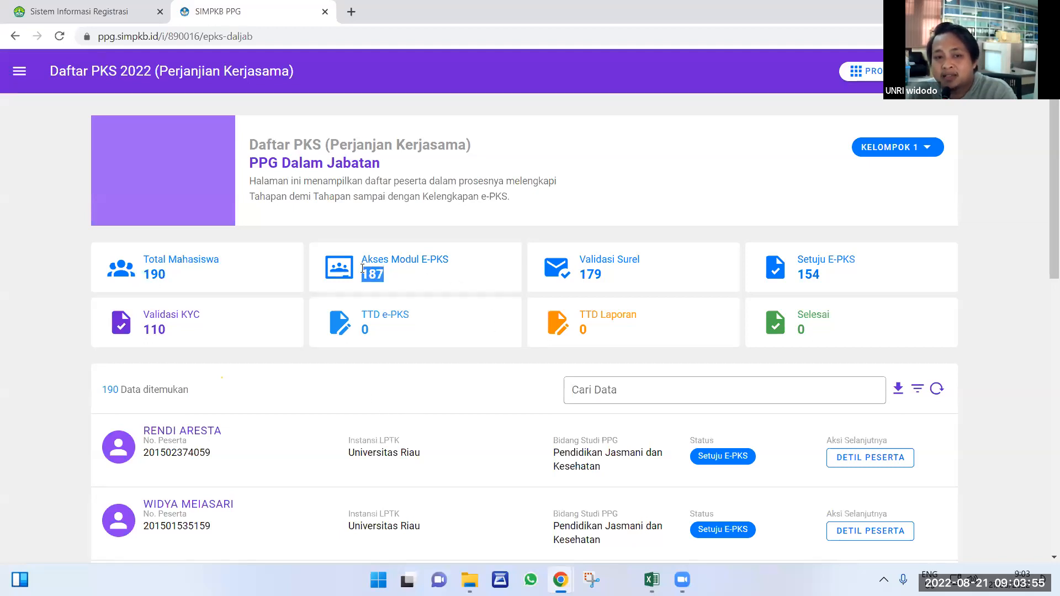
drag(614, 274, 582, 276)
drag(840, 277, 796, 275)
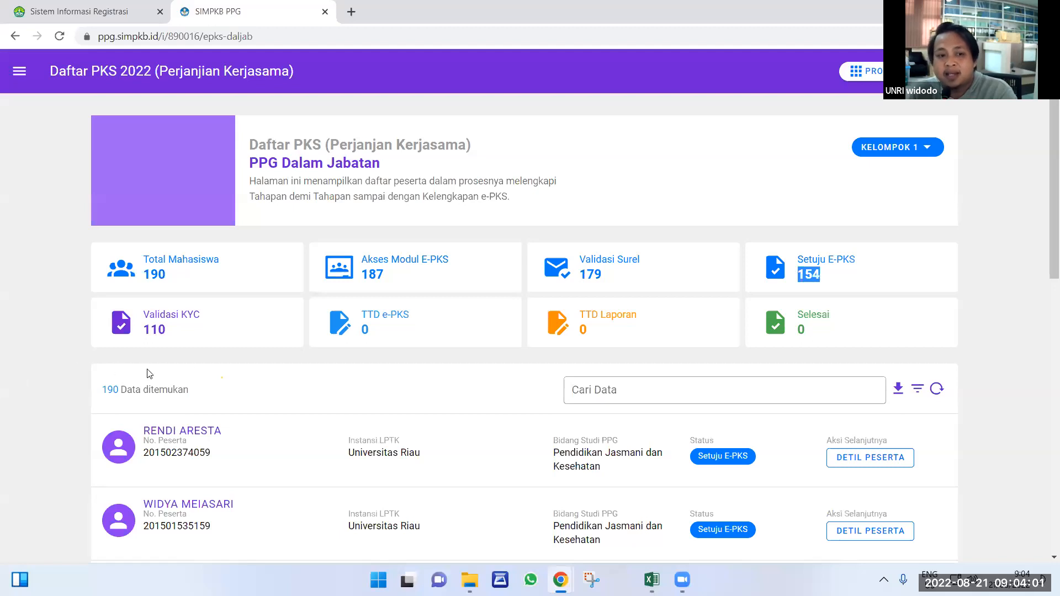
drag(175, 331, 151, 328)
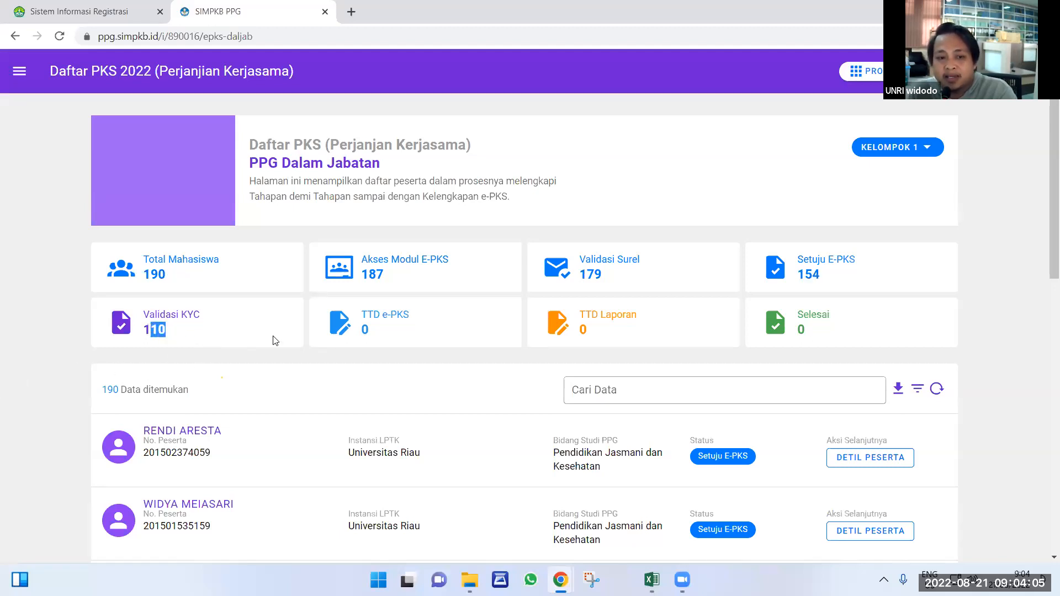
drag(375, 326, 353, 330)
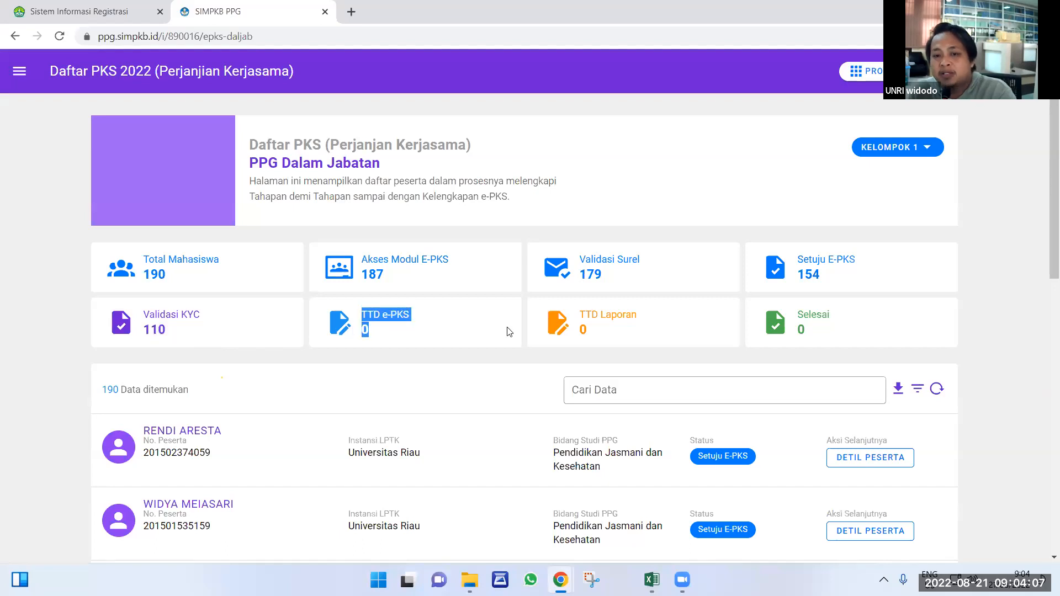
click(581, 329)
drag(583, 329, 574, 329)
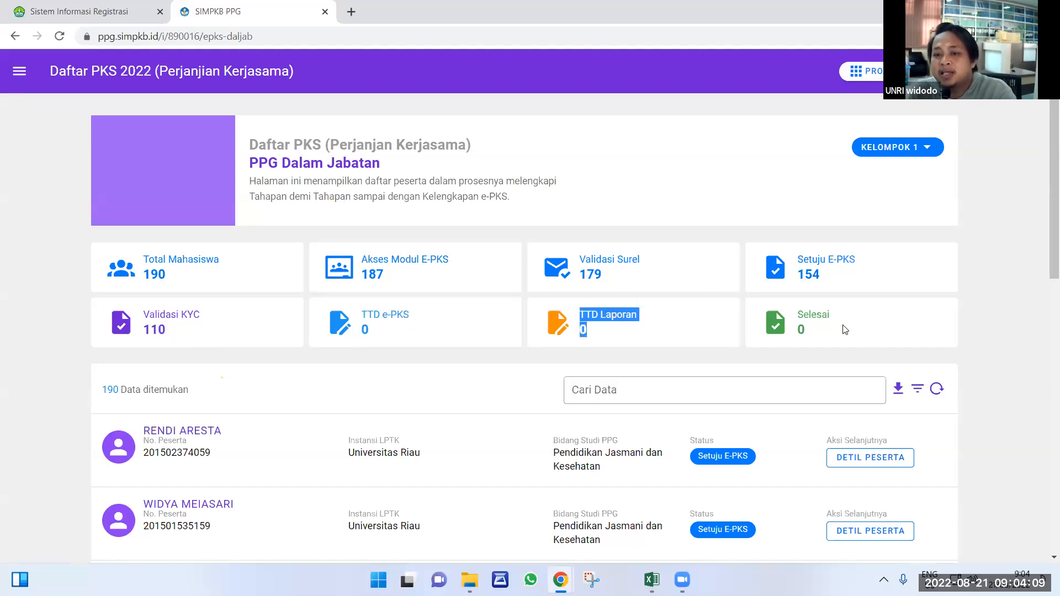
drag(808, 329, 794, 329)
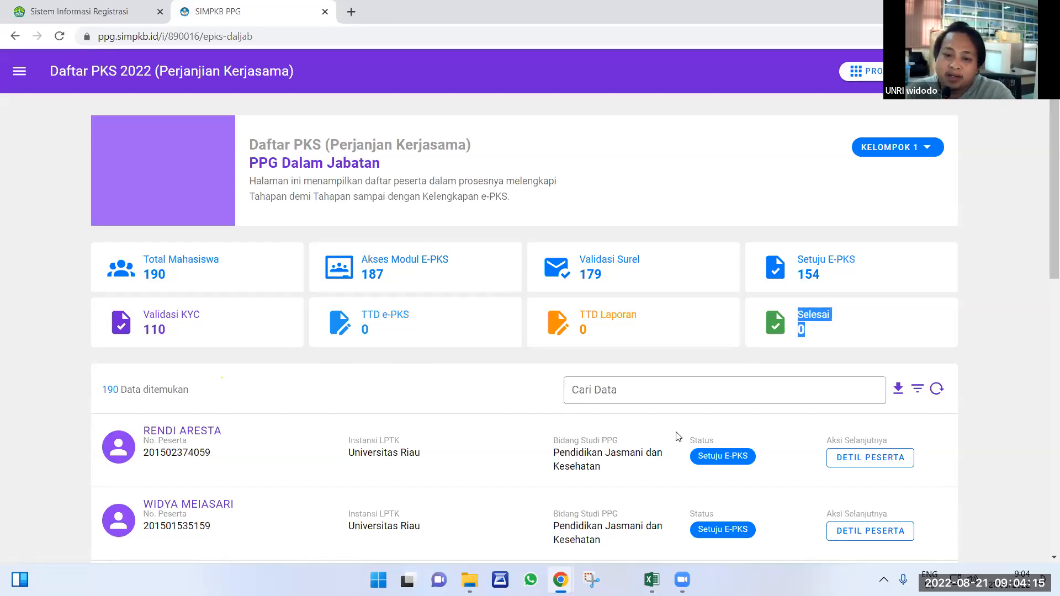
Page through the PKS 2022 participant list from page 2 to page 10 and beyond.
scroll(662, 430, down, 8)
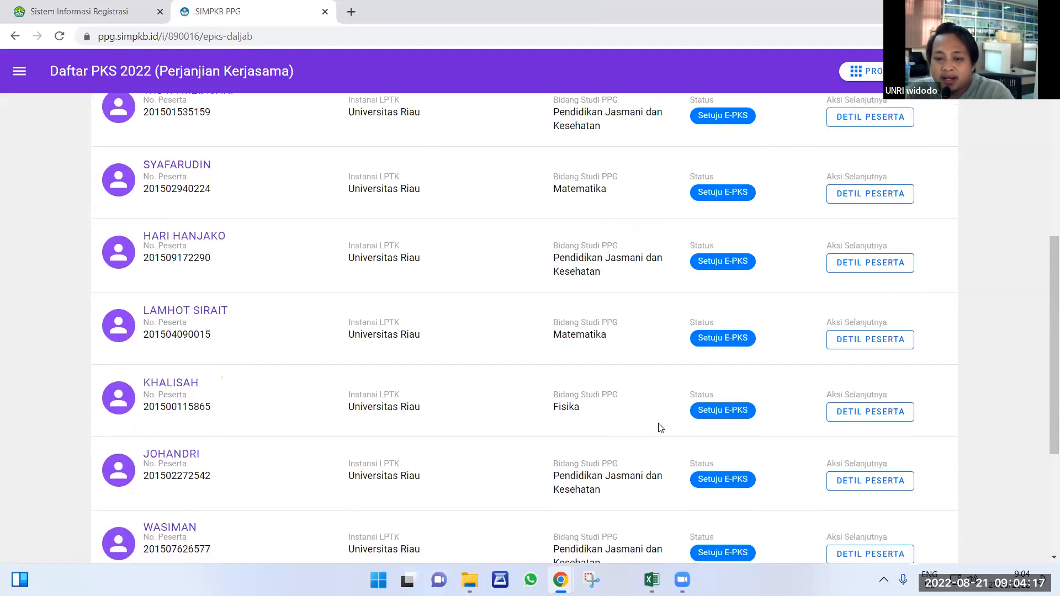
scroll(660, 428, down, 4)
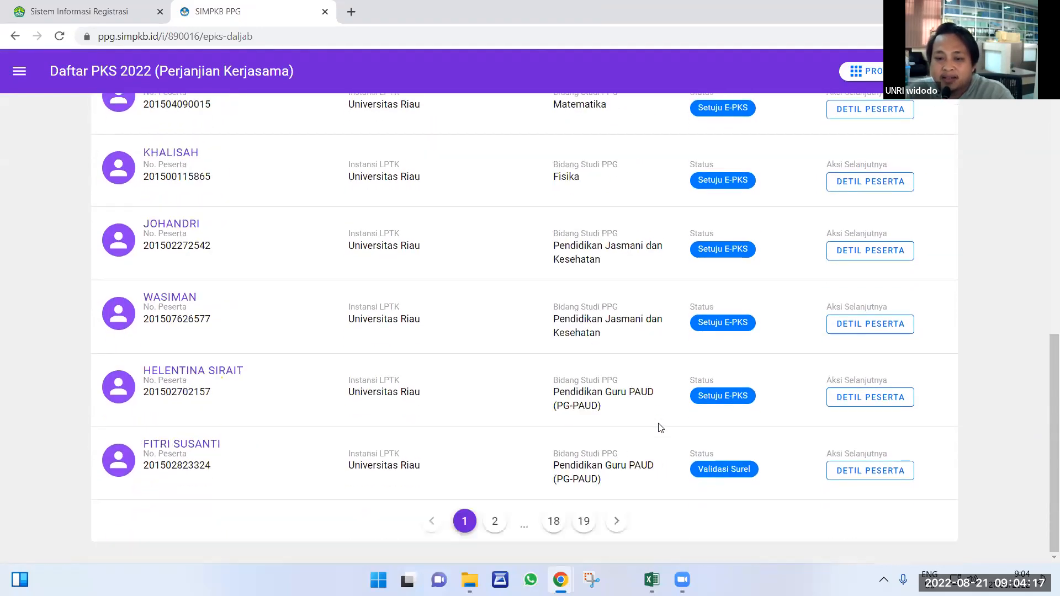
click(617, 521)
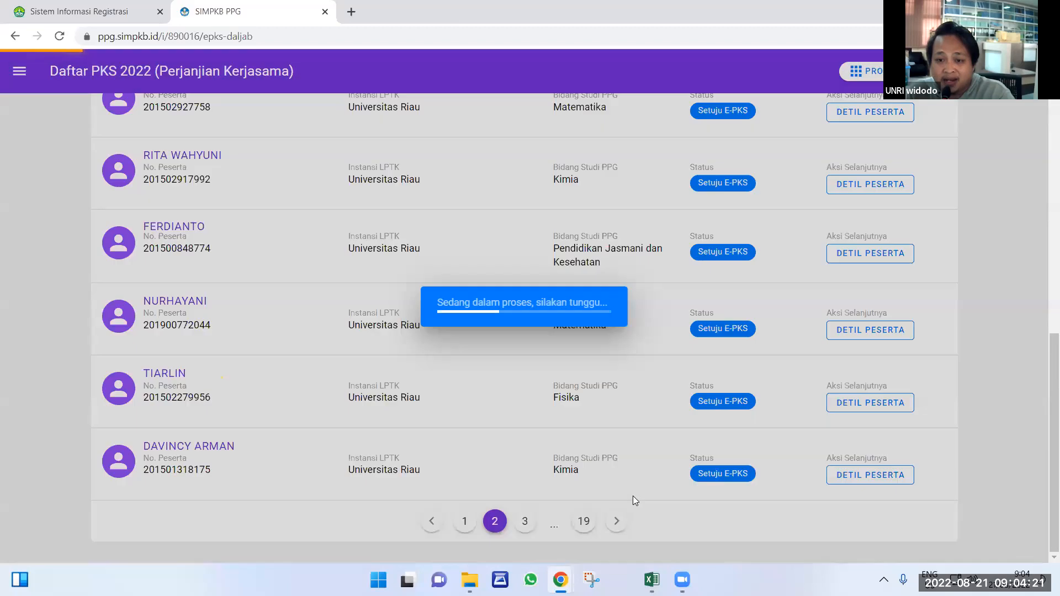
scroll(630, 502, down, 7)
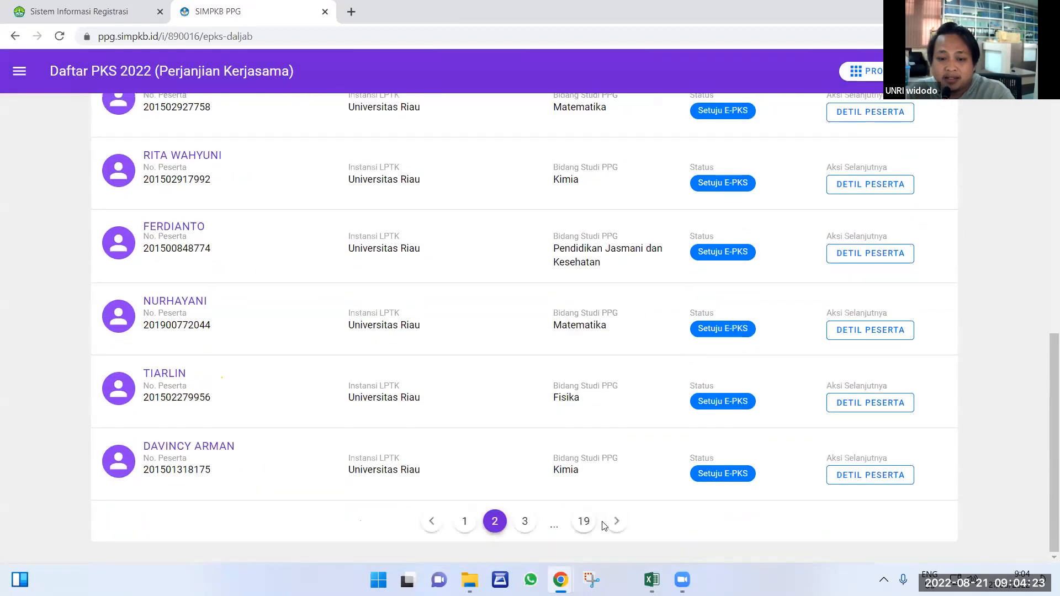
click(617, 522)
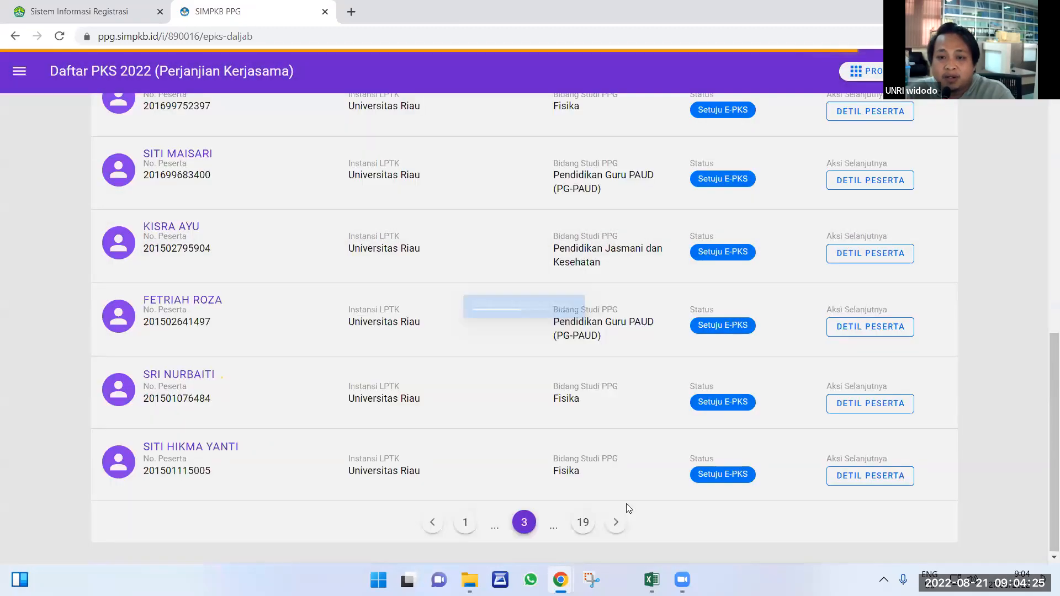
scroll(611, 519, down, 7)
click(616, 521)
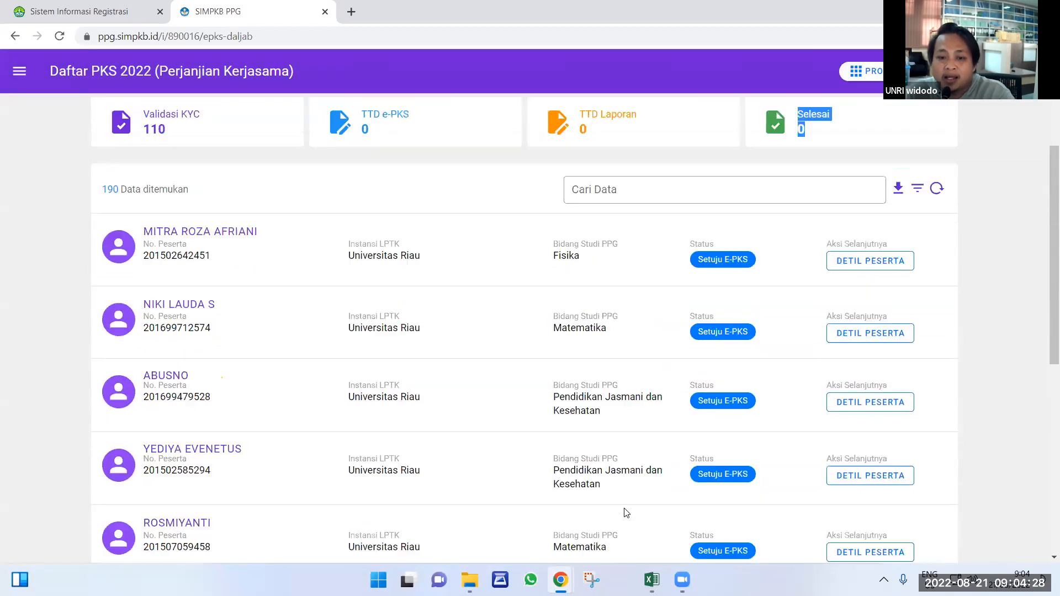
scroll(621, 511, down, 7)
click(617, 522)
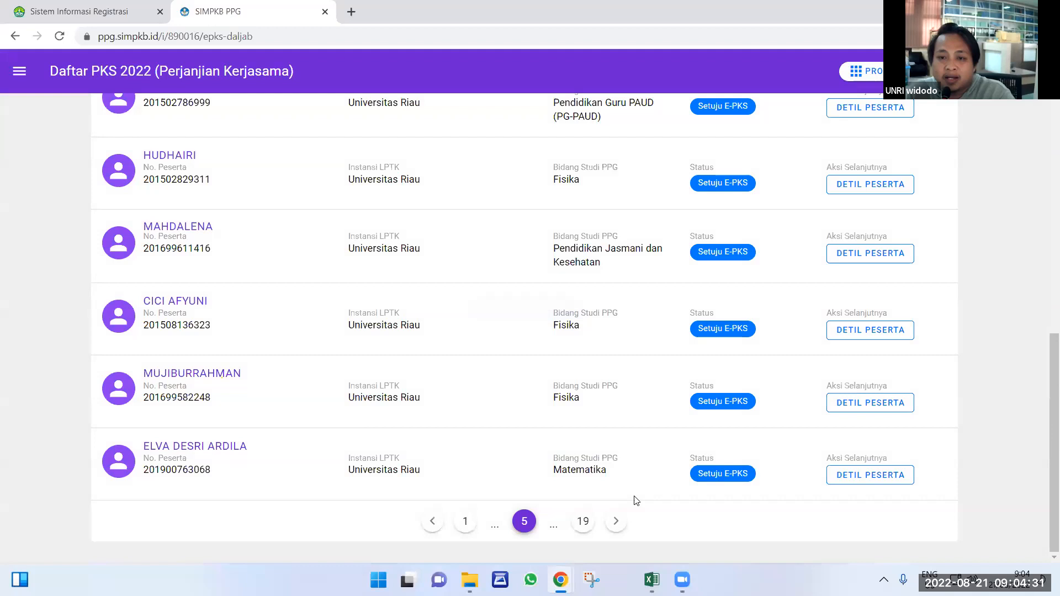
scroll(634, 502, down, 7)
click(616, 522)
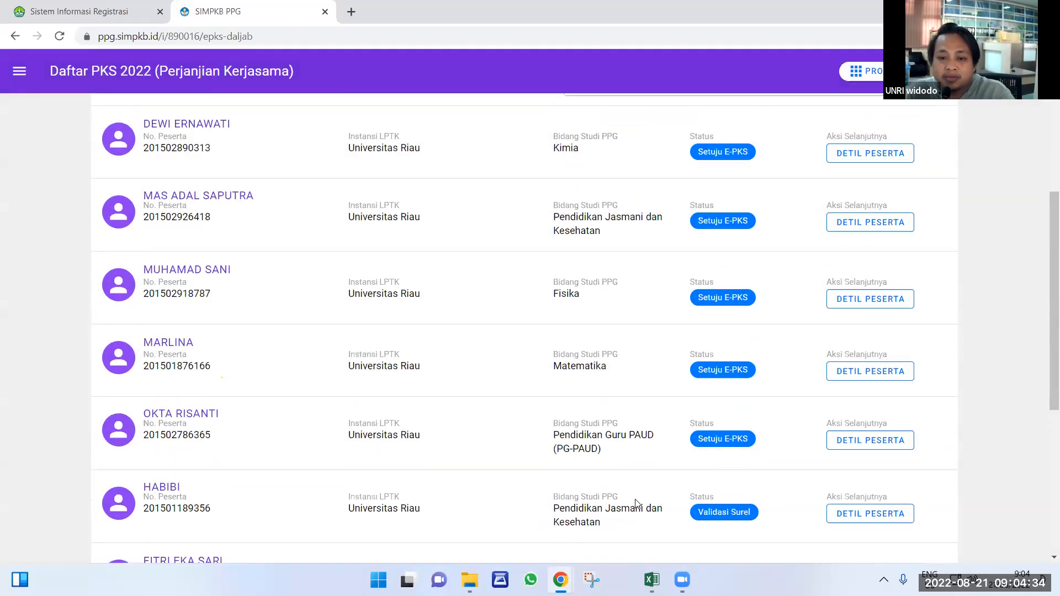
scroll(639, 503, down, 7)
click(616, 521)
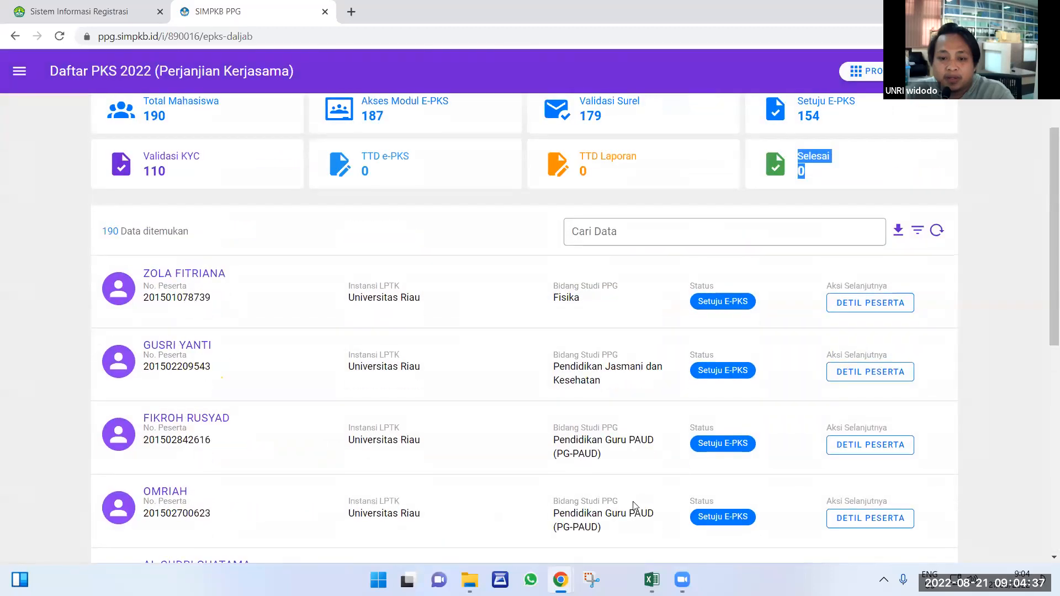
scroll(634, 506, down, 7)
click(616, 521)
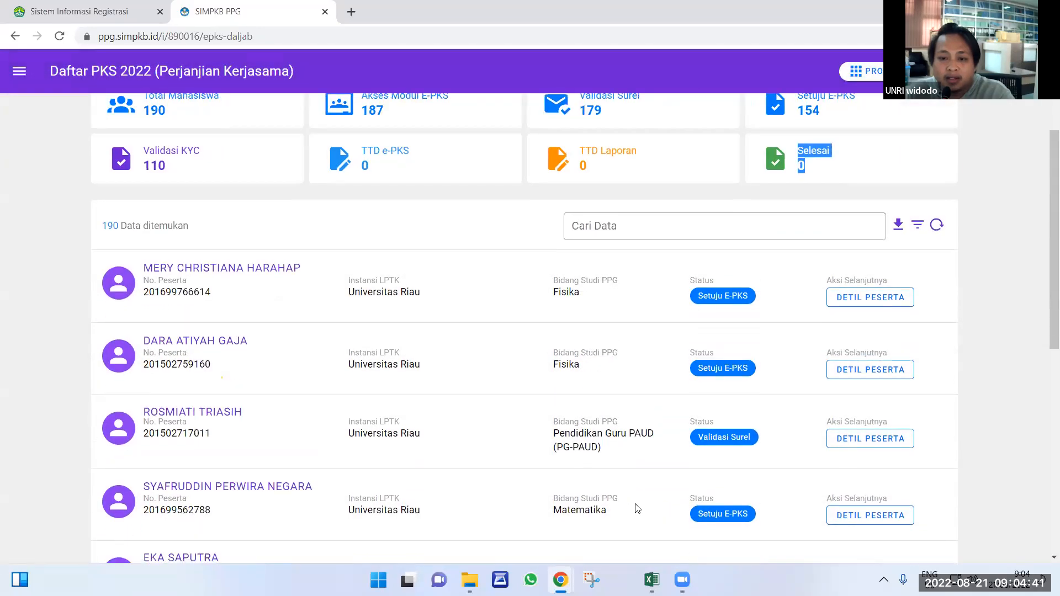
scroll(637, 508, down, 9)
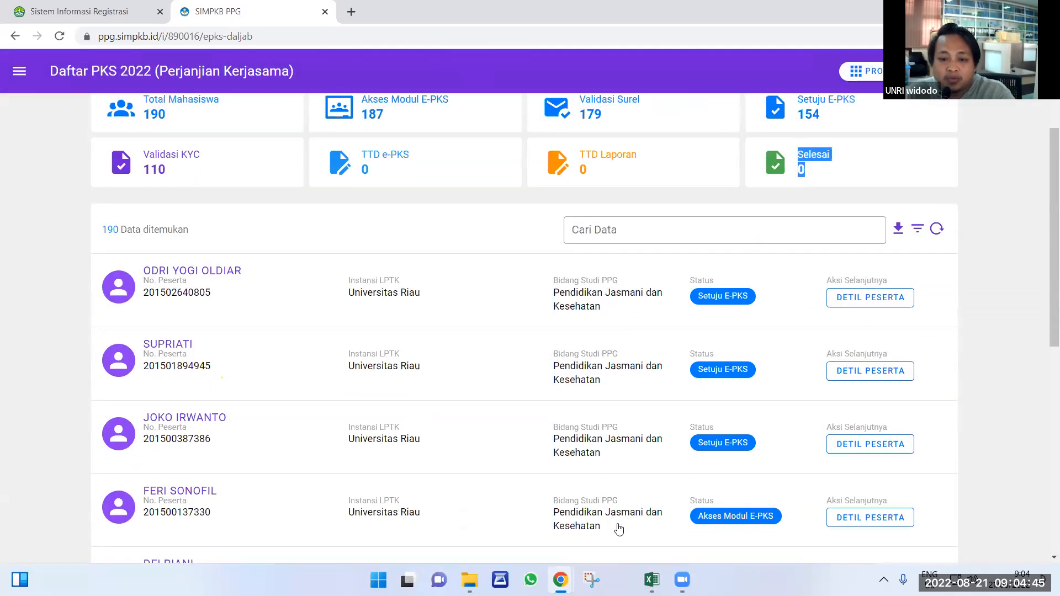
scroll(620, 525, down, 9)
click(616, 522)
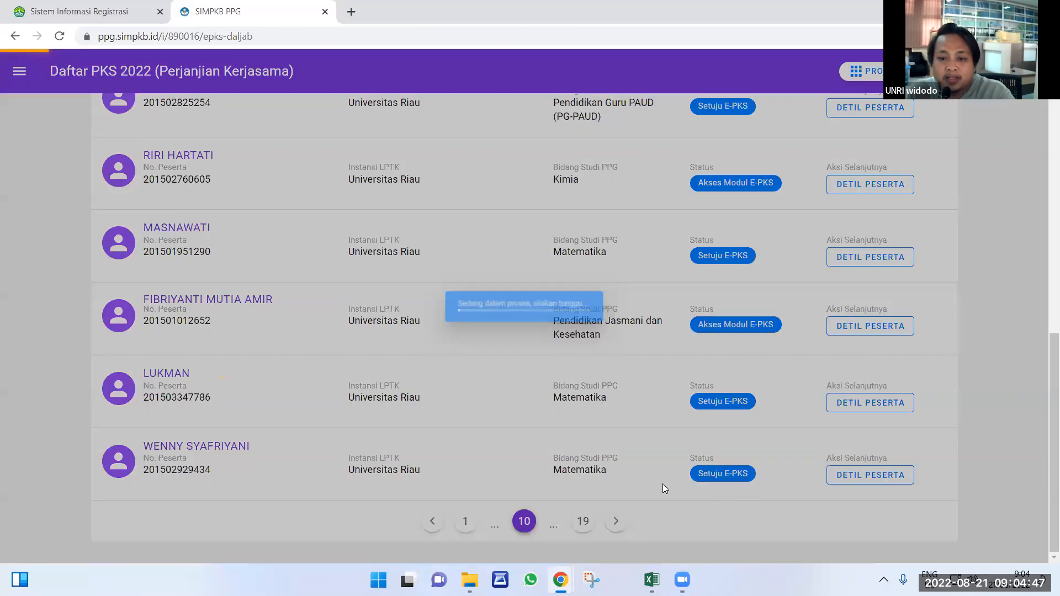
scroll(638, 510, down, 9)
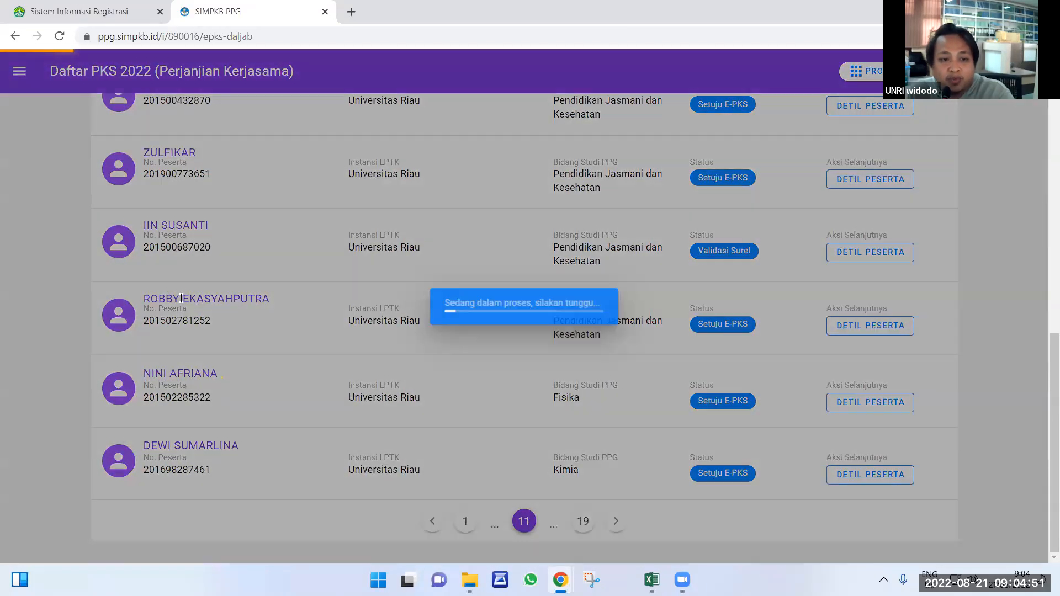
Scroll back up to the summary cards at the top of the list.
scroll(260, 334, up, 2)
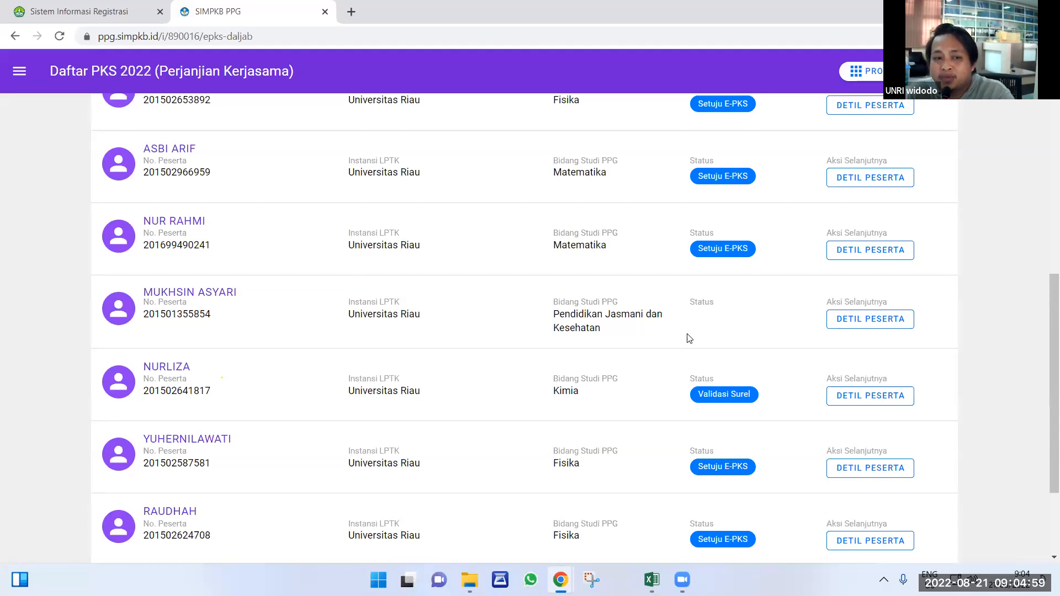
scroll(689, 338, up, 5)
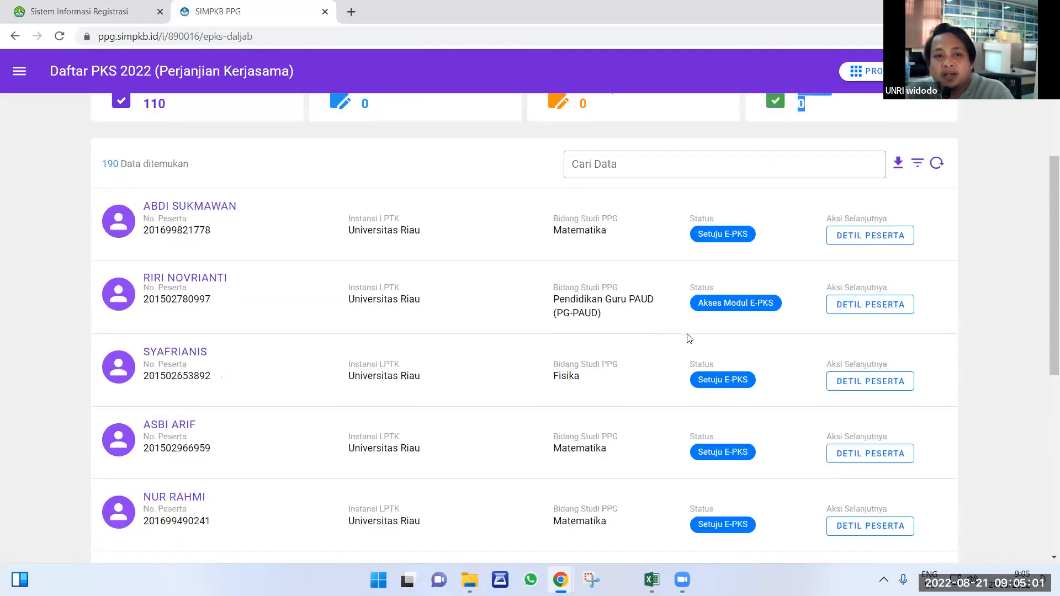
scroll(689, 338, up, 4)
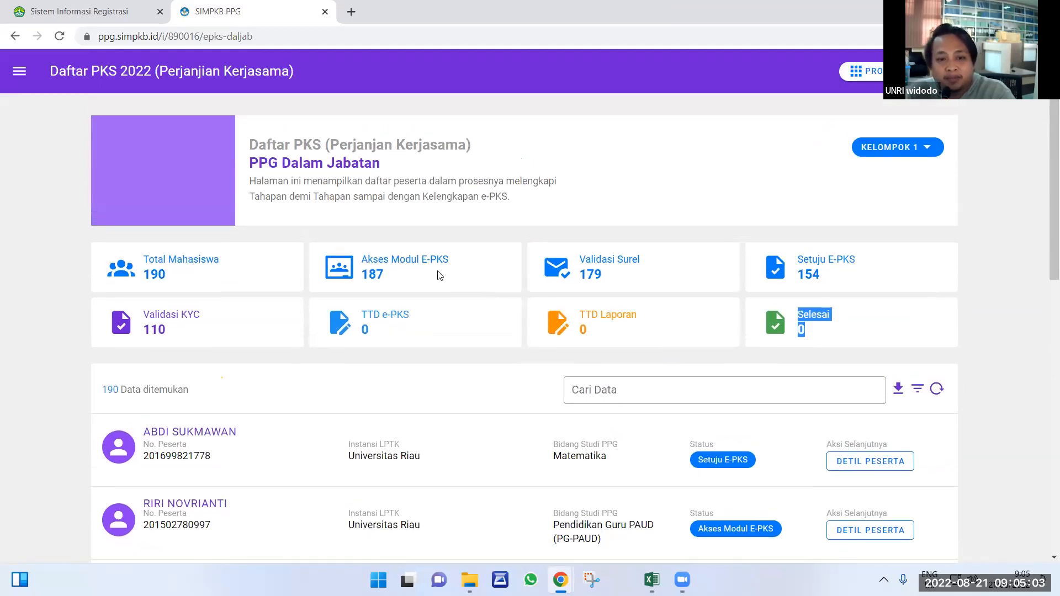
Highlight the Akses Modul E-PKS count of 187, then go to the Sistem Informasi Registrasi tab.
drag(362, 259, 409, 289)
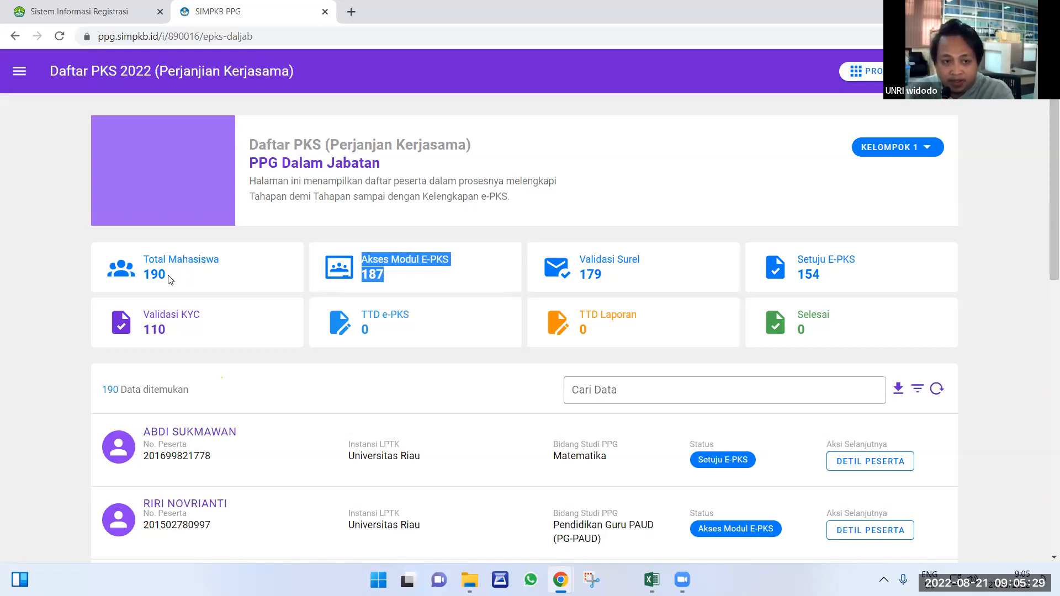
click(54, 9)
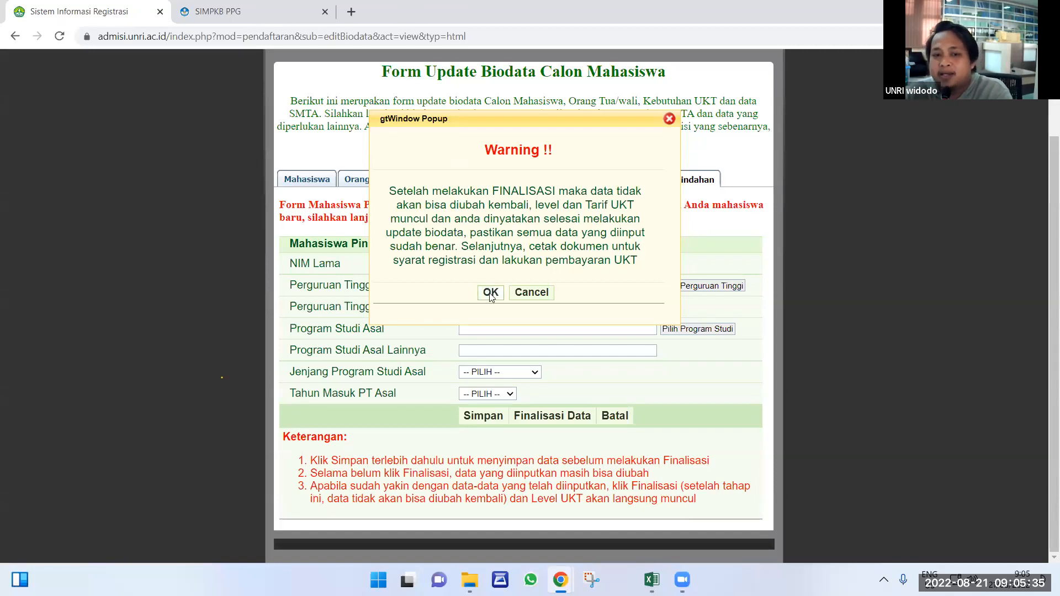
Review the Mahasiswa, Orang Tua / Wali, Kebutuhan UKT and Mahasiswa Pindahan sections, then confirm Finalisasi Data.
click(669, 119)
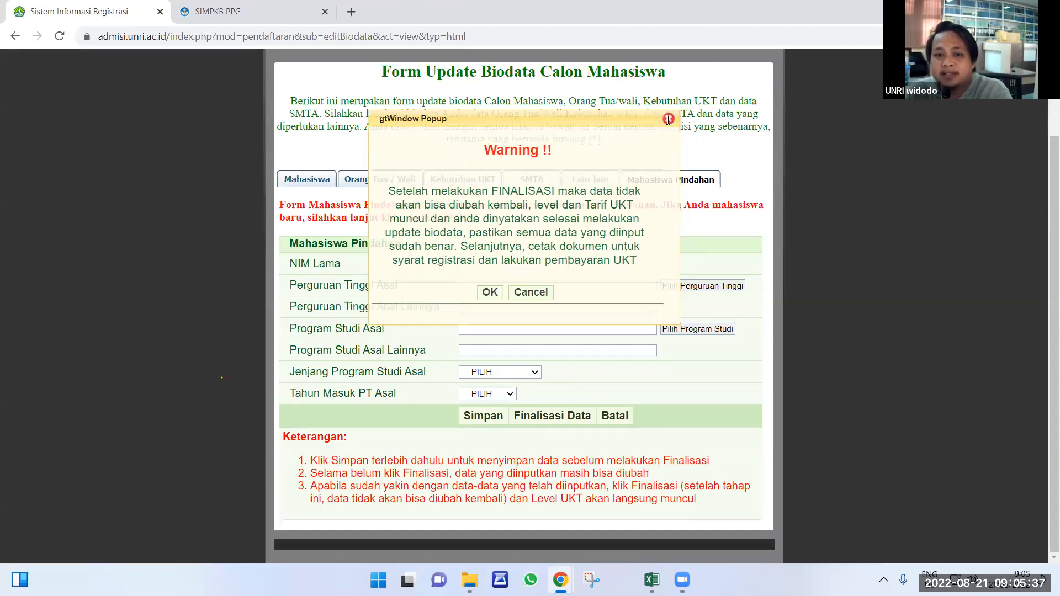
click(310, 183)
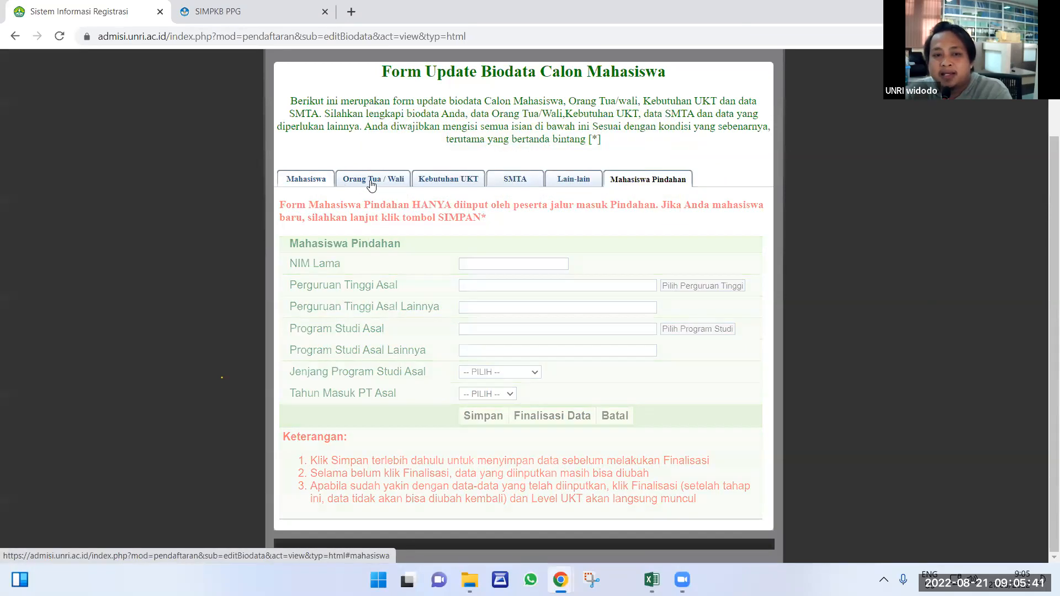
click(375, 184)
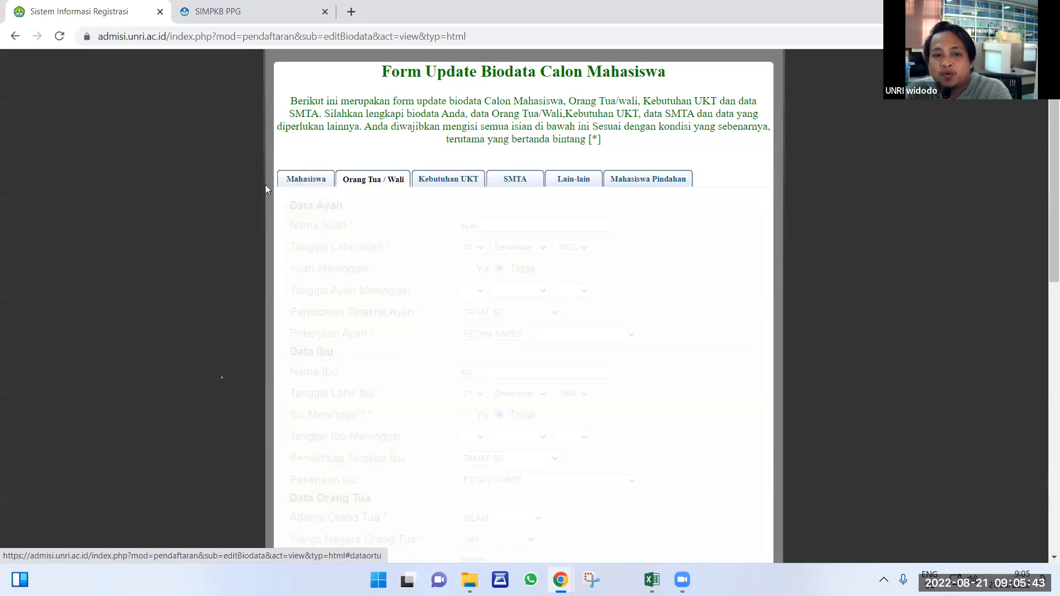
click(304, 176)
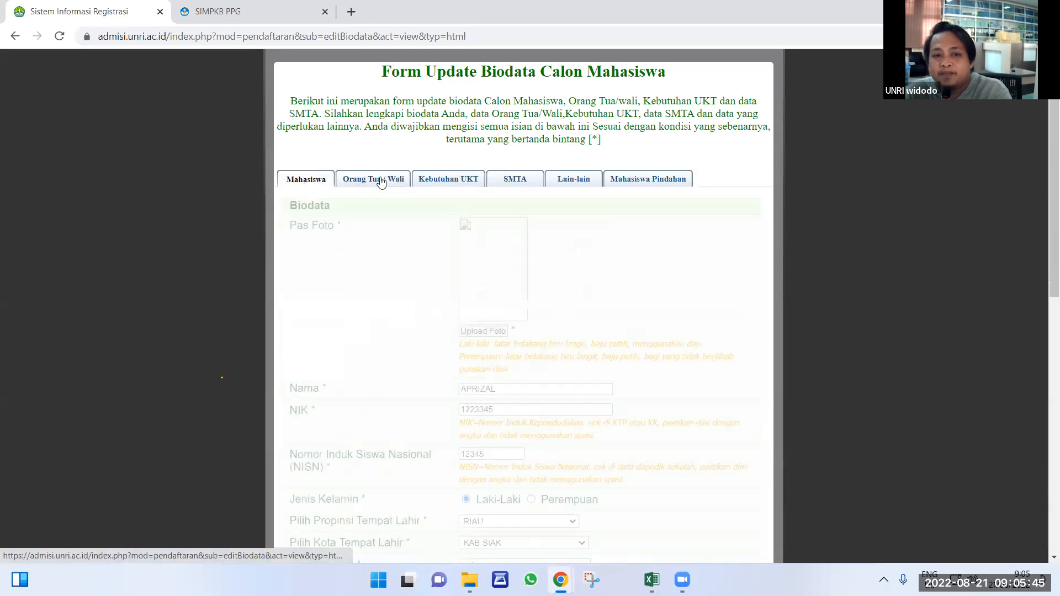
click(623, 184)
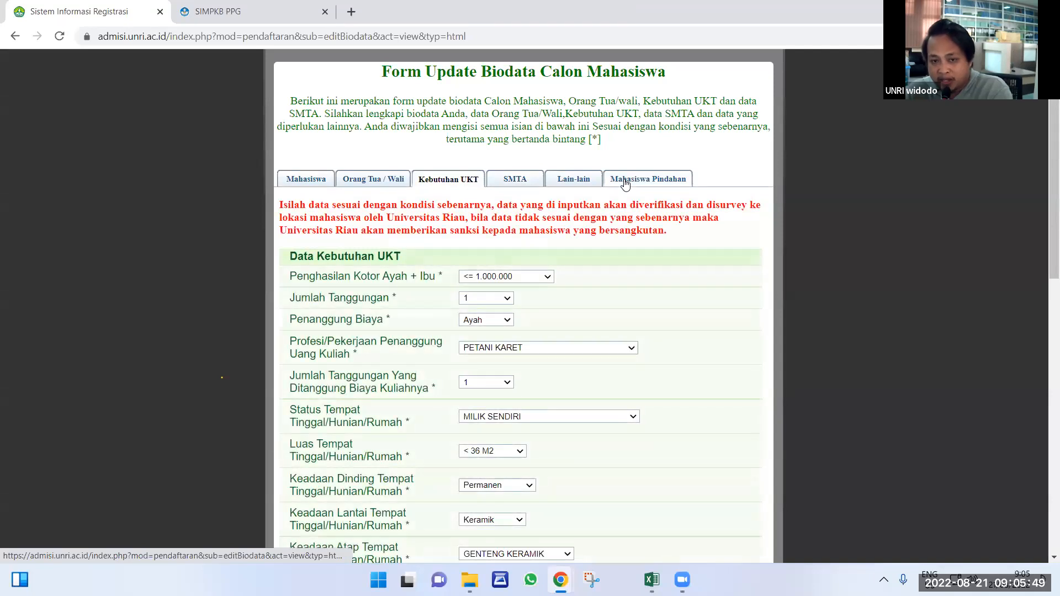
click(626, 183)
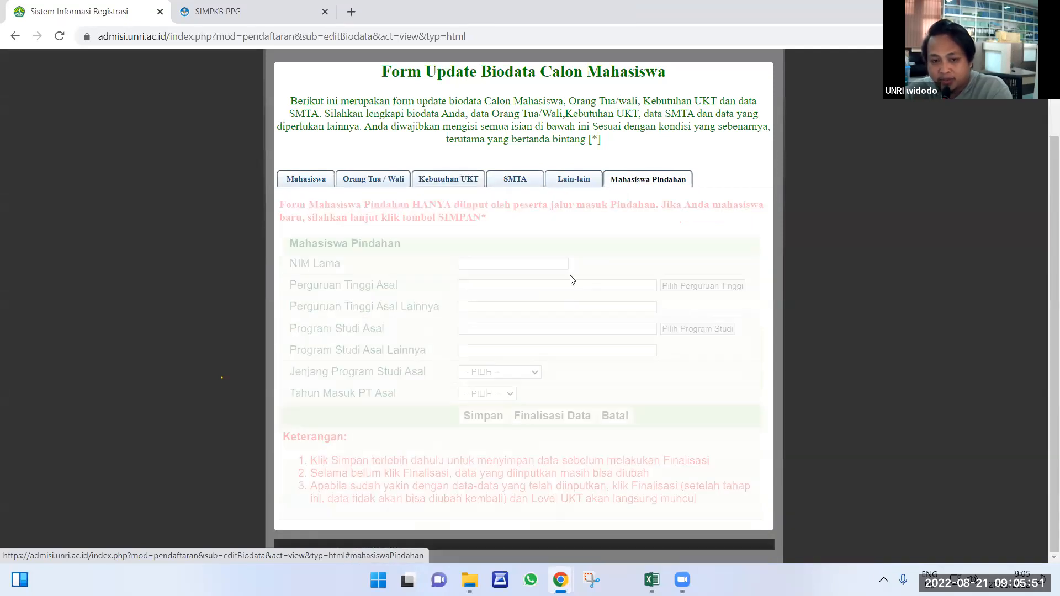
click(545, 421)
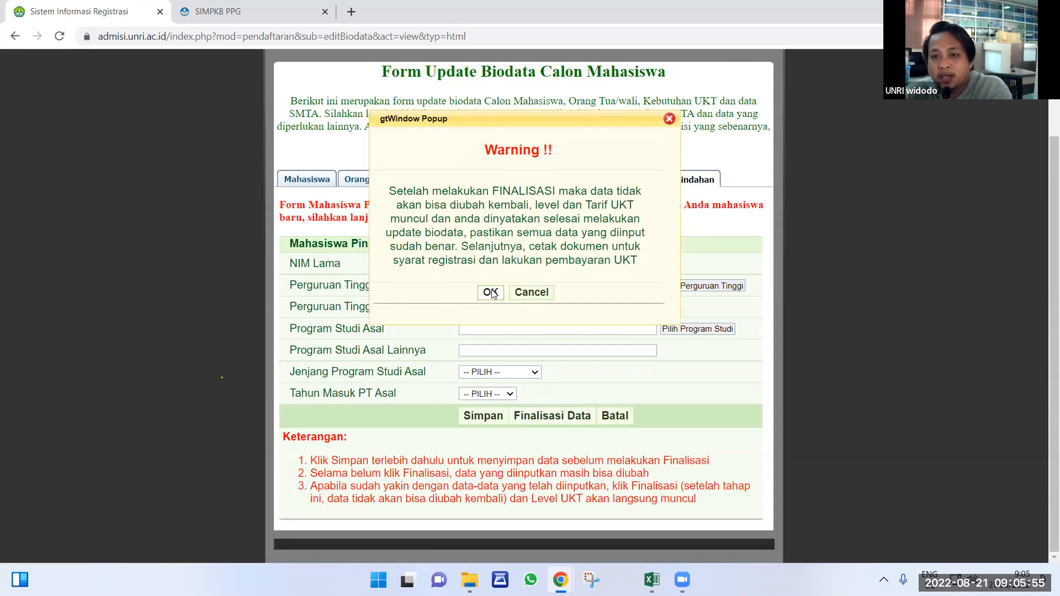
click(491, 293)
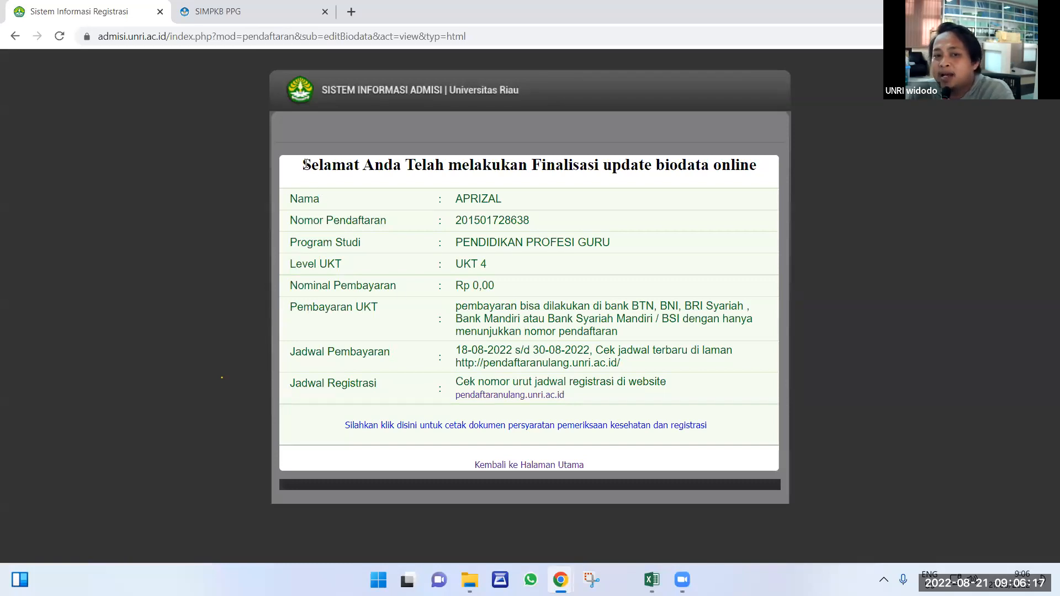
Highlight the finalisation details and the ,00 of Rp 0,00, then bring up the USER DAN PASWD PPG FKIP workbook.
drag(306, 164, 427, 251)
drag(532, 307, 670, 419)
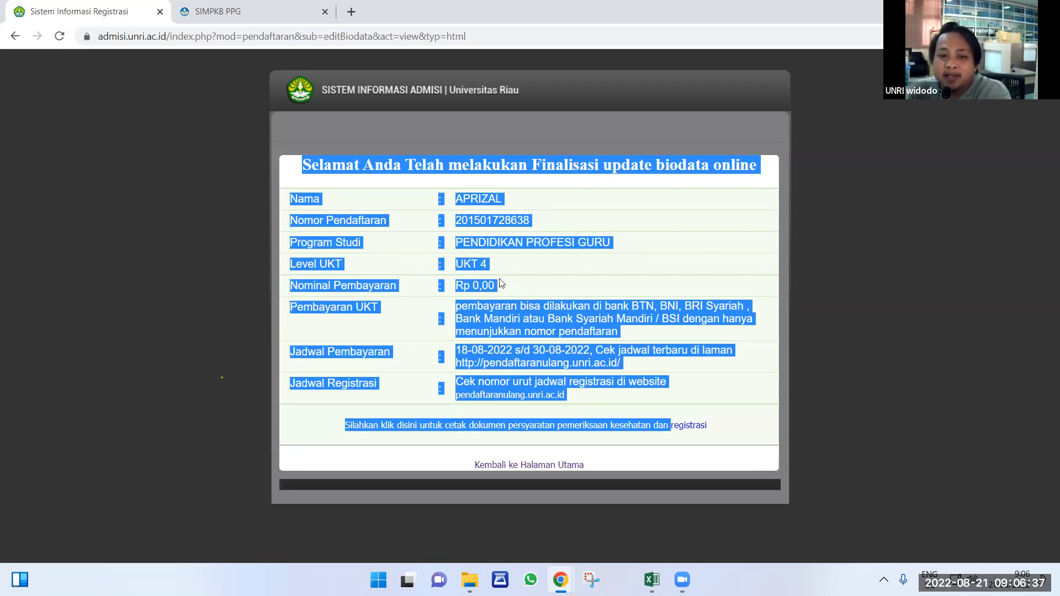
shift+click(467, 286)
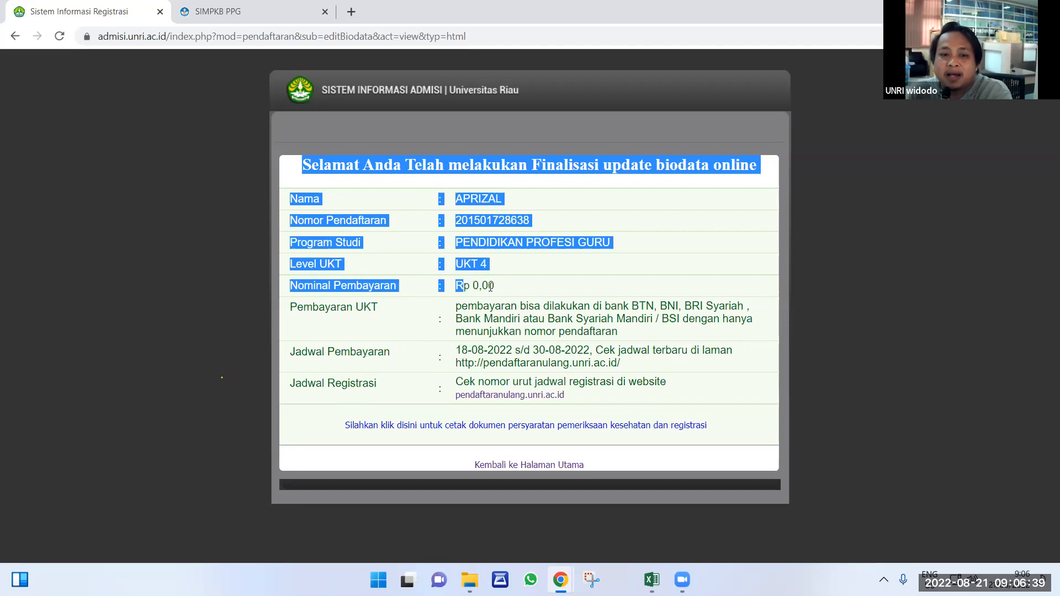
drag(490, 285, 493, 286)
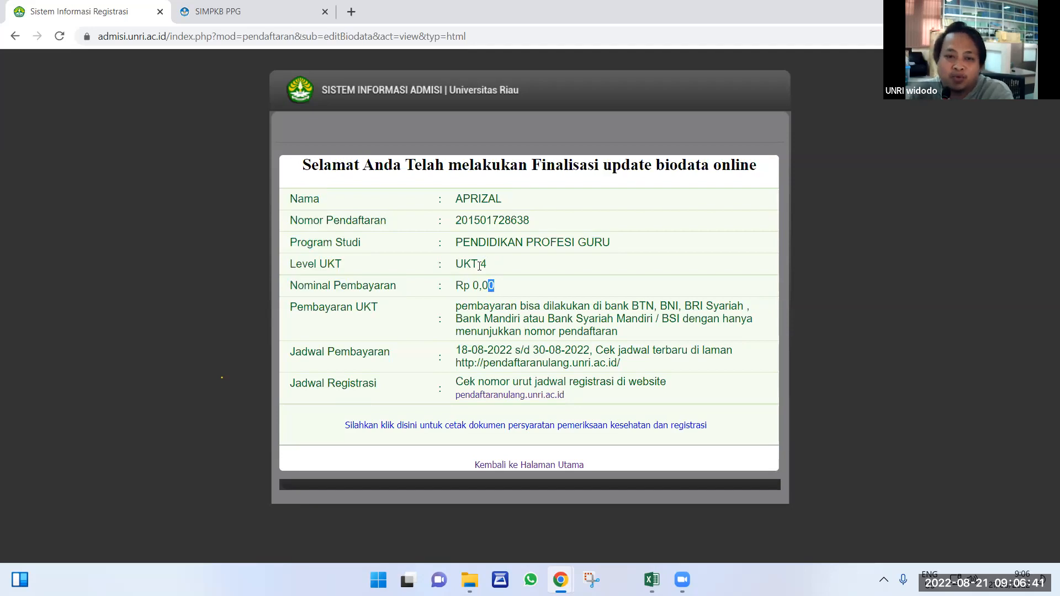
drag(478, 285, 505, 291)
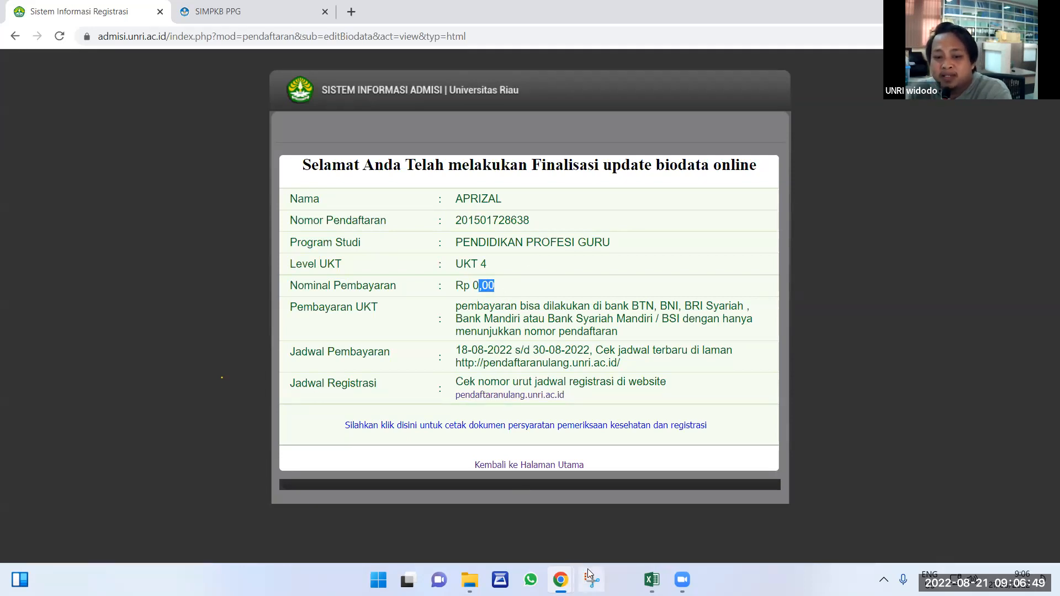
click(652, 580)
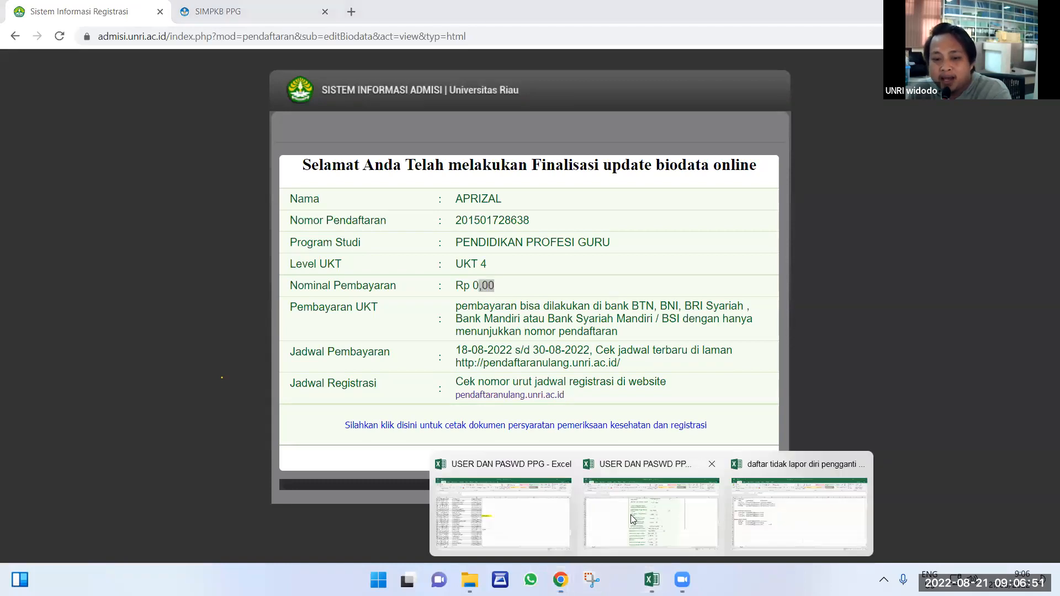
click(630, 515)
Scroll the guide past the Kebutuhan UKT screenshot to the Browse upload fields, then return to Chrome.
scroll(497, 301, up, 5)
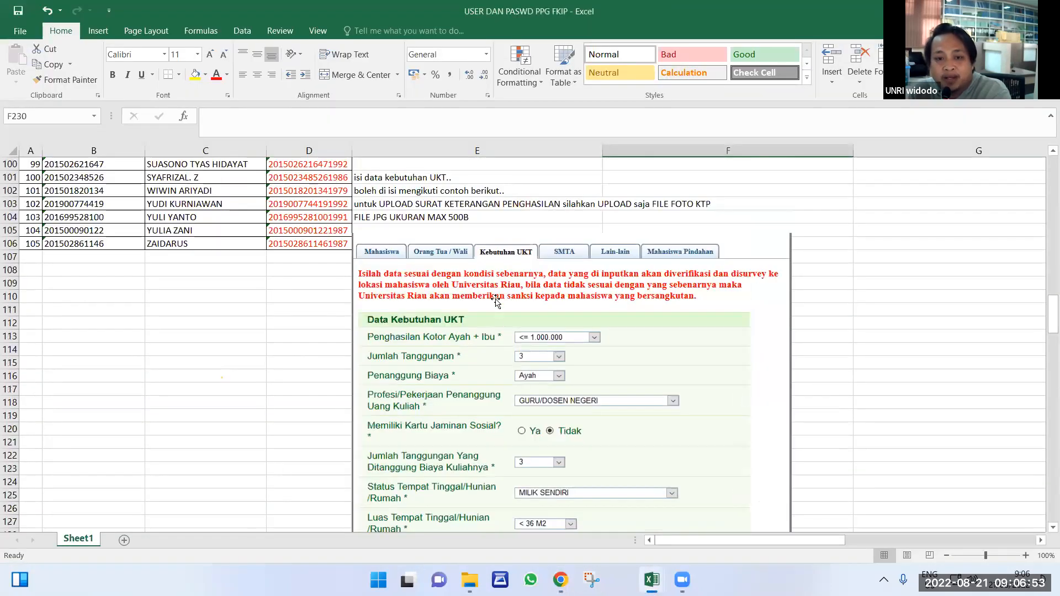
scroll(496, 301, up, 2)
scroll(531, 321, down, 3)
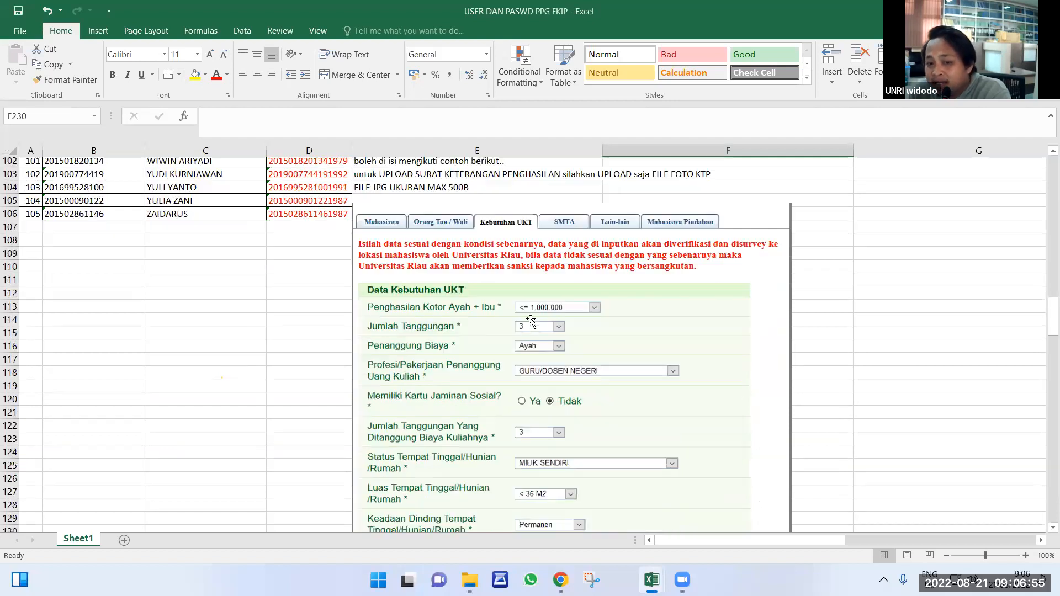
scroll(531, 321, down, 4)
scroll(525, 393, down, 7)
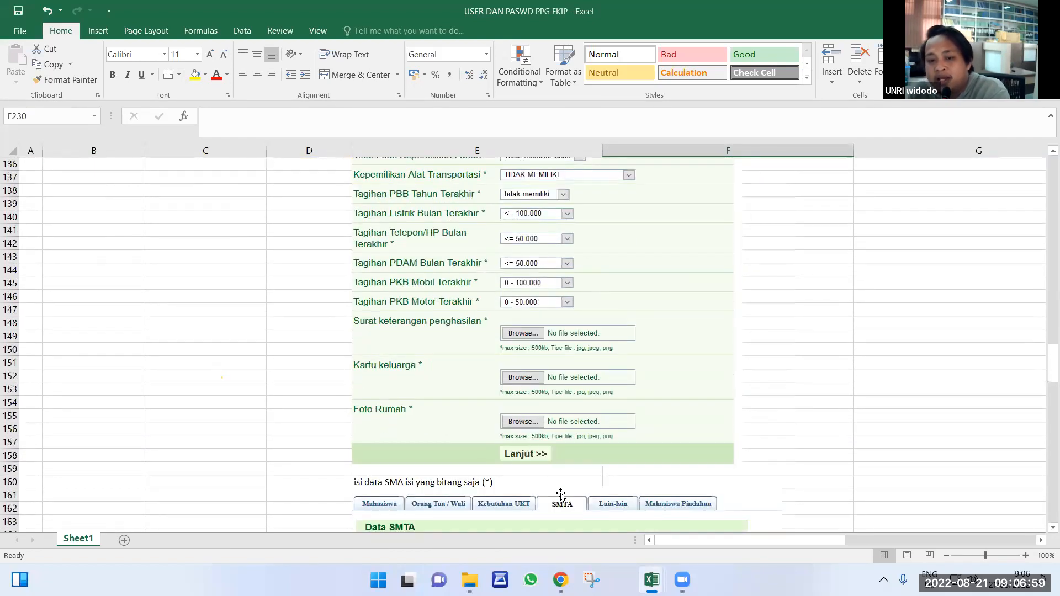
mouse_move(560, 580)
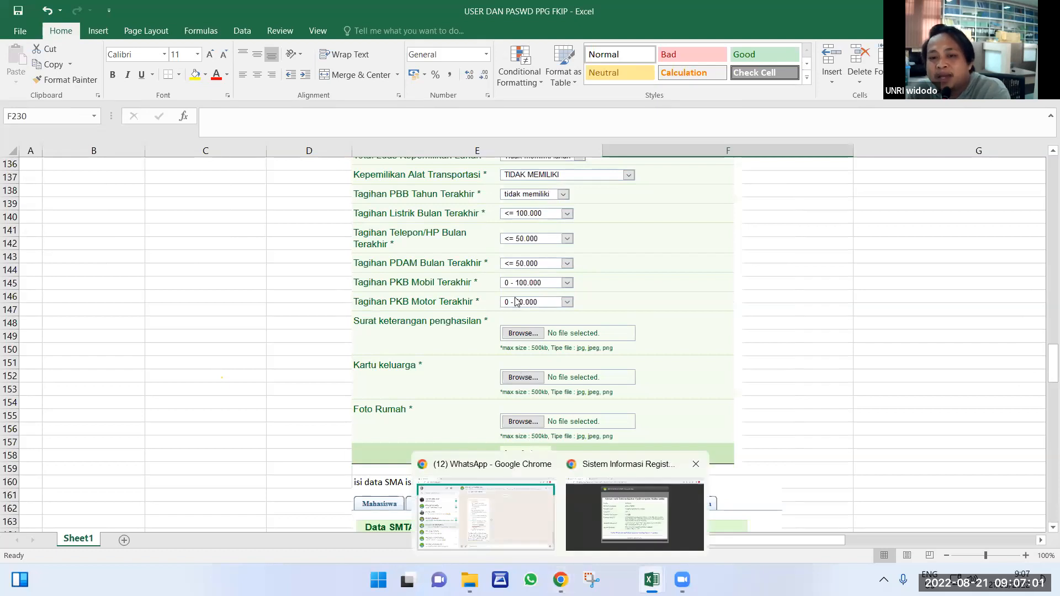
key(alt+Tab)
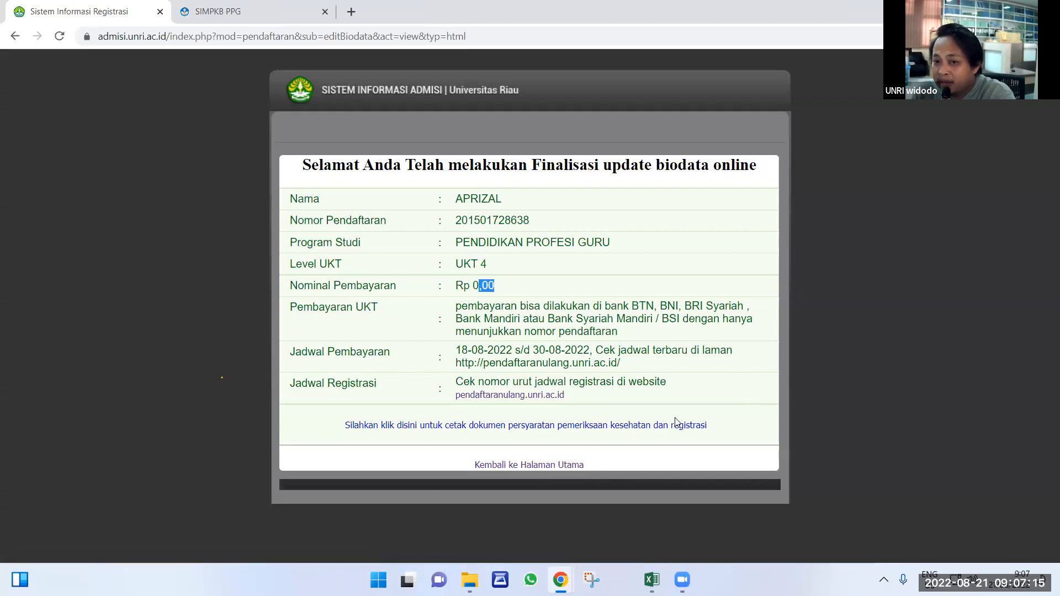
Go back to the main page of the admission site and log out of the account.
click(503, 469)
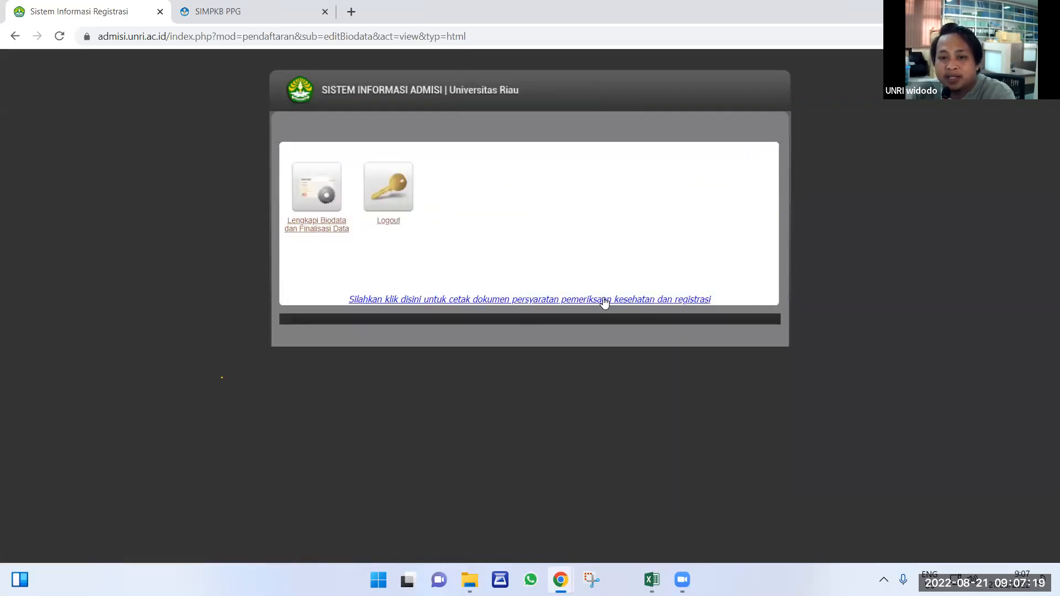
click(389, 222)
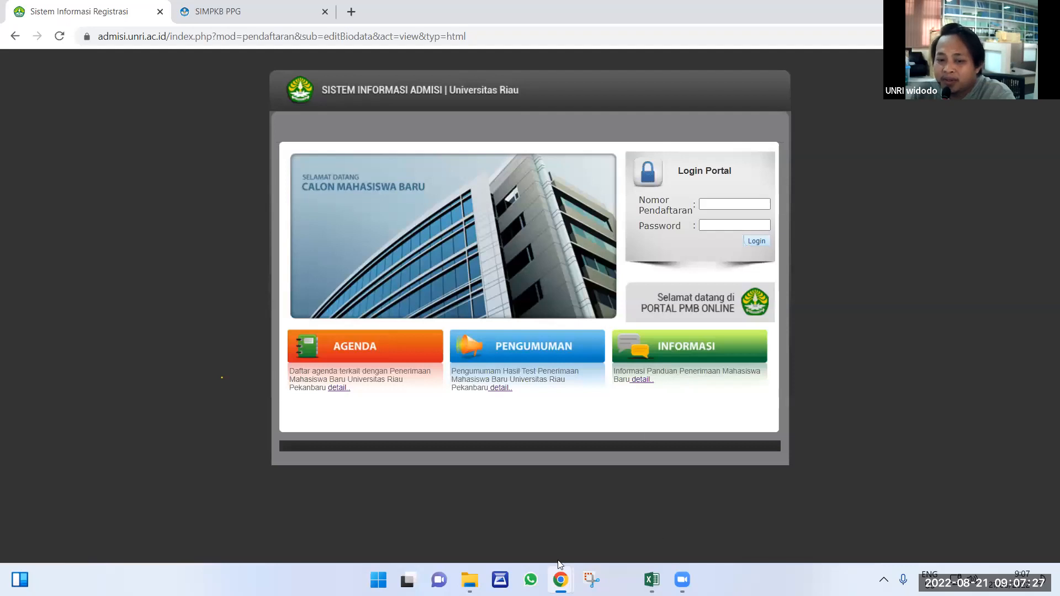
mouse_move(652, 577)
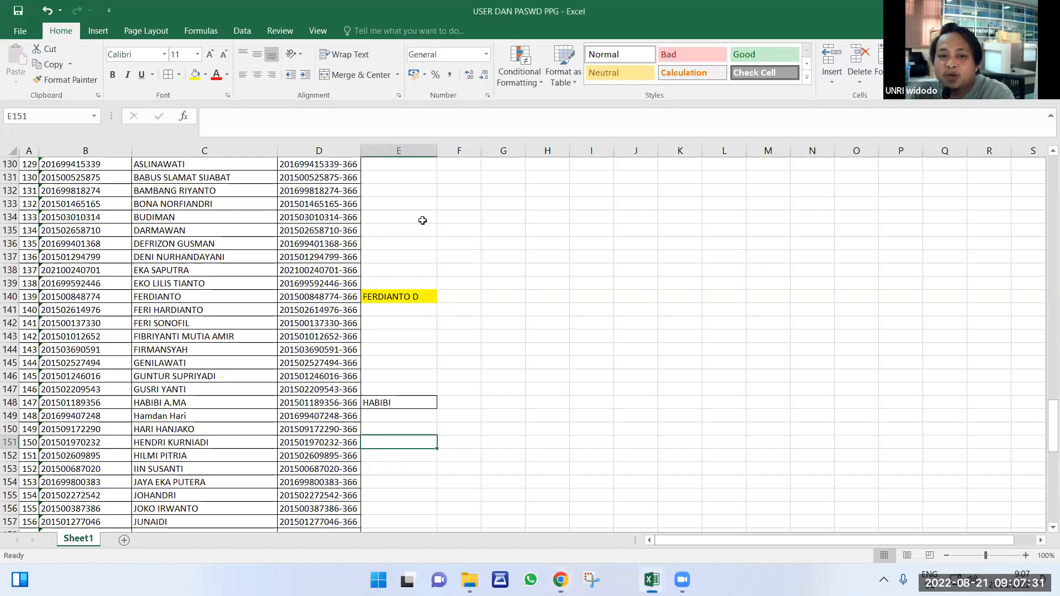
Scroll the USER DAN PASWD PPG FKIP guide to the SMTA and Lain-lain form screenshots.
scroll(469, 179, up, 14)
mouse_move(651, 580)
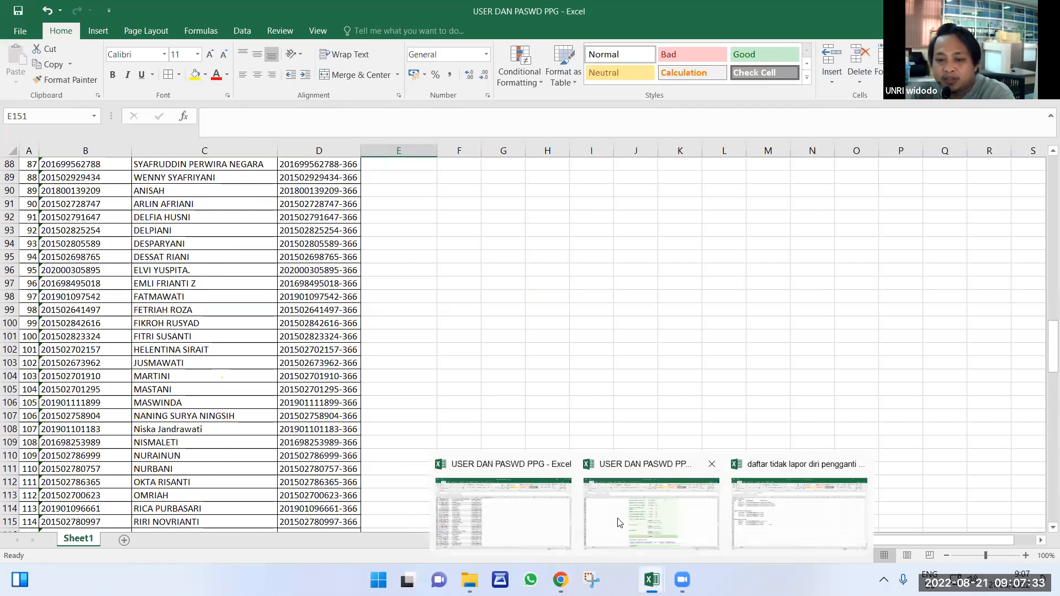
click(652, 513)
scroll(519, 306, up, 5)
scroll(519, 307, up, 13)
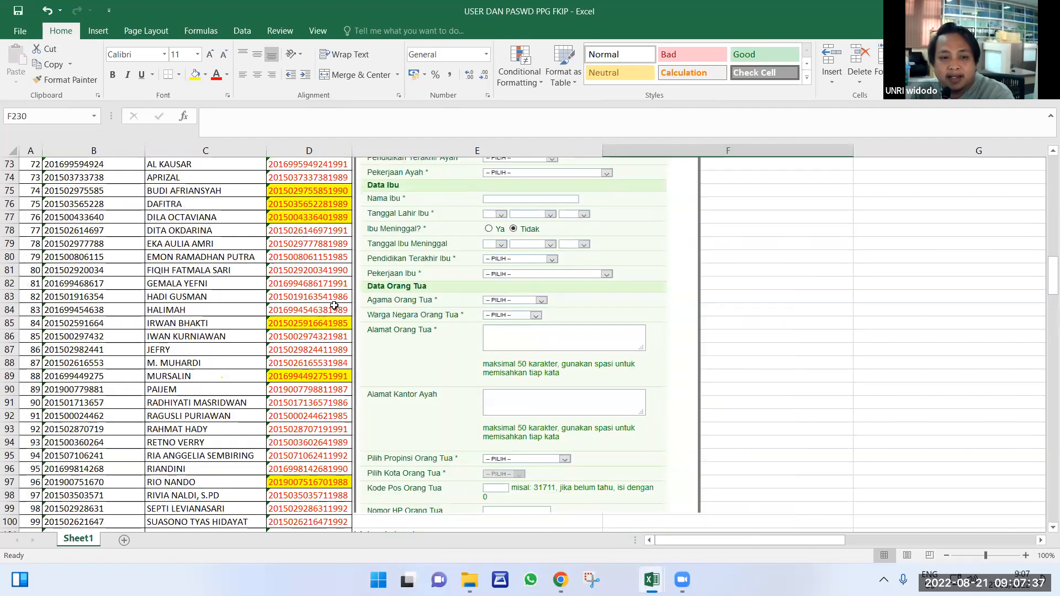
scroll(89, 249, down, 6)
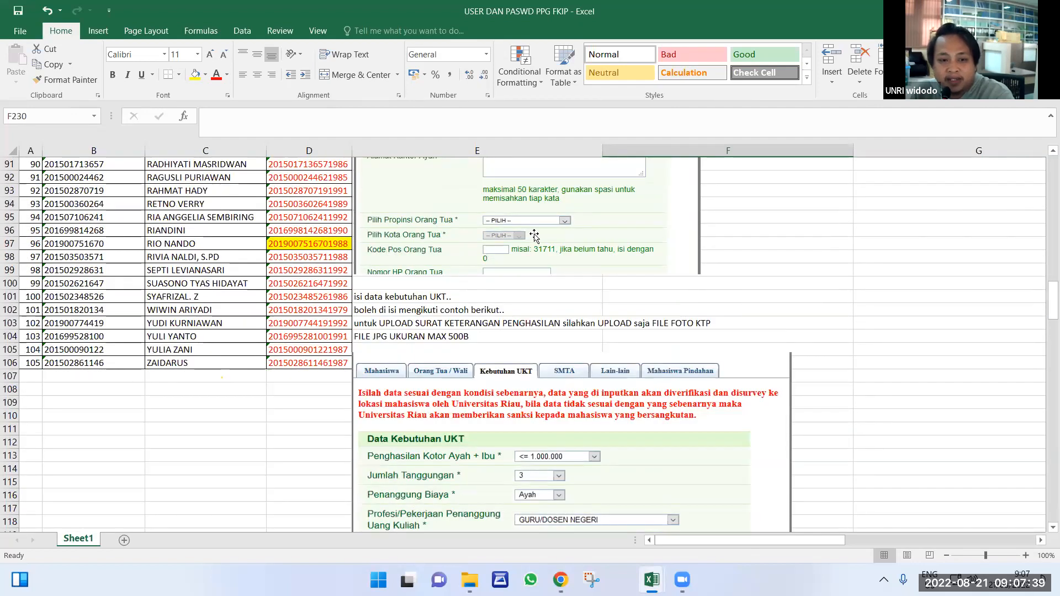
scroll(546, 241, up, 8)
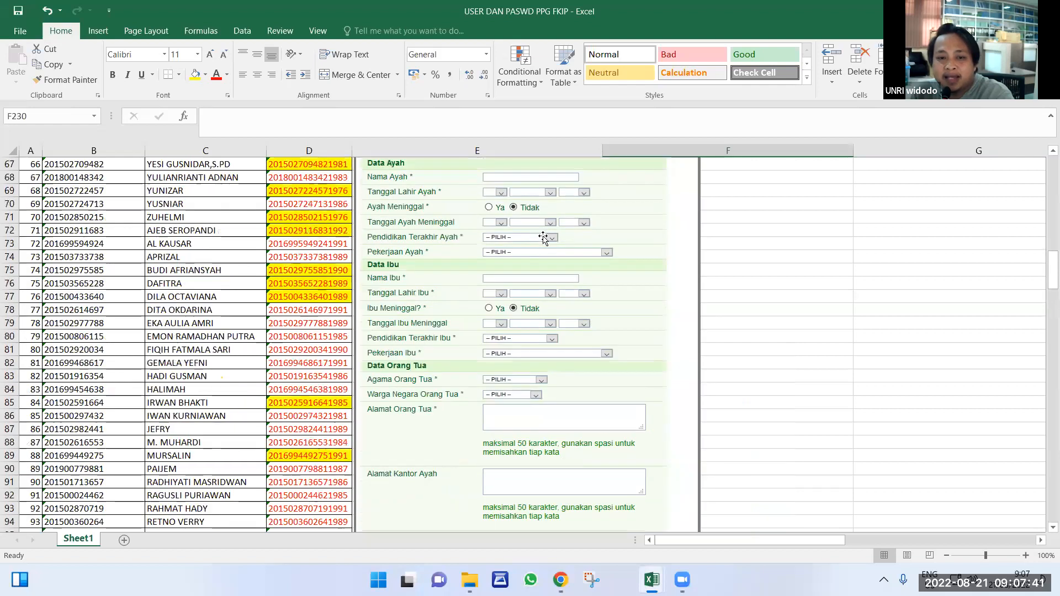
scroll(533, 338, up, 5)
scroll(533, 338, down, 16)
scroll(494, 337, down, 20)
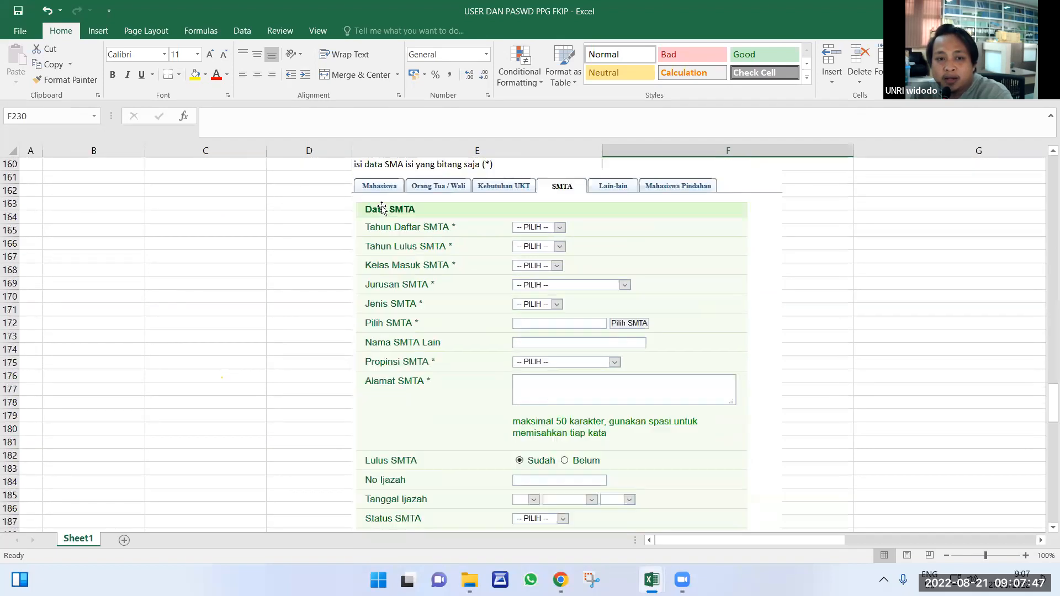
scroll(373, 210, up, 1)
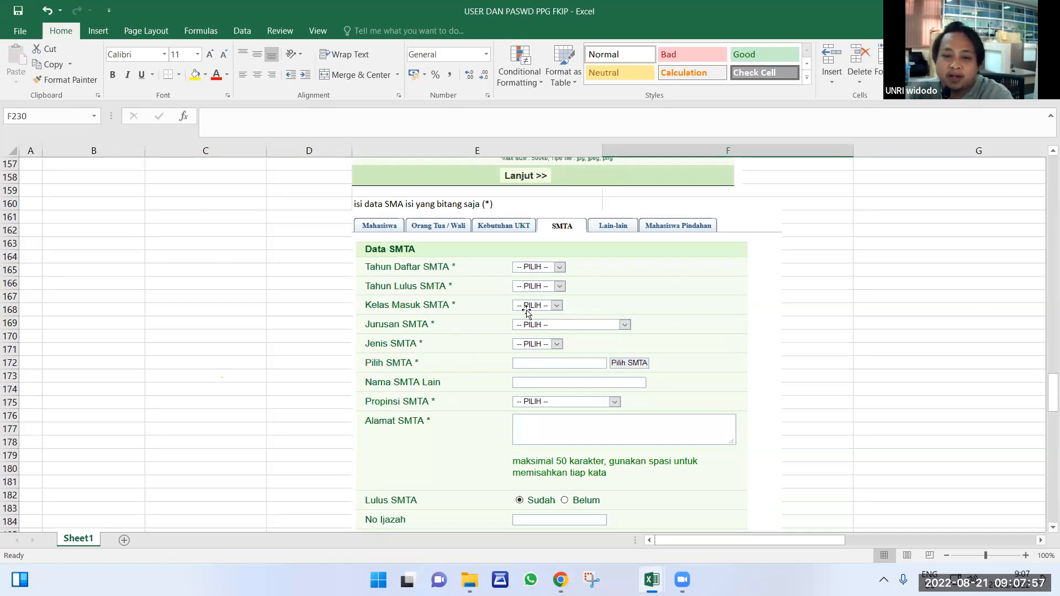
scroll(530, 321, down, 9)
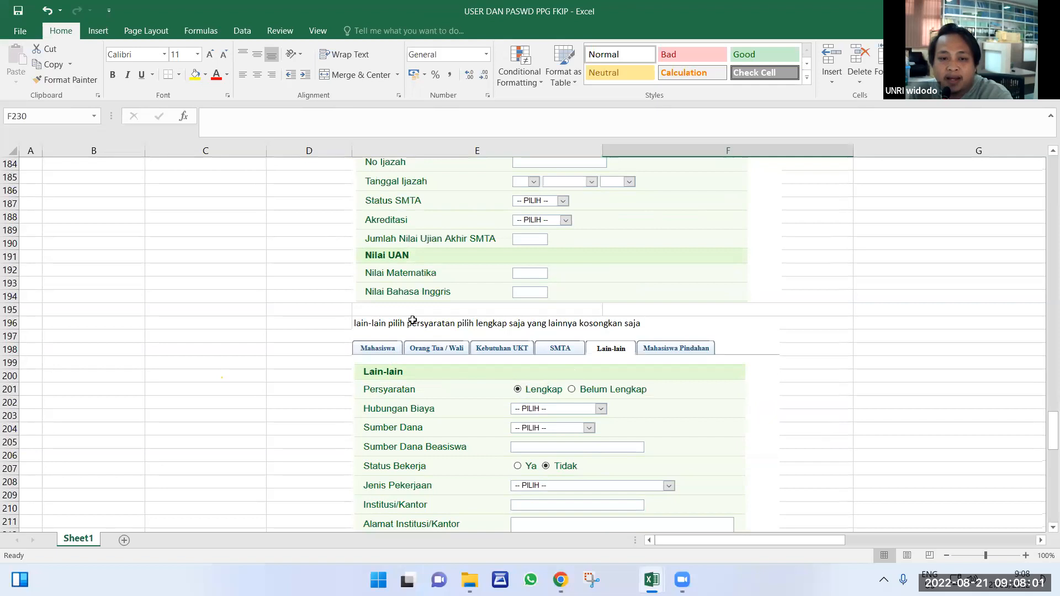
click(358, 330)
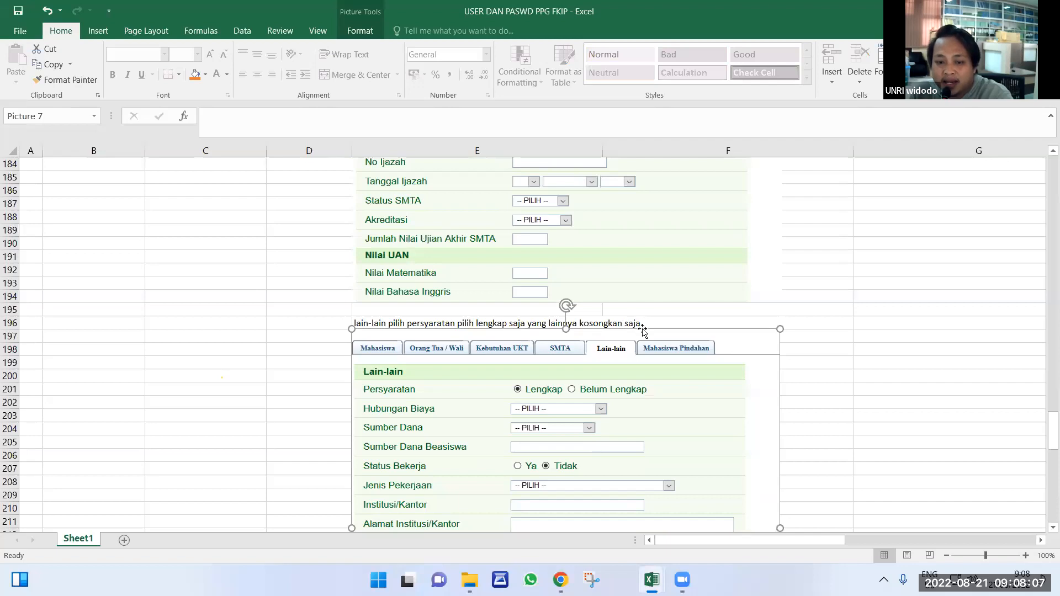
scroll(641, 333, down, 10)
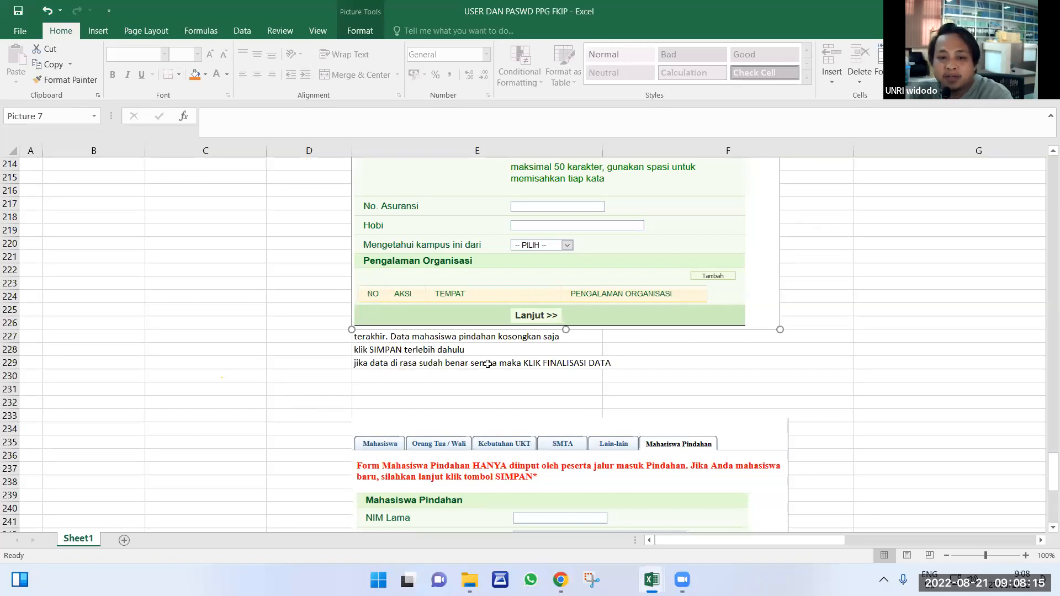
scroll(636, 422, down, 2)
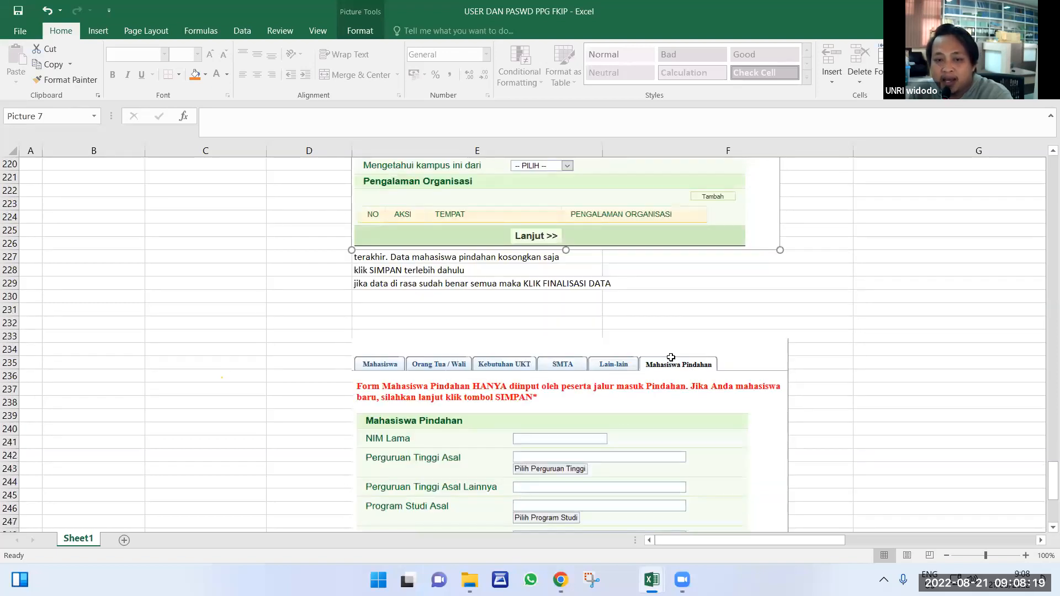
click(531, 282)
scroll(531, 282, down, 8)
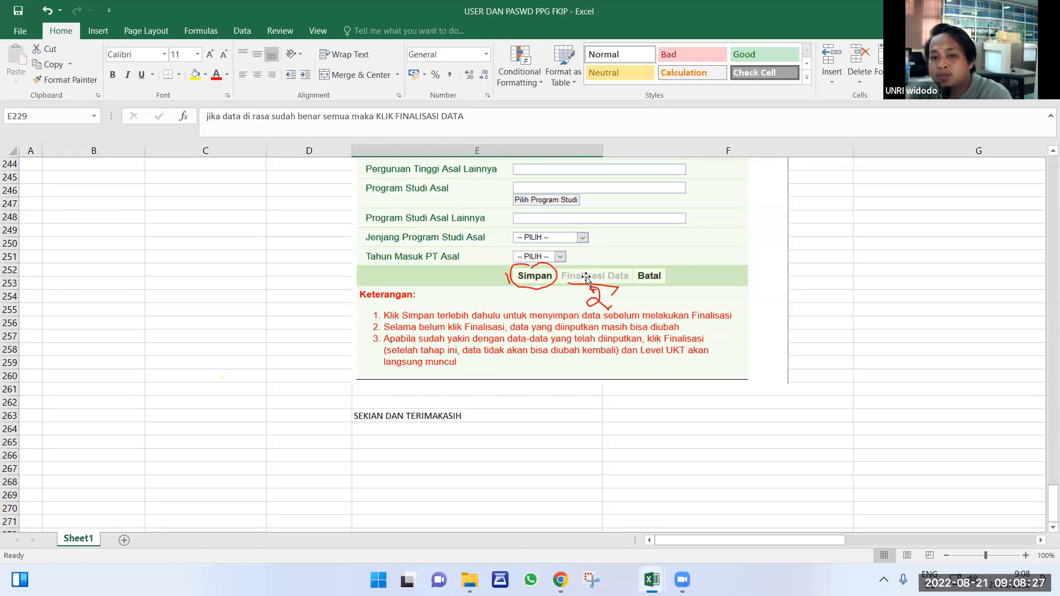
scroll(533, 331, down, 2)
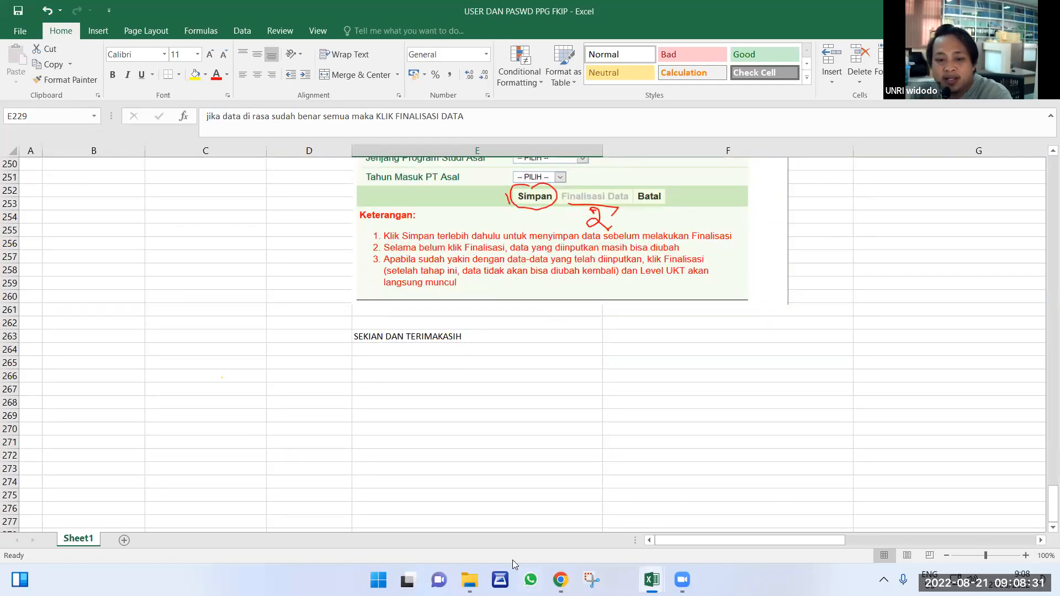
Look at the UNRI admission login page, then bring the USER DAN PASWD PPG workbook back forward.
mouse_move(560, 580)
click(612, 534)
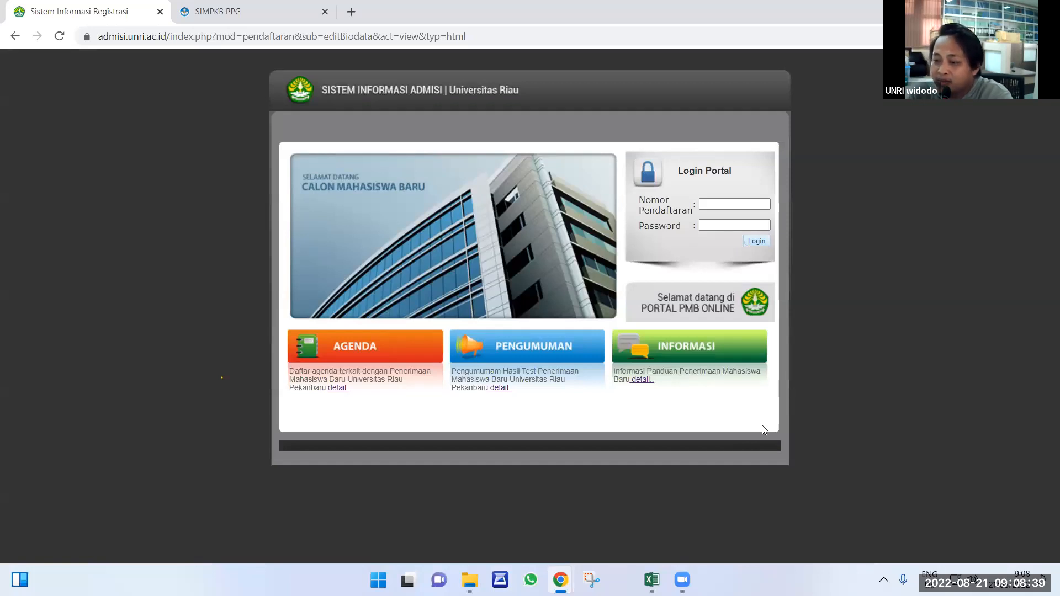
mouse_move(652, 578)
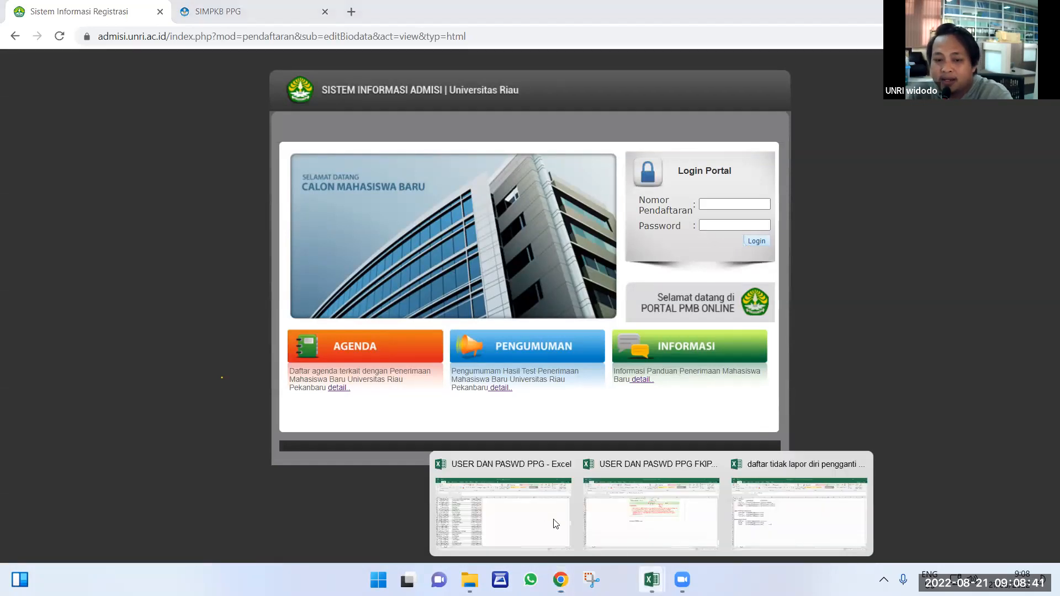
click(503, 514)
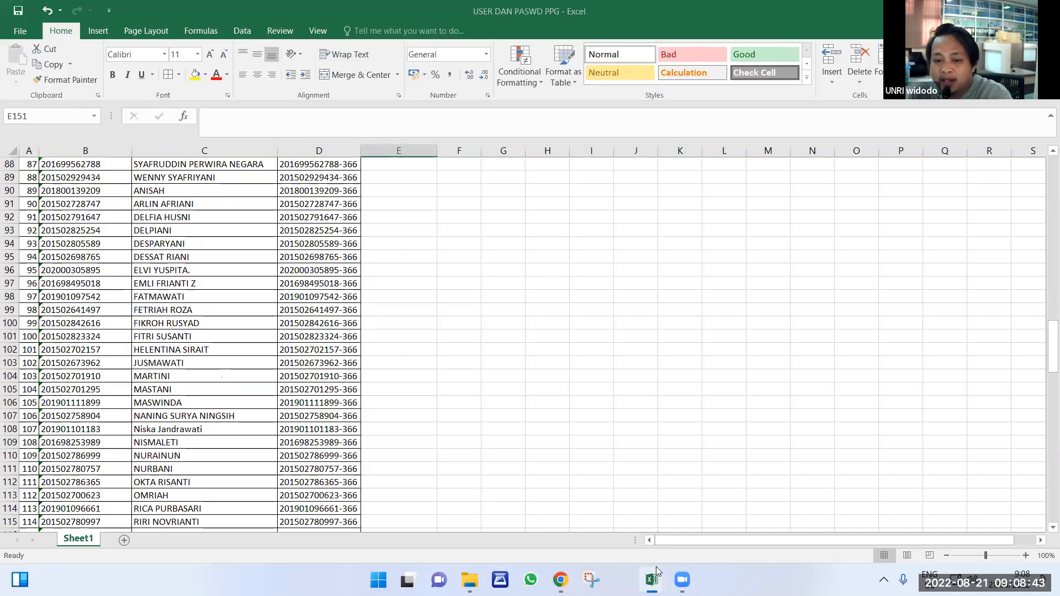
Bring the USER DAN PASWD PPG FKIP workbook forward and scroll up to its row 1 login instructions.
click(689, 521)
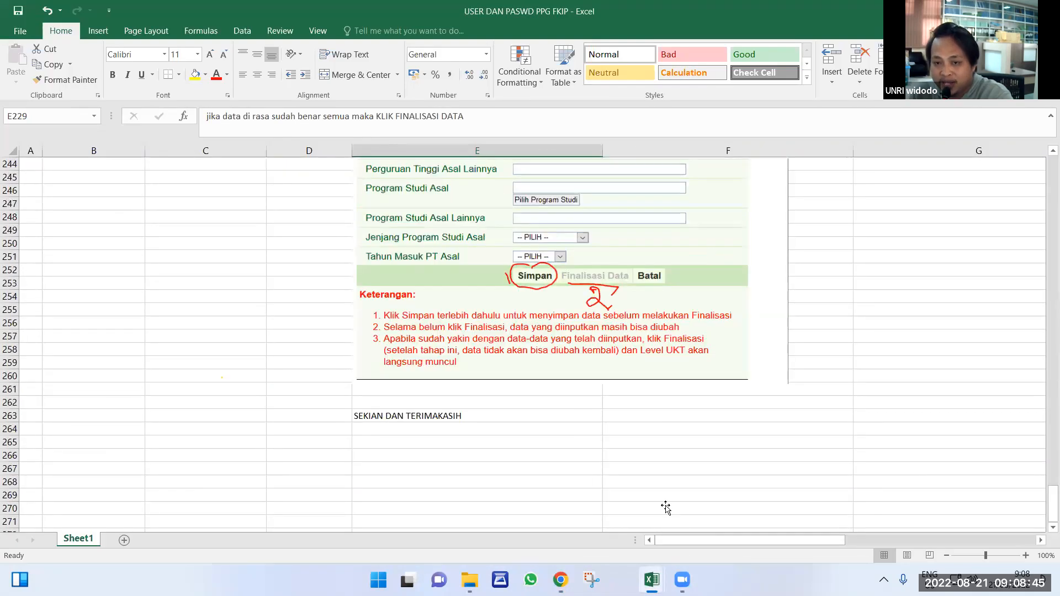
scroll(665, 508, up, 20)
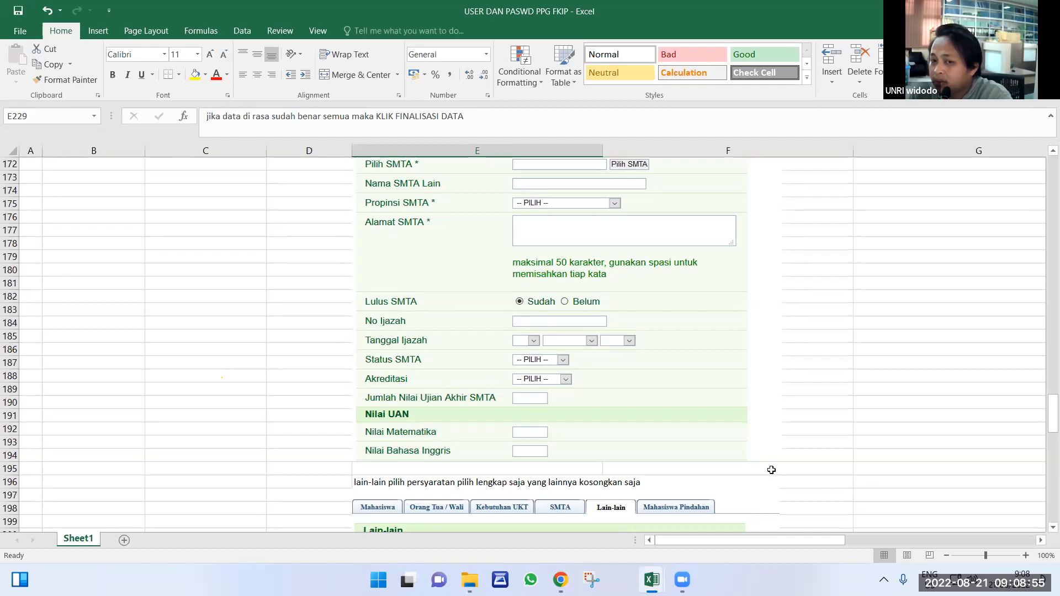
scroll(772, 470, up, 7)
scroll(772, 472, up, 12)
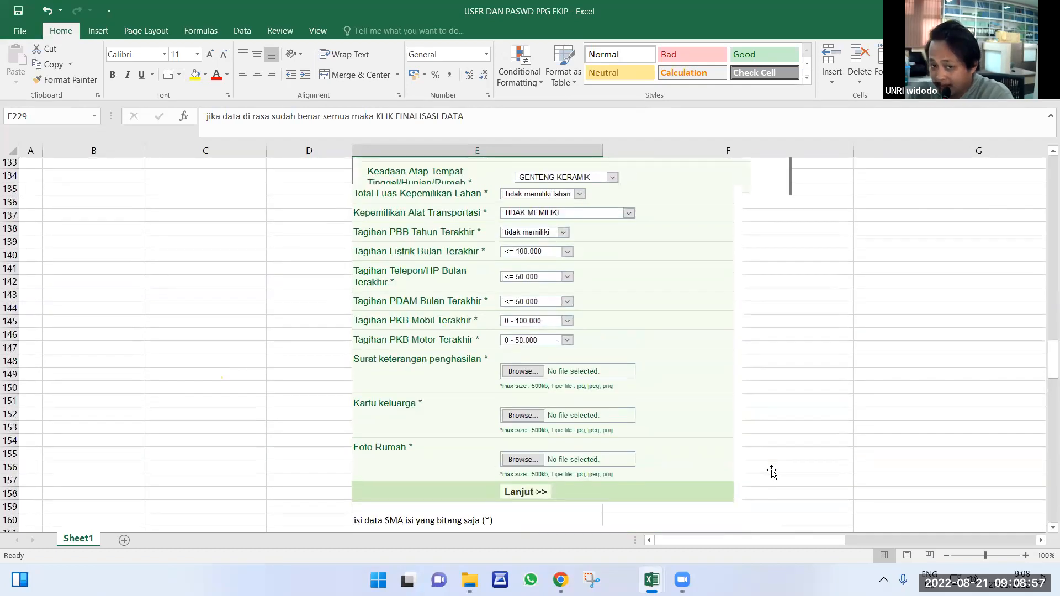
scroll(772, 472, up, 12)
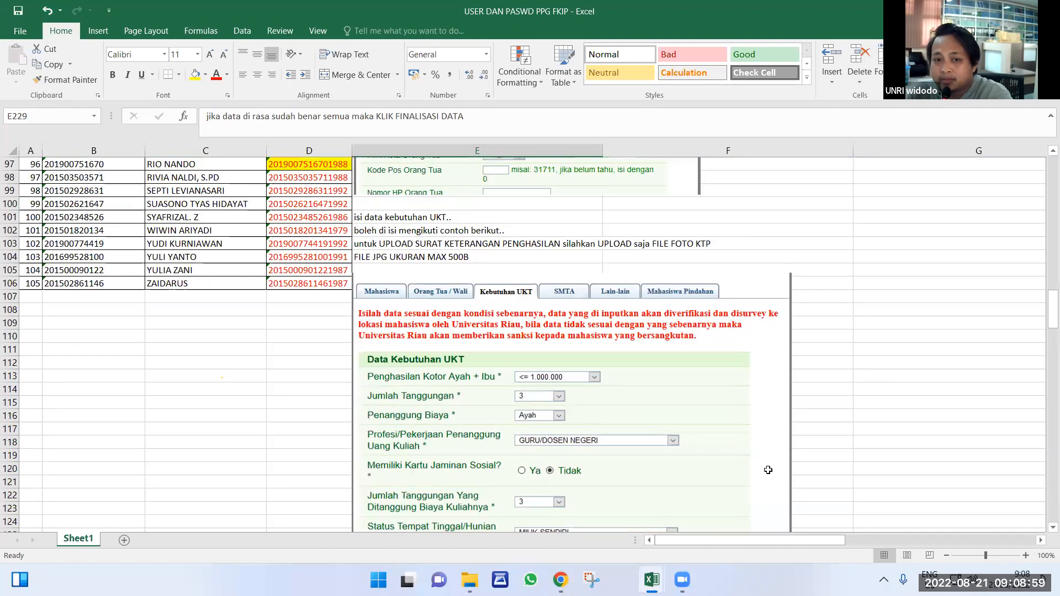
scroll(767, 470, up, 6)
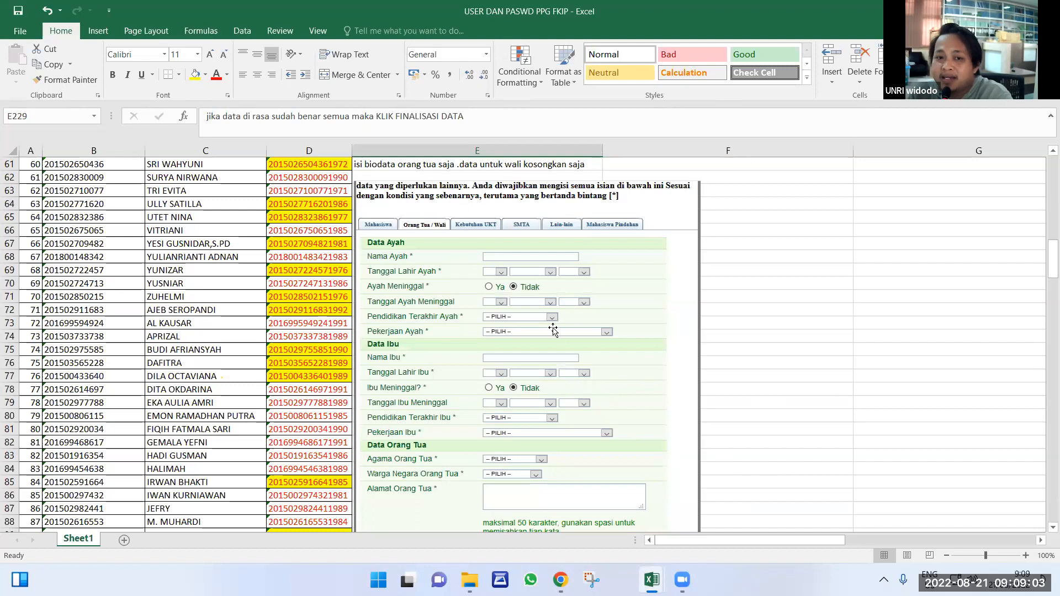
scroll(552, 330, up, 7)
scroll(529, 330, up, 8)
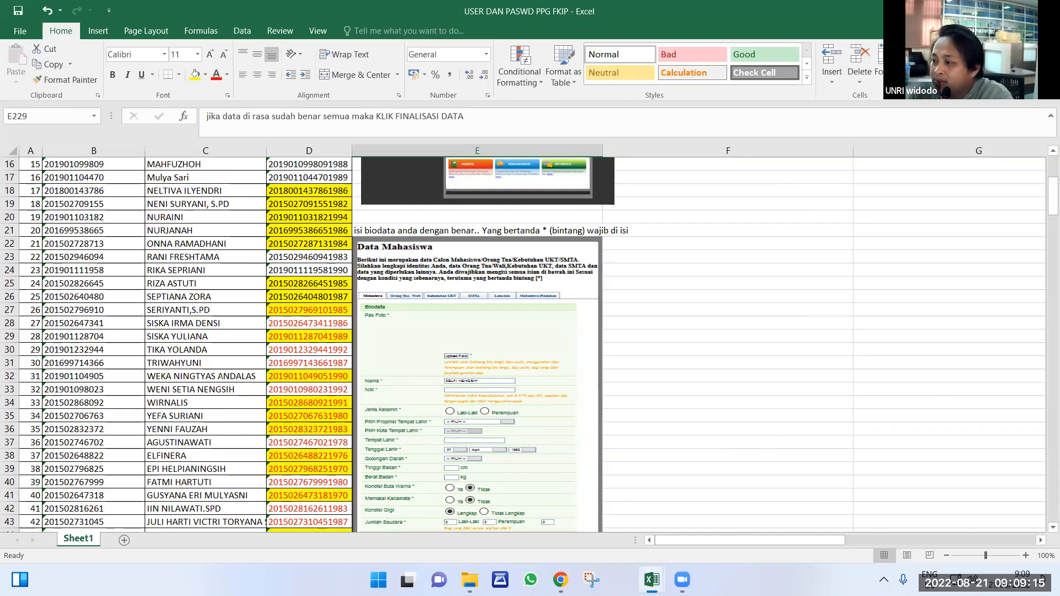
scroll(524, 342, up, 5)
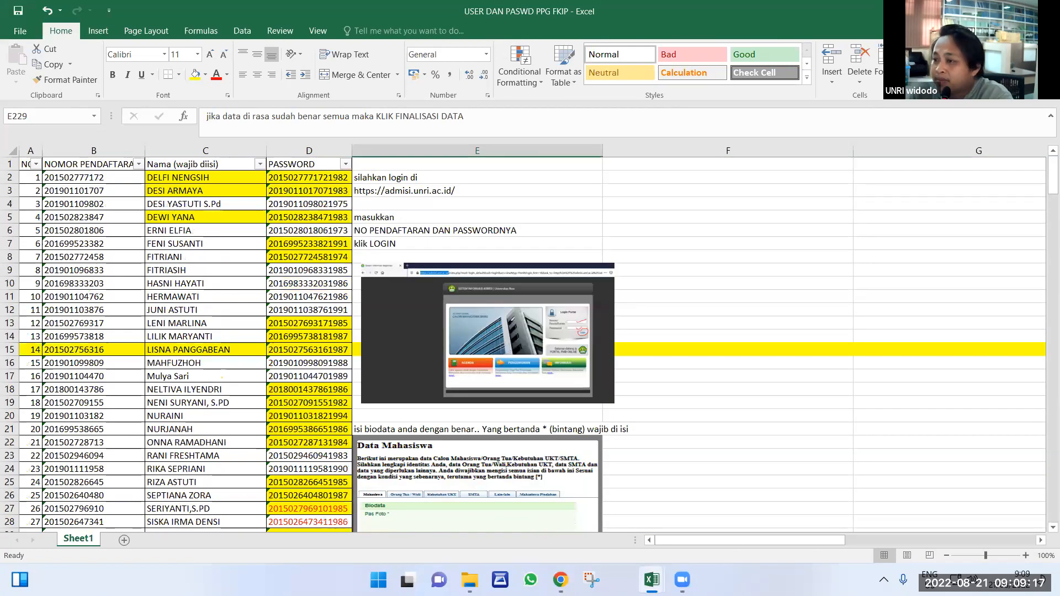
key(alt+Tab)
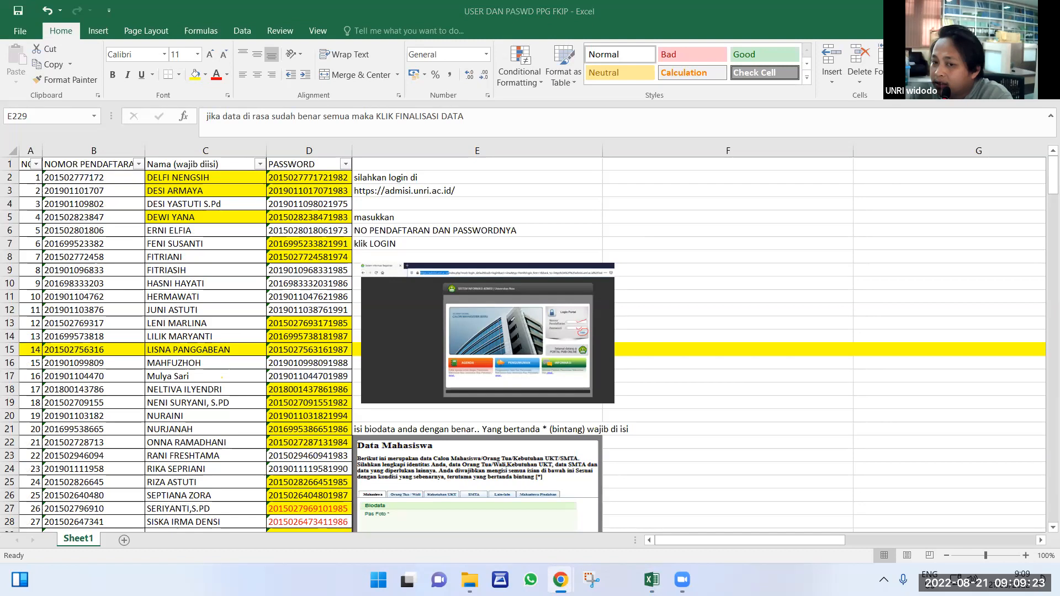
key(alt+Tab)
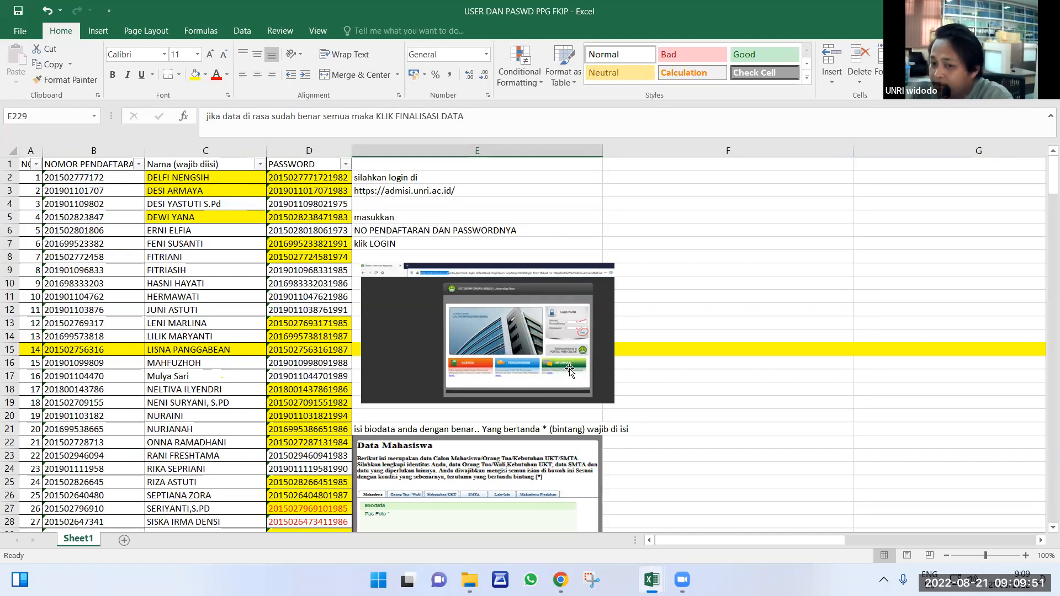
click(694, 344)
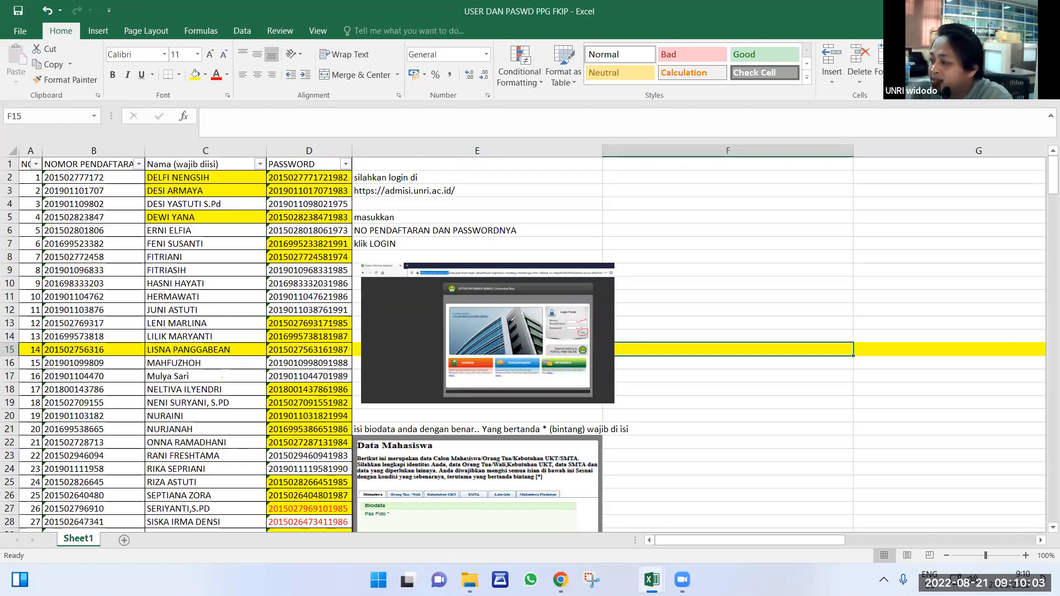
scroll(718, 422, down, 1)
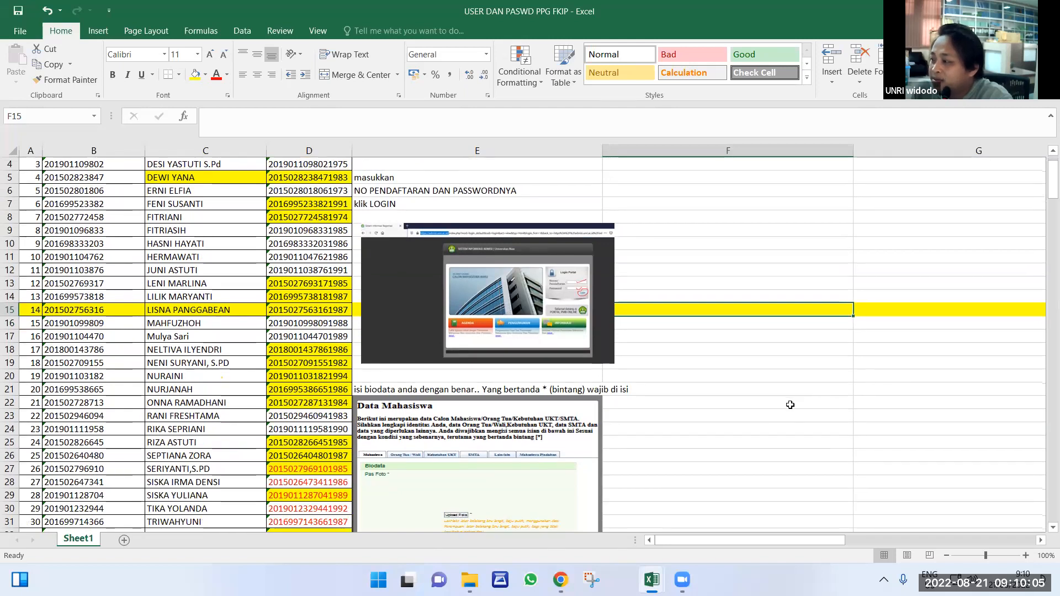
scroll(717, 421, down, 2)
scroll(718, 422, up, 3)
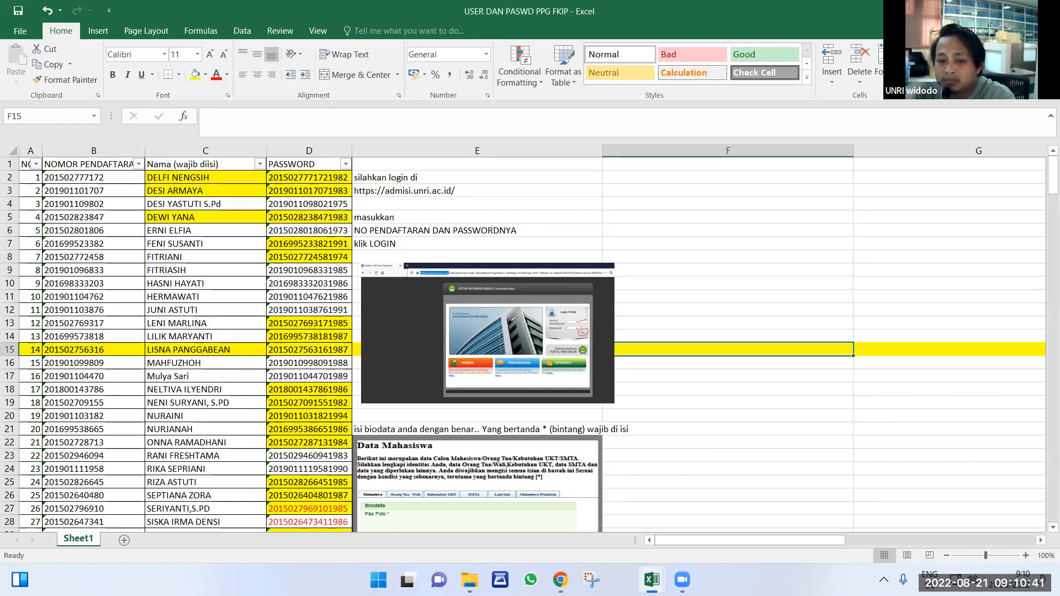
mouse_move(560, 580)
click(533, 540)
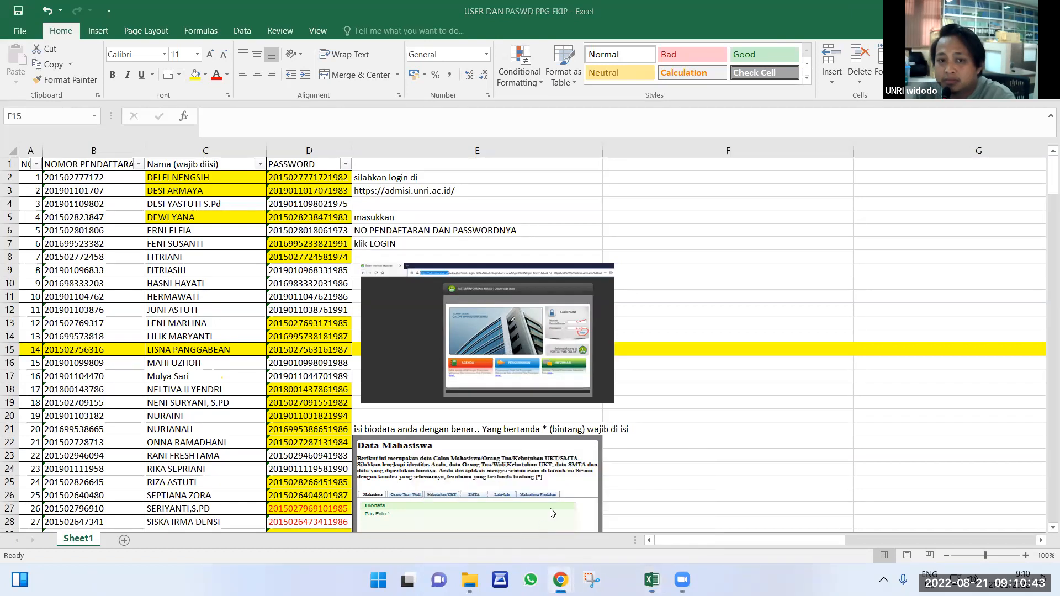
click(561, 580)
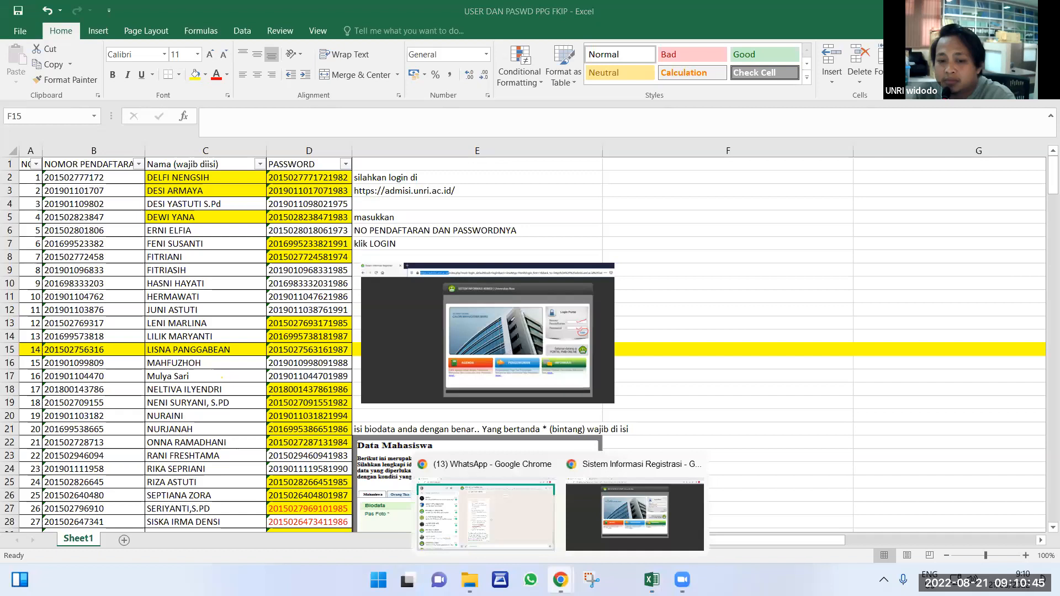
Glance over the SIMPKB PPG participant list, then open the 'hasil download mozilla' folder on D:.
click(581, 517)
key(ctrl+Tab)
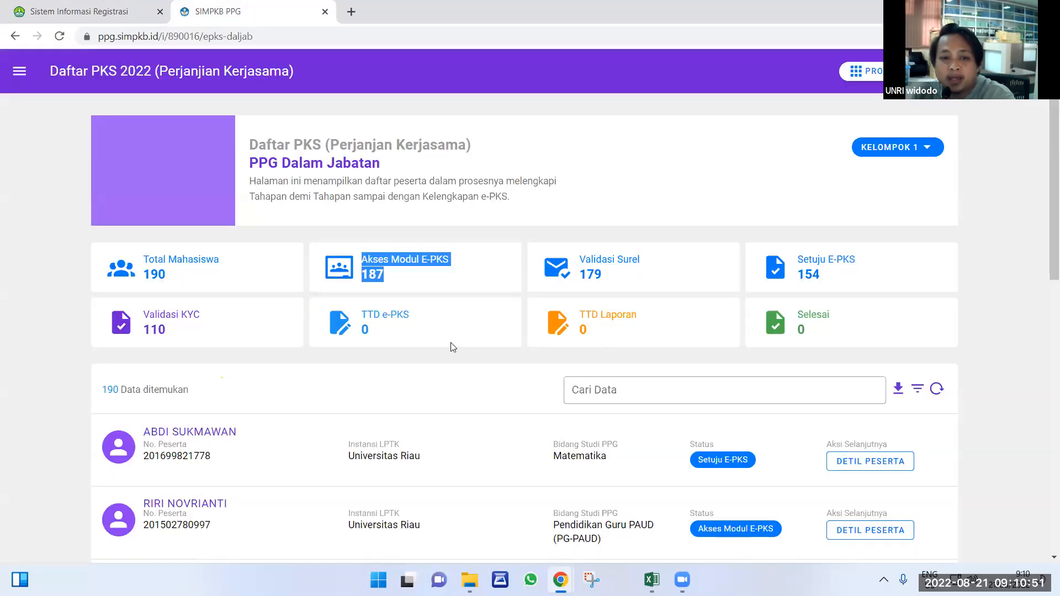
click(385, 286)
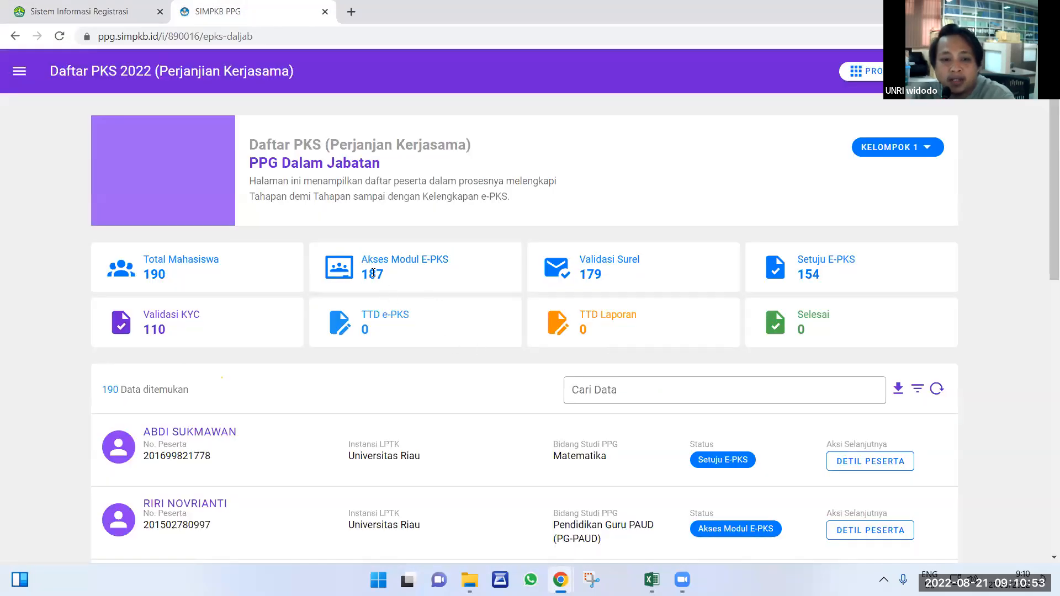
scroll(497, 342, down, 4)
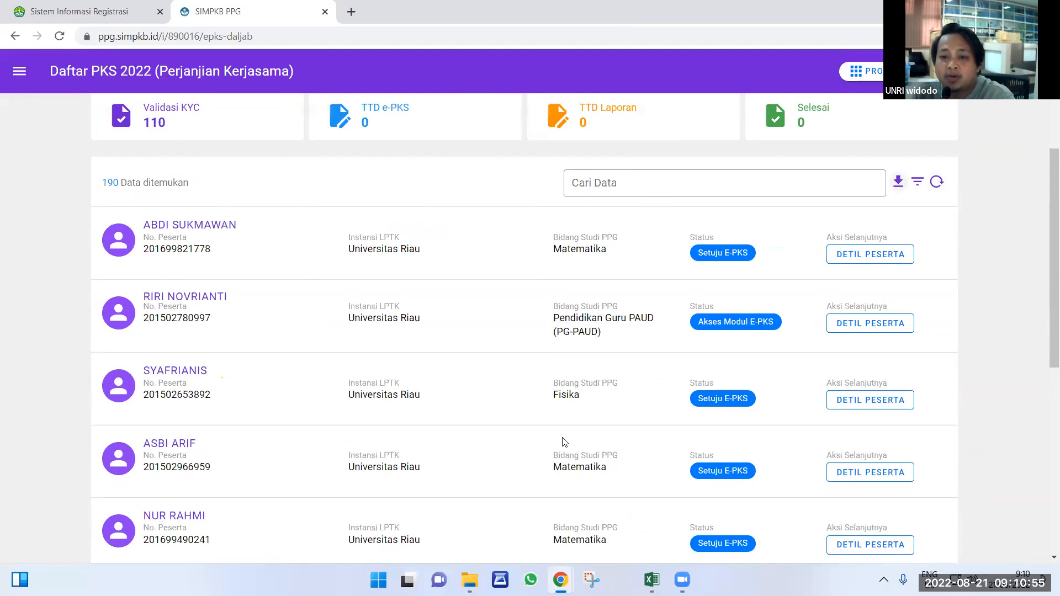
scroll(546, 466, down, 3)
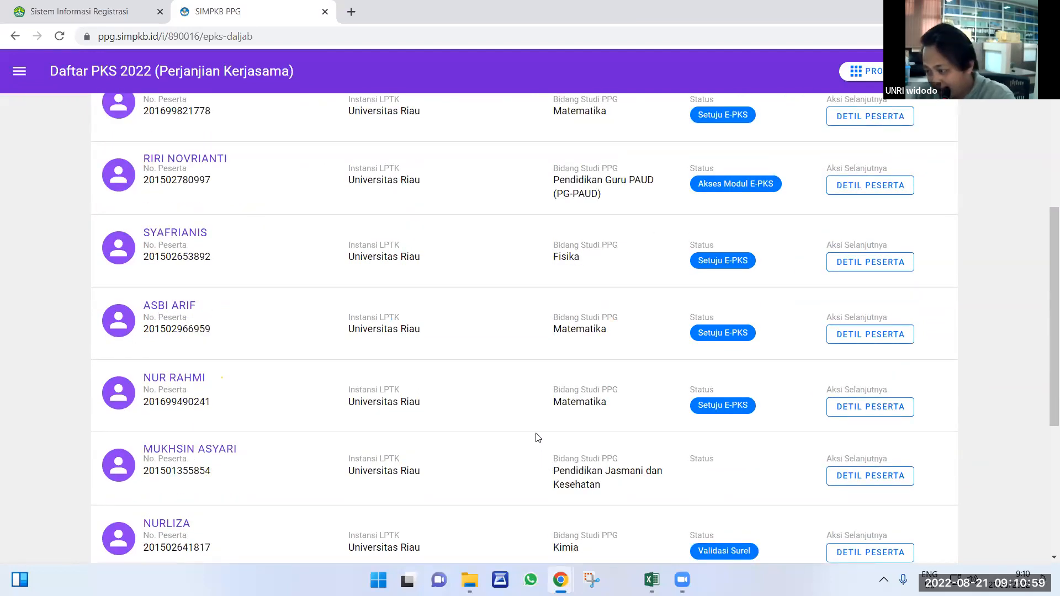
scroll(552, 444, up, 4)
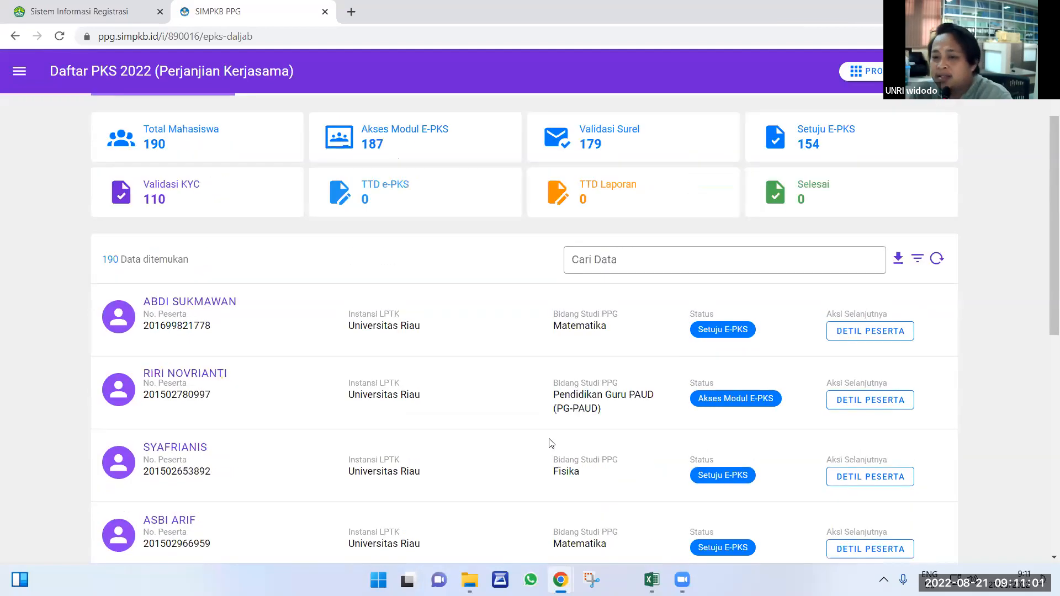
scroll(550, 443, up, 1)
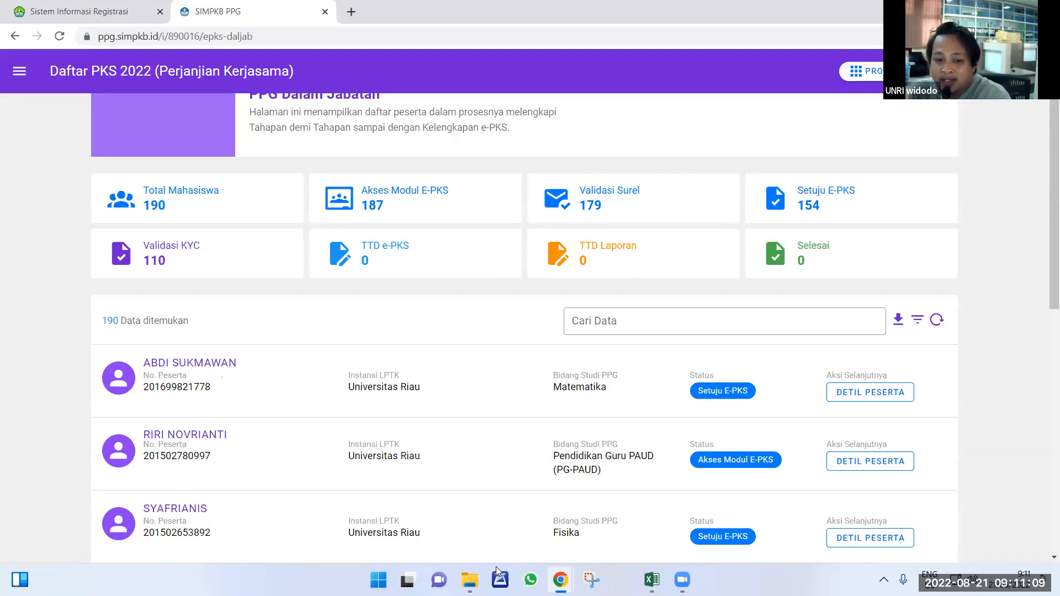
click(463, 579)
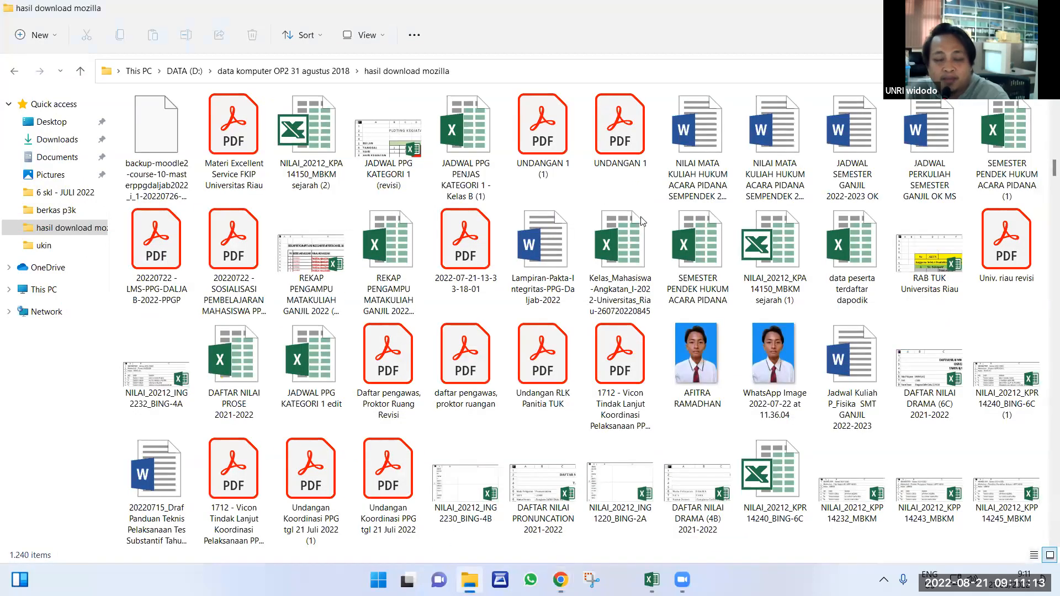
scroll(983, 338, down, 2)
click(982, 338)
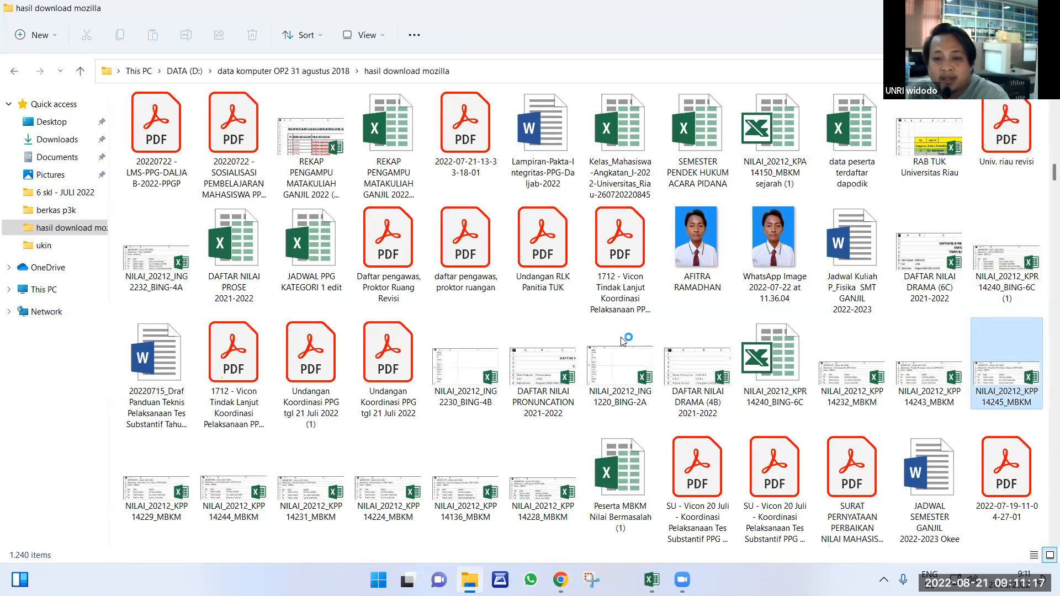
scroll(381, 274, up, 2)
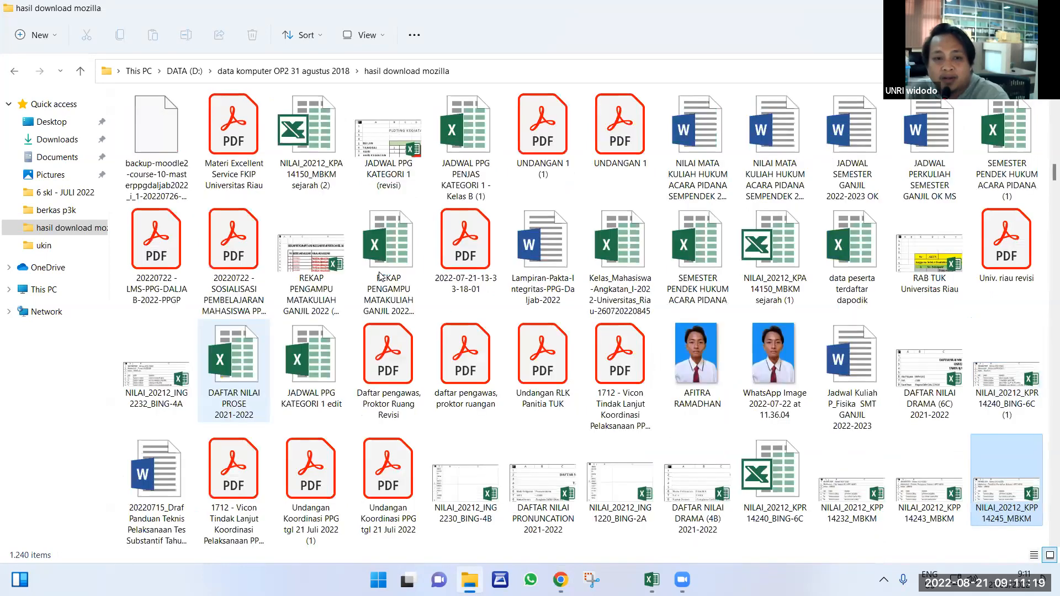
scroll(381, 275, up, 15)
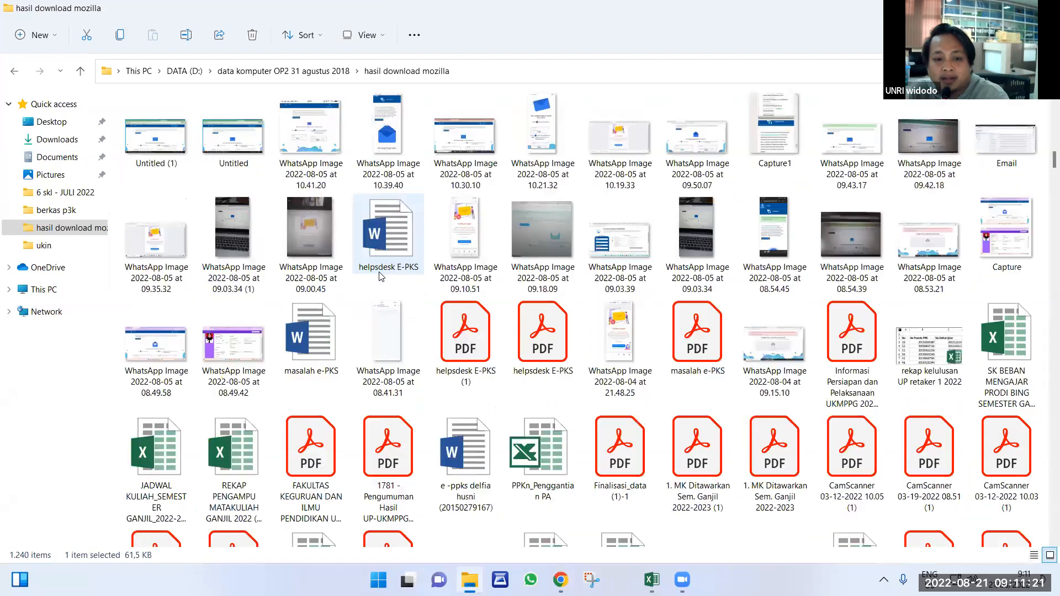
scroll(381, 275, up, 15)
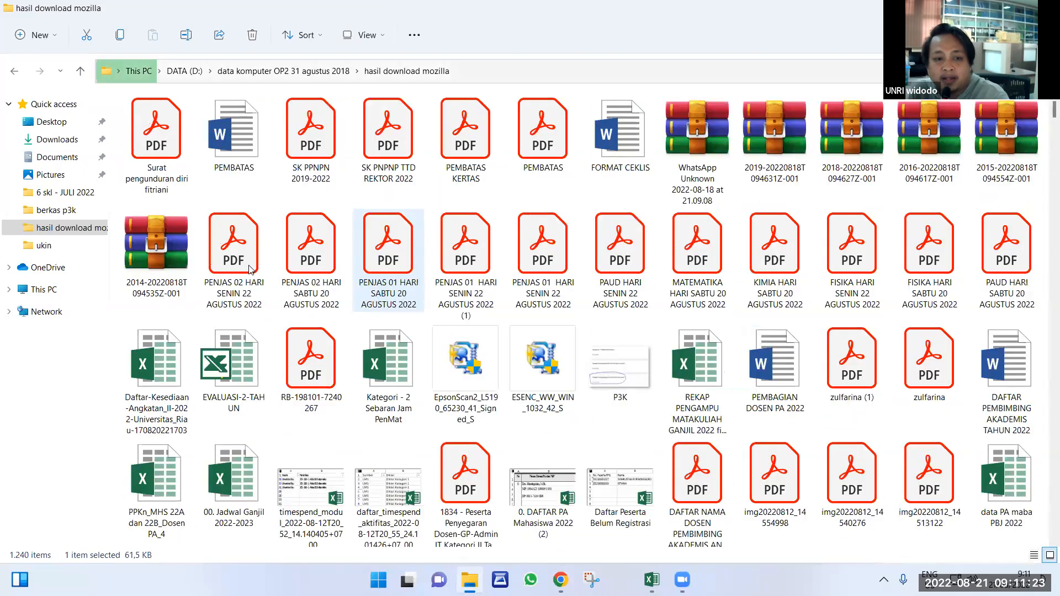
scroll(163, 269, down, 5)
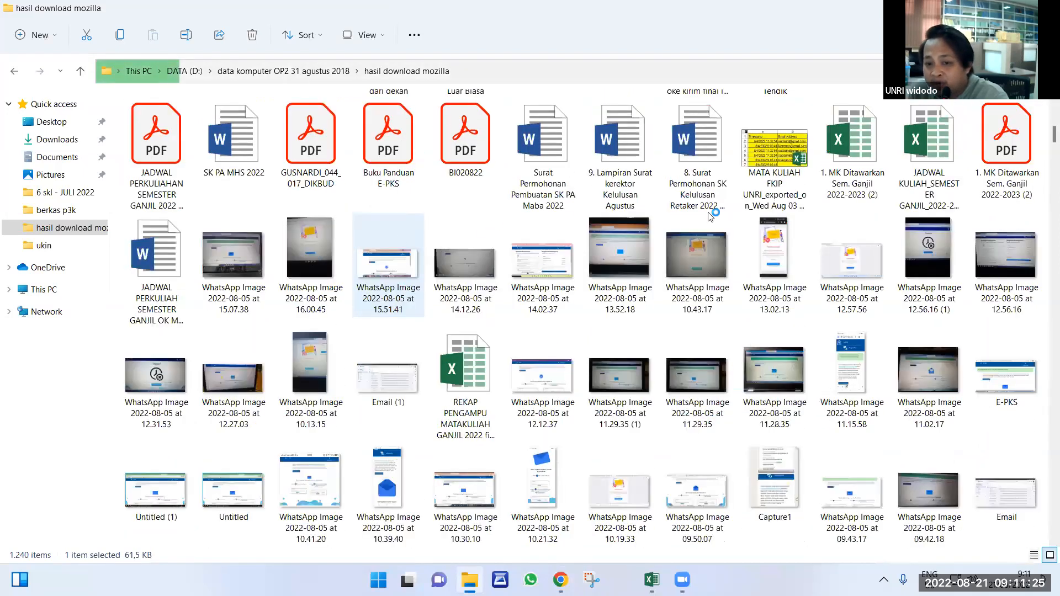
scroll(675, 334, up, 2)
scroll(674, 334, up, 5)
scroll(642, 372, down, 8)
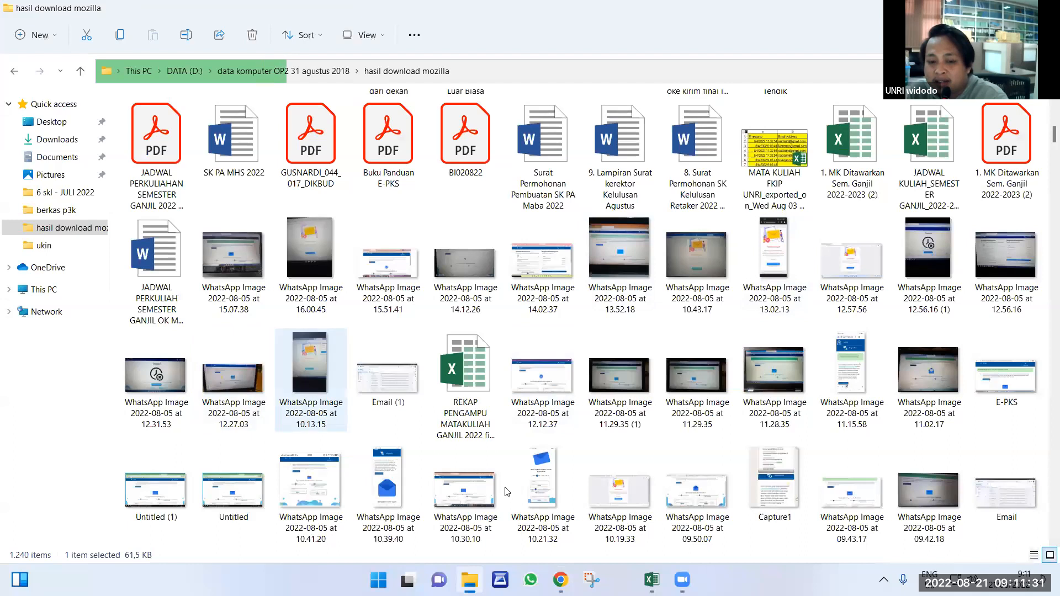
mouse_move(561, 580)
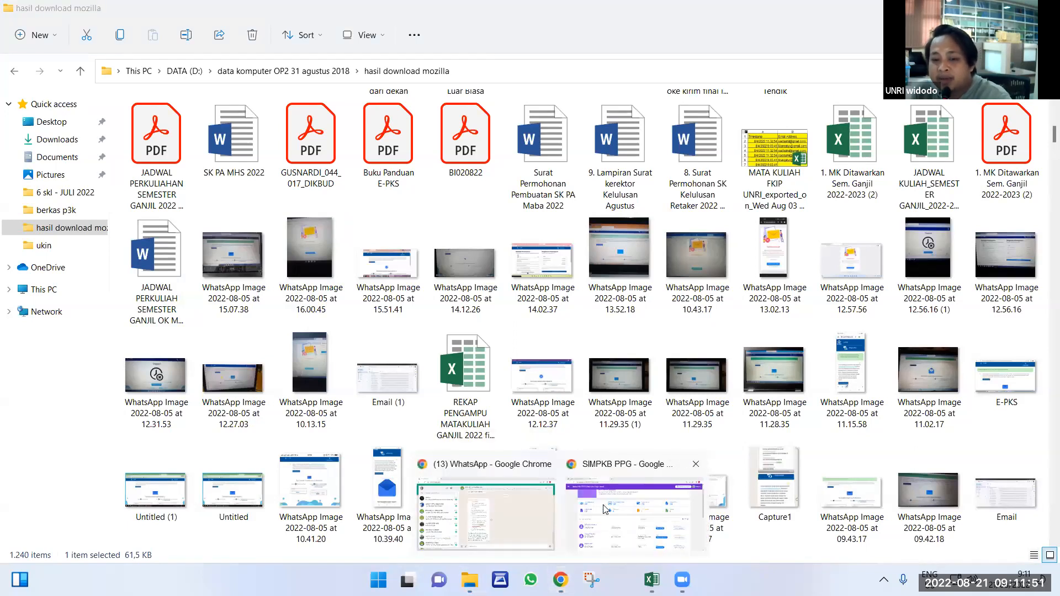
Highlight the Validasi KYC count of 110 on SIMPKB PPG, then move to the UNRI admissions login tab.
click(617, 478)
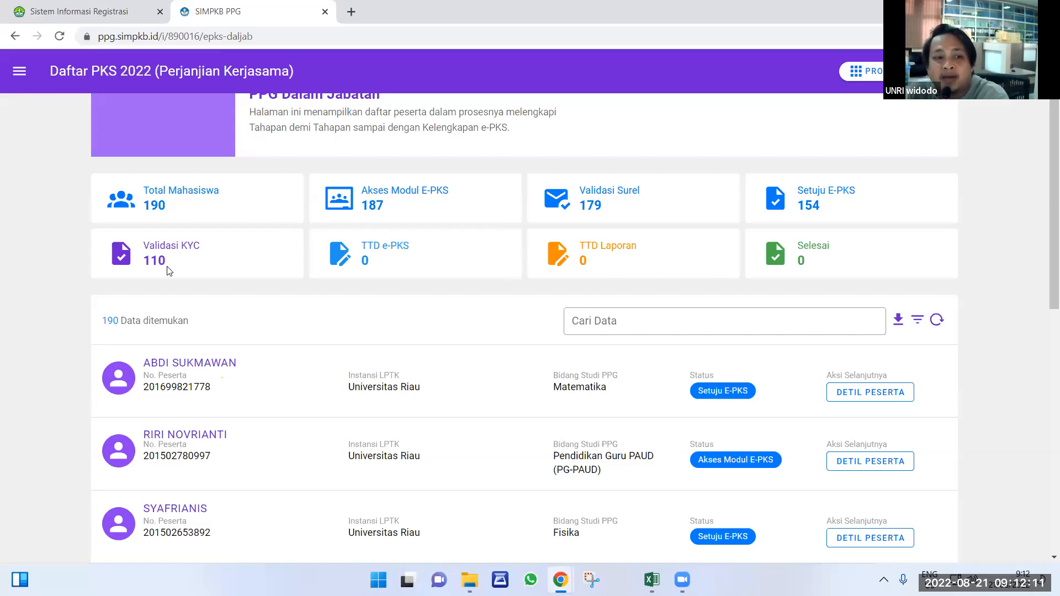
drag(169, 270, 120, 240)
click(83, 11)
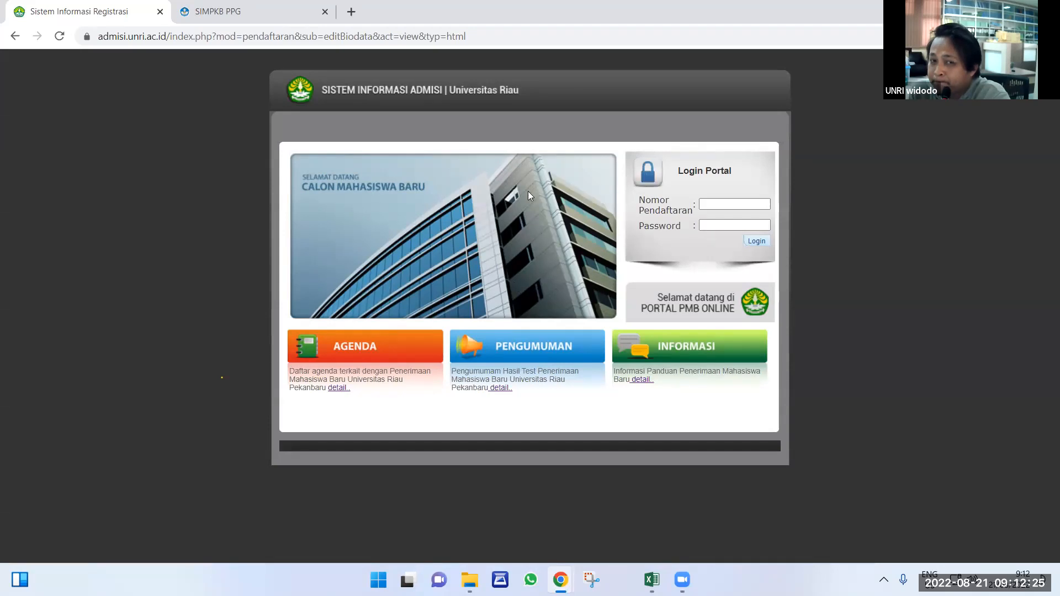
Return to the SIMPKB PPG Daftar PKS 2022 tab showing 110 of 190 students KYC-validated.
key(ctrl+Tab)
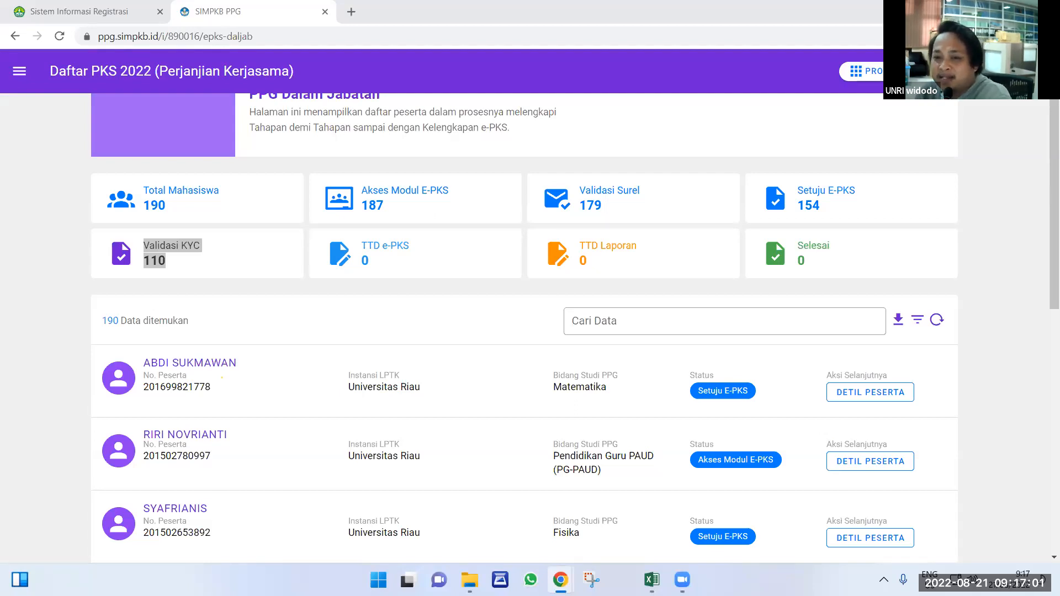
scroll(572, 330, up, 2)
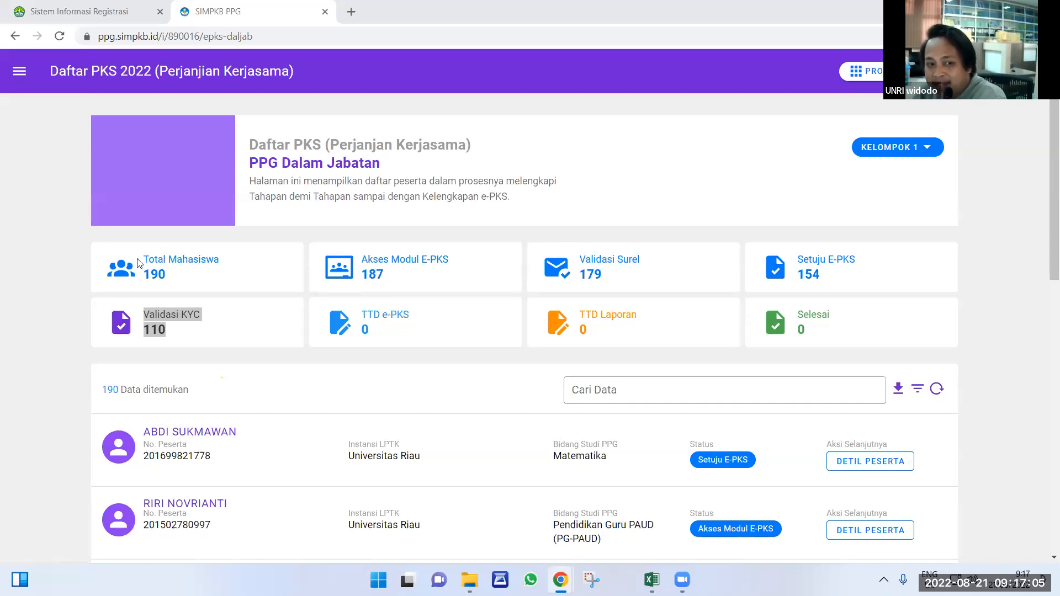
drag(145, 270, 762, 315)
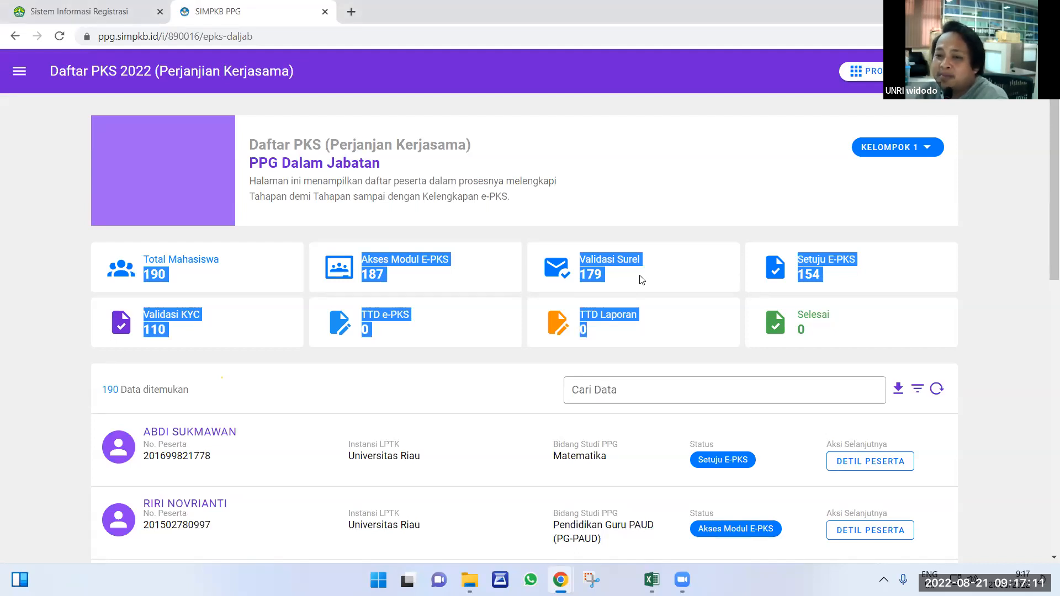
click(888, 153)
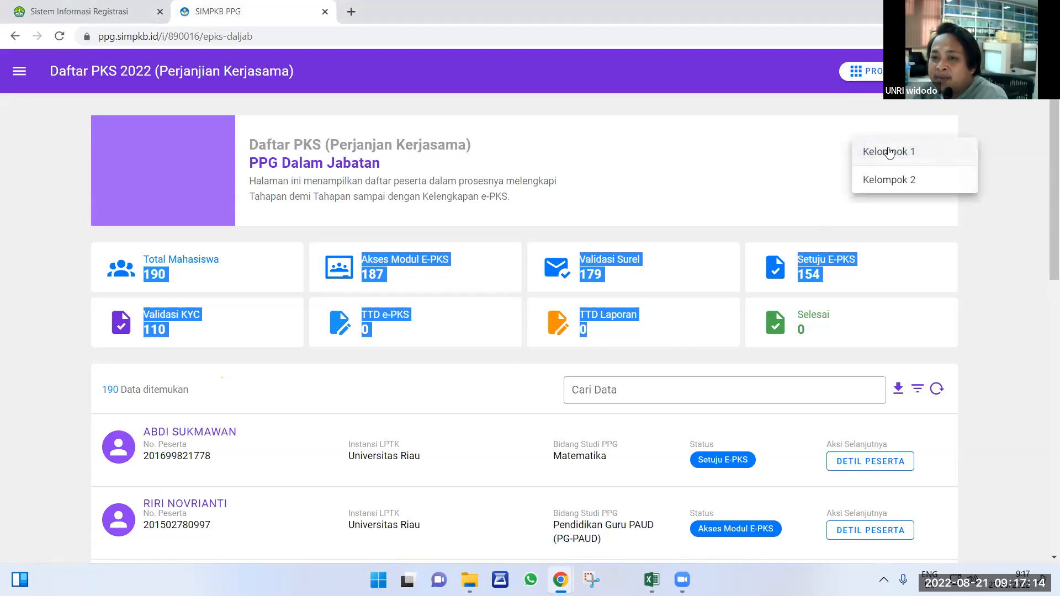
click(888, 182)
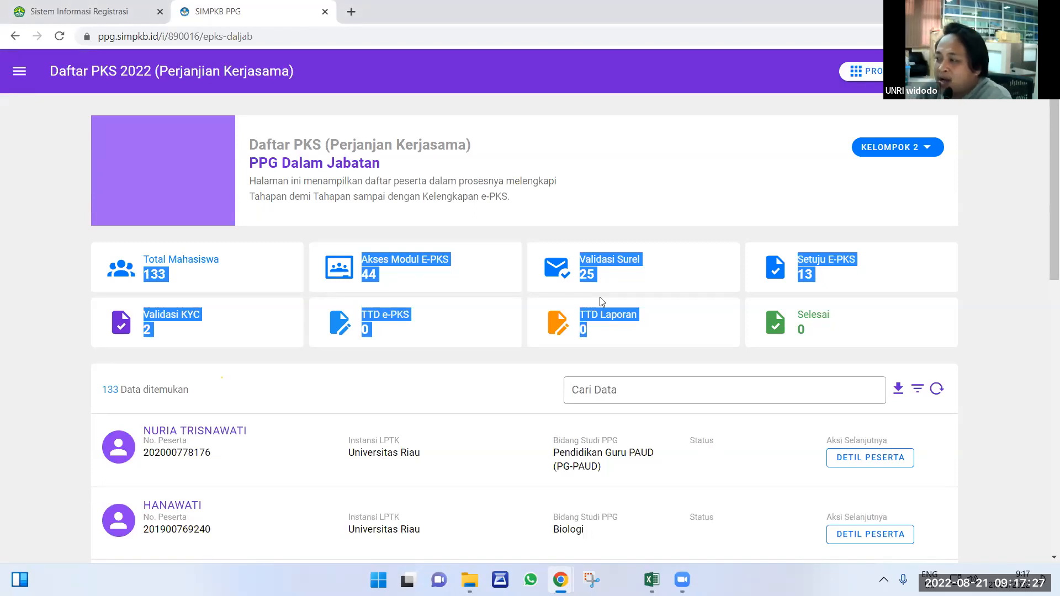
click(919, 149)
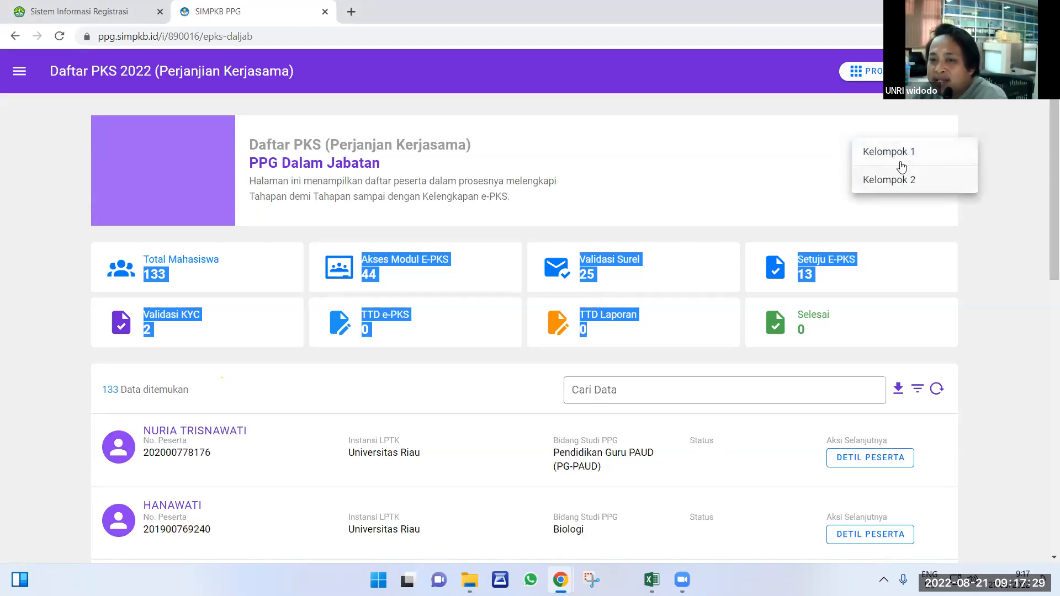
click(902, 154)
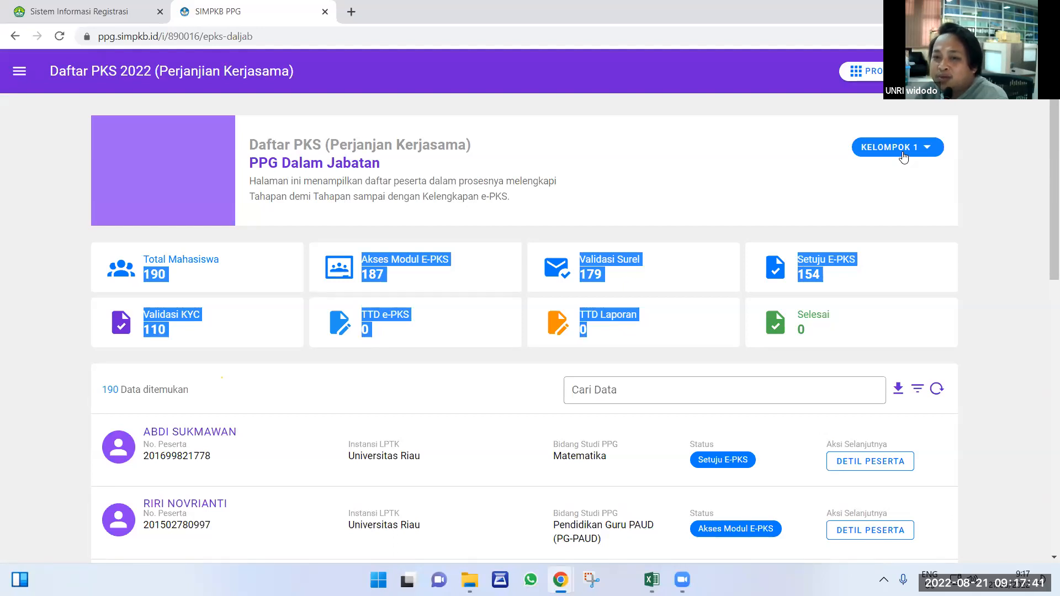
click(903, 154)
click(895, 183)
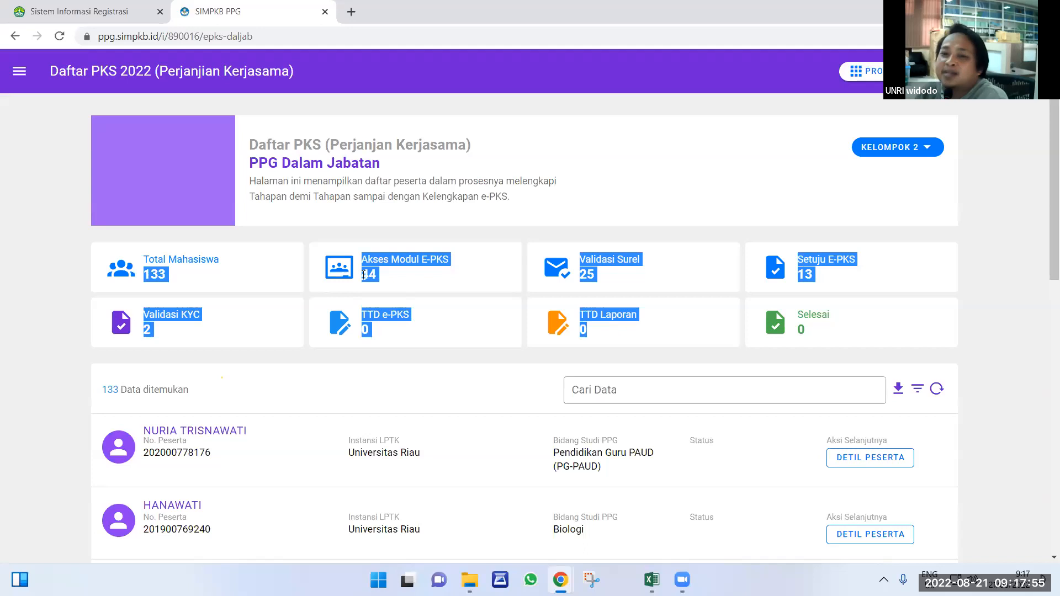
click(893, 148)
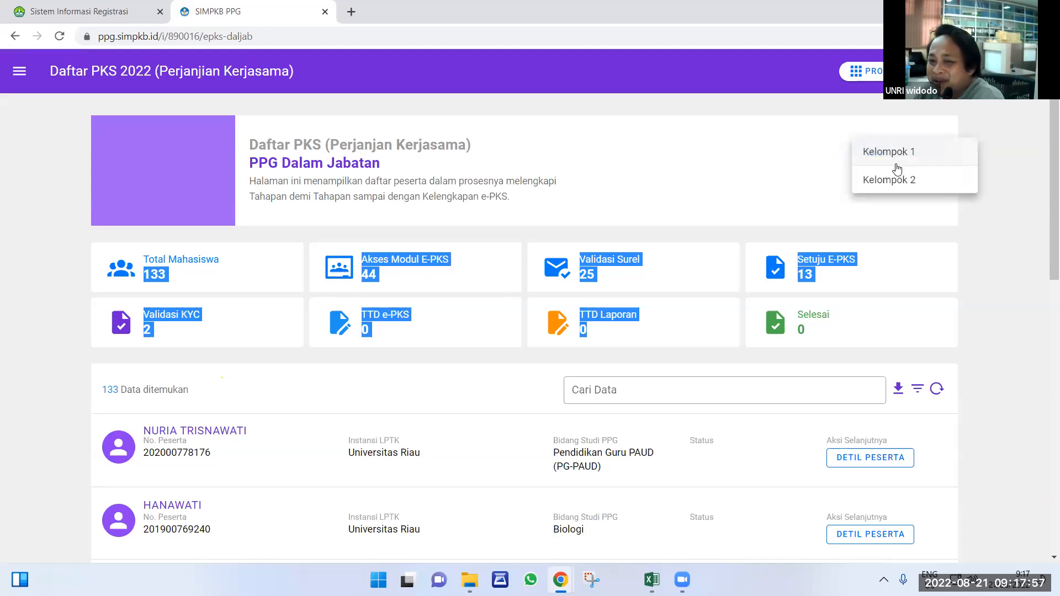
click(889, 153)
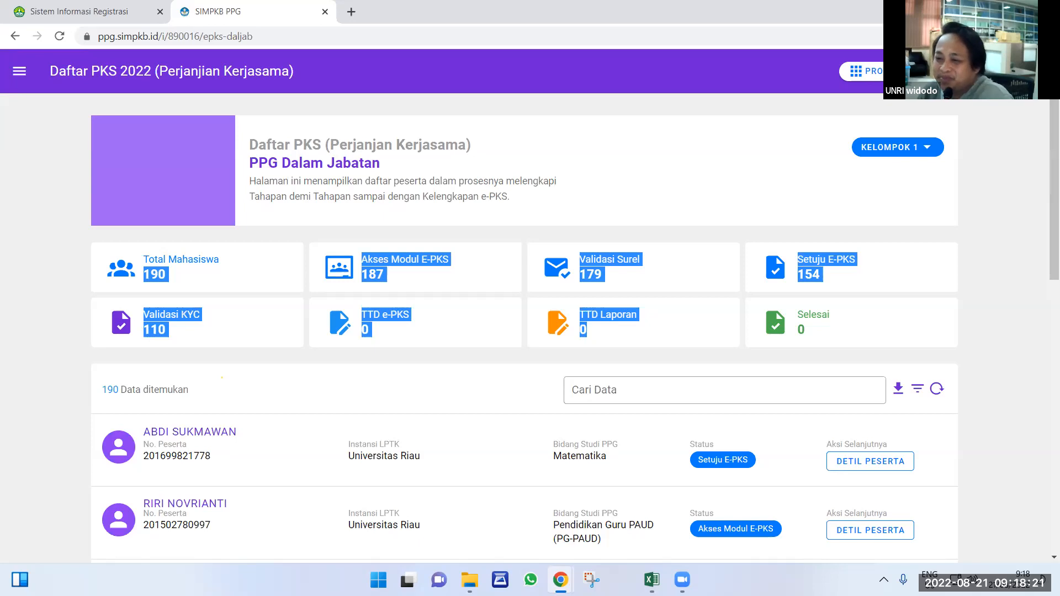
Show the UNRI Sistem Informasi Admisi login page, then switch to the Zoom meeting window.
click(118, 8)
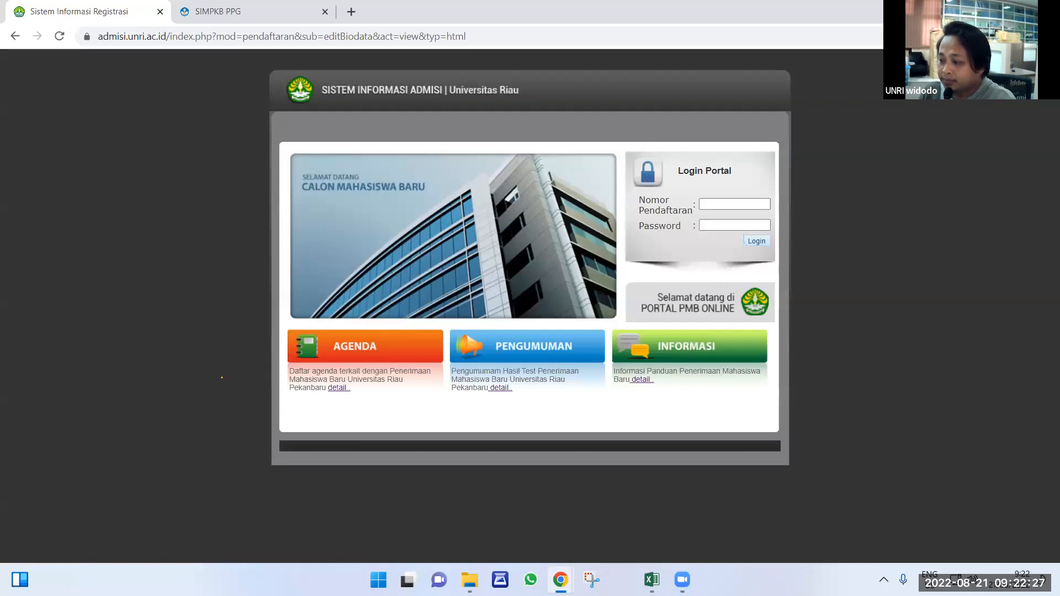
key(alt+Tab)
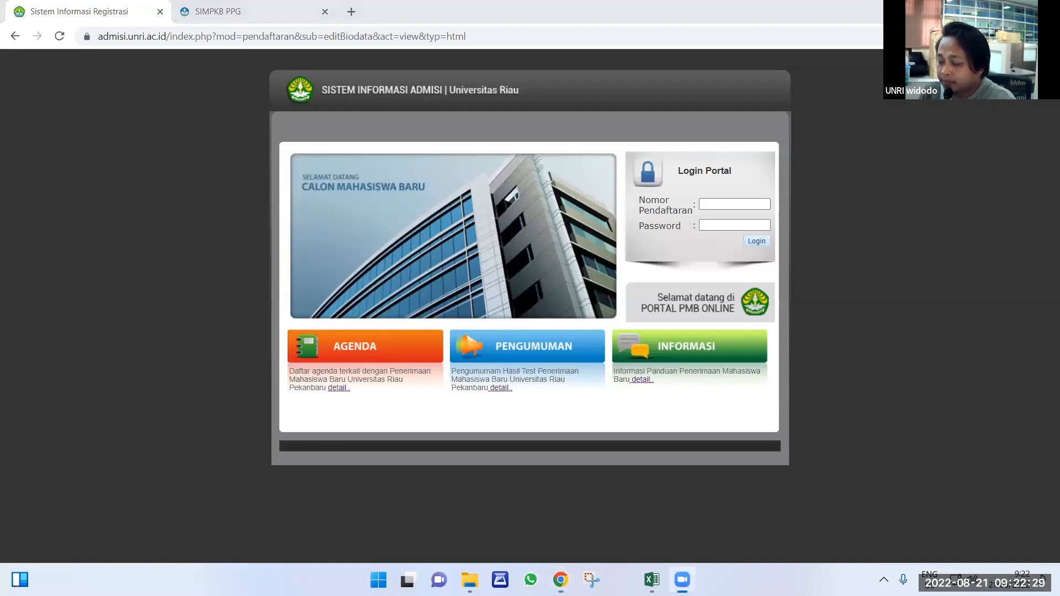